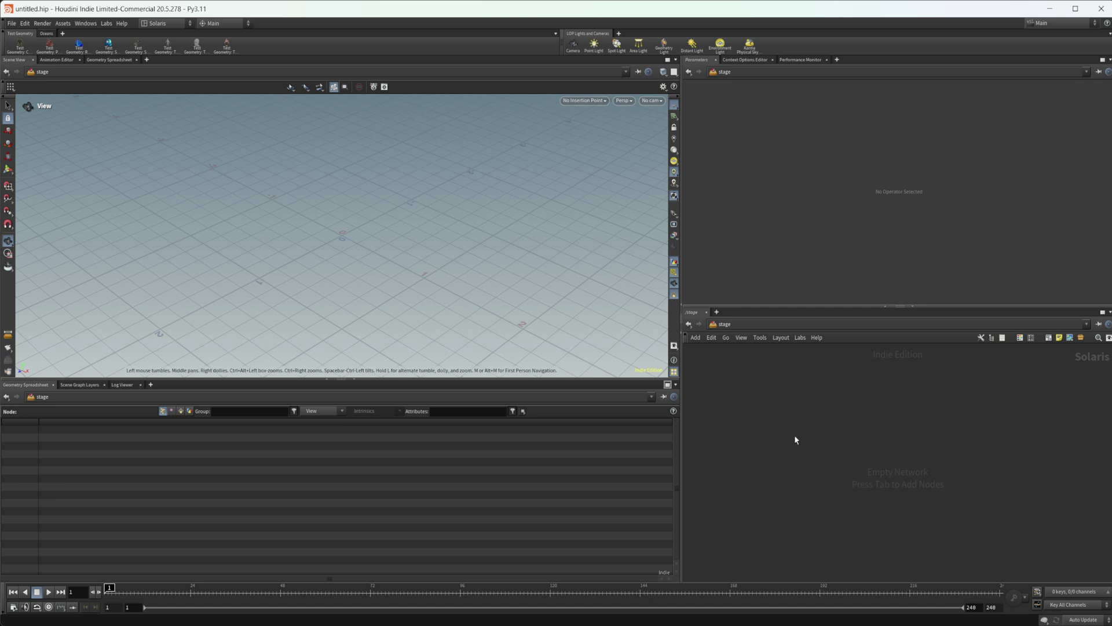
Create a COP Network node in the stage and go inside it.
key(Tab)
text(cop n)
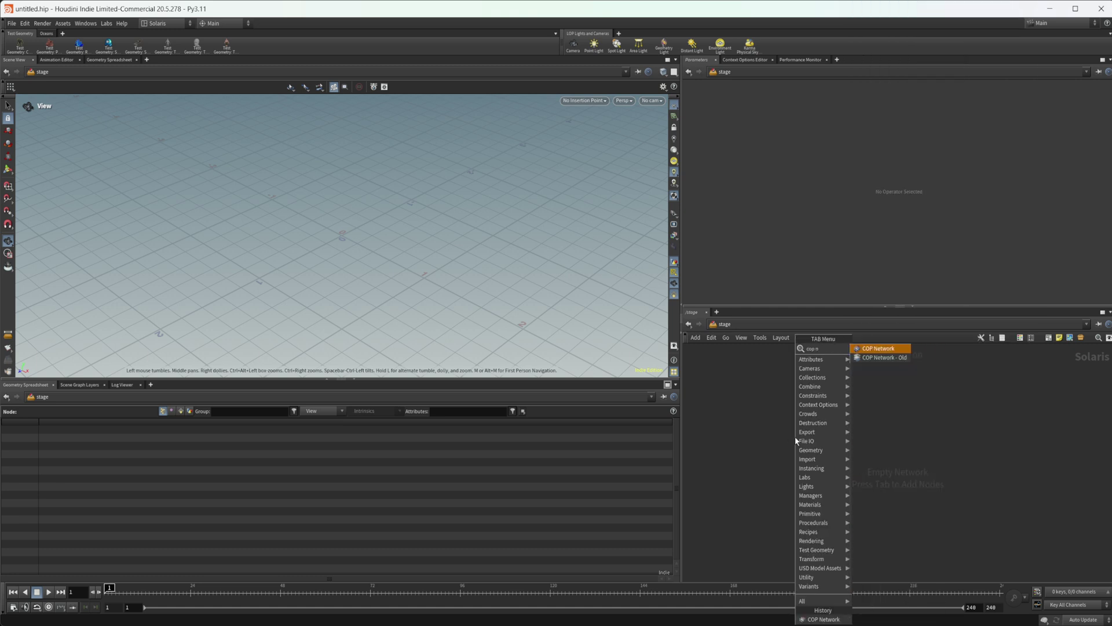
key(Return)
double_click(795, 436)
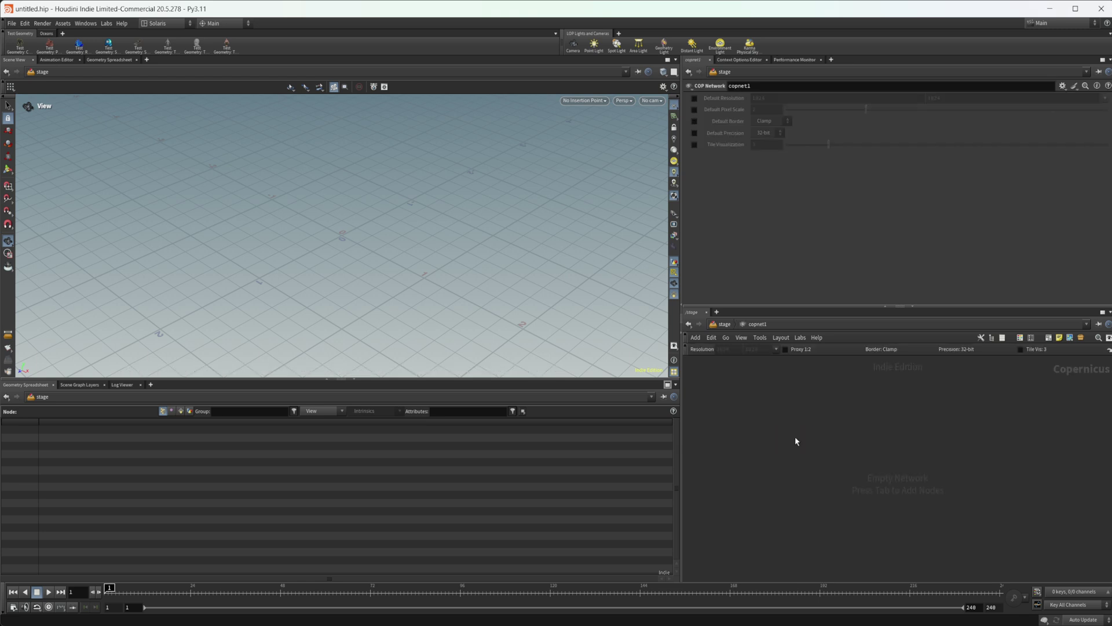
Add the SOP Setup node chain to the empty COP network.
key(Tab)
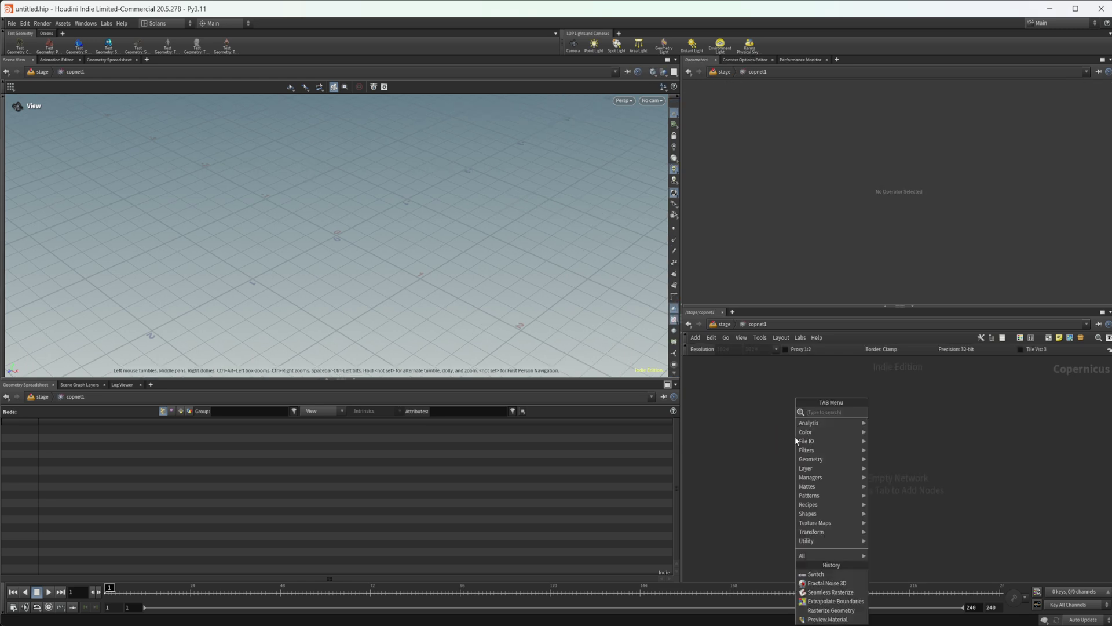
text(set)
key(Down)
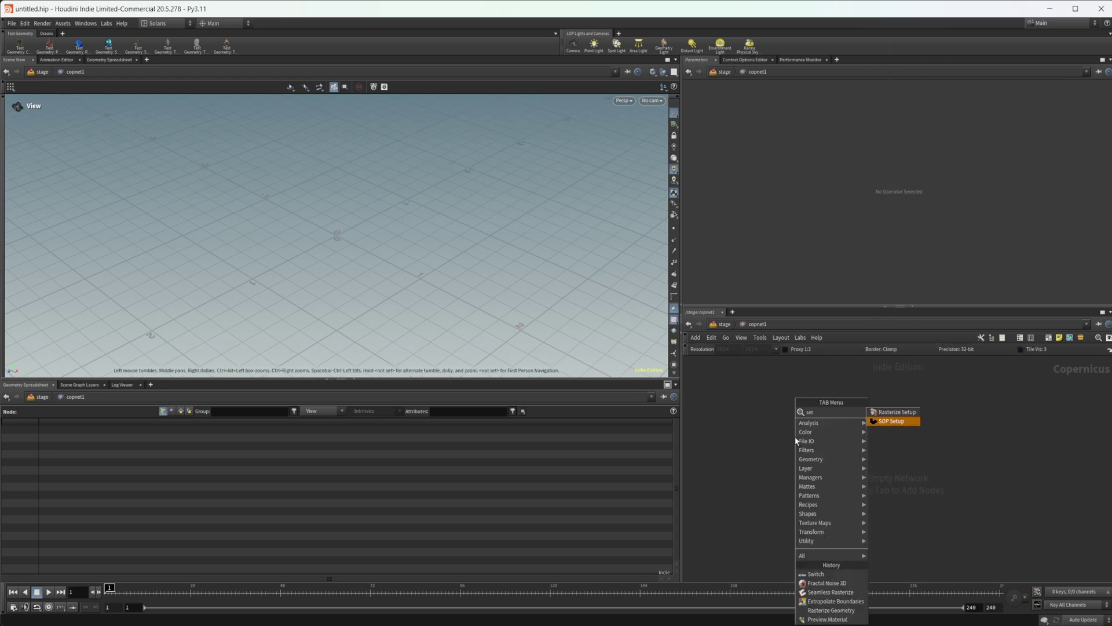
key(Return)
click(795, 436)
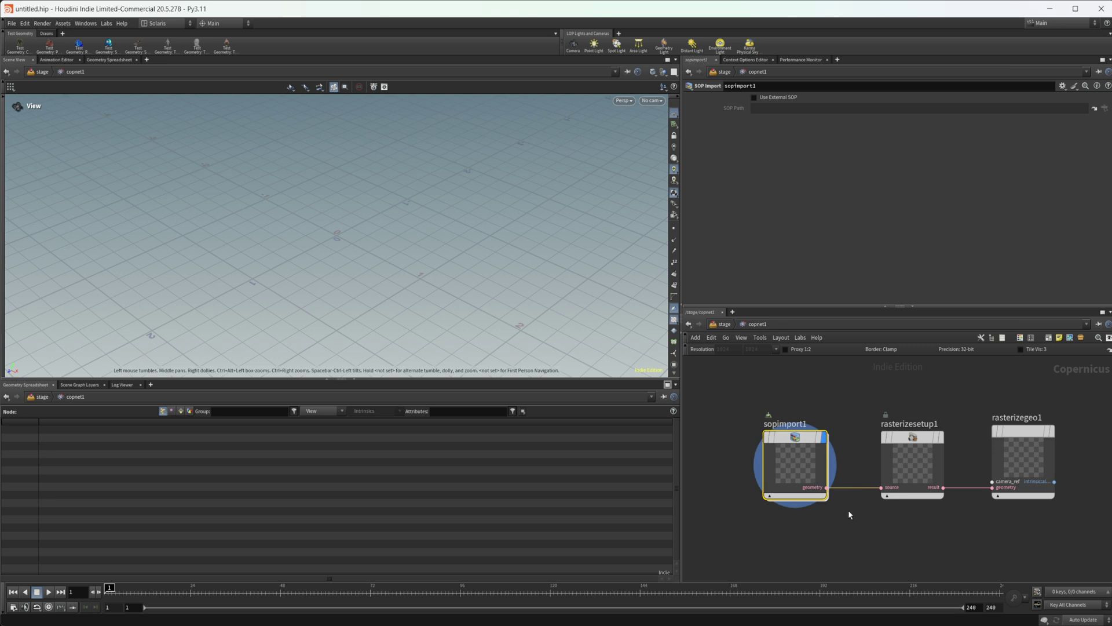
Delete the Rasterize Geometry node, keeping the SOP Import and Rasterize Setup nodes.
middle_drag(839, 530, 817, 531)
middle_drag(961, 534, 909, 522)
click(955, 453)
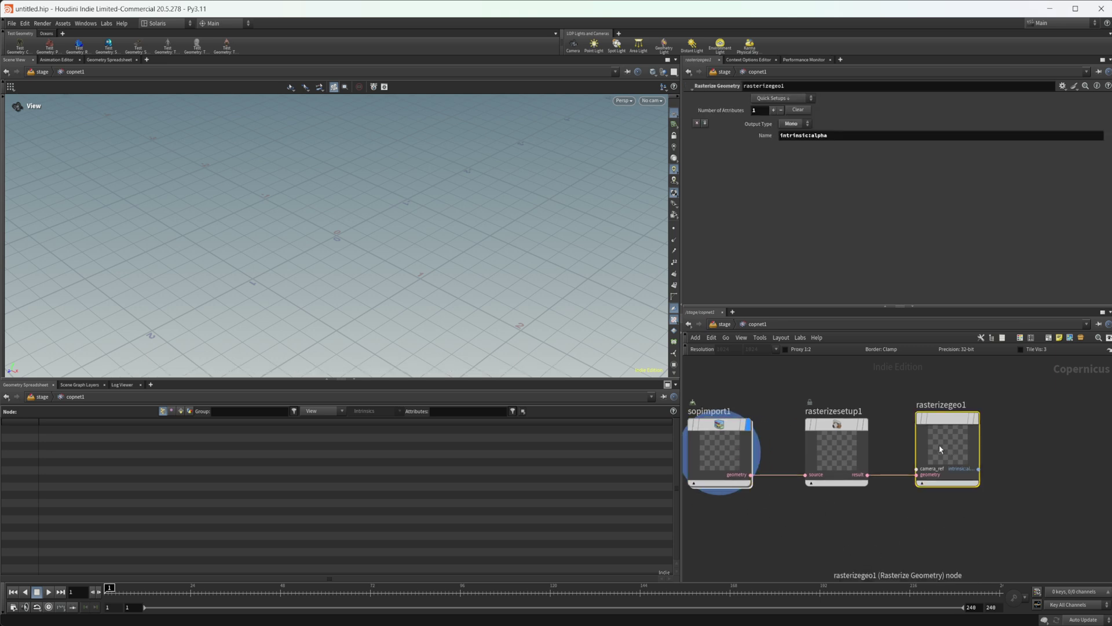
key(Delete)
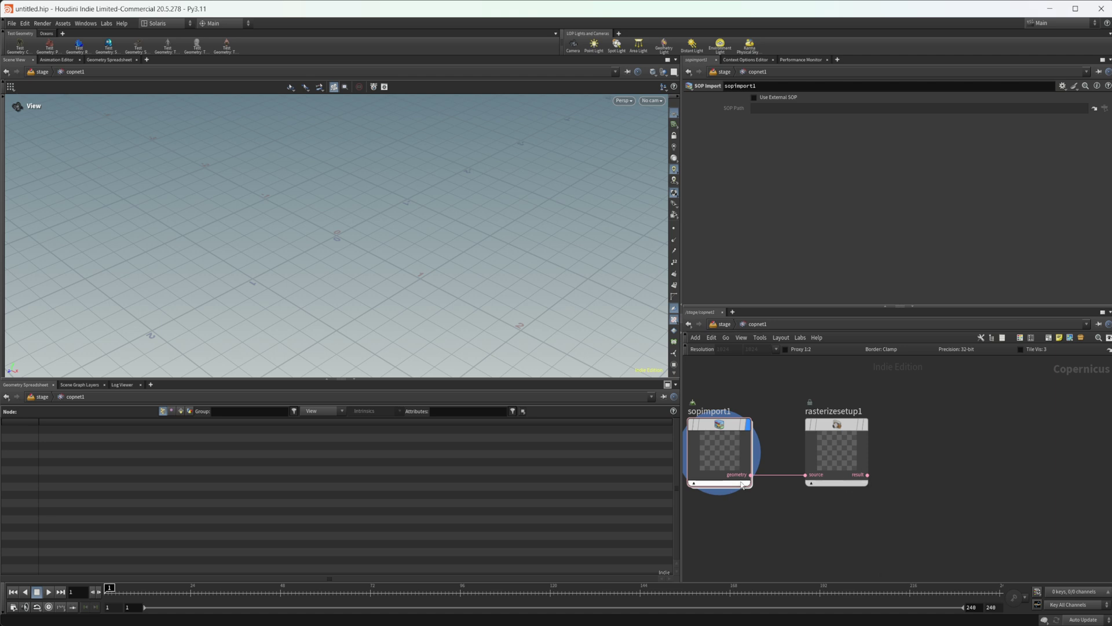
Go inside the SOP Import node and add a Test Geometry: Rubber Toy node.
double_click(734, 459)
key(Tab)
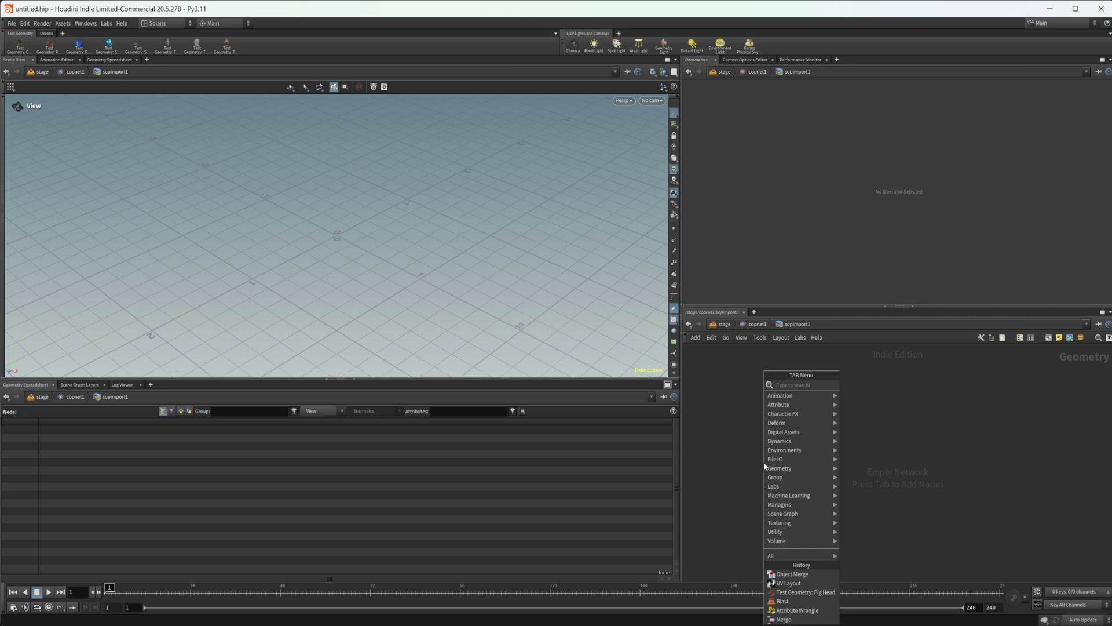
mouse_move(765, 463)
click(717, 445)
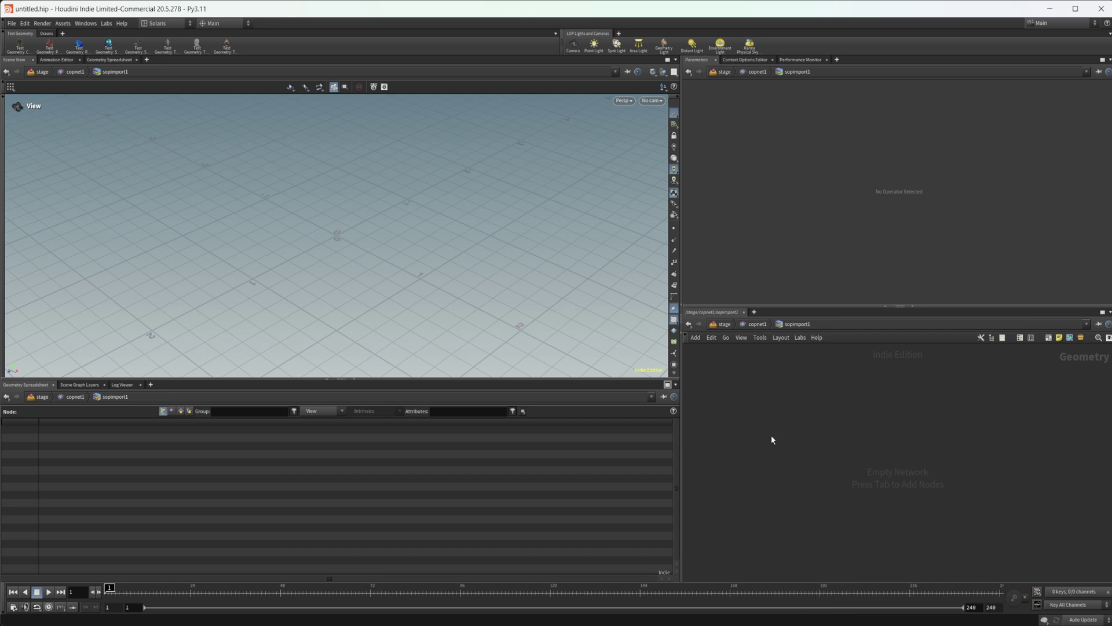
key(Tab)
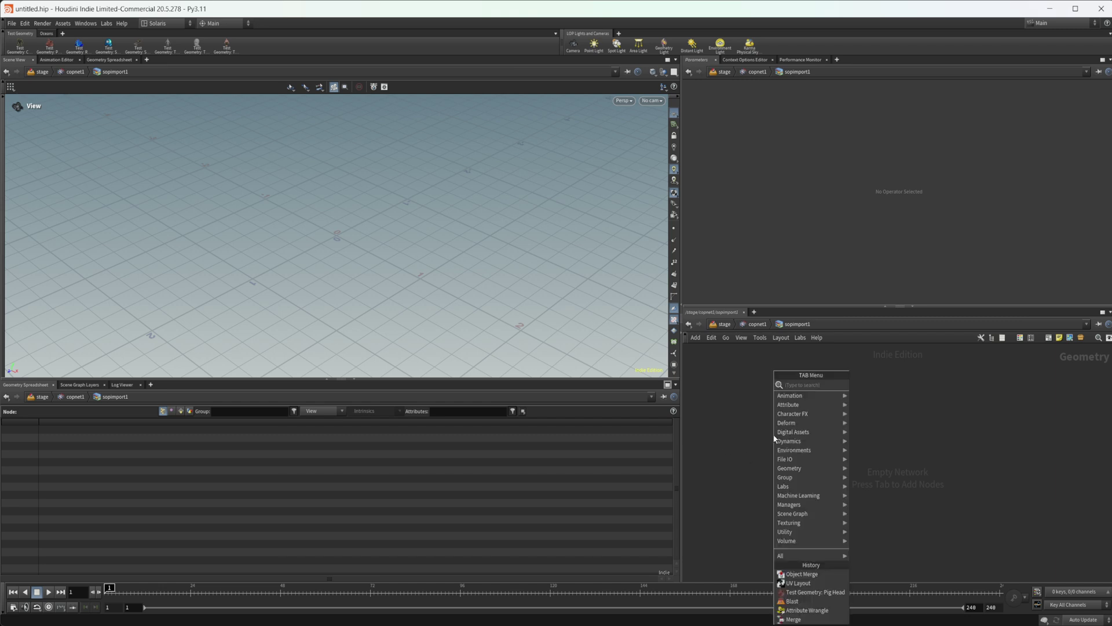
text(rub)
key(Return)
click(774, 438)
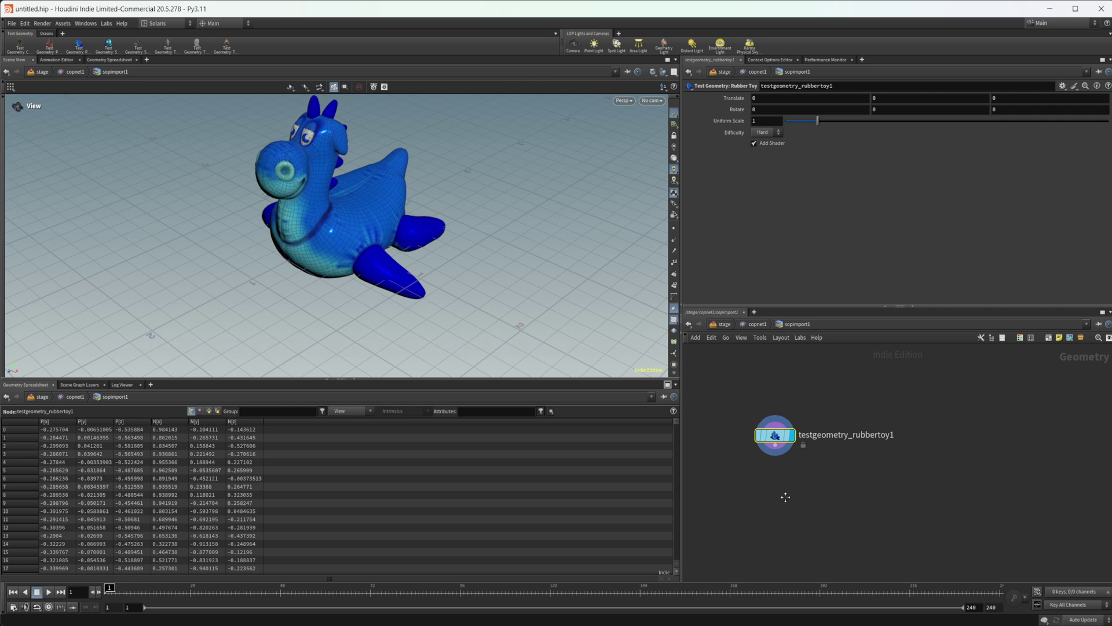
Append a Split UV Seams node to the rubber toy geometry.
middle_drag(785, 497, 805, 498)
key(Tab)
text(spl)
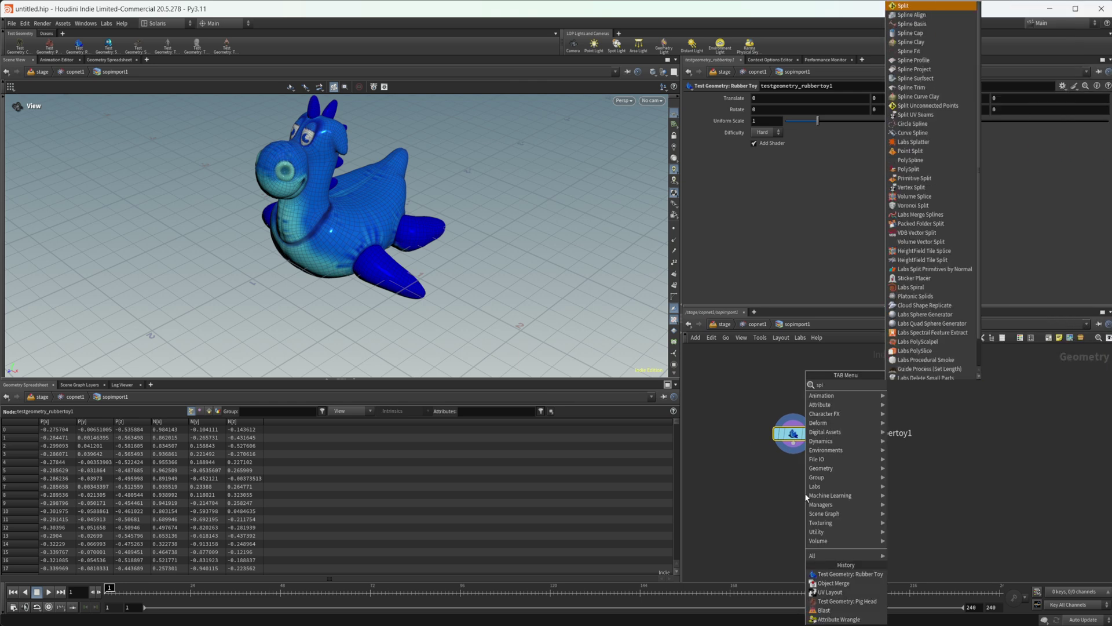
text(ituv)
key(Return)
key(Return)
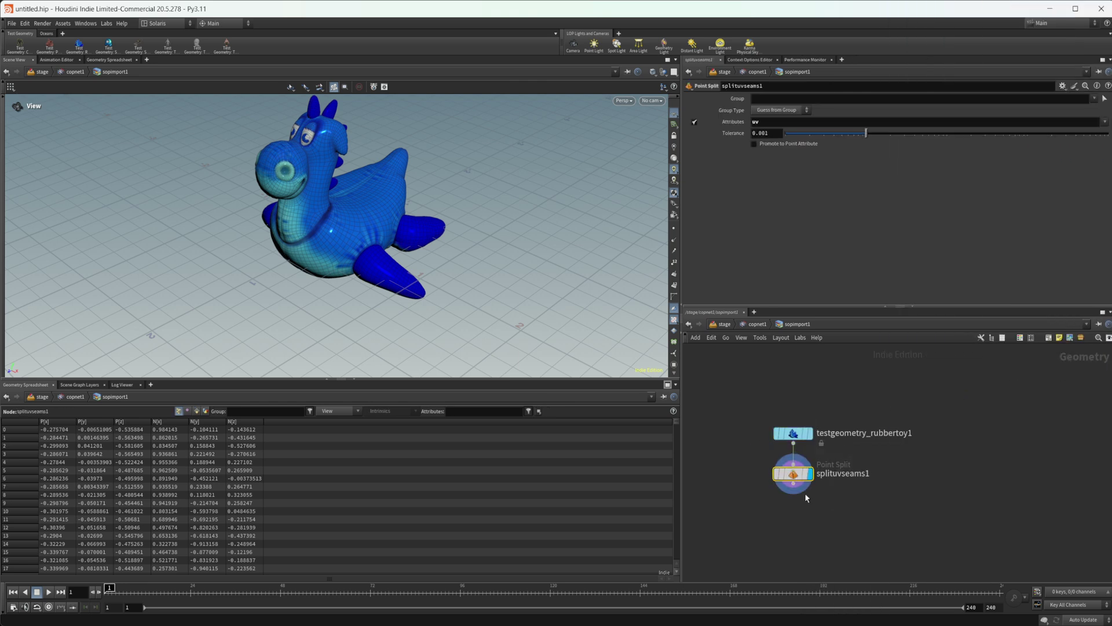
Append a Group node after the UV seam split and name its primitive group Geo.
middle_drag(757, 482, 782, 471)
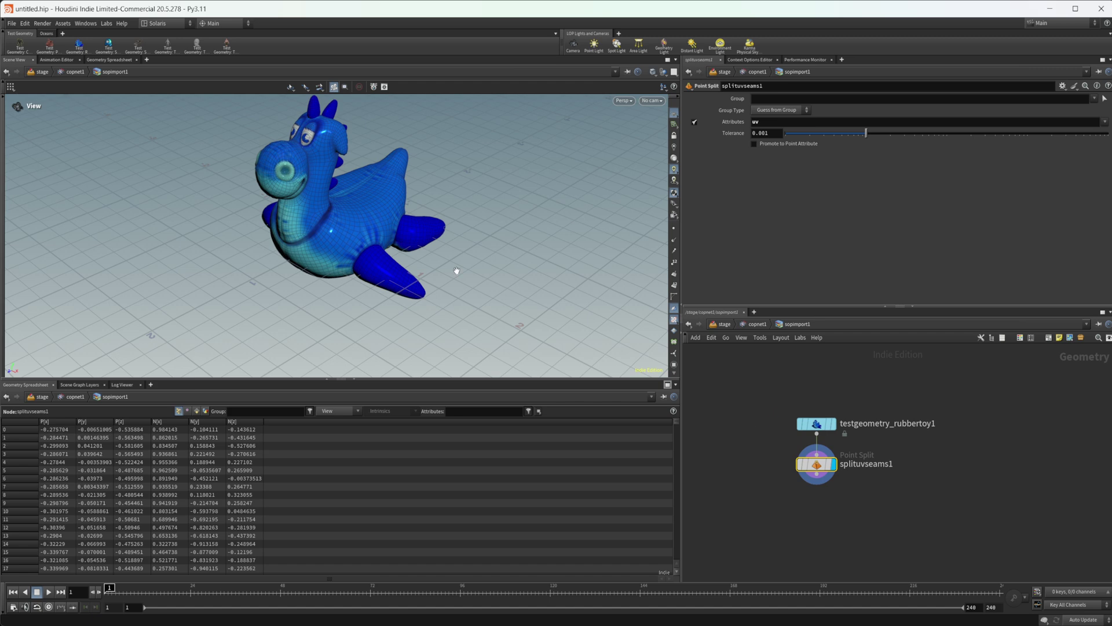
drag(353, 239, 497, 196)
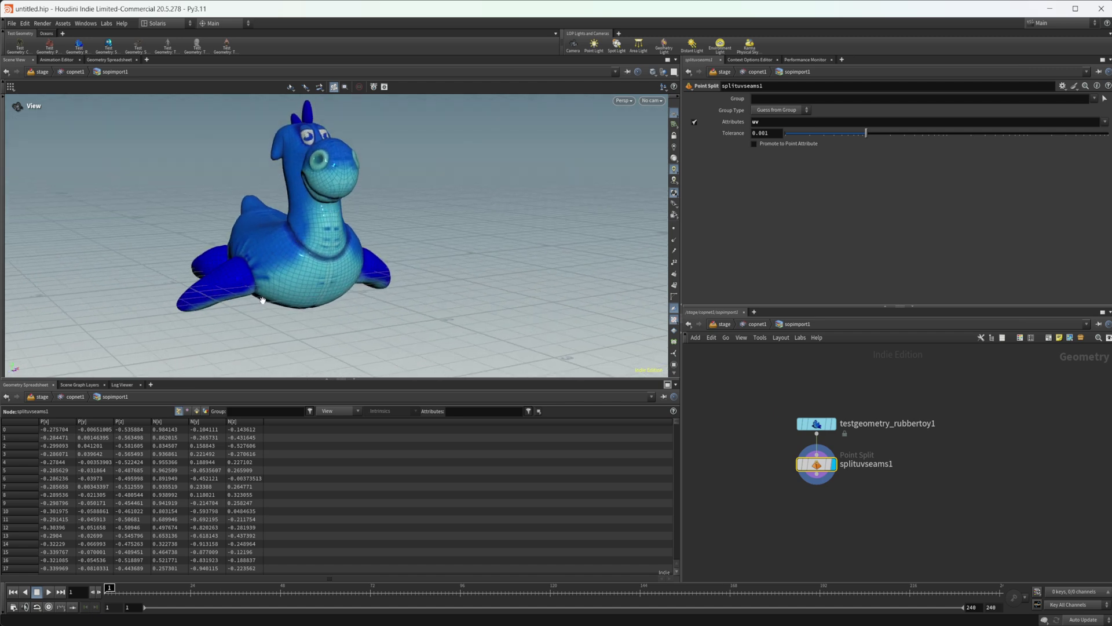
middle_drag(843, 524, 856, 515)
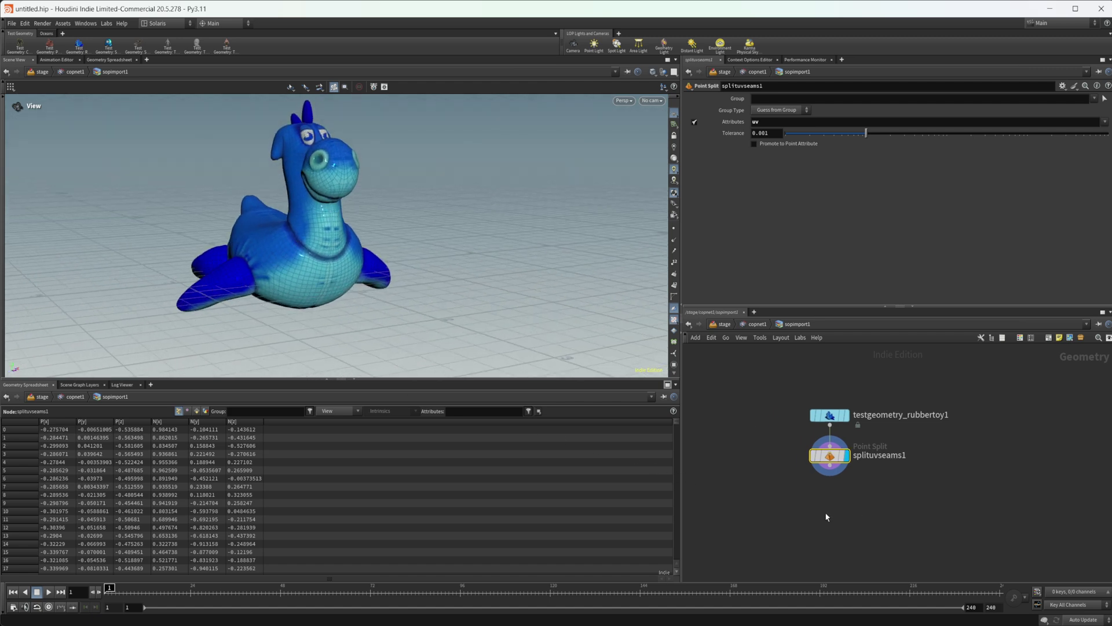
key(Tab)
text(group)
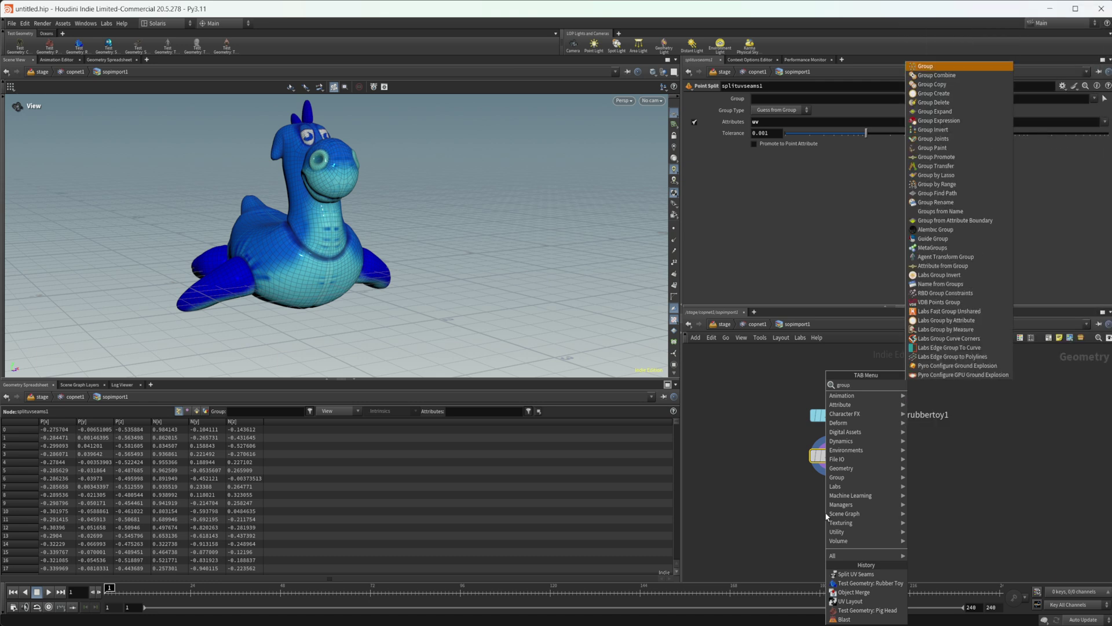
key(Return)
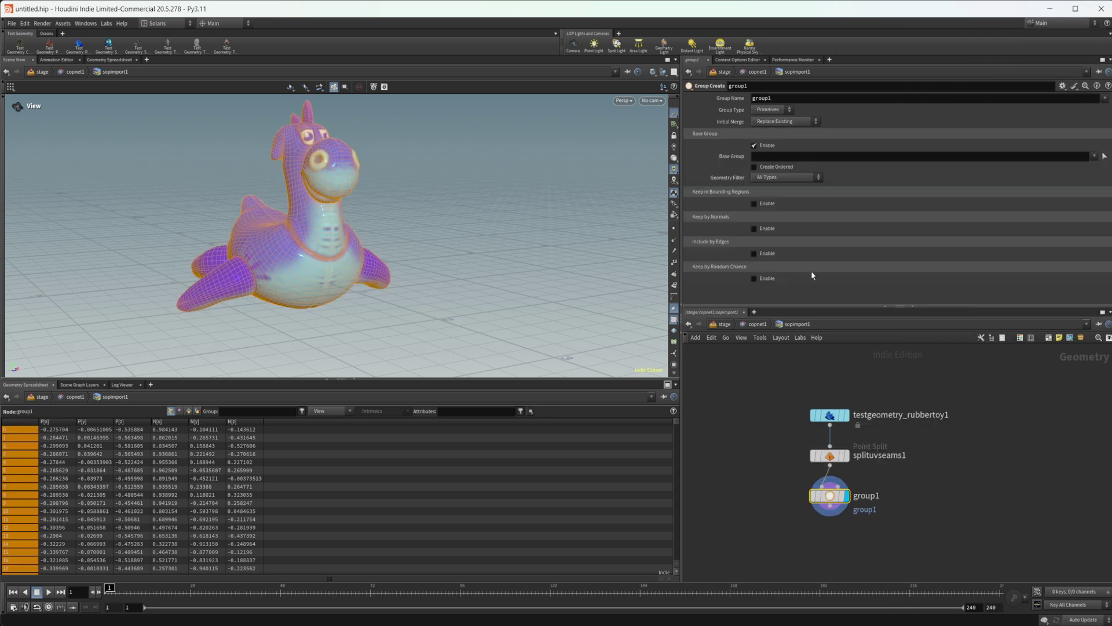
double_click(762, 98)
text(Geo)
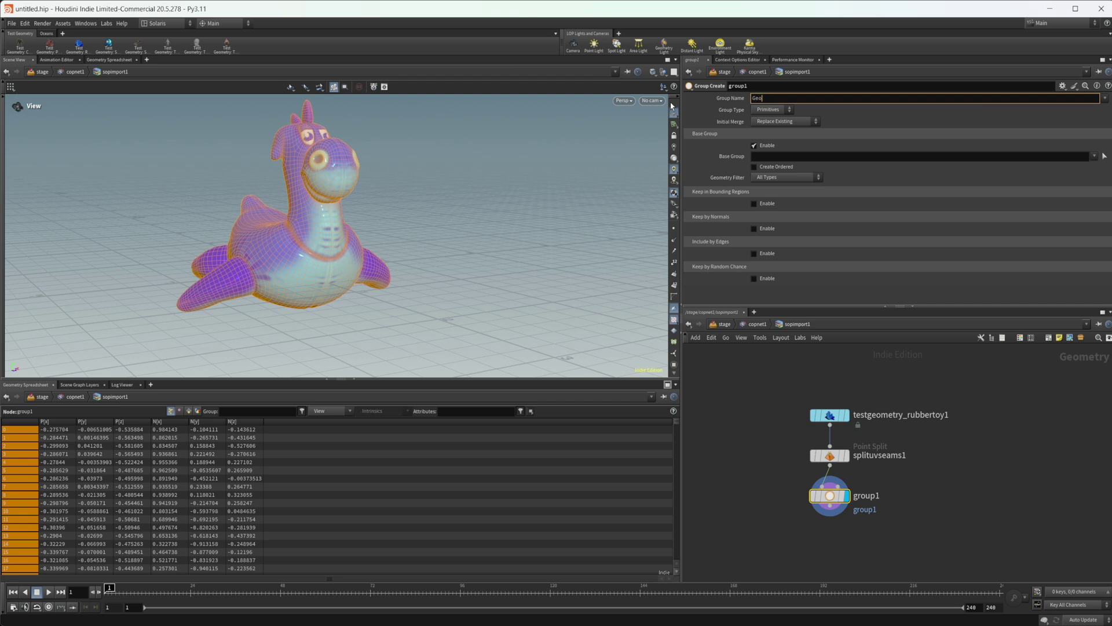
key(Return)
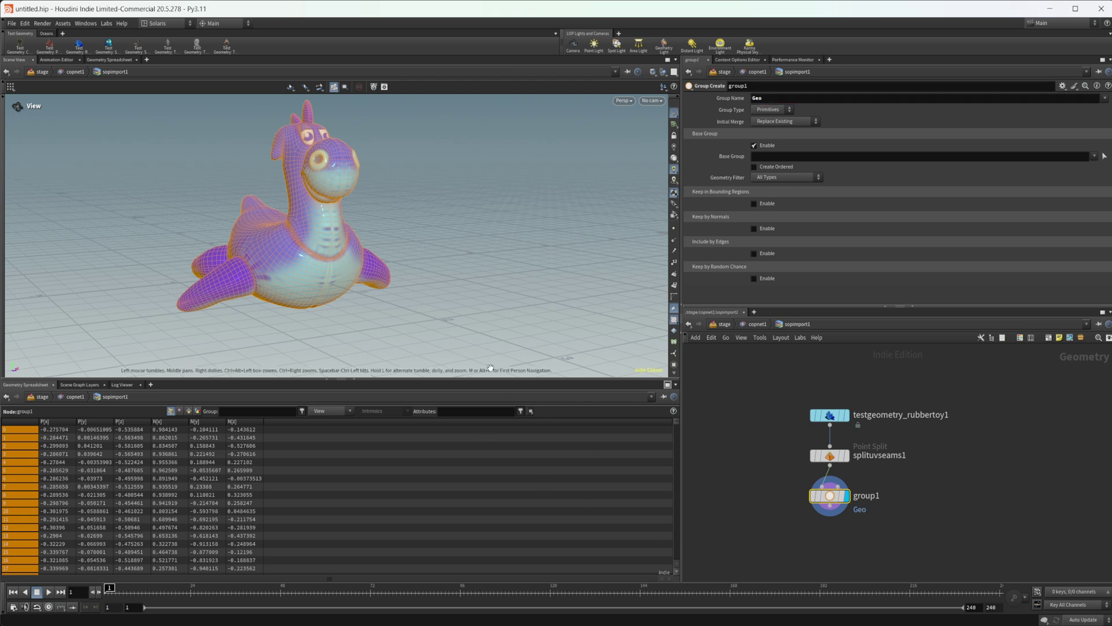
Append a second Group node below the Geo group and name its group Edges.
middle_drag(826, 551, 830, 484)
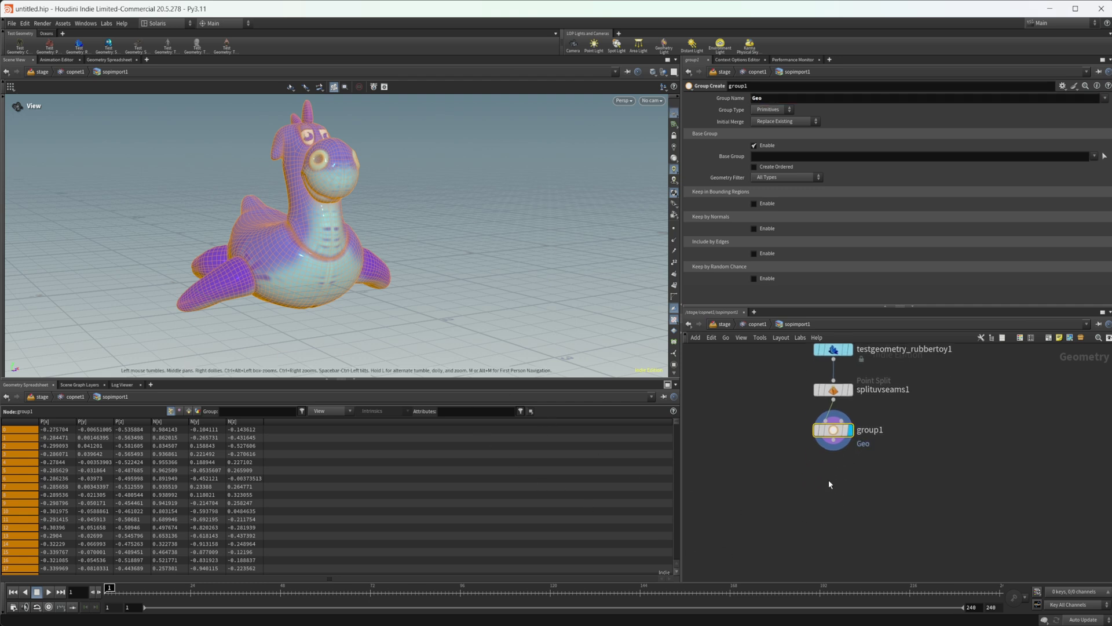
key(Tab)
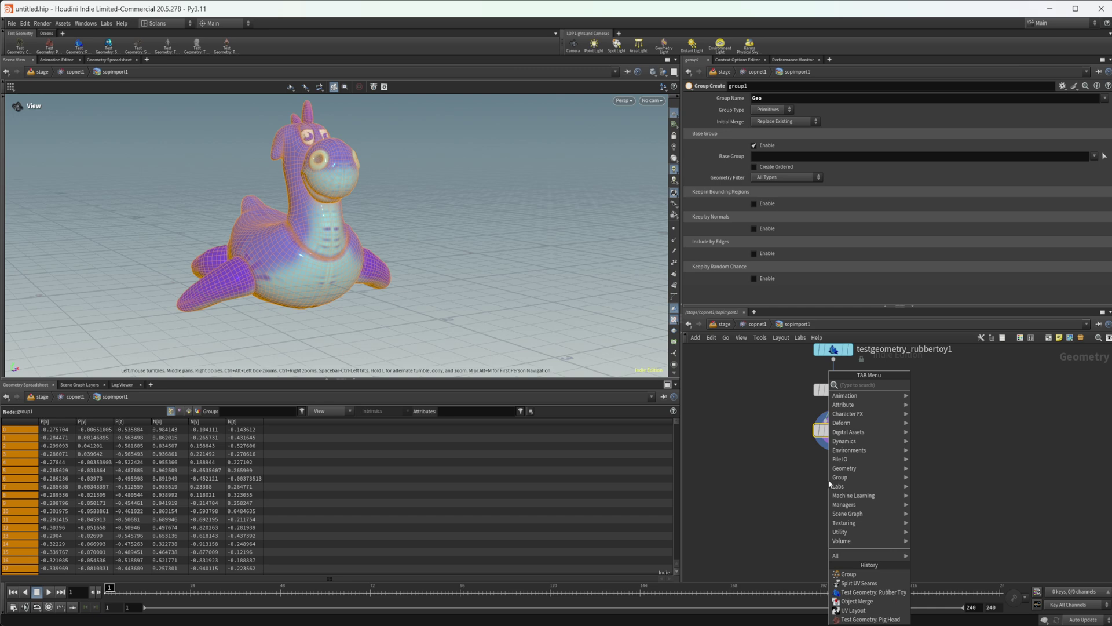
key(Escape)
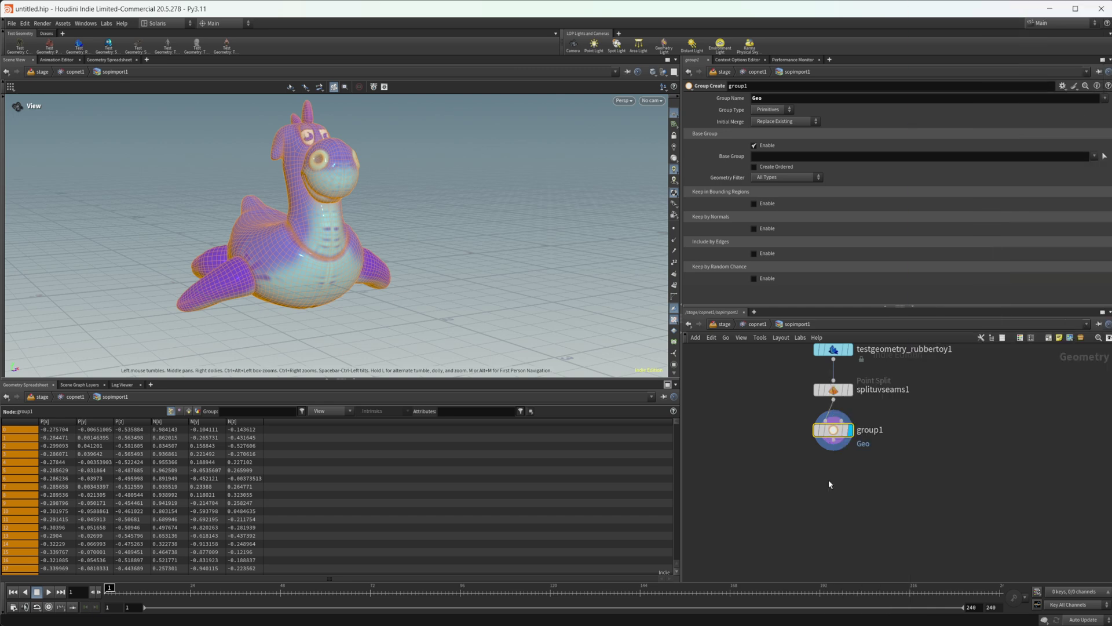
click(831, 475)
double_click(777, 99)
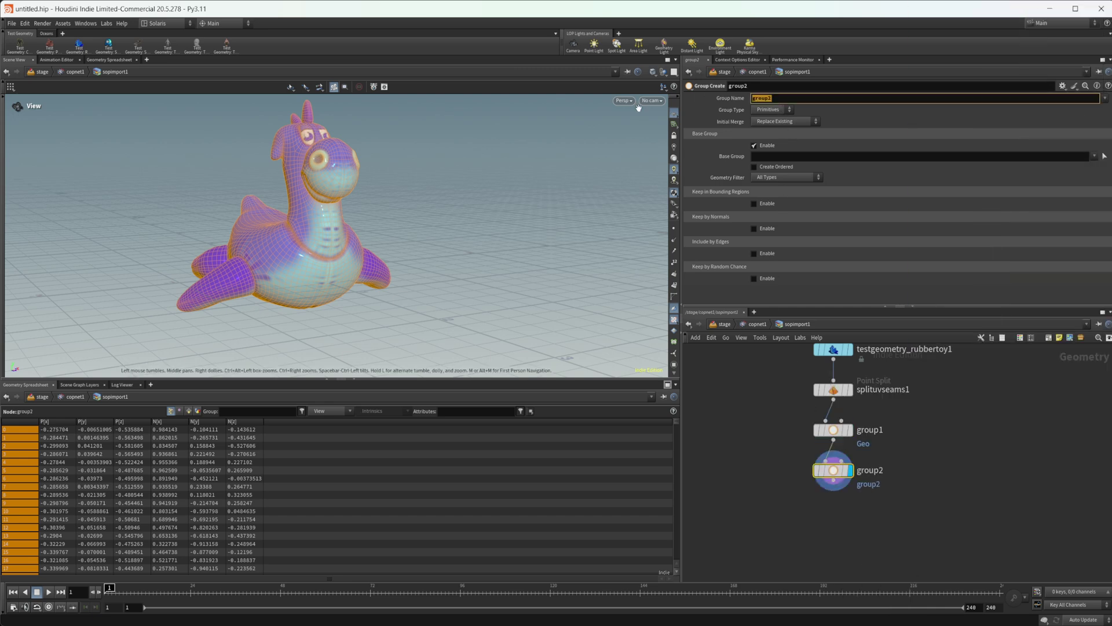
text(Edges)
key(Return)
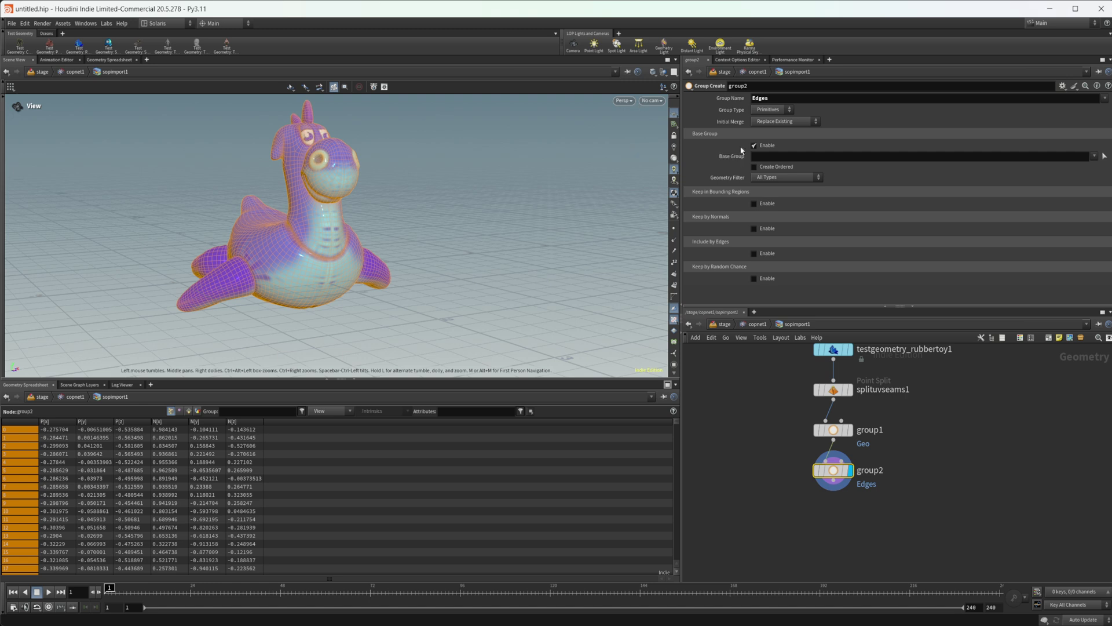
Set the Edges group's type to Edges, disable its base group, and include by edges using Unshared Edges.
click(770, 109)
click(768, 131)
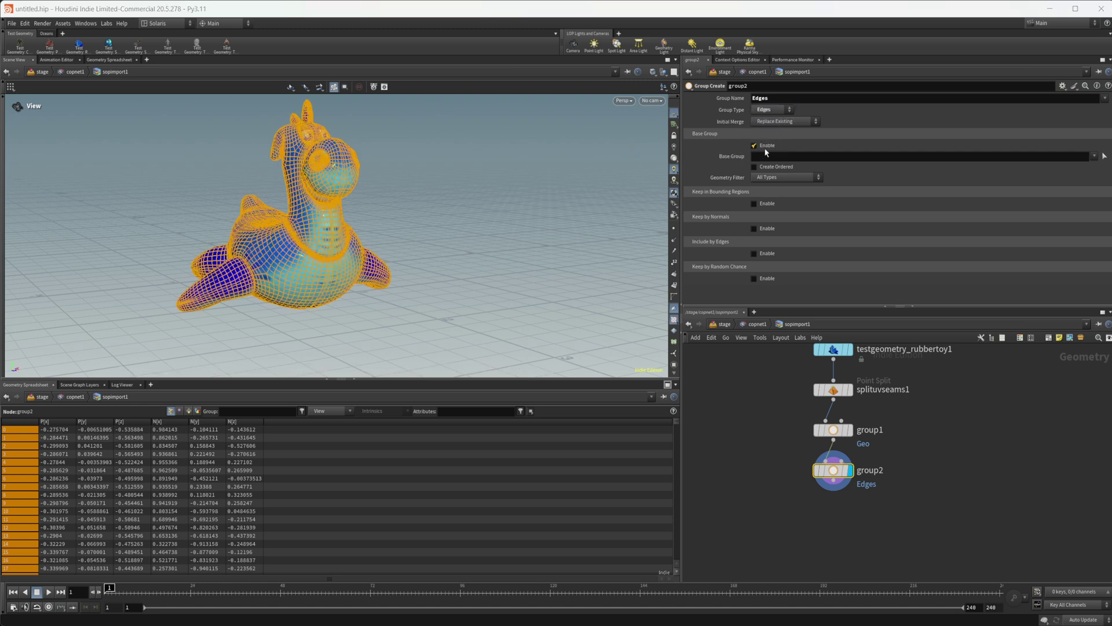
click(766, 147)
click(764, 221)
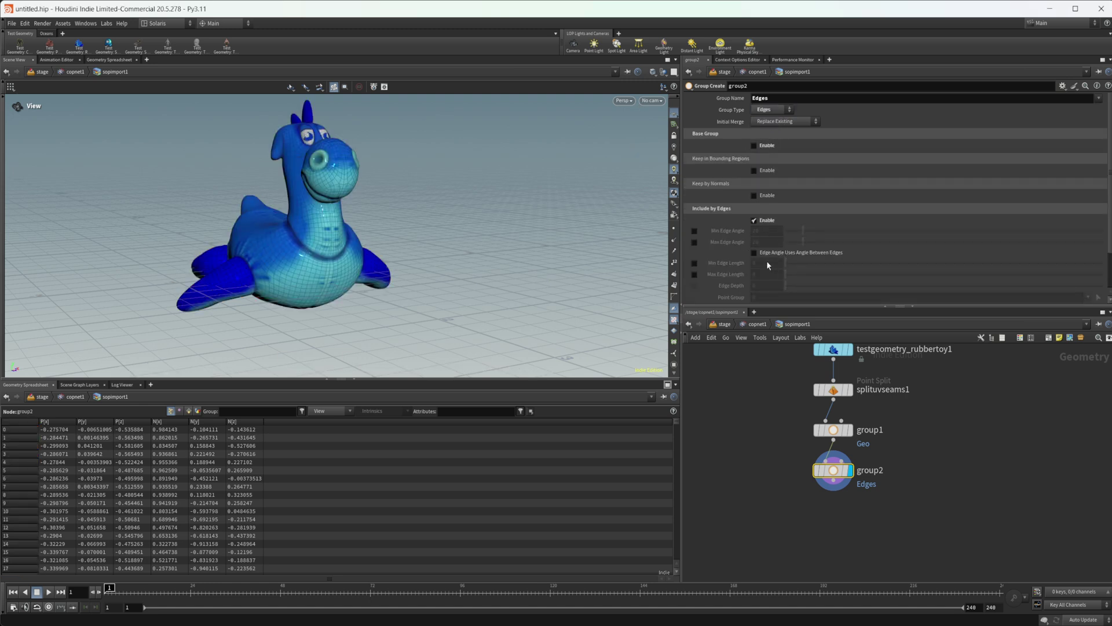
scroll(762, 262, down, 3)
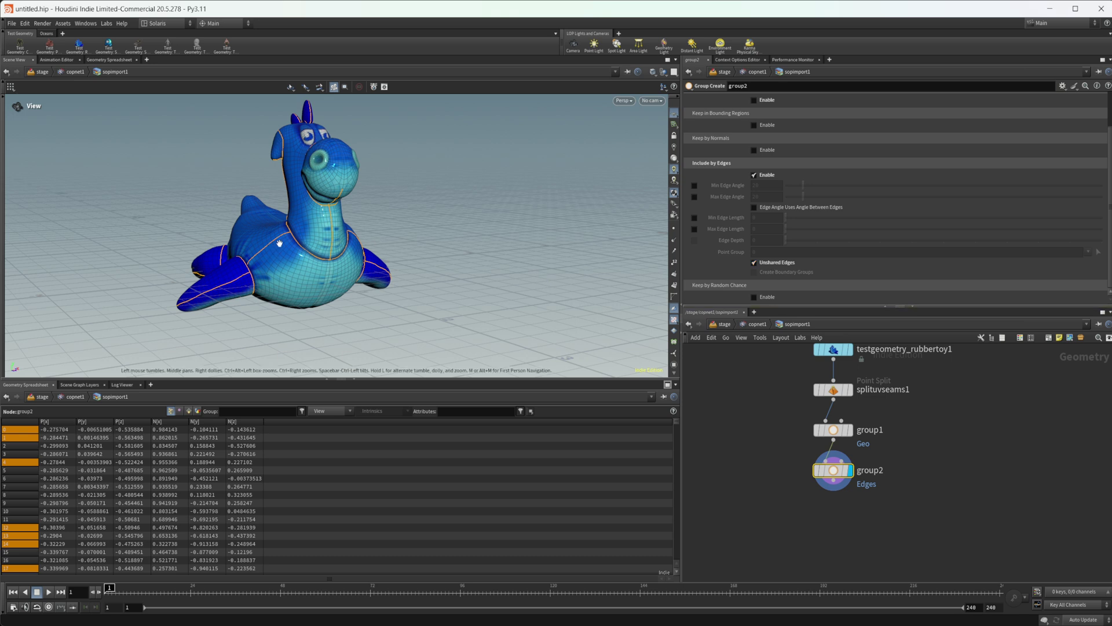
Temporarily bypass the Split UV Seams node to compare which edges the Edges group captures on the toy.
click(821, 368)
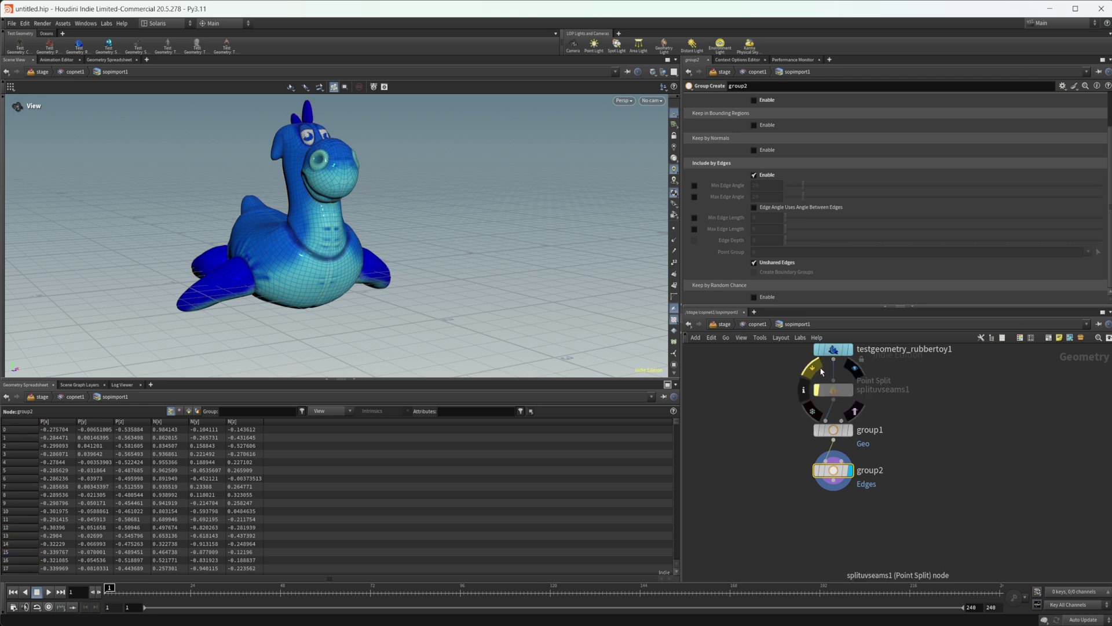
click(821, 372)
drag(265, 254, 255, 277)
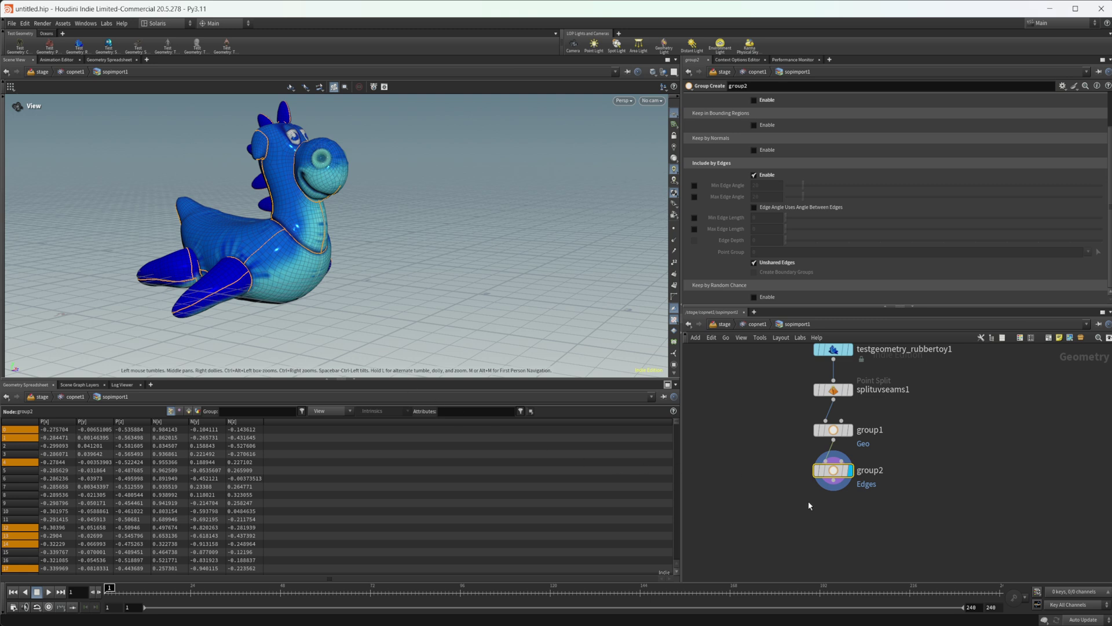
Append a Scatter node to the Edges group node and place it on a side branch to its lower left.
middle_drag(790, 497, 788, 464)
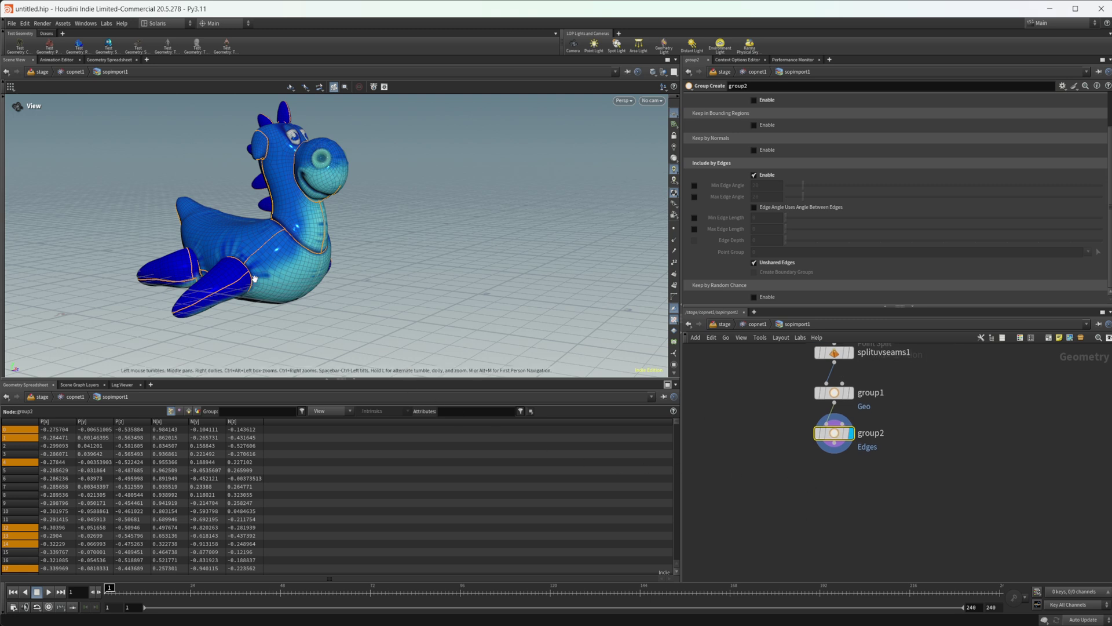
drag(253, 280, 356, 288)
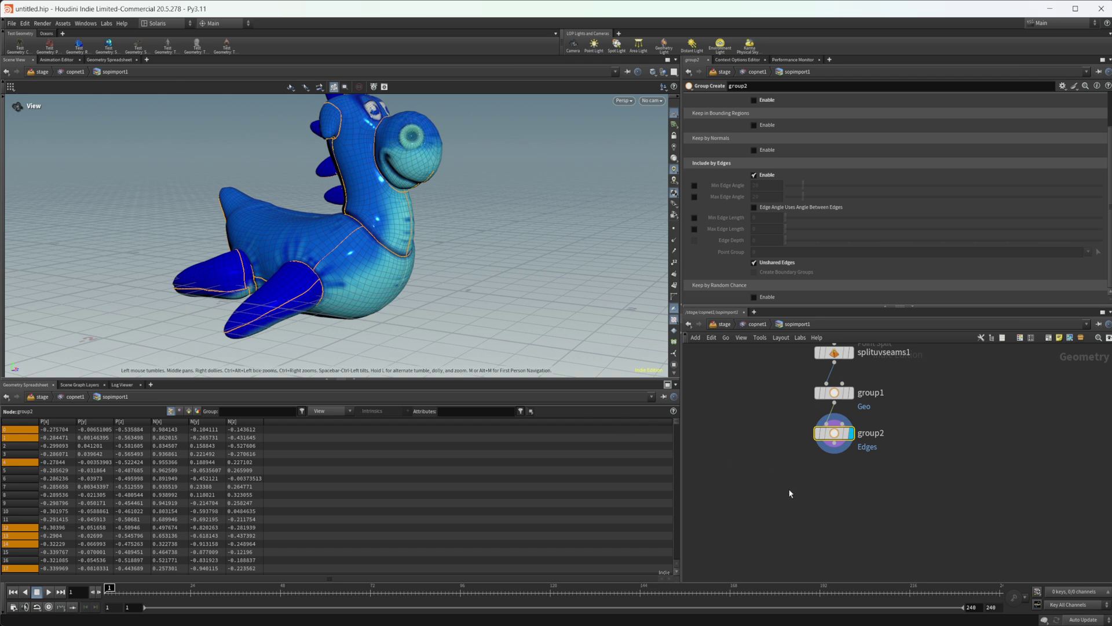
key(Tab)
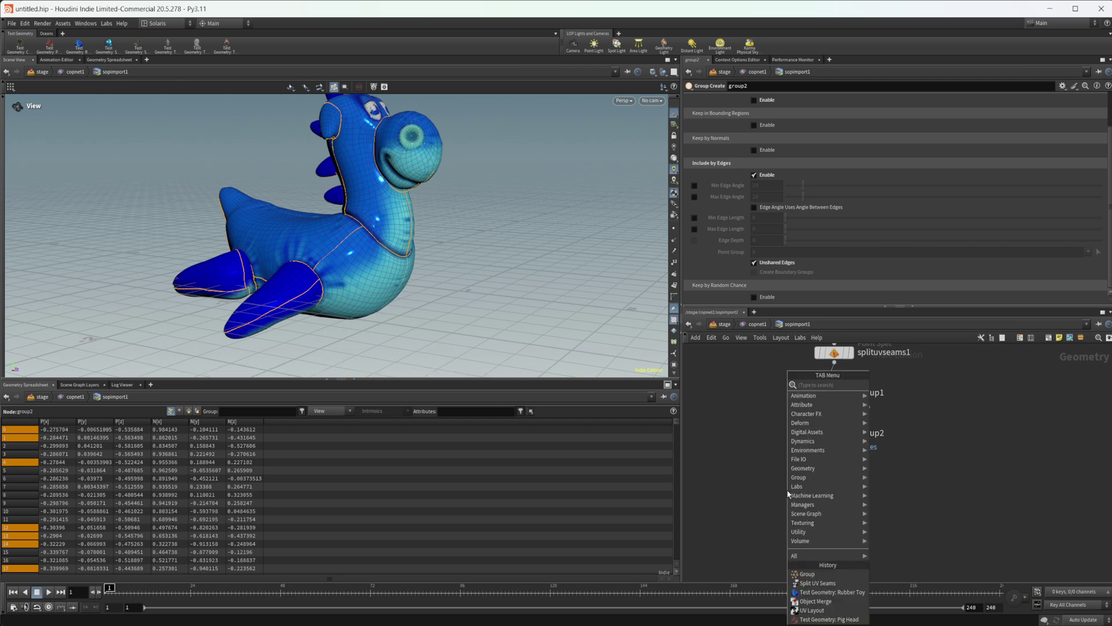
text(scatt)
key(Return)
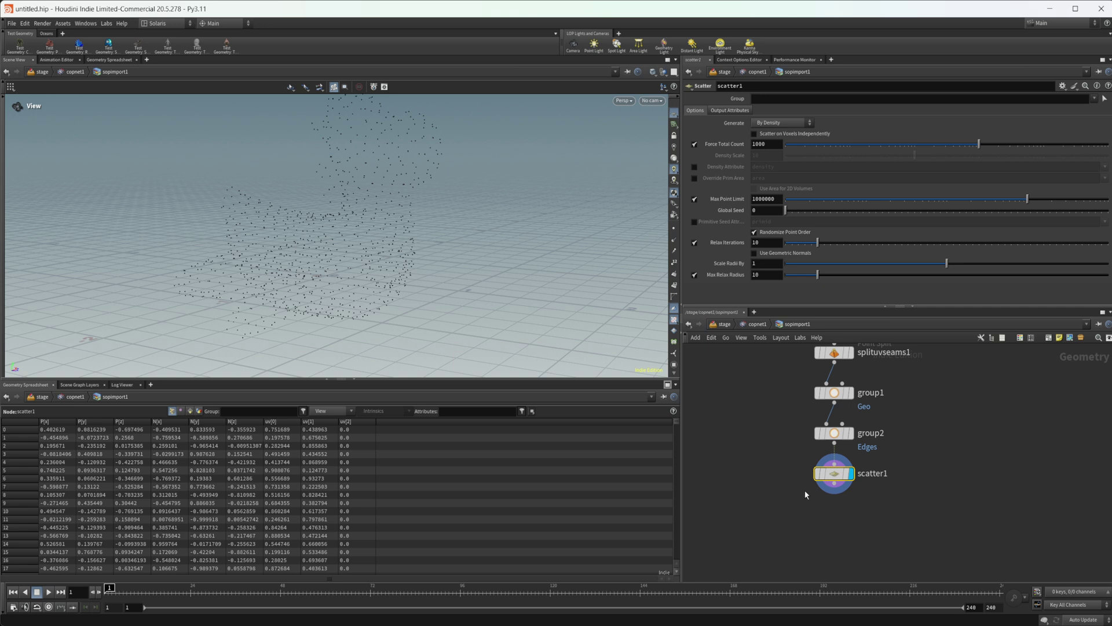
click(778, 486)
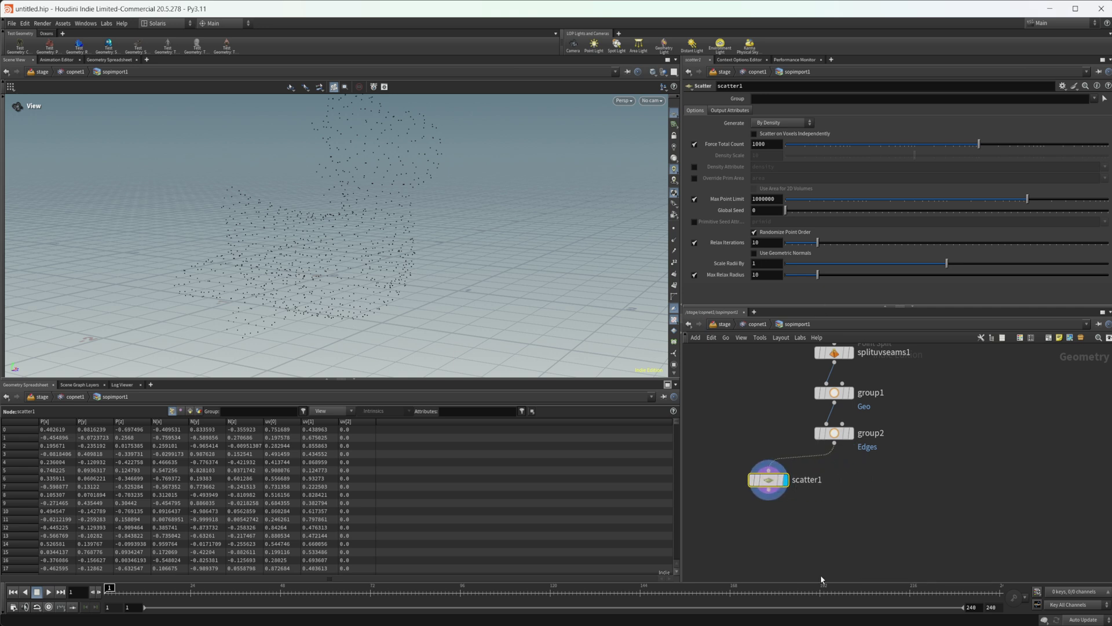
Append a Group node below the Scatter node, name its group Points and set the group type to Points.
key(Tab)
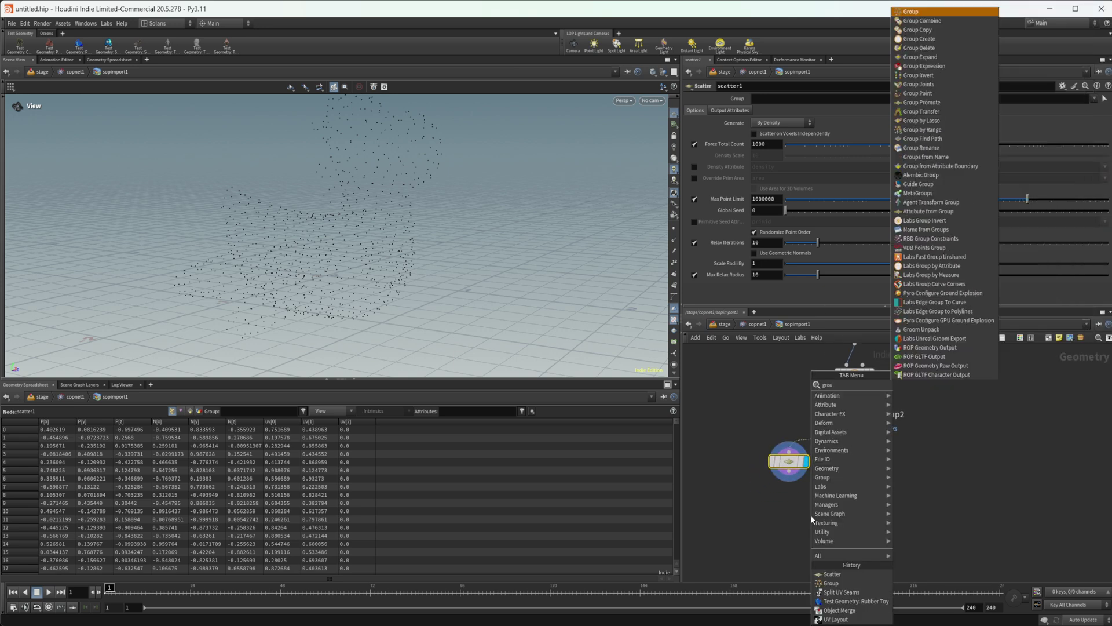
key(Escape)
click(811, 518)
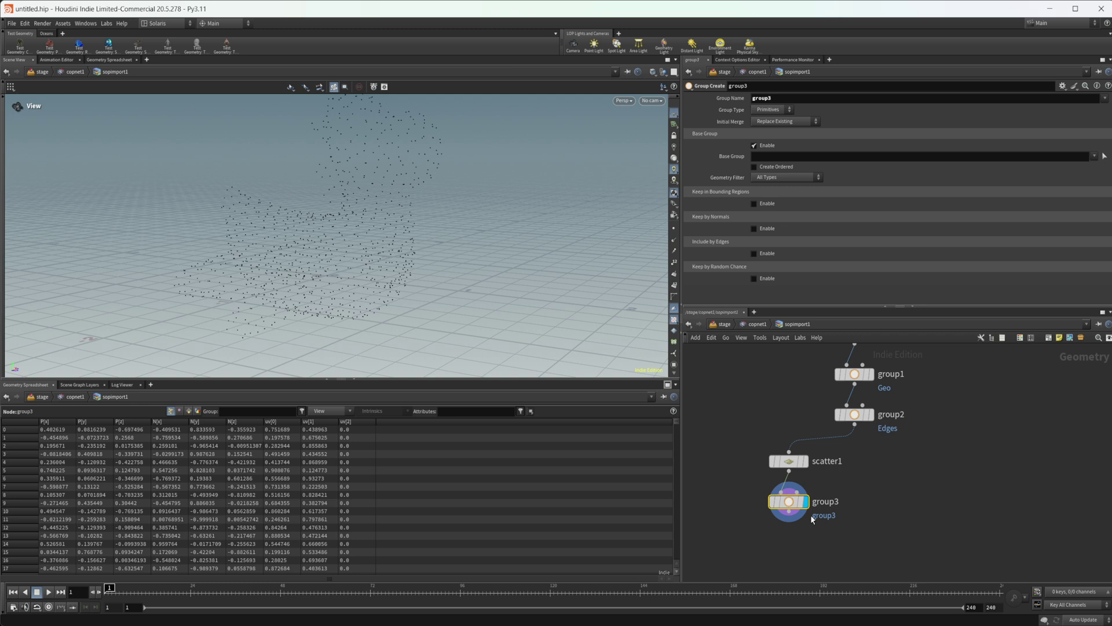
double_click(762, 98)
text(Point)
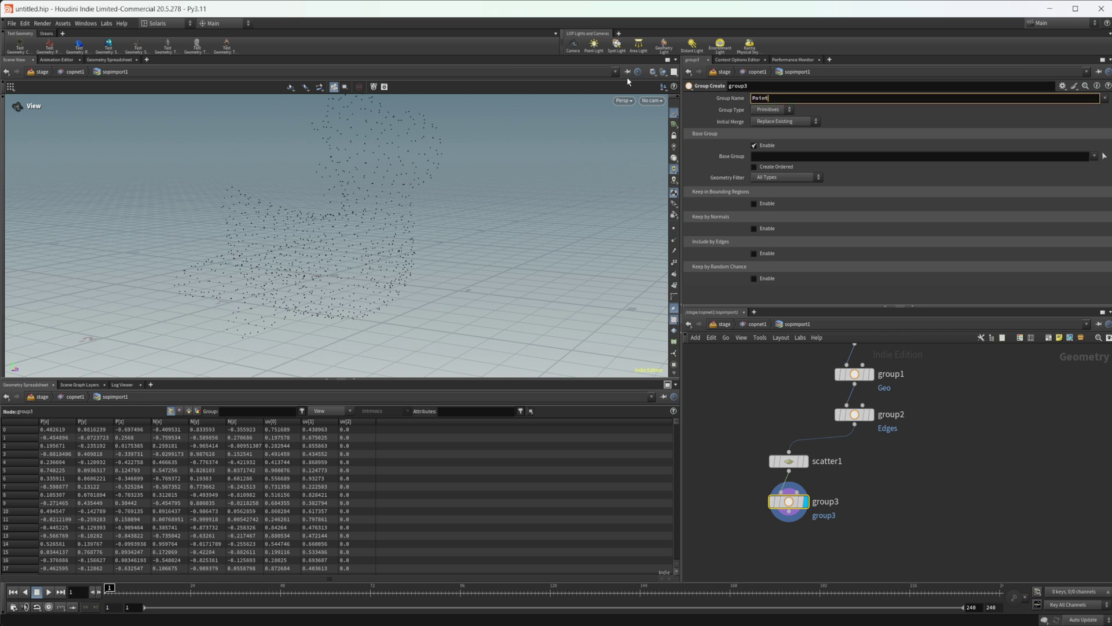
text(s)
key(Return)
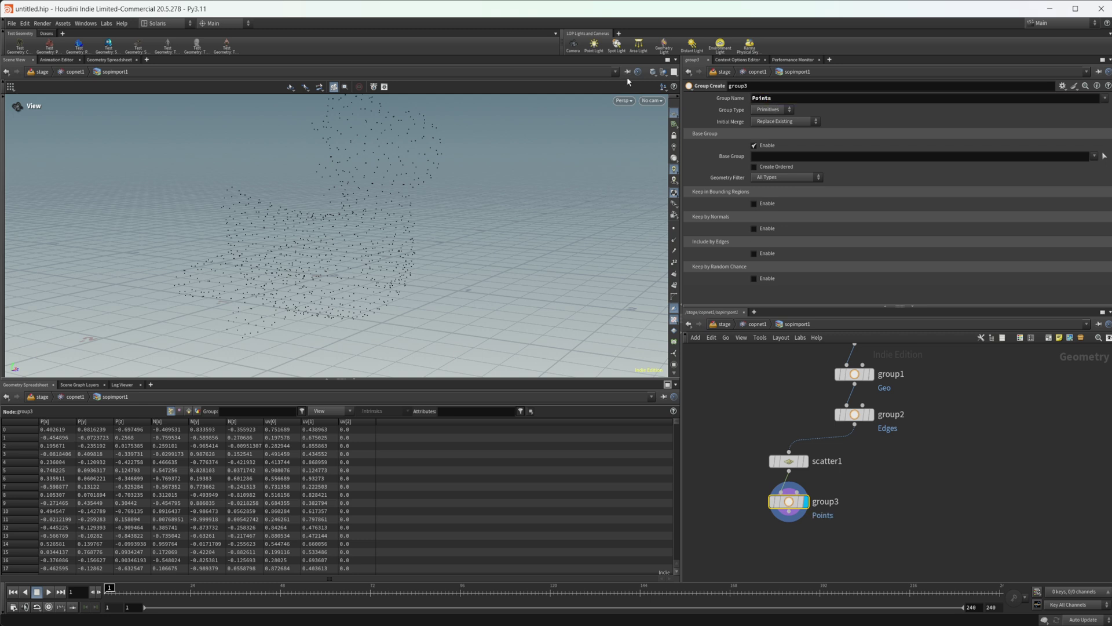
click(779, 110)
click(776, 120)
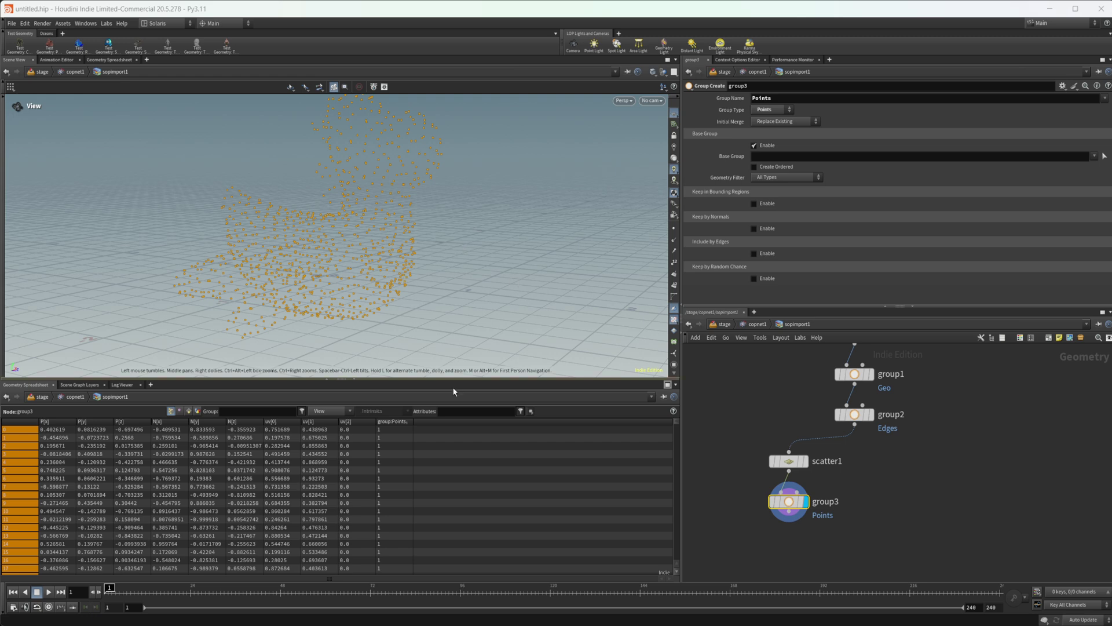
Append an Attribute Randomize node below the Points group, set to randomize pscale with 1 dimension.
middle_drag(797, 550, 800, 524)
key(Tab)
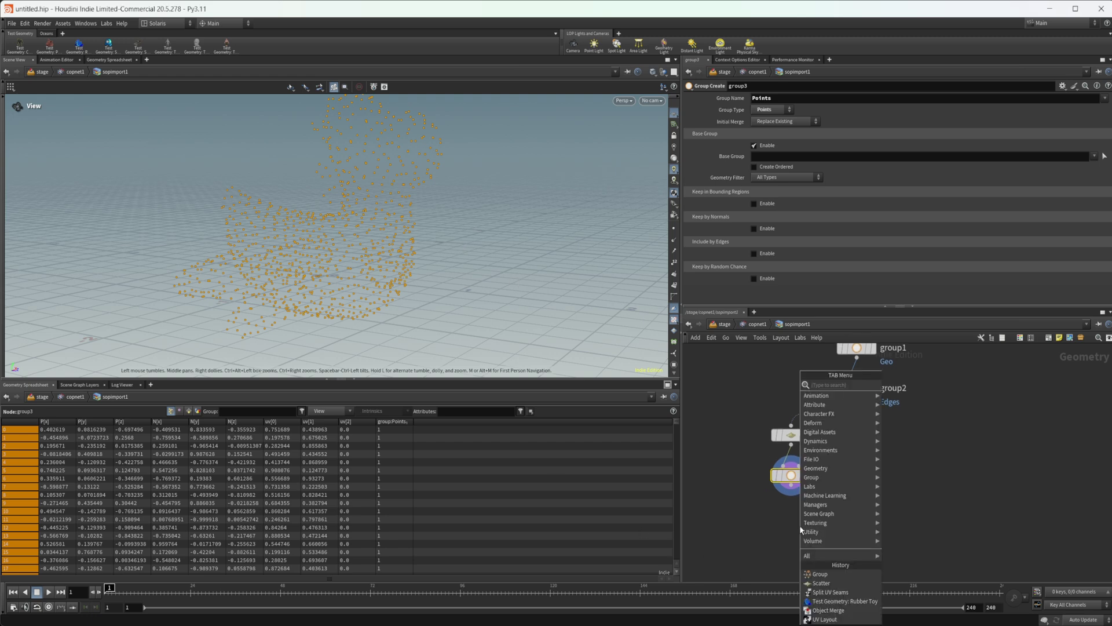
text(att ra)
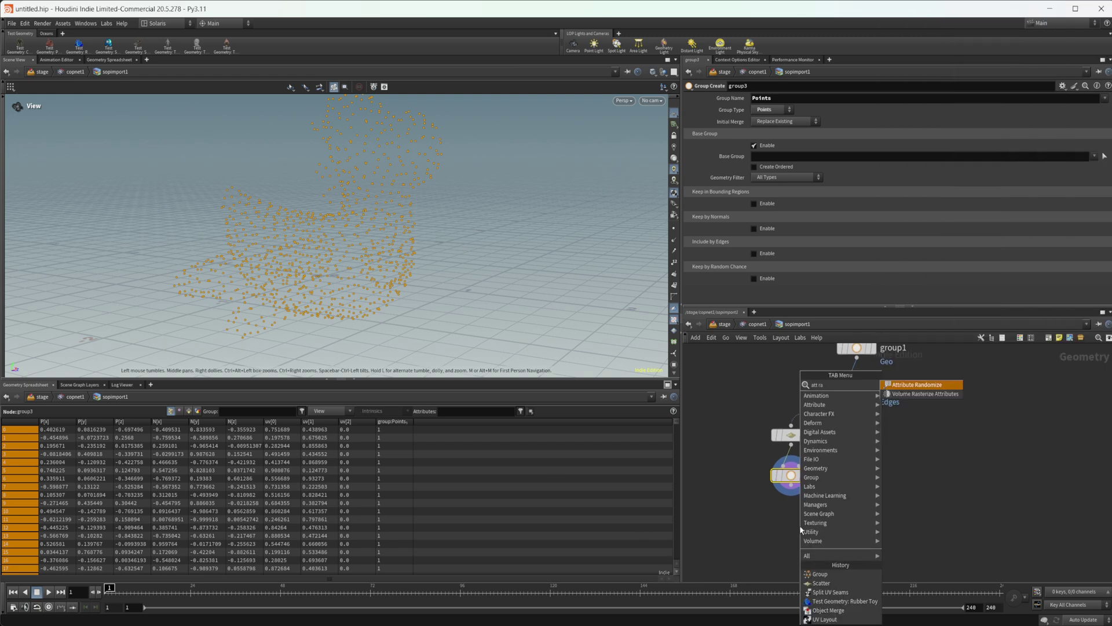
key(Return)
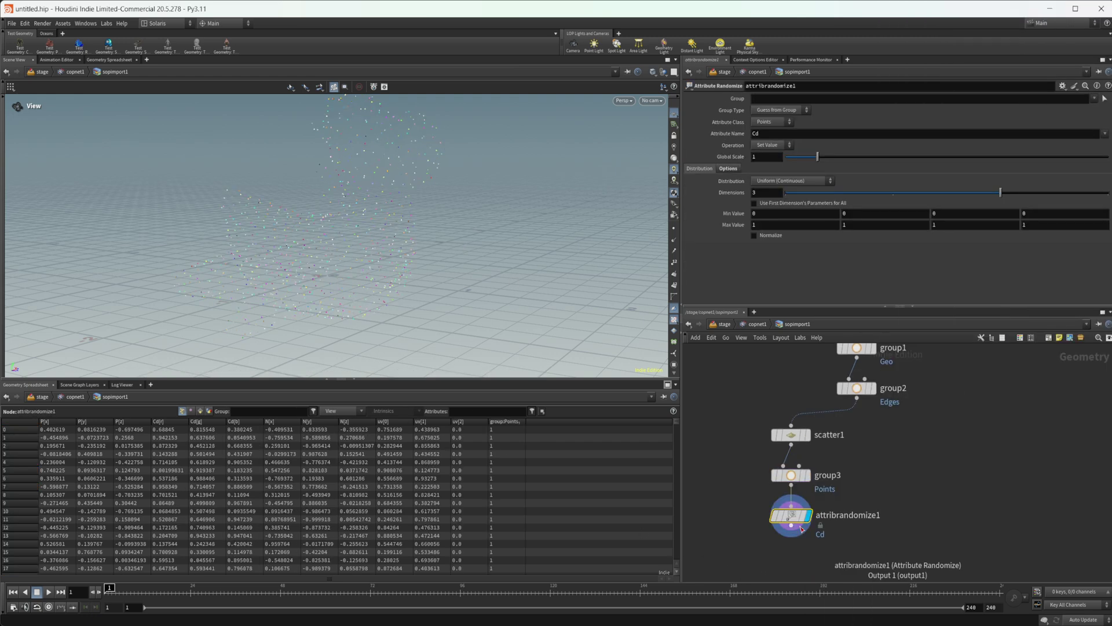
double_click(756, 134)
text(pscale)
key(Return)
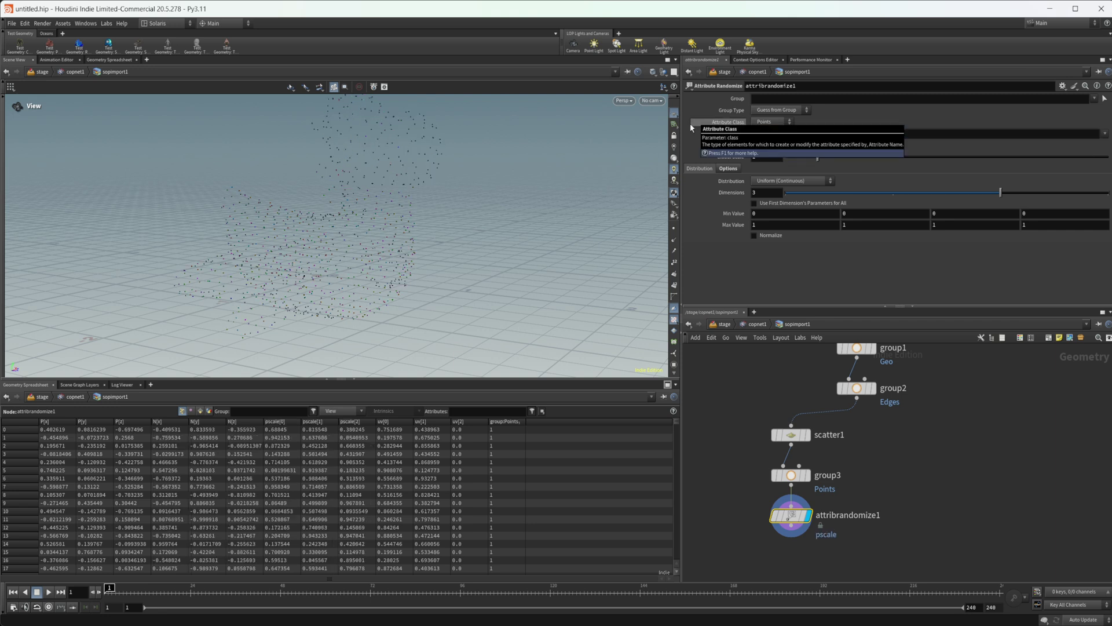
click(786, 193)
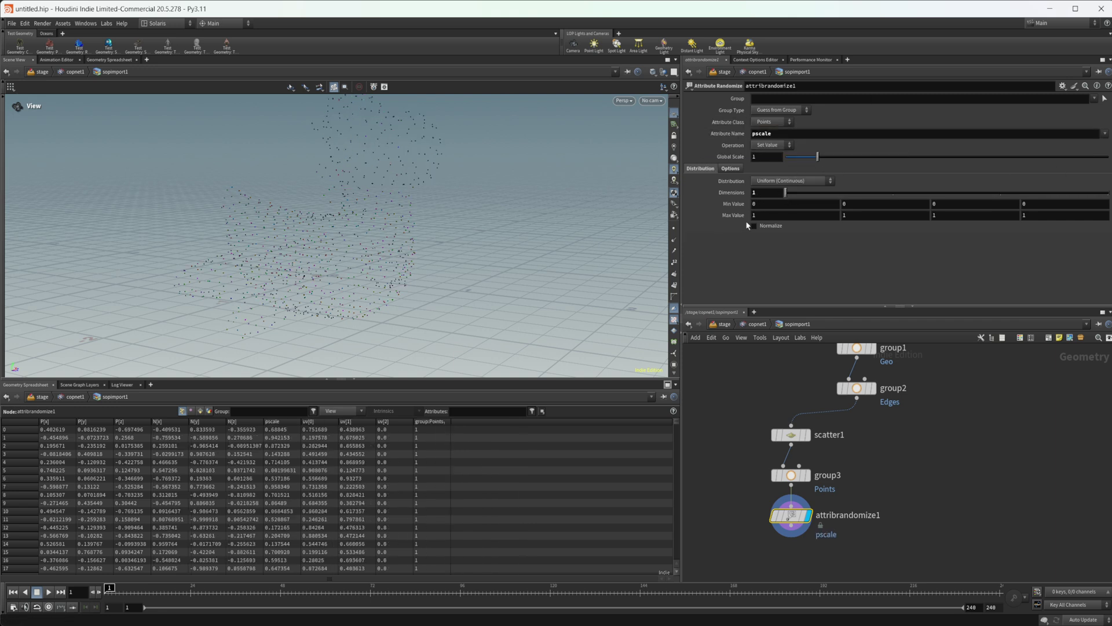
Set the pscale randomization range to a minimum of .01 and a maximum of .2.
double_click(763, 204)
text(0.01)
key(Return)
double_click(801, 213)
text(.2)
key(Return)
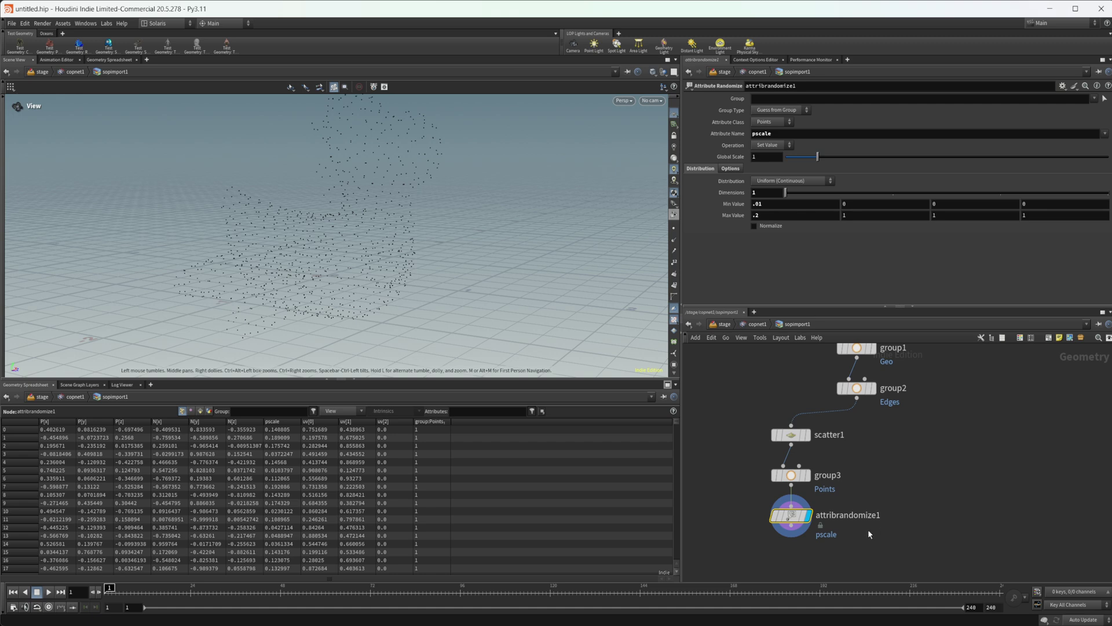
Add an Attribute Promote node beside the Scatter node and wire it to the Edges group node's output as a second branch.
middle_drag(869, 531, 821, 532)
key(Tab)
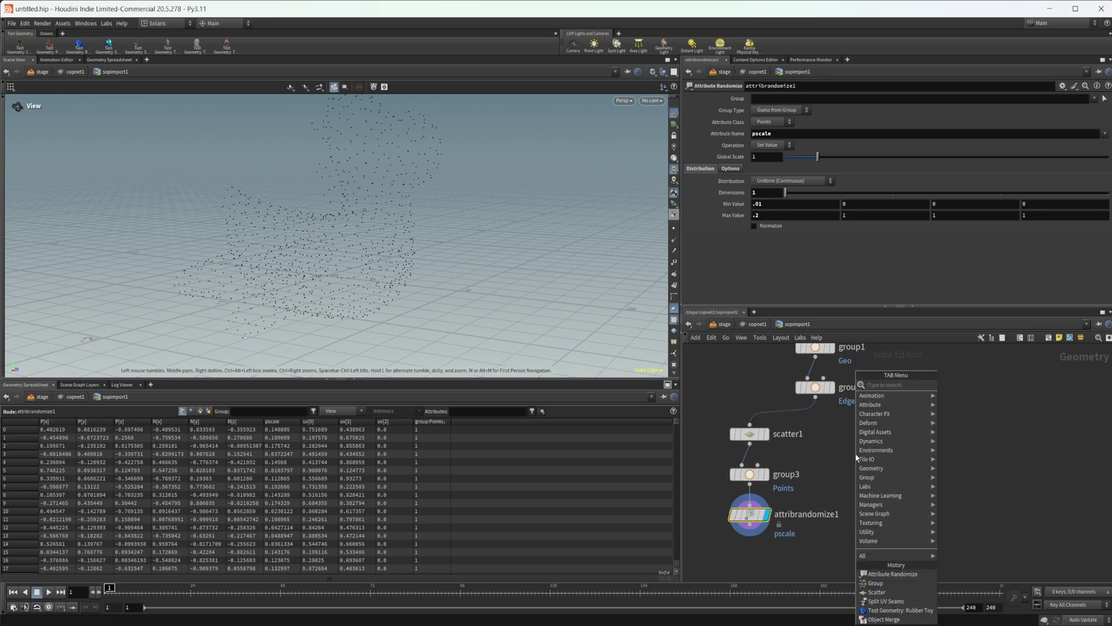
text(att pro)
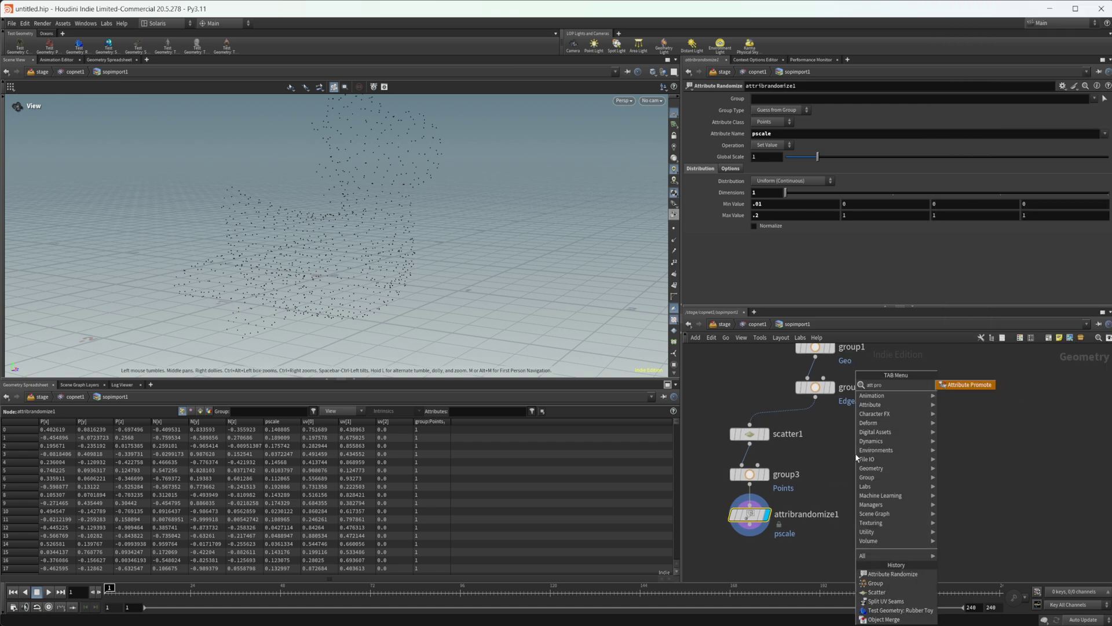
key(Return)
click(857, 456)
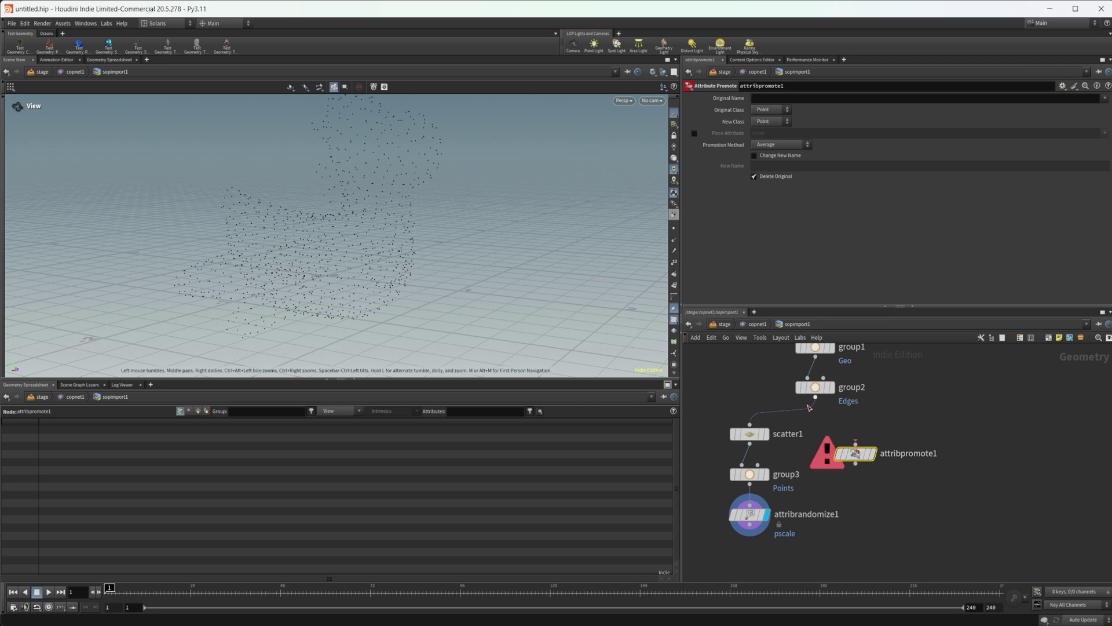
drag(816, 396, 851, 434)
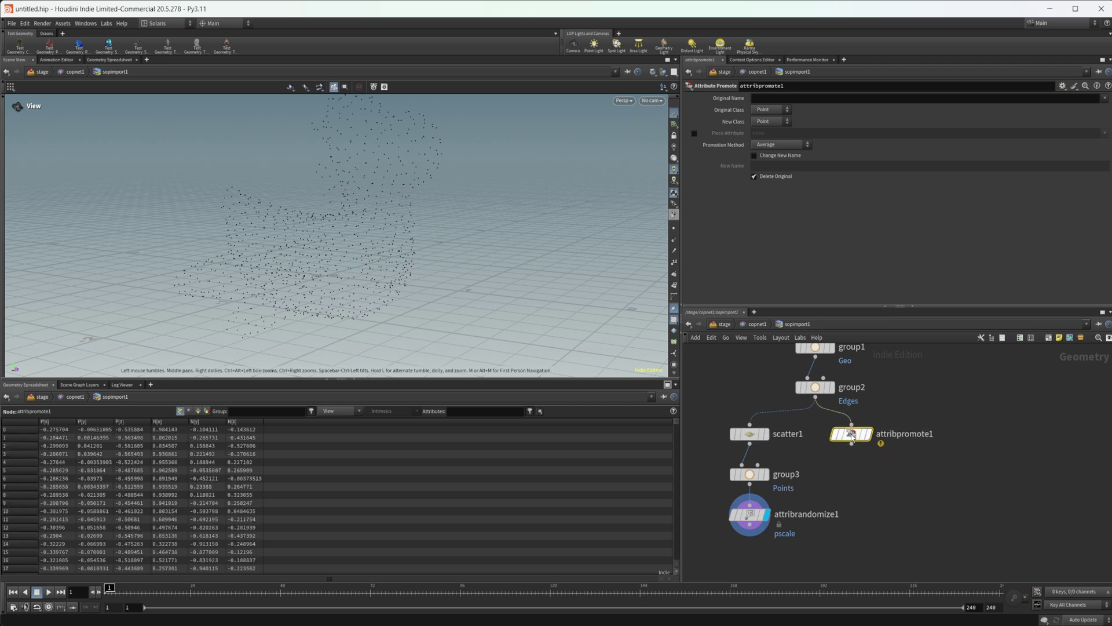
Configure the Attribute Promote node to promote the uv attribute from Vertex to Point.
click(774, 110)
click(779, 146)
click(777, 113)
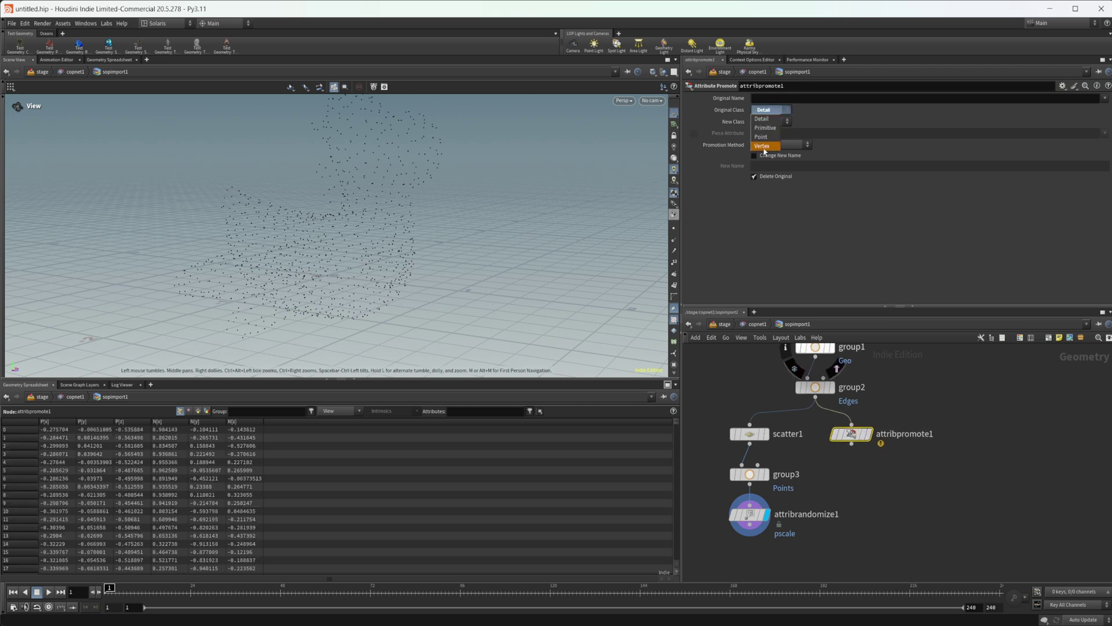
click(765, 147)
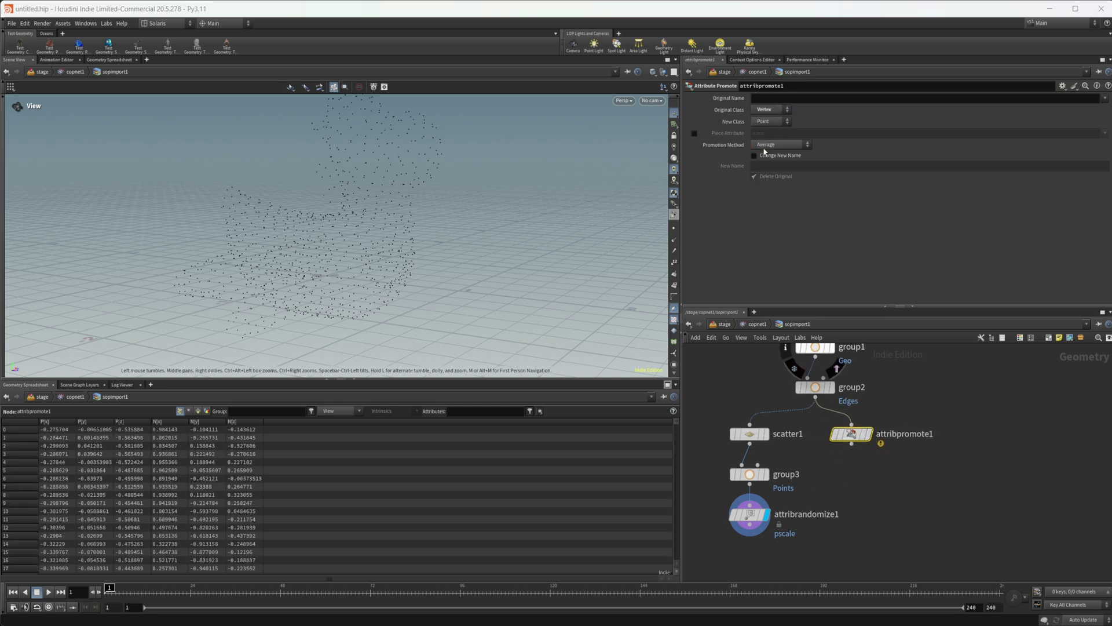
click(1105, 99)
click(1107, 113)
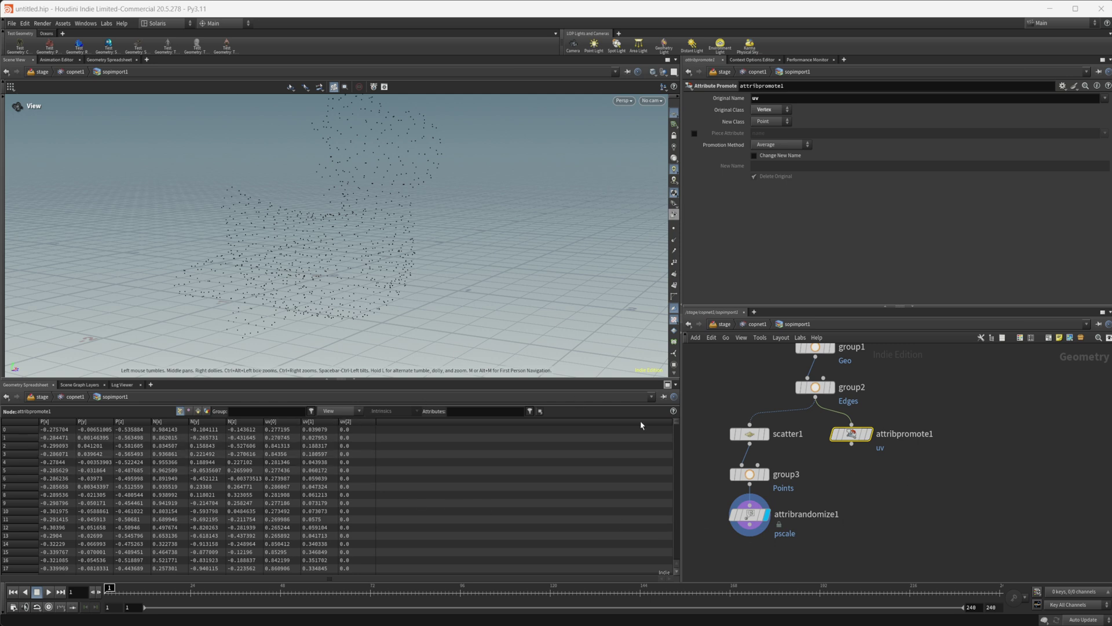
Wire a Group Promote node below the Attribute Promote node and have it convert the Edges group to points.
key(Tab)
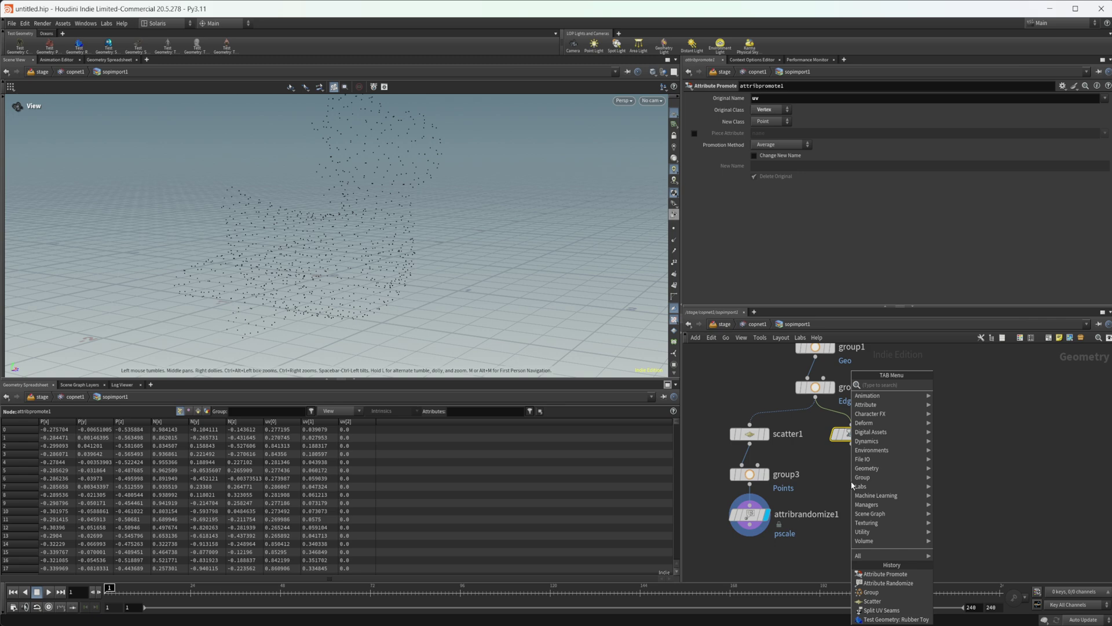
text(gr)
text(ppro)
key(Return)
click(851, 486)
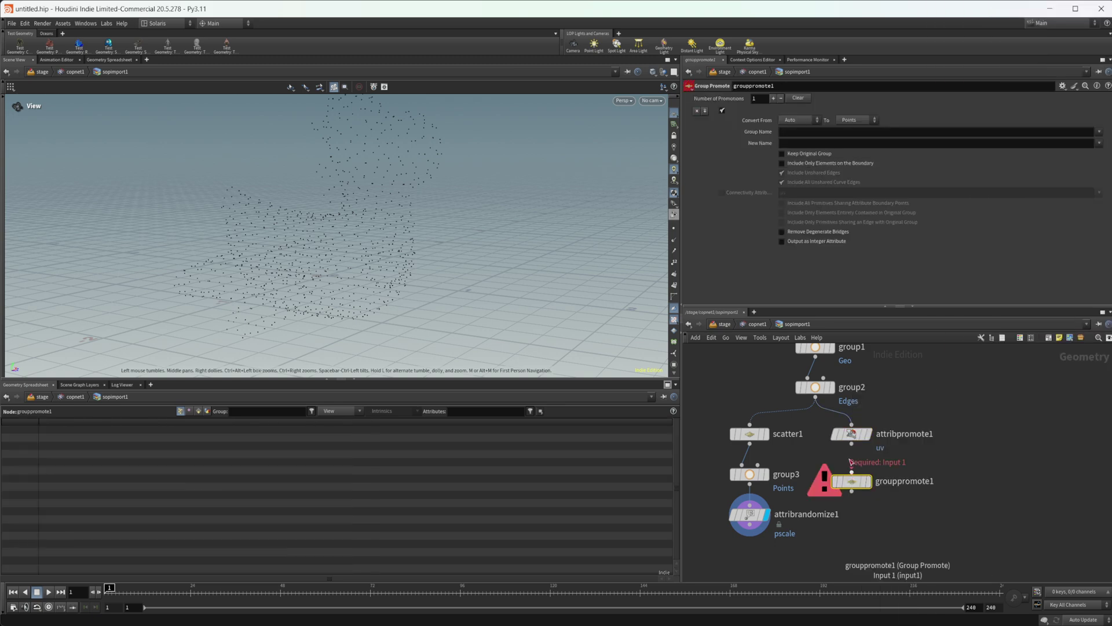
drag(851, 471, 852, 445)
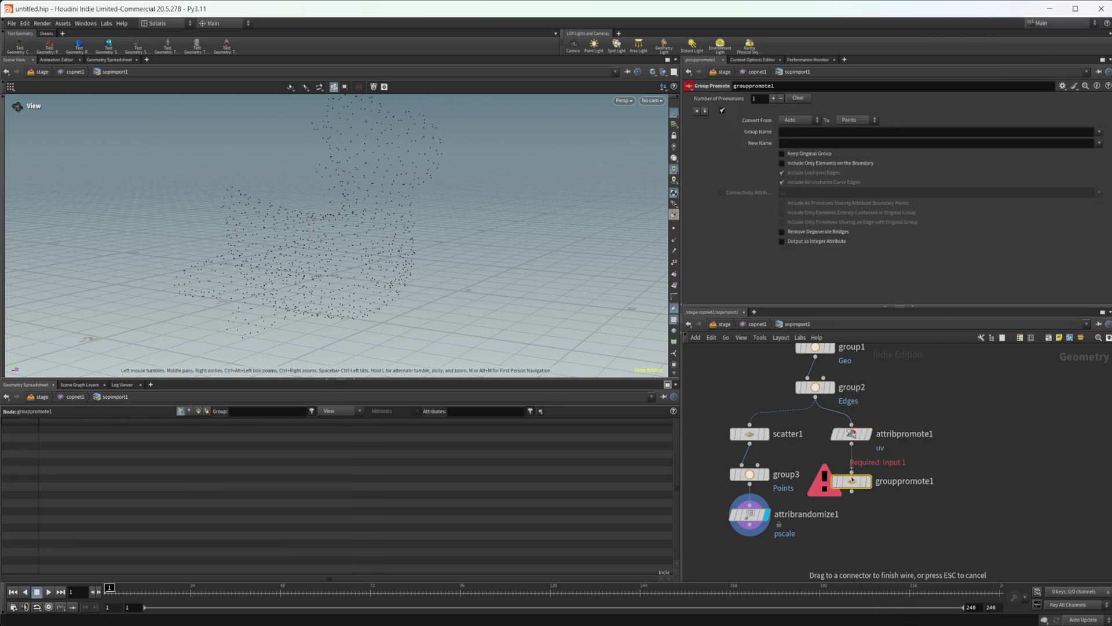
click(1100, 132)
click(1101, 179)
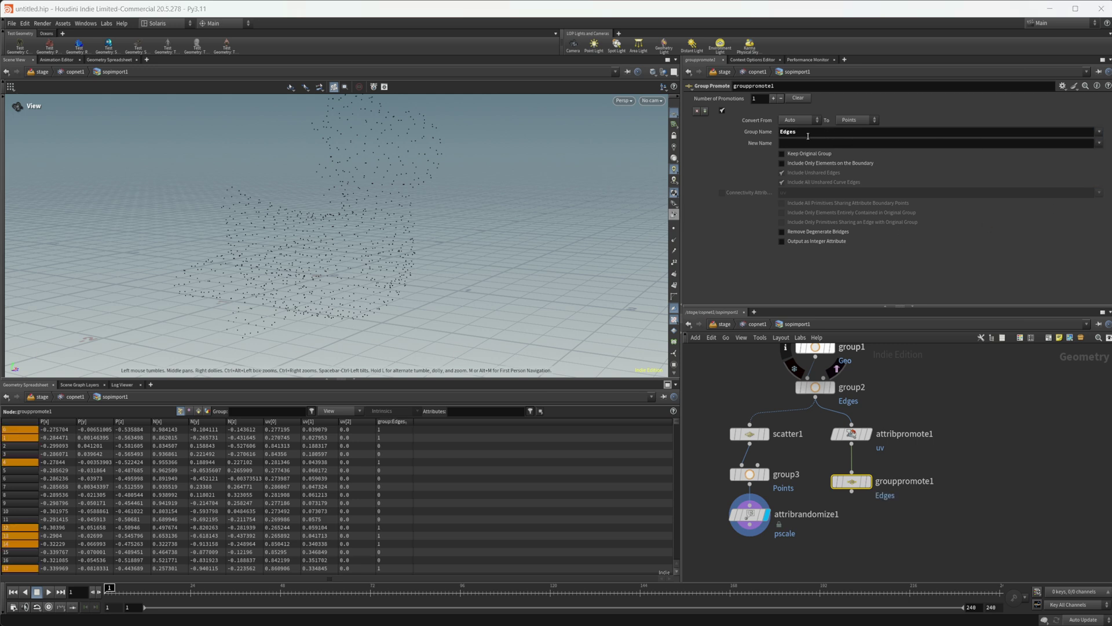
Add a Merge node that combines the Attribute Randomize and Group Promote branches, and display its result.
middle_drag(844, 522, 844, 478)
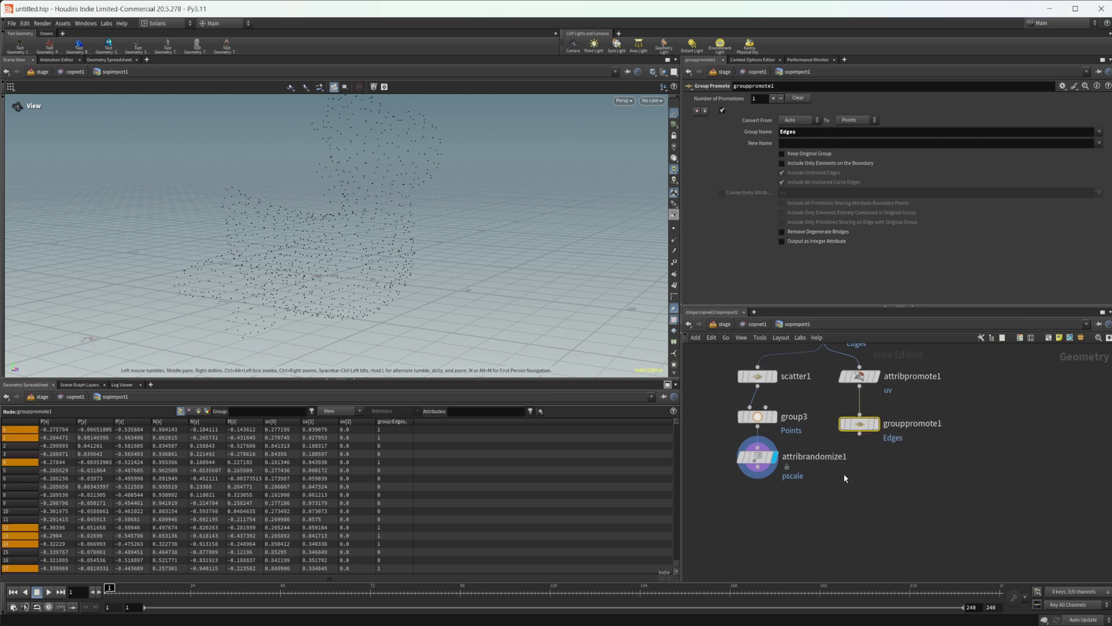
key(Tab)
text(merge)
key(Return)
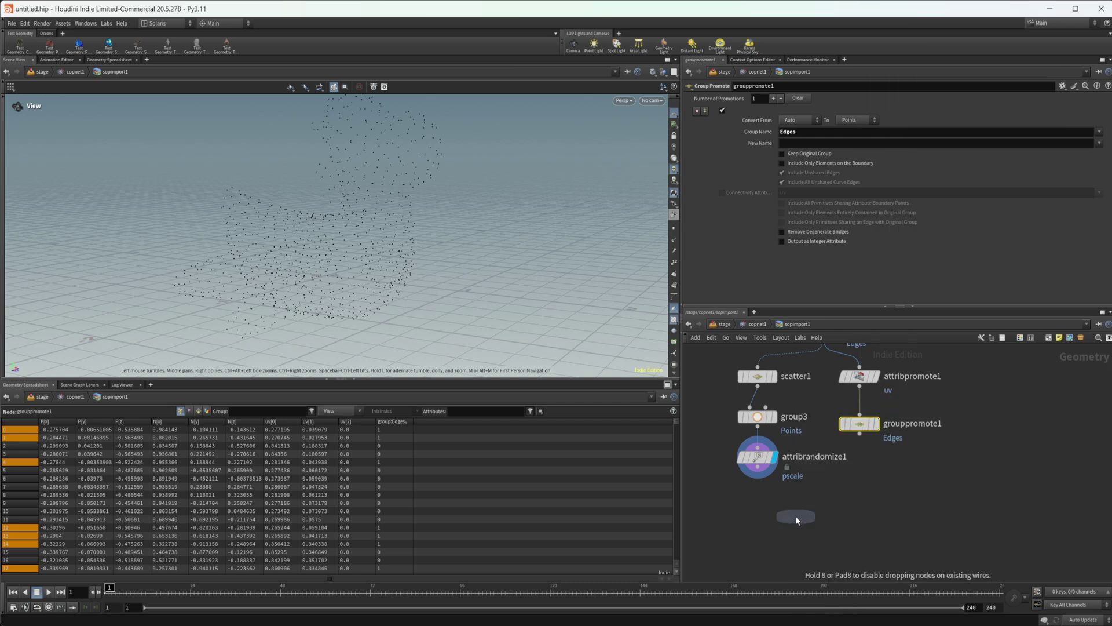
click(796, 520)
drag(740, 476, 796, 509)
click(810, 517)
Append an Attribute Wrangle node below the Merge node and display it on the toy.
middle_drag(805, 556, 815, 521)
key(Tab)
text(attw)
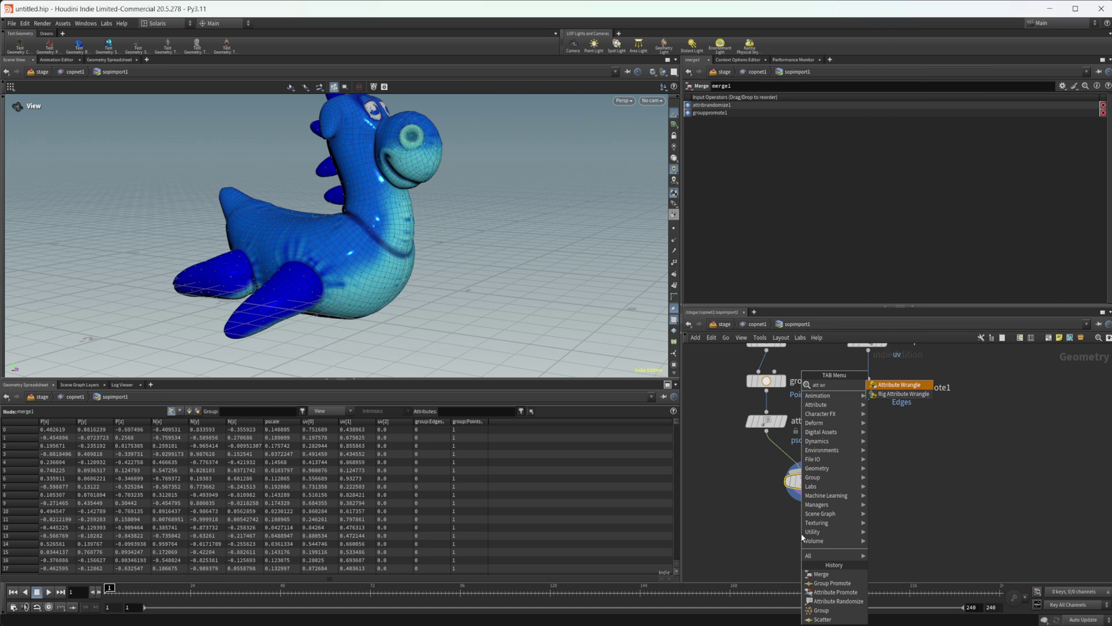
key(Return)
click(802, 535)
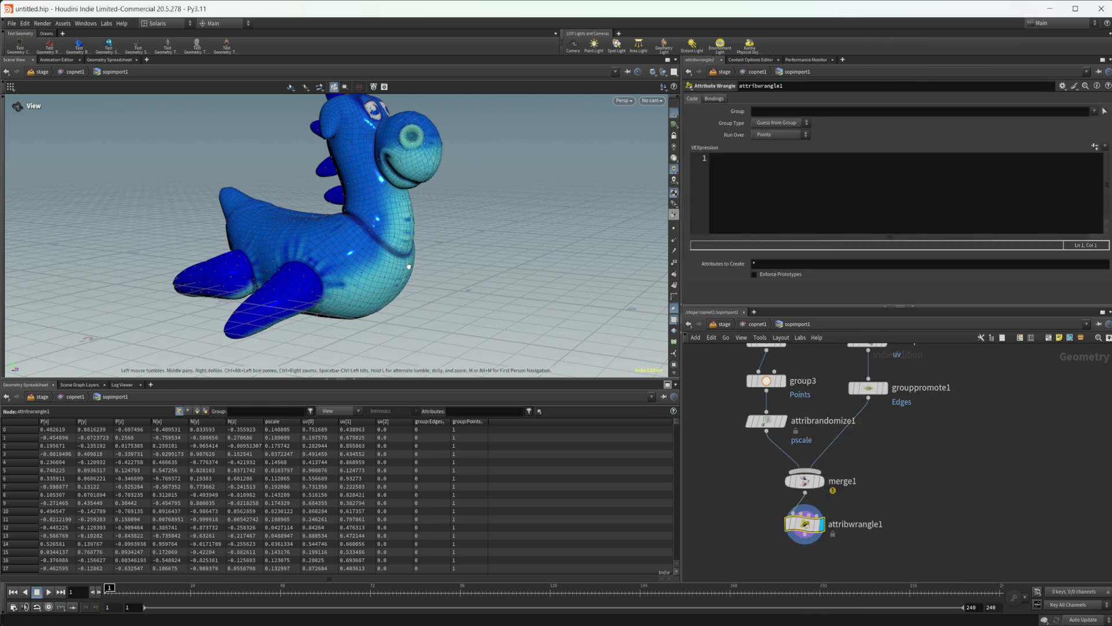
drag(324, 226, 318, 260)
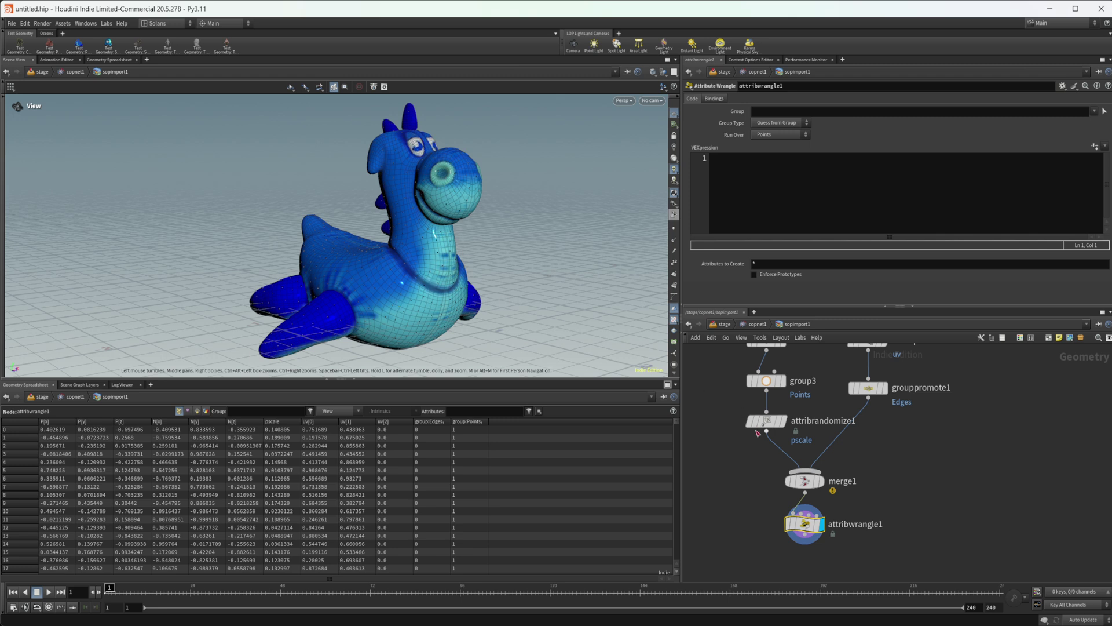
Return to the copnet1 network, display the Rasterize Setup node and set its Space to UVs.
click(758, 324)
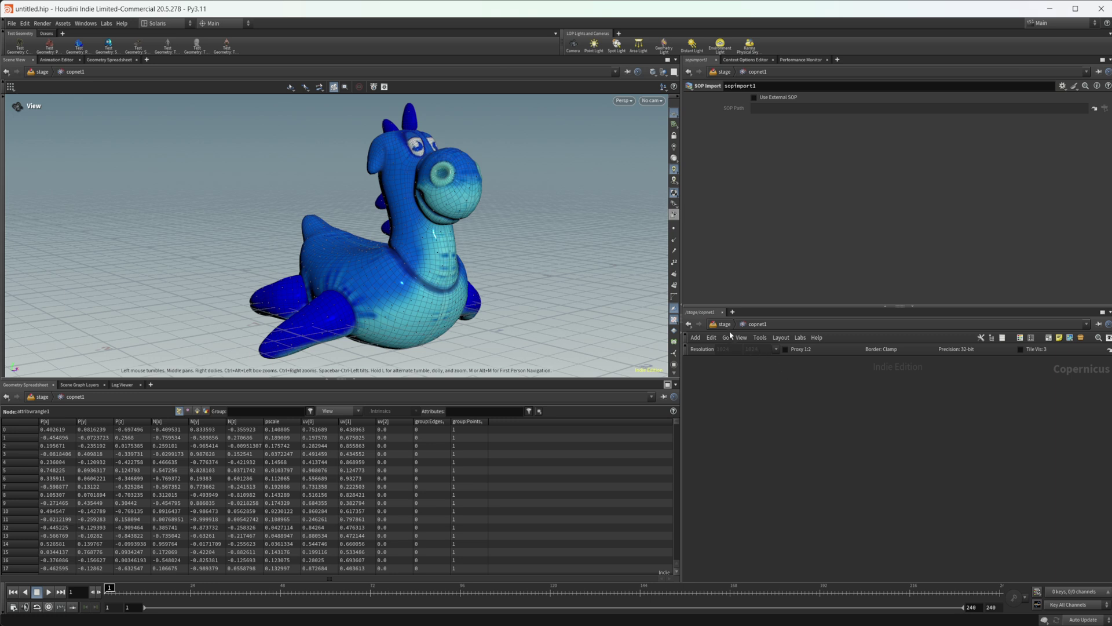
scroll(872, 445, down, 3)
middle_drag(872, 445, 790, 509)
scroll(846, 464, up, 4)
middle_drag(915, 440, 872, 494)
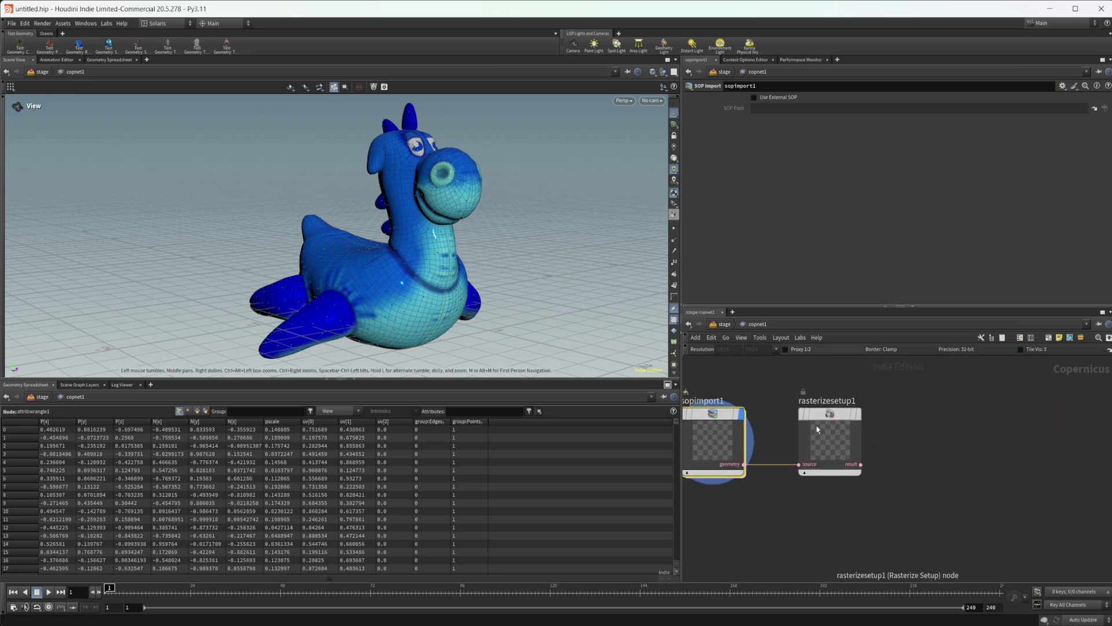
click(822, 427)
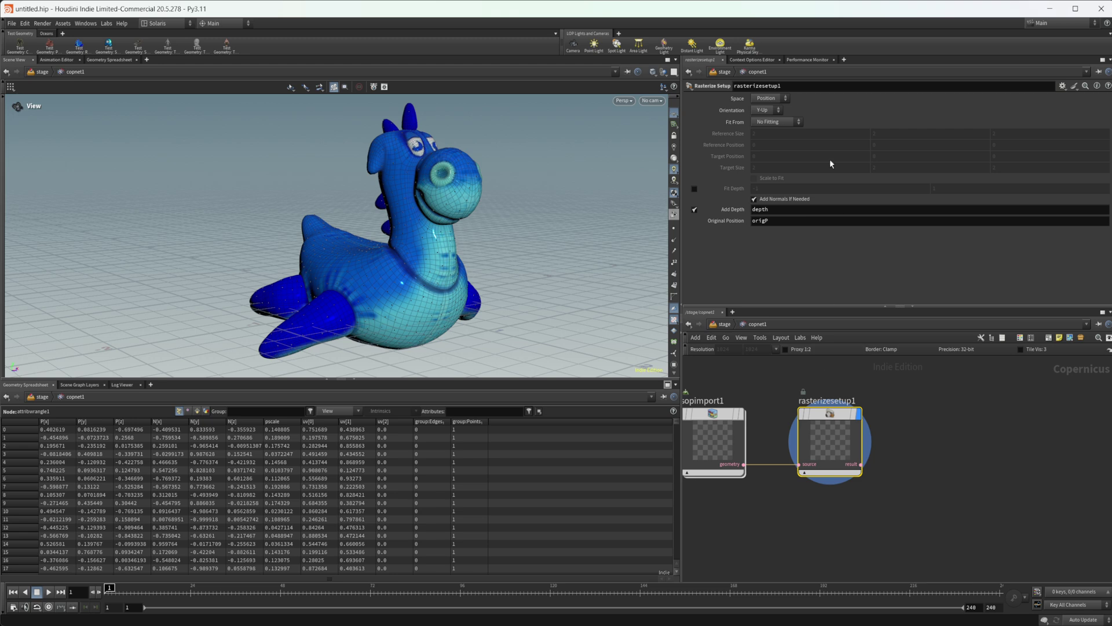
click(768, 98)
click(767, 119)
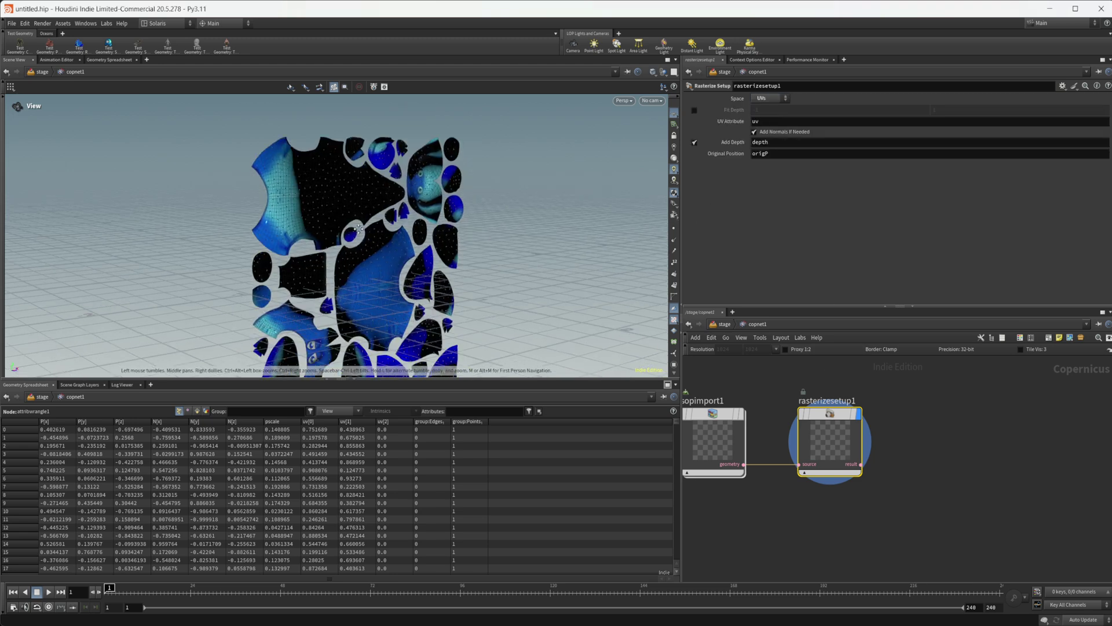
Examine the toy's flattened UV islands and the scattered points on them up close.
scroll(284, 214, up, 2)
scroll(284, 215, up, 6)
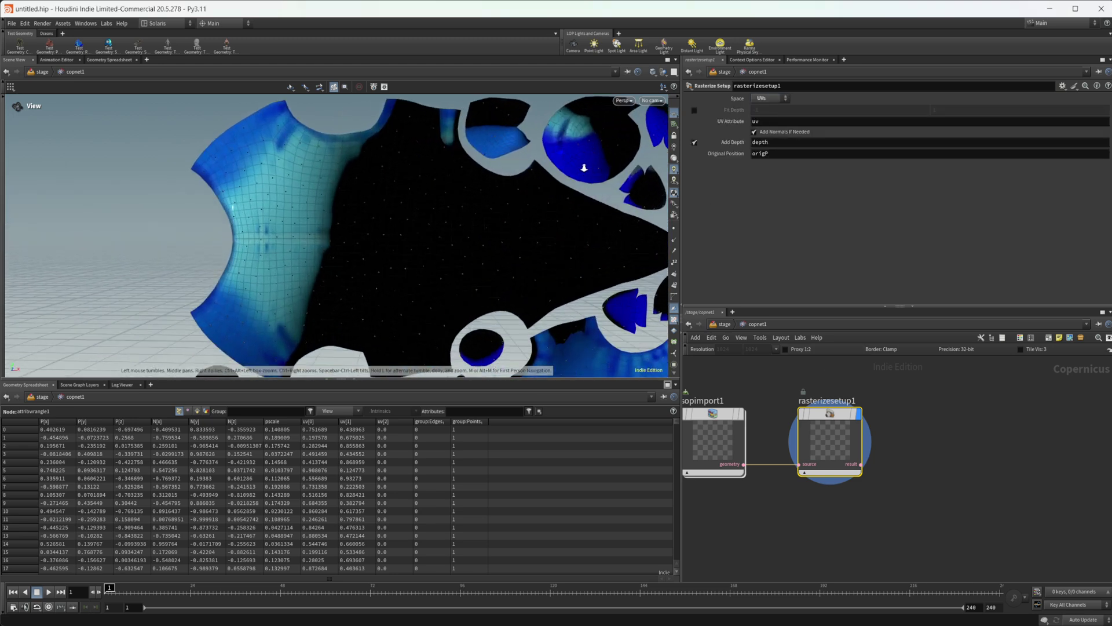
scroll(305, 142, up, 5)
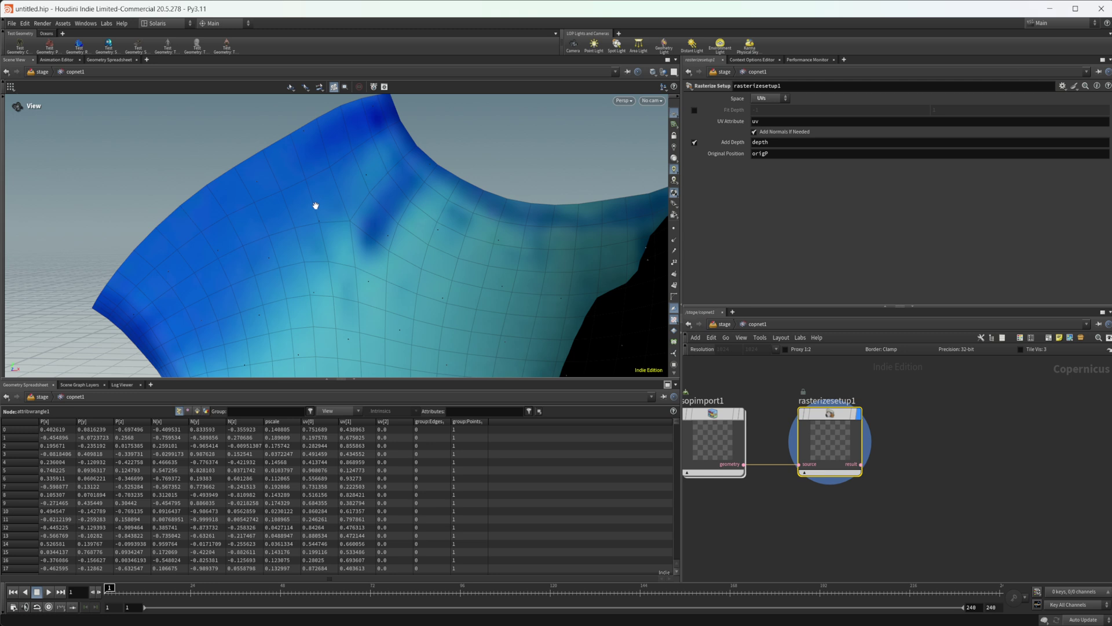
drag(350, 169, 290, 194)
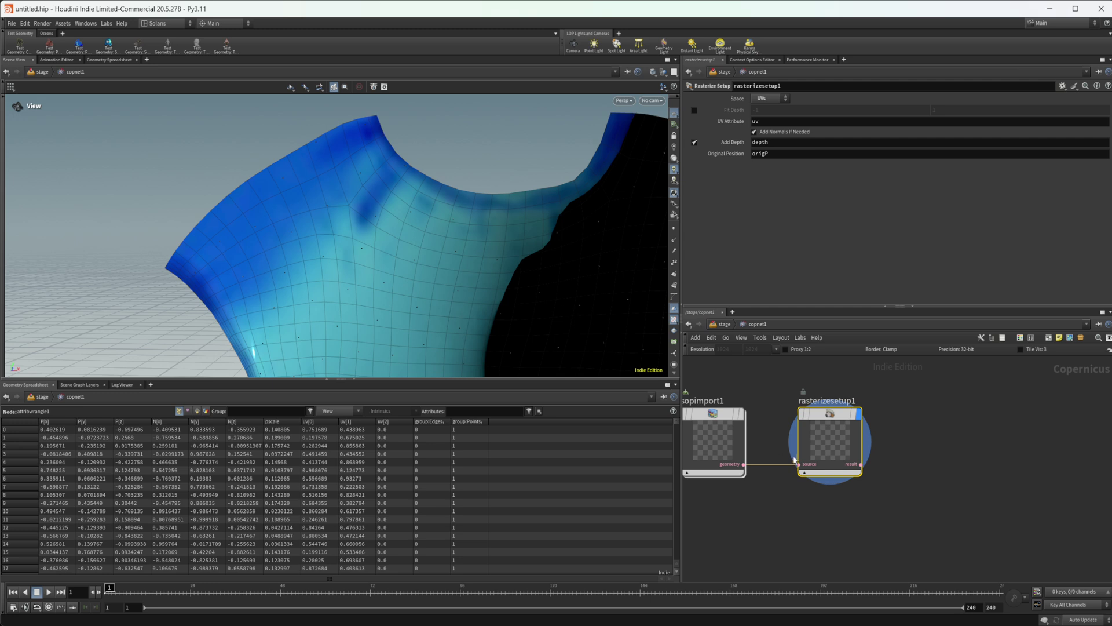
double_click(728, 439)
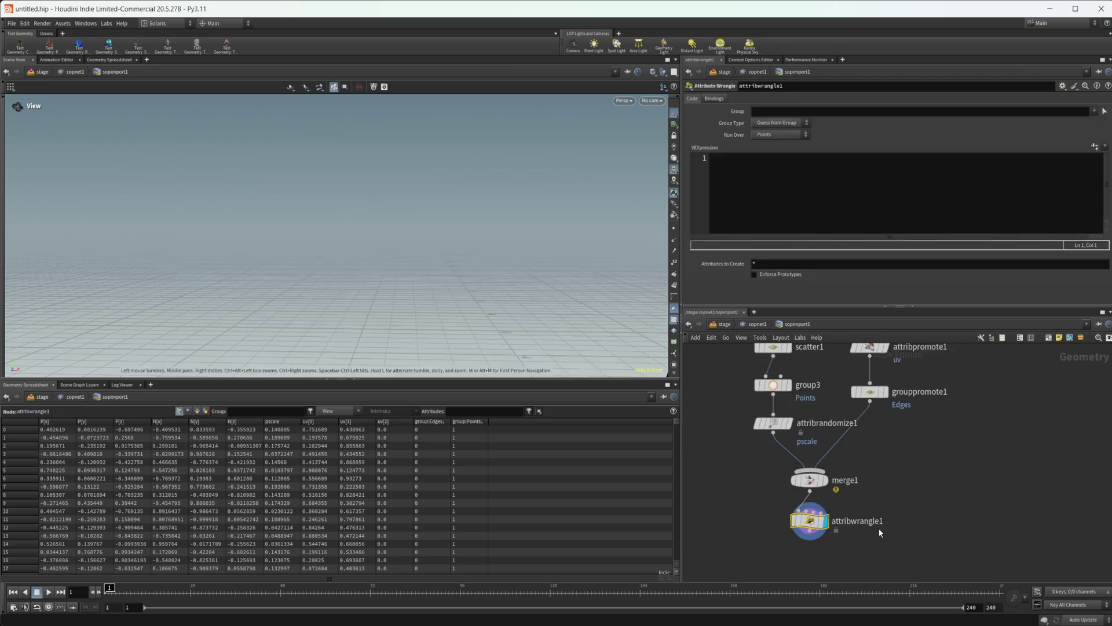
middle_drag(894, 496, 889, 458)
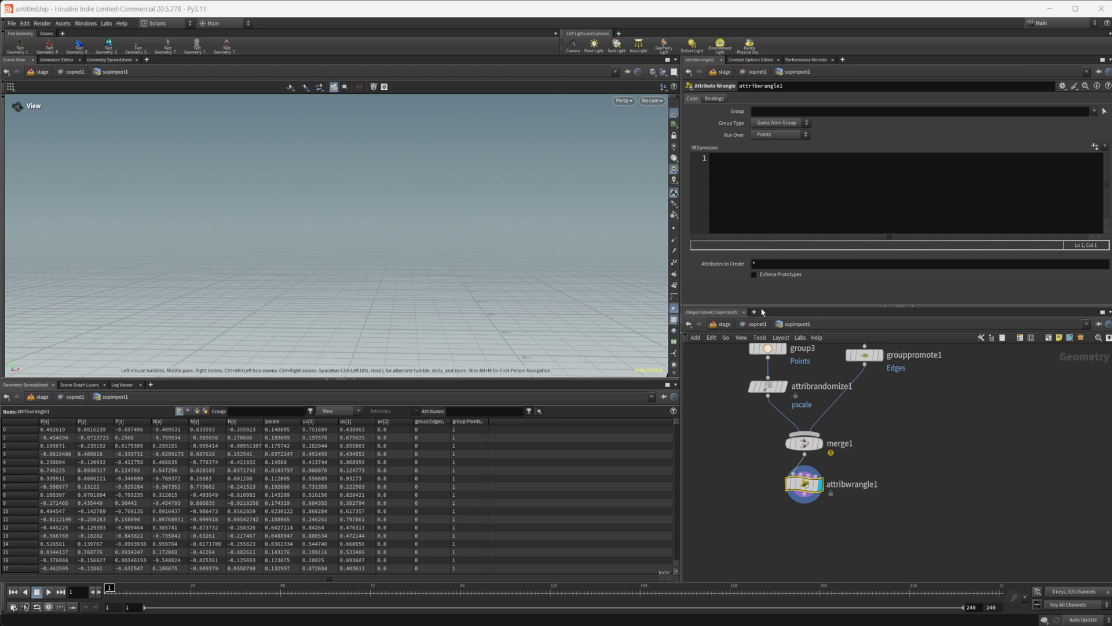
click(775, 211)
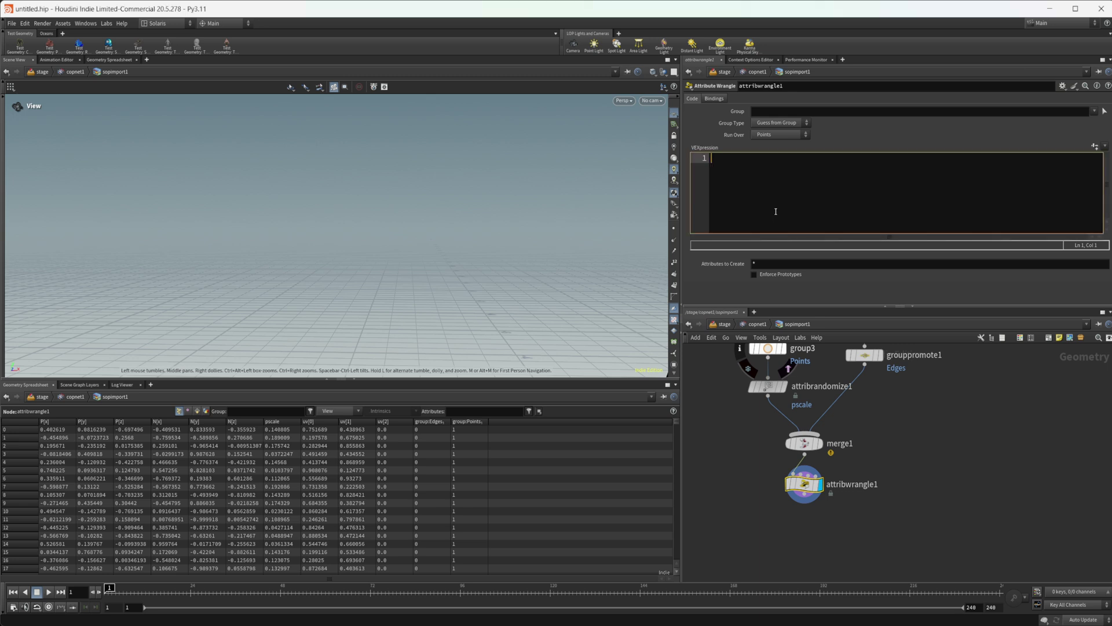
key(alt+e)
drag(489, 118, 527, 110)
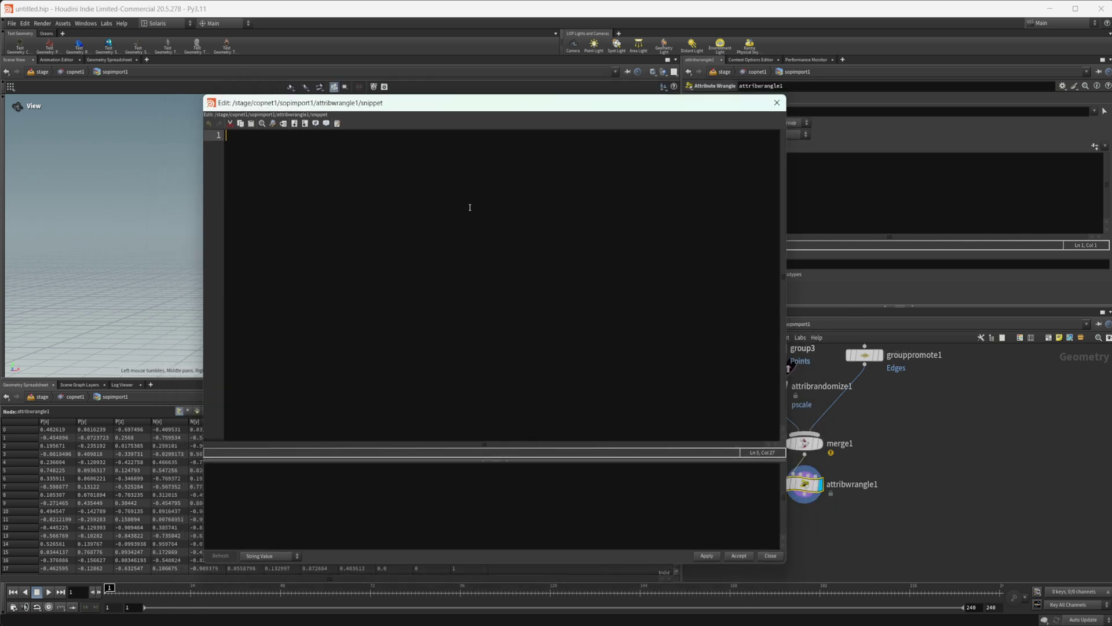
text(// Define the distance threshold float distance_threshold = @pscale;  // Get the group name string group_name = "group3";  // Get the points in the group int group_points[] = expandpointgroup(0, group_name);  // Initialize a flag to determine if the point should be removed int remove_point = 0;  // Iterate over all points in the group foreach (int pt_in_group; group_points) {     // Get the position of the current point in the group     vector pos_in_group = point(0, "P", pt_in_group);      // Calculate the distance to the current point     float dist = distance(@P, pos_in_group);      // Check if the distance is less than the threshold     if (dist <= distance_threshold) {         remove_point = 1;     } }  // Remove the point if the condition is met if (remove_point) {     removepoint(0, @ptnum); })
scroll(420, 258, up, 1)
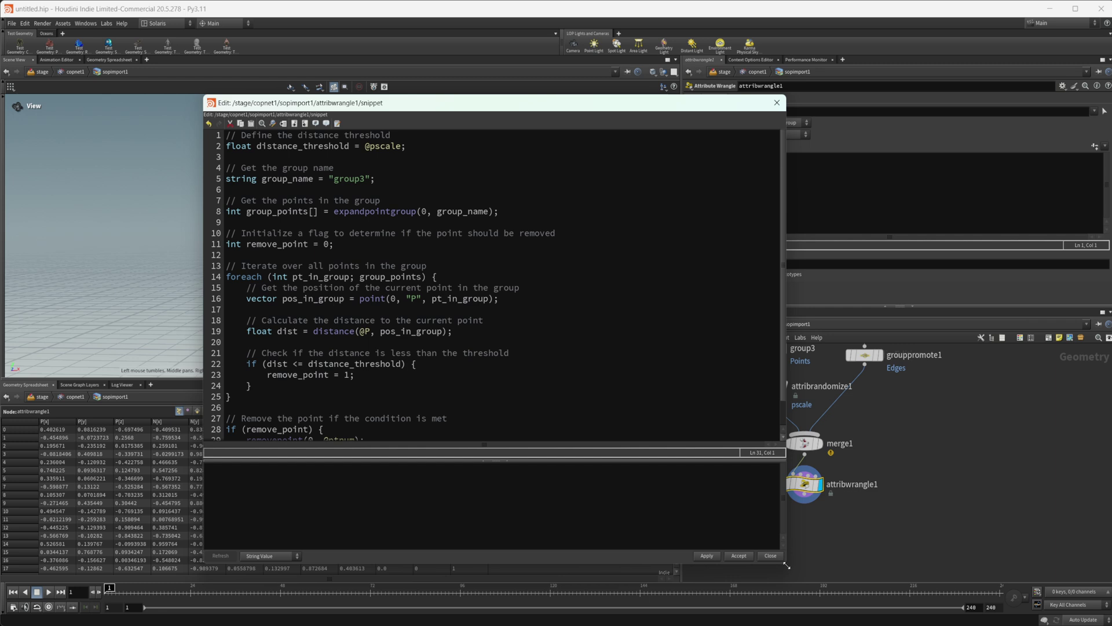
drag(786, 564, 835, 598)
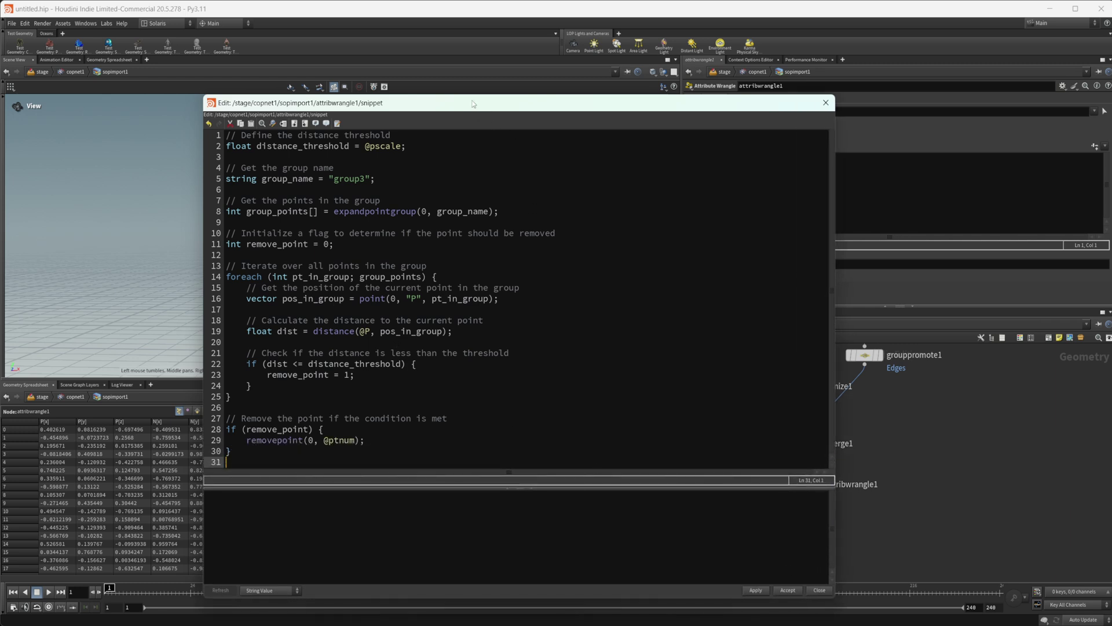
drag(472, 103, 496, 91)
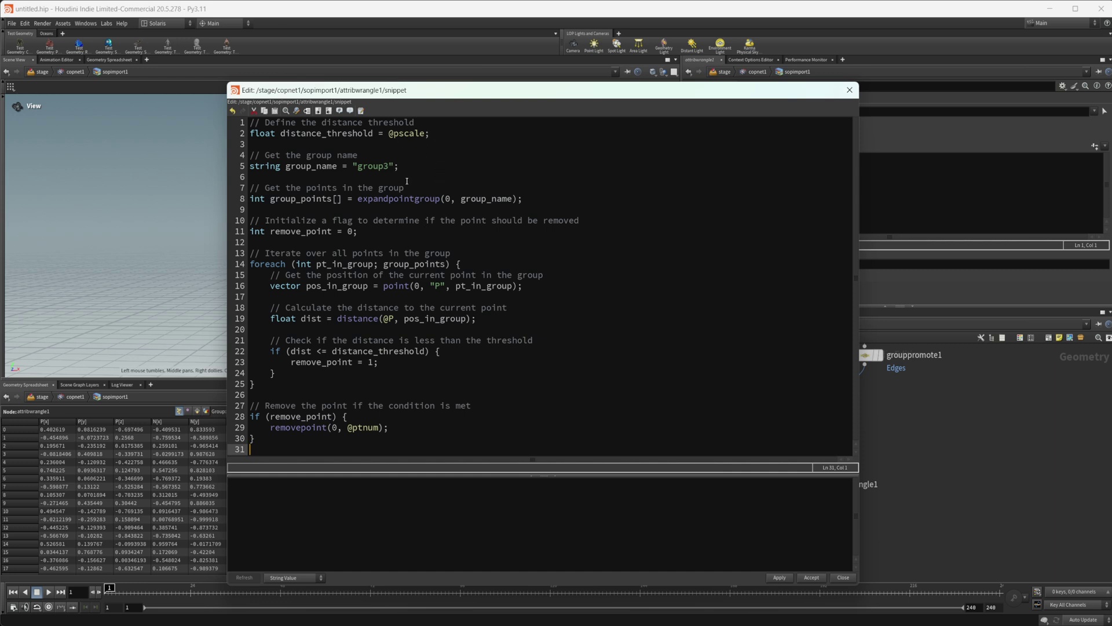
drag(377, 95, 320, 96)
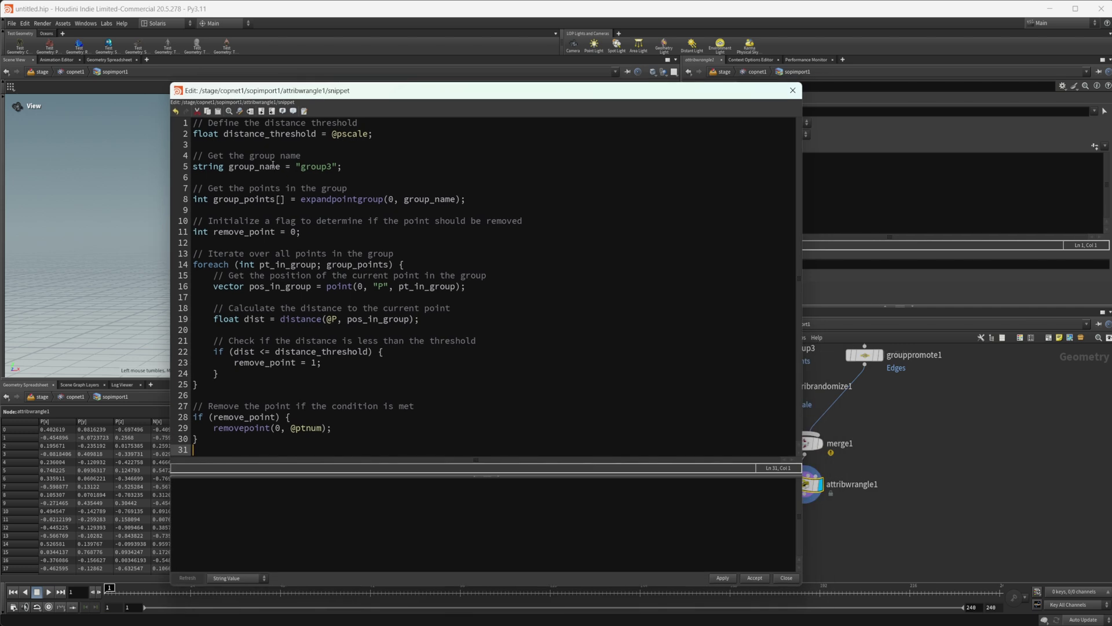
Set the wrangle code's group_name to "Edges" and accept the code.
drag(332, 173, 302, 171)
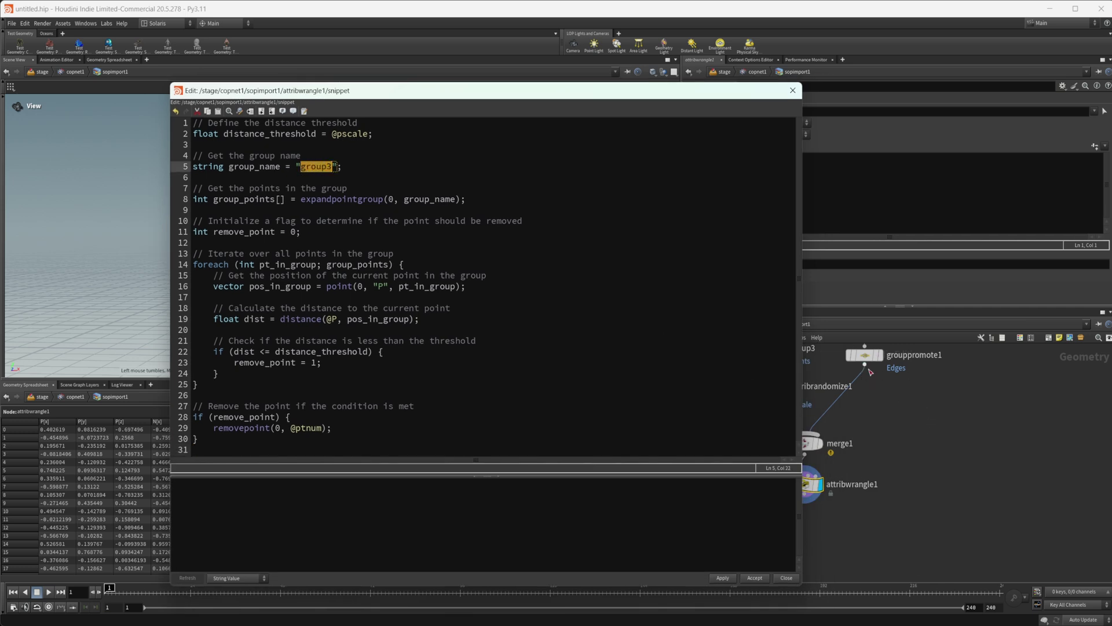
text(Edges)
click(722, 578)
click(755, 577)
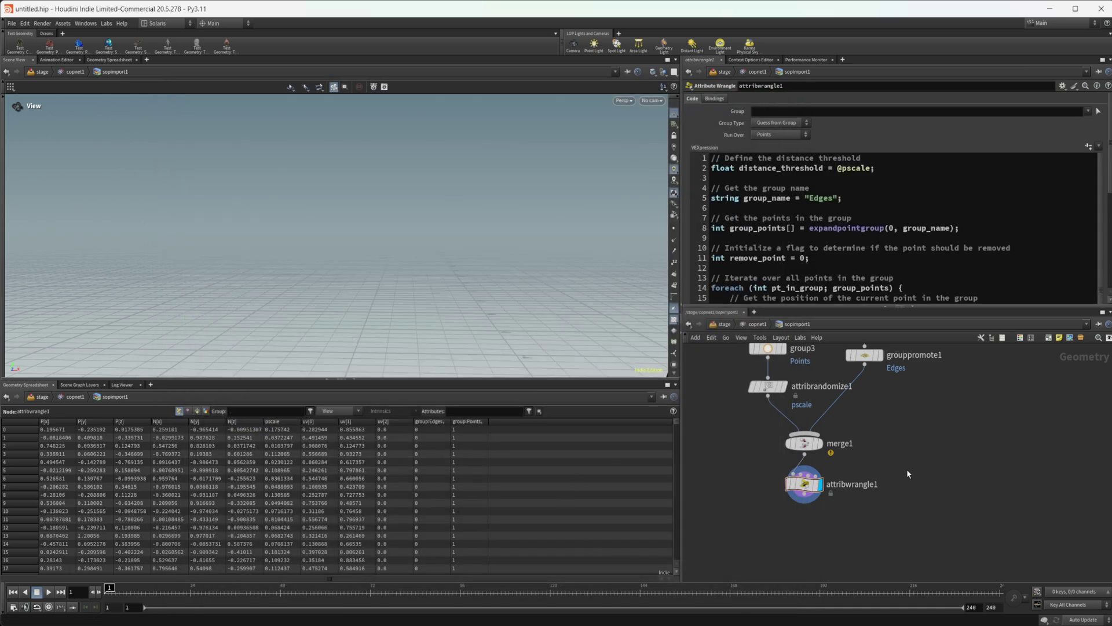
Frame the toy and examine the wrangle's result around the seams and flippers.
middle_drag(916, 454, 894, 491)
drag(521, 249, 485, 266)
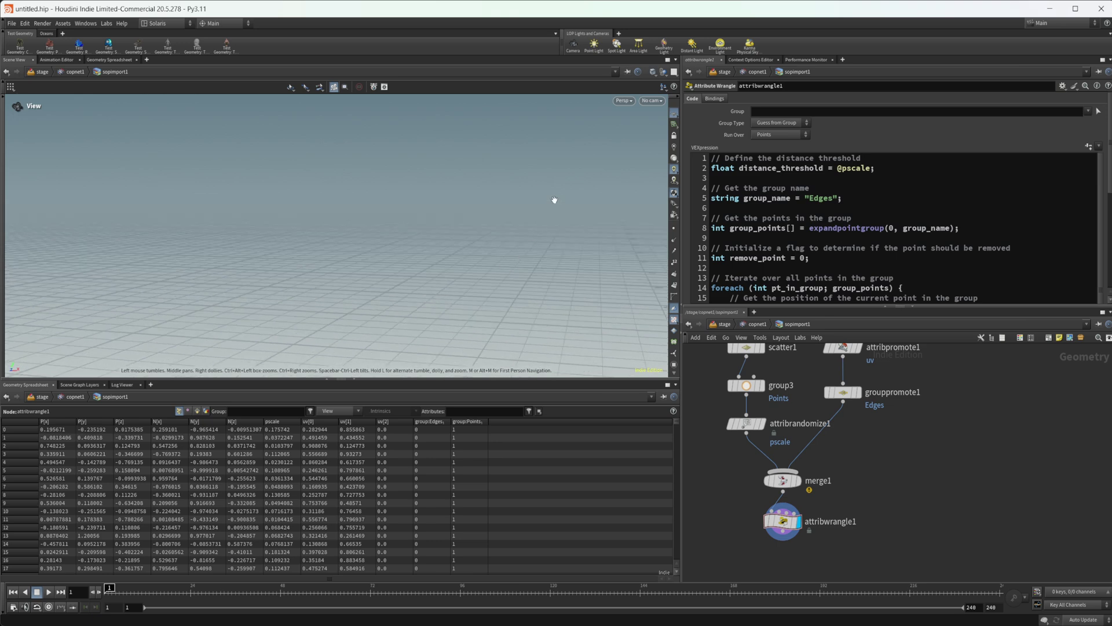
scroll(890, 441, down, 2)
key(space+g)
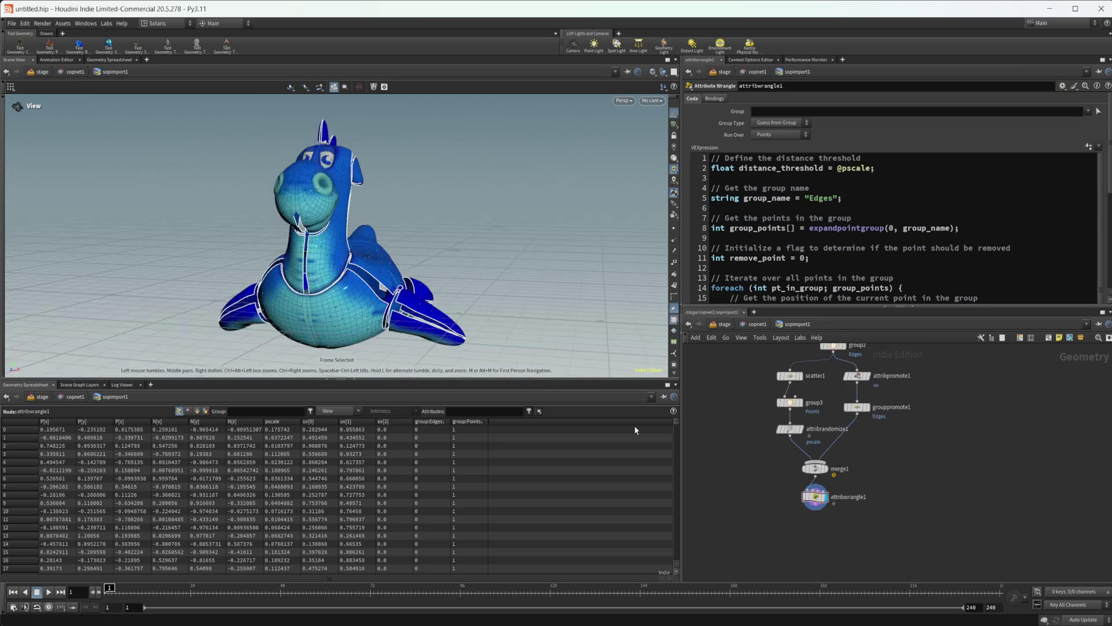
drag(315, 264, 290, 284)
middle_drag(290, 284, 387, 257)
drag(387, 257, 364, 214)
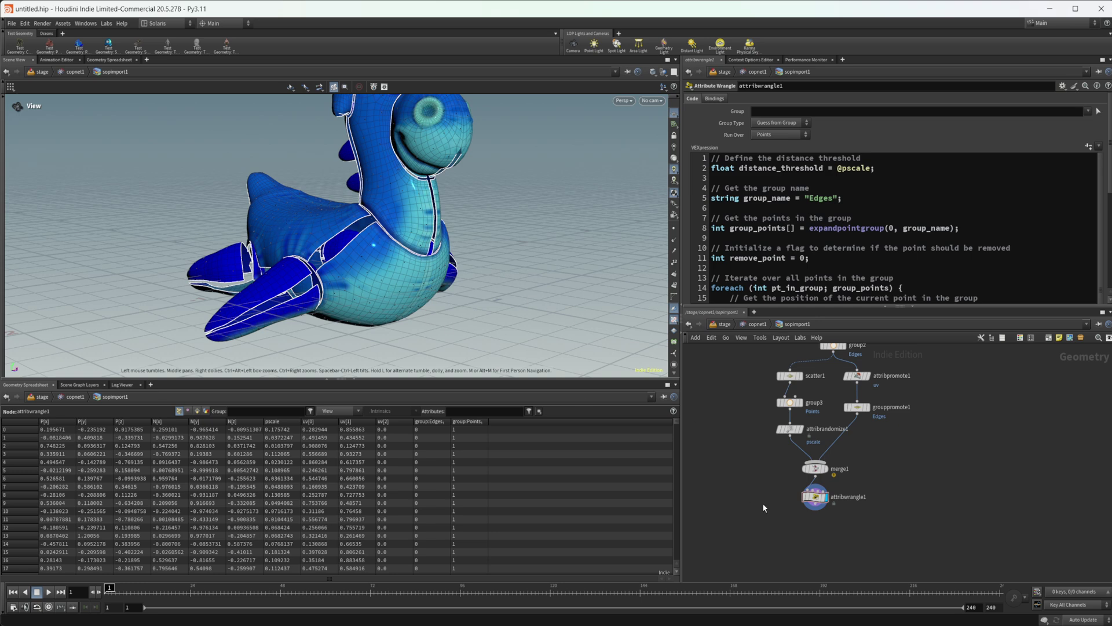
Add a Blast node below the Attribute Wrangle and delete the Geo group with it.
middle_drag(764, 507, 728, 457)
key(Tab)
text(blast)
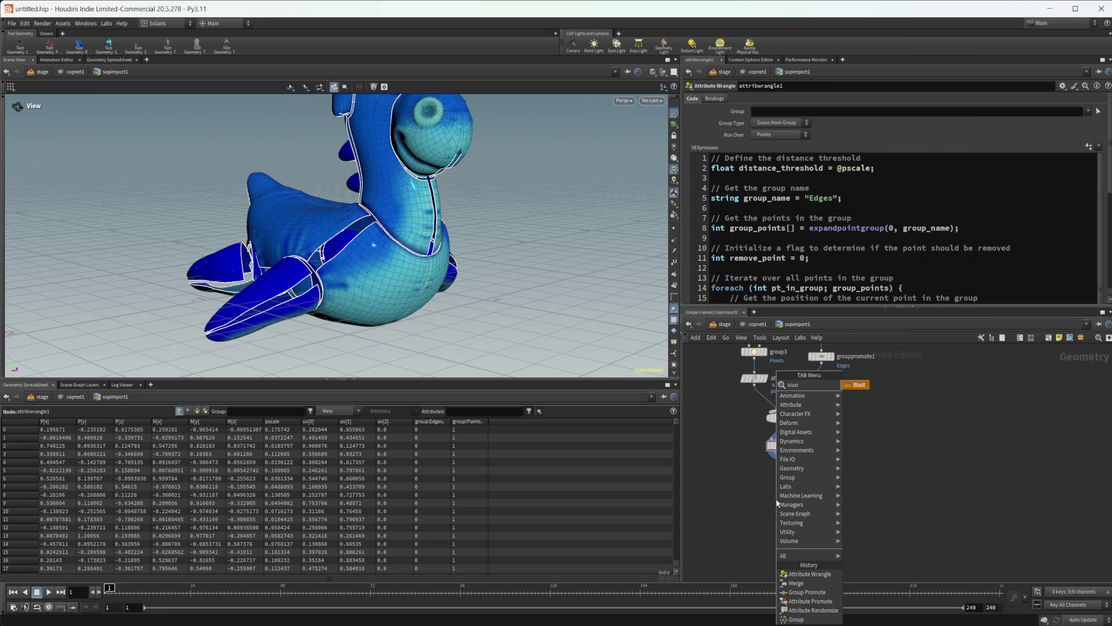
key(Return)
click(1088, 99)
text(Geo)
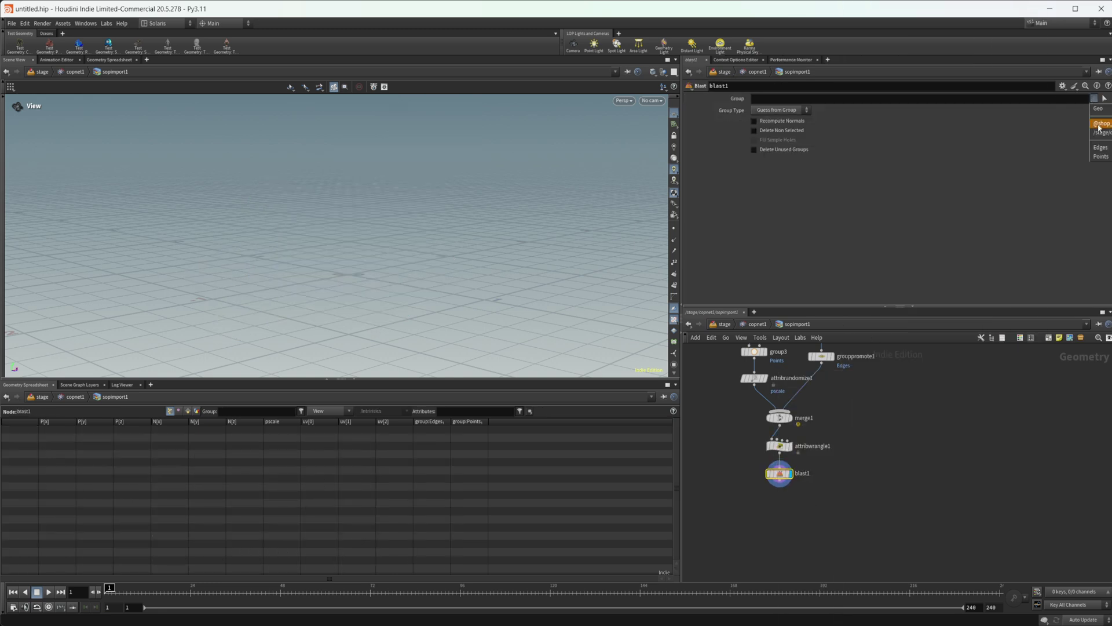
key(Return)
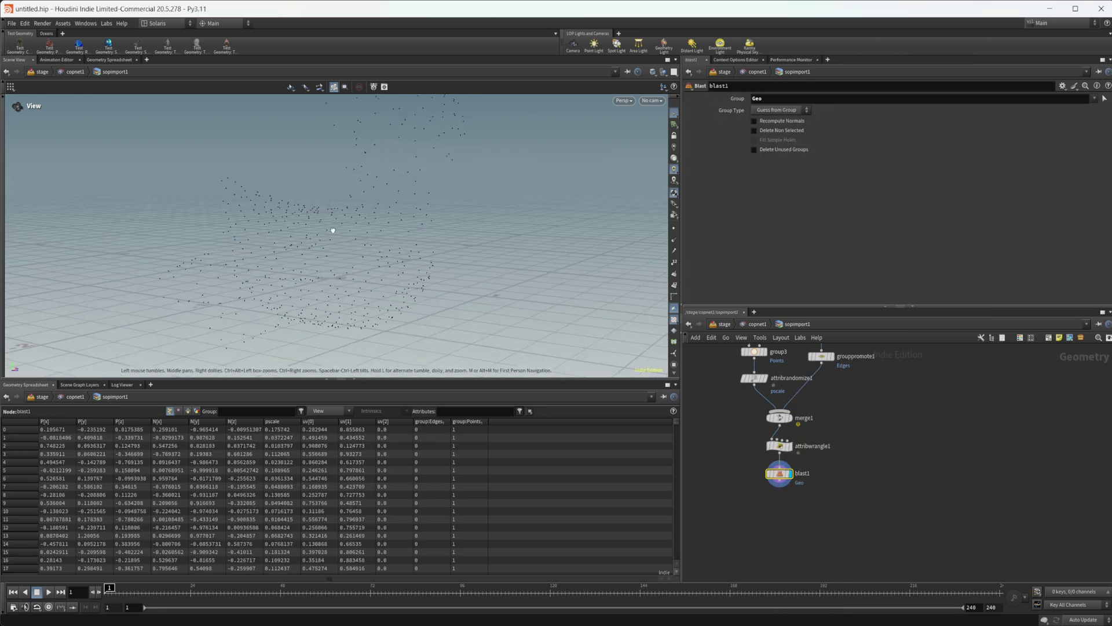
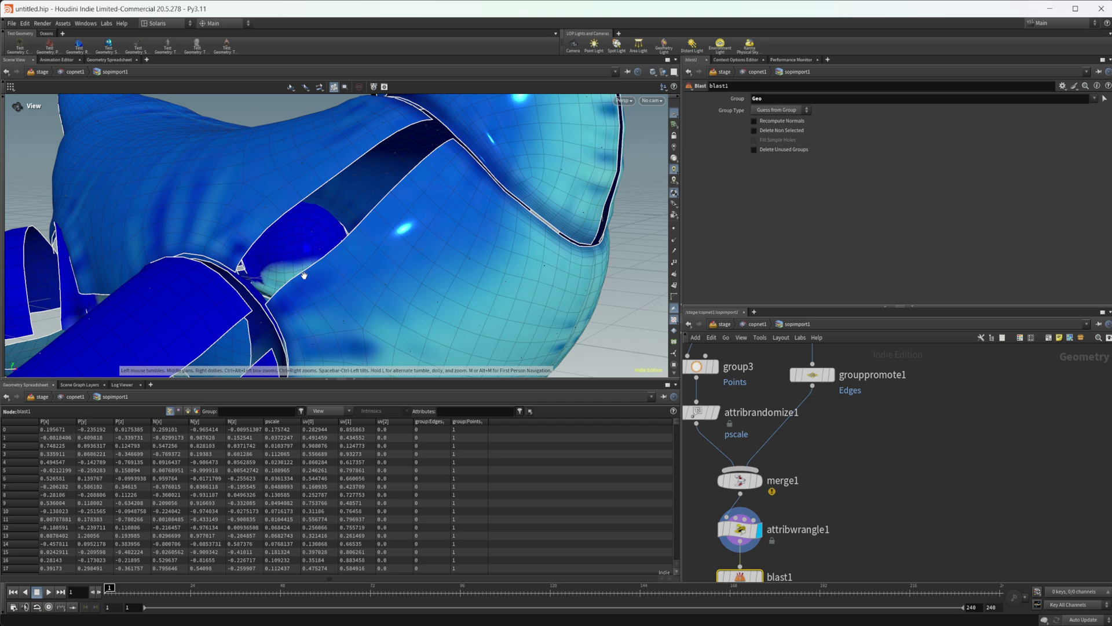
Examine the open seams on the toy's body and the scattered points near them up close.
drag(304, 275, 357, 250)
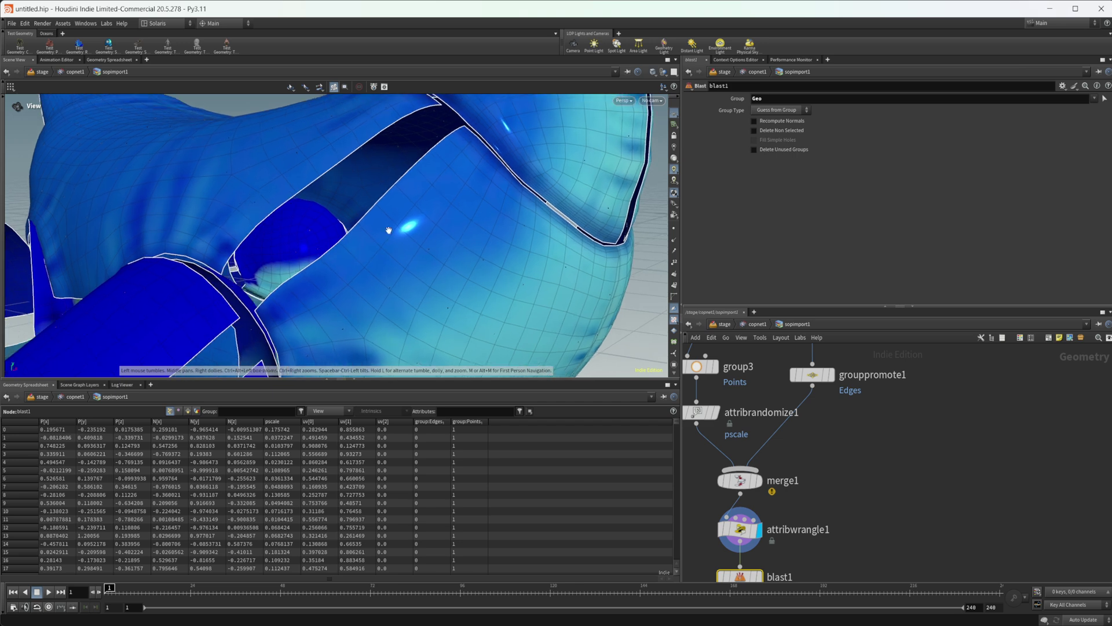
scroll(403, 191, down, 5)
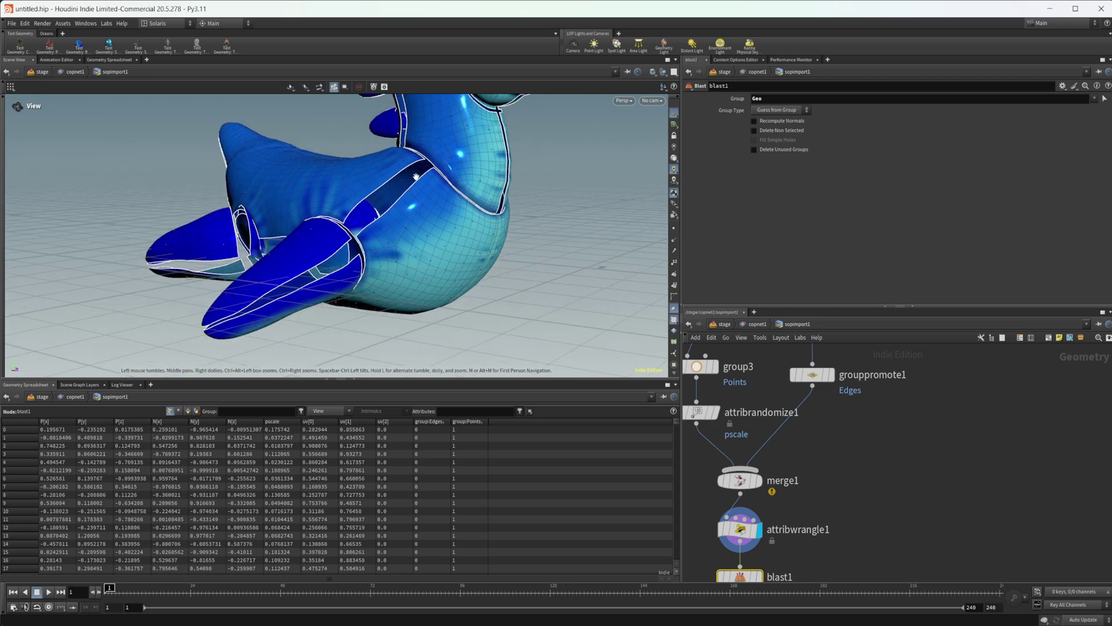
scroll(398, 200, down, 2)
scroll(398, 200, up, 2)
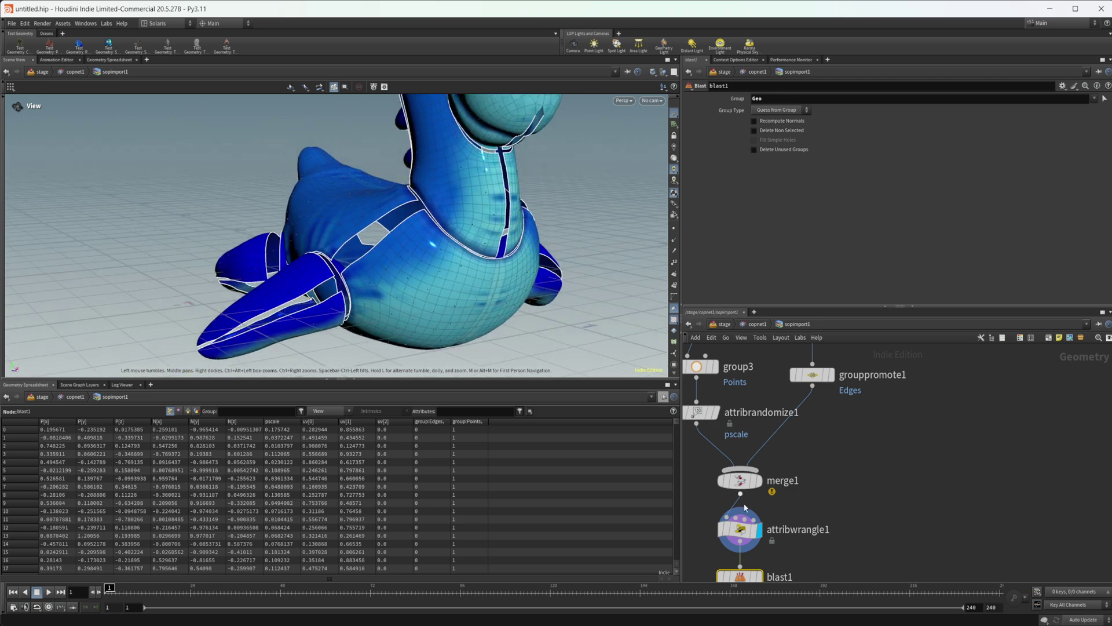
scroll(389, 247, up, 3)
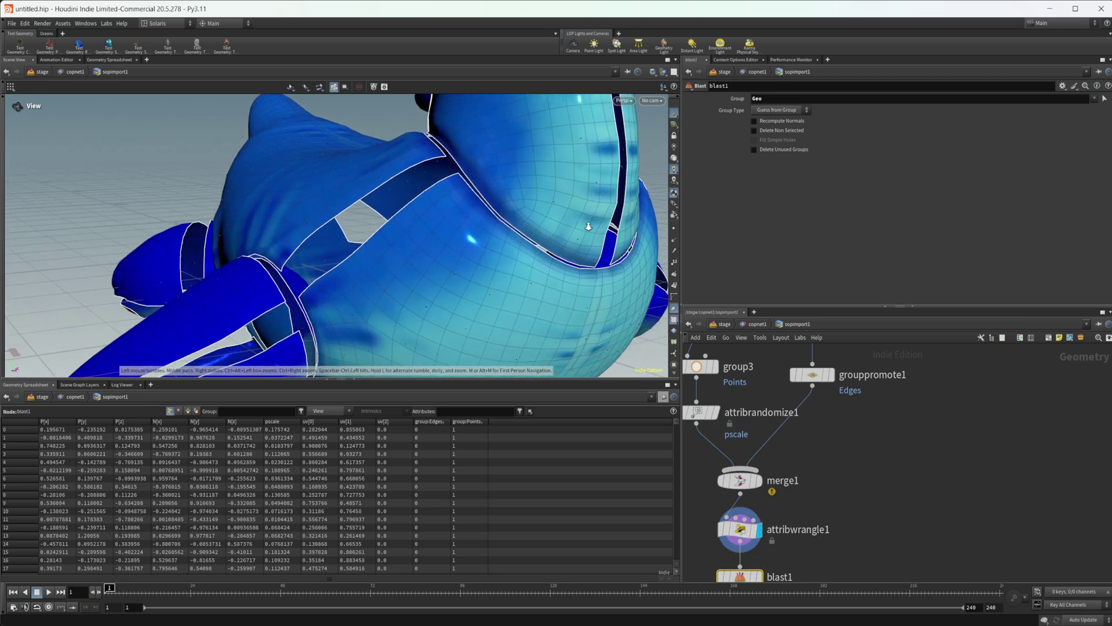
scroll(370, 251, up, 4)
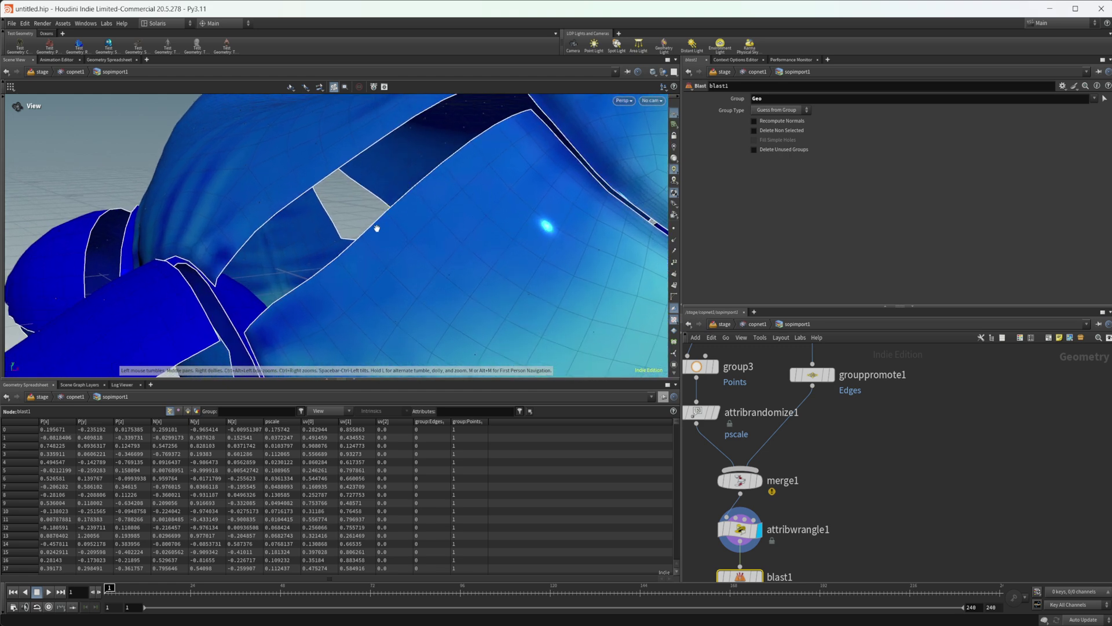
drag(373, 248, 541, 221)
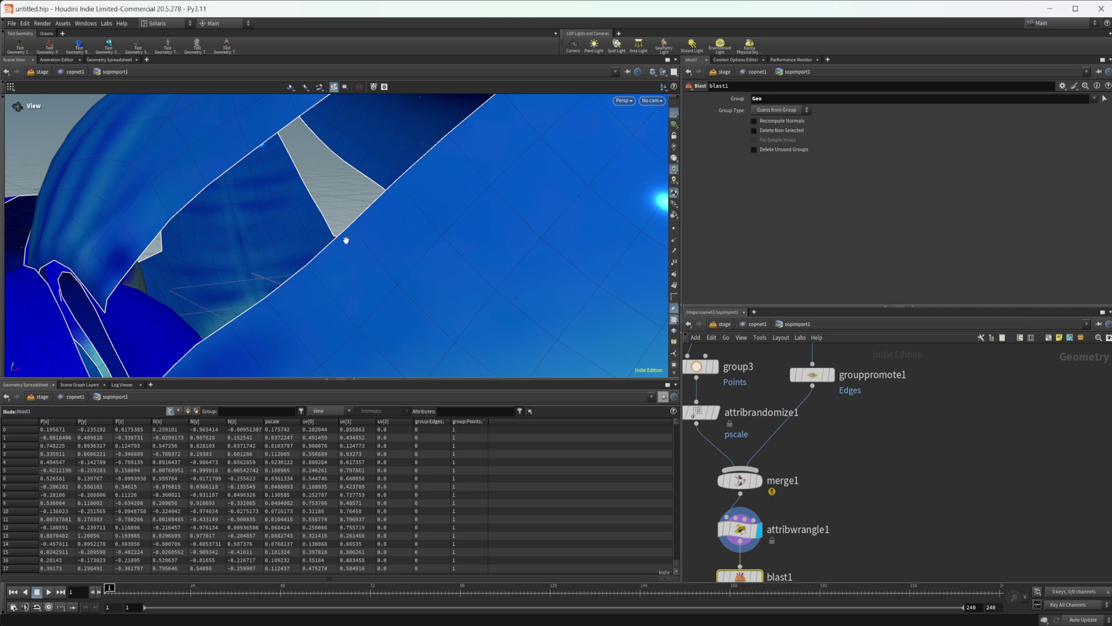
drag(370, 211, 319, 200)
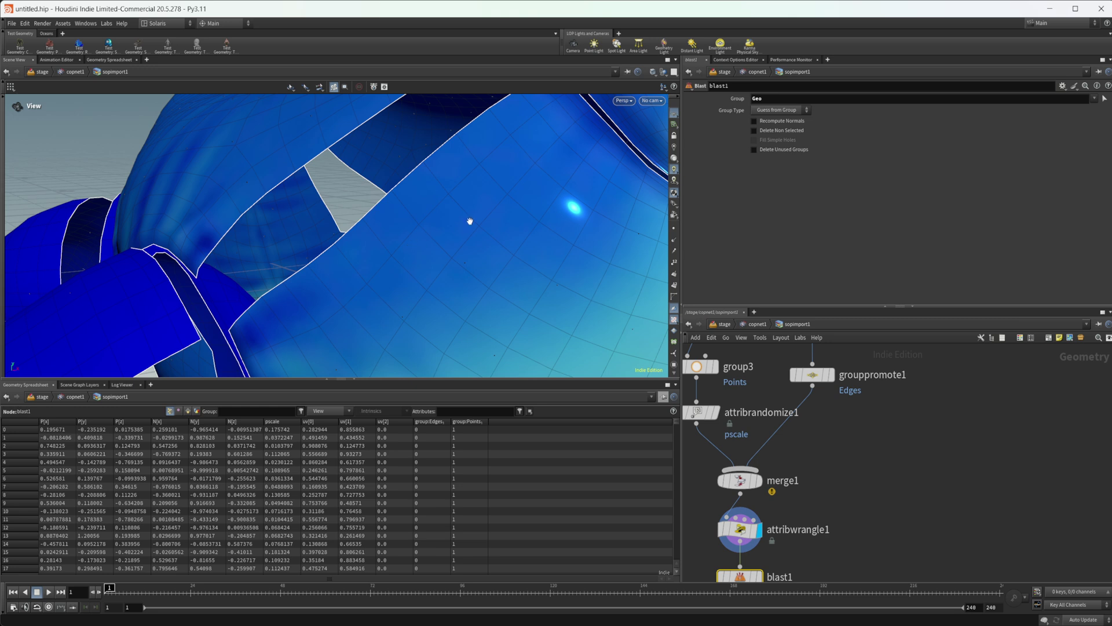
drag(470, 221, 390, 206)
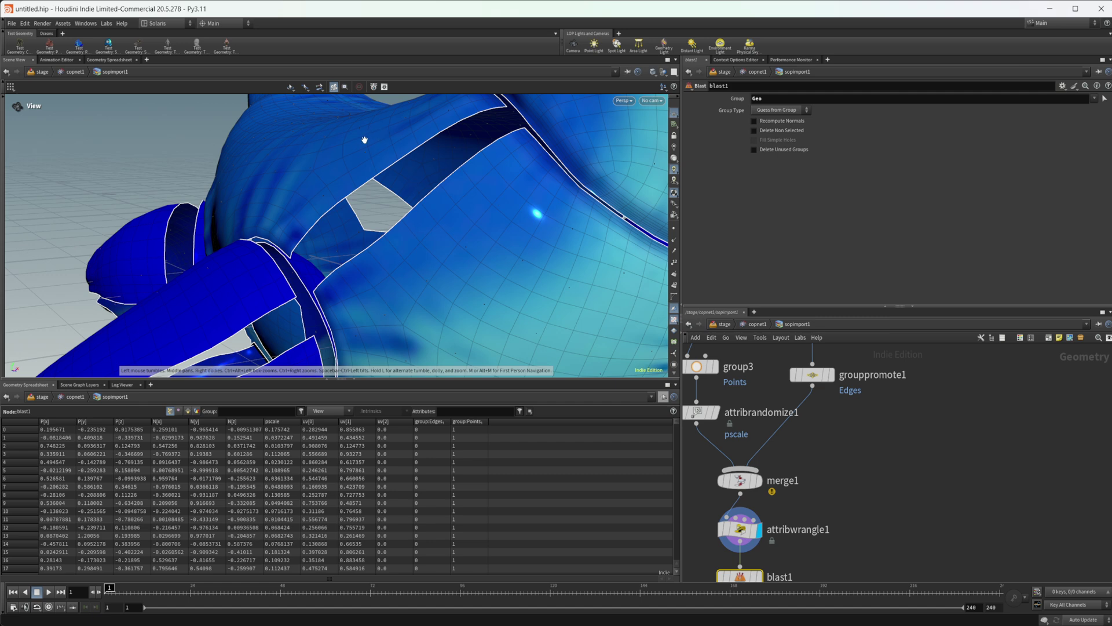
scroll(843, 404, down, 5)
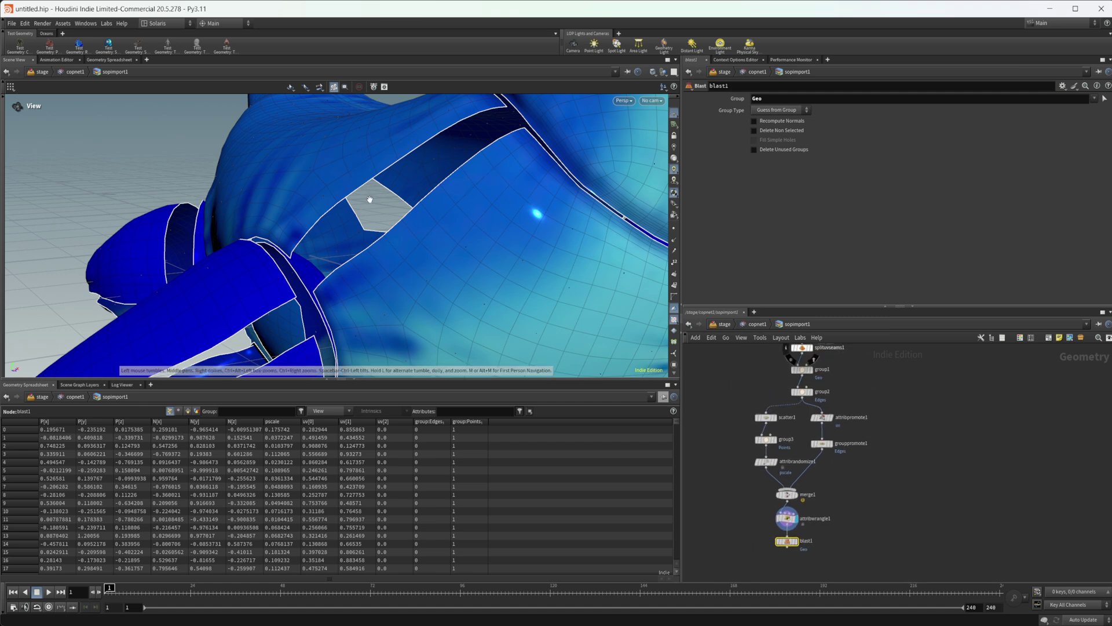
scroll(440, 200, down, 4)
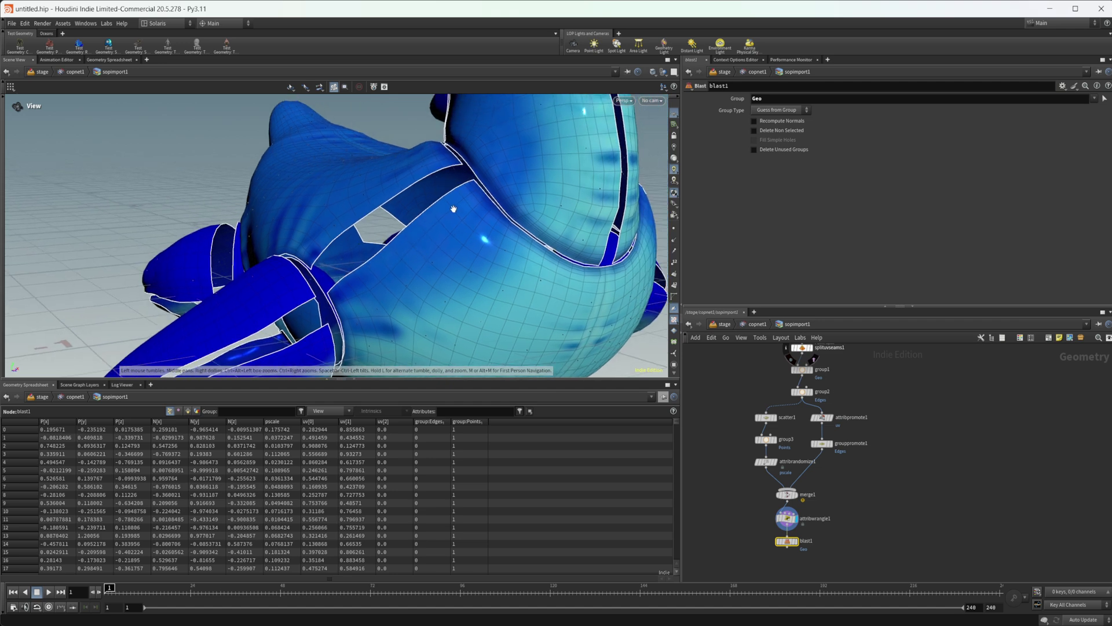
Add a Point VOP node beside the group nodes and connect the UV seam Point Split output to its first input.
scroll(819, 437, up, 4)
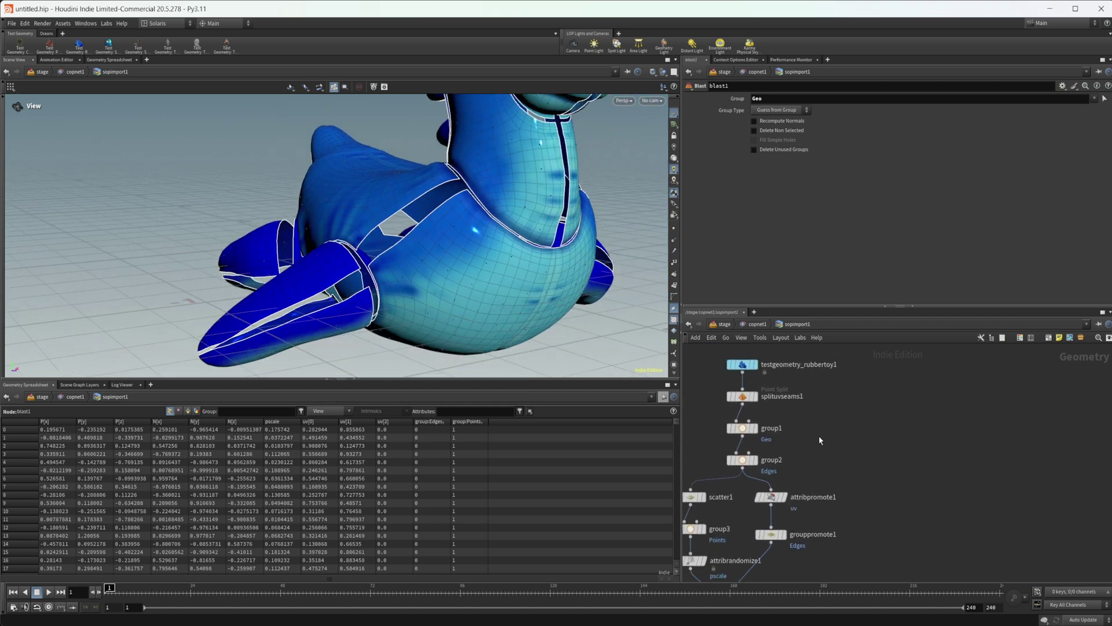
key(Tab)
text(poin)
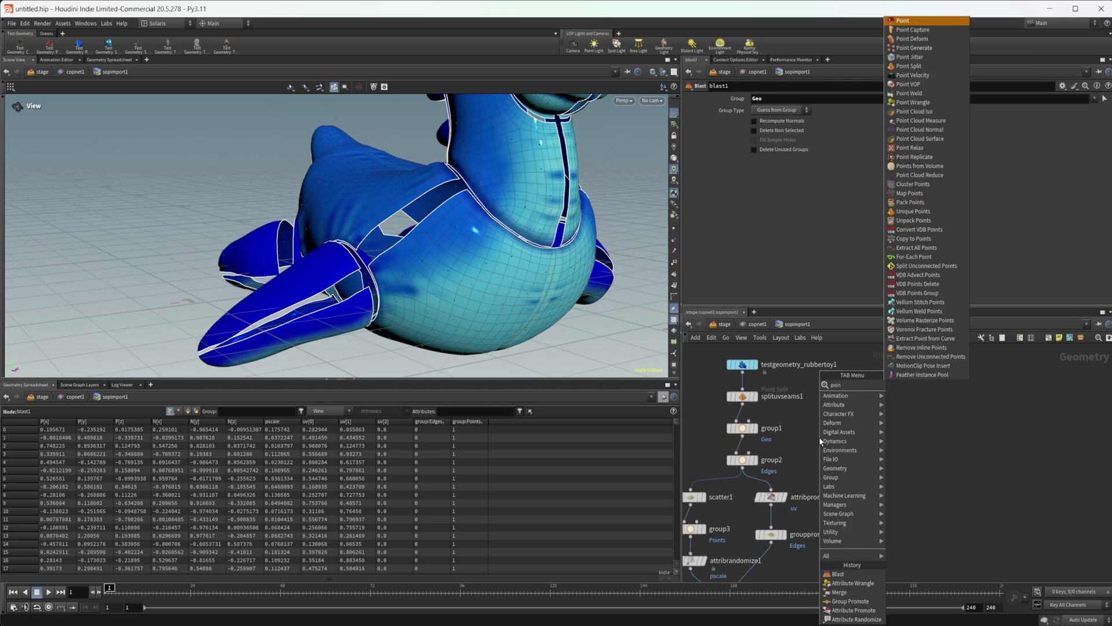
text(t vo)
key(Return)
click(819, 437)
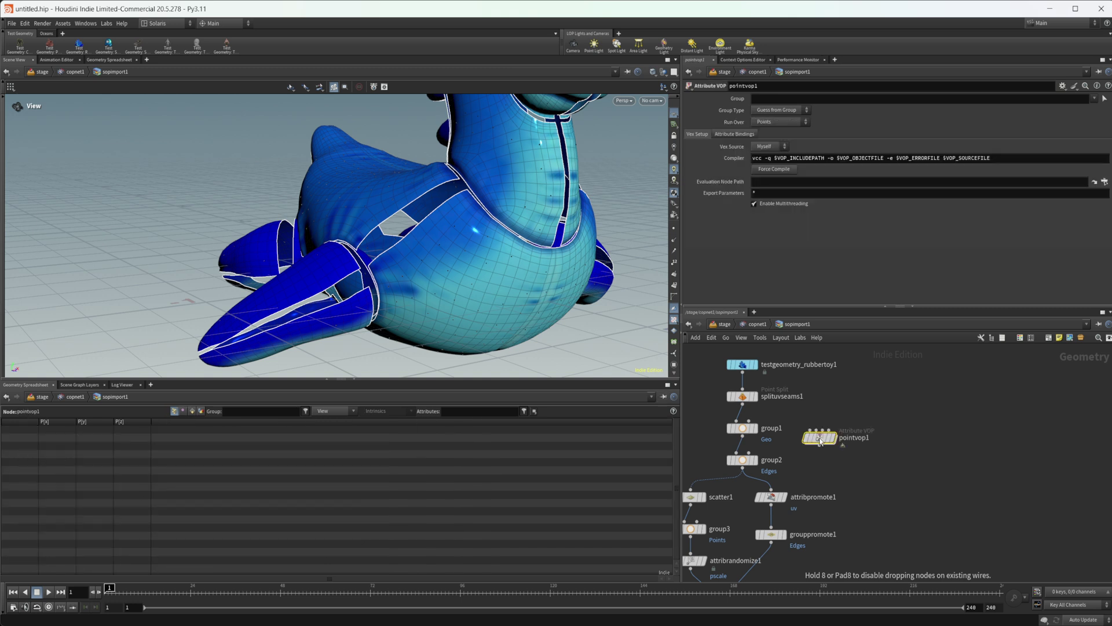
scroll(820, 437, up, 3)
middle_drag(737, 399, 788, 425)
click(738, 406)
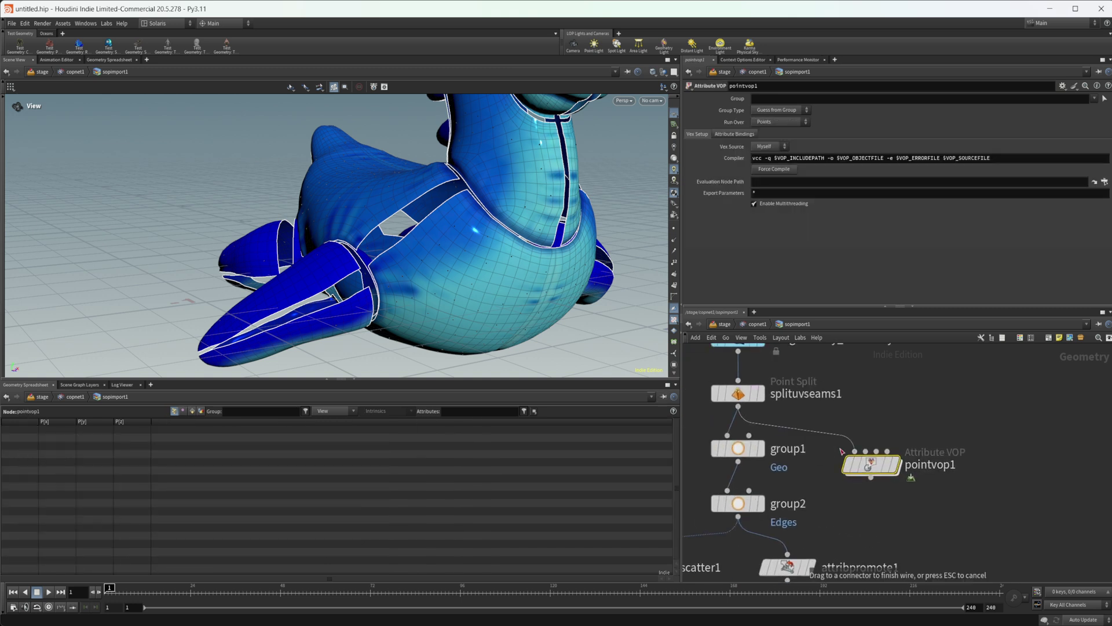
click(855, 451)
Inside the Point VOP, wire the global uv output to the output's P, frame the result and return to the SOP import network.
double_click(868, 464)
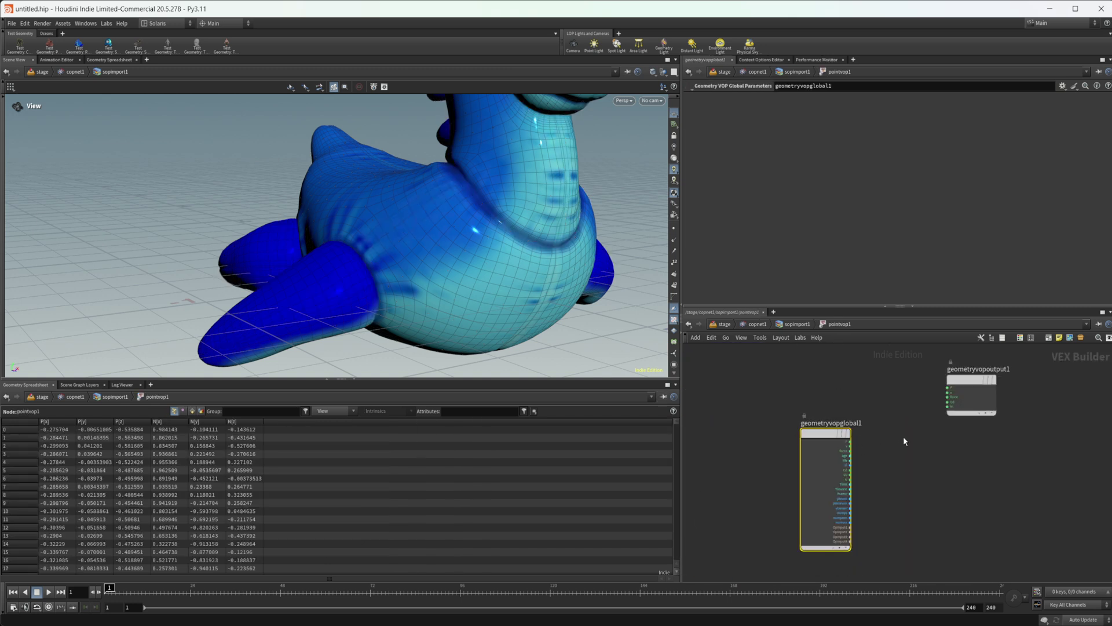
scroll(904, 440, up, 3)
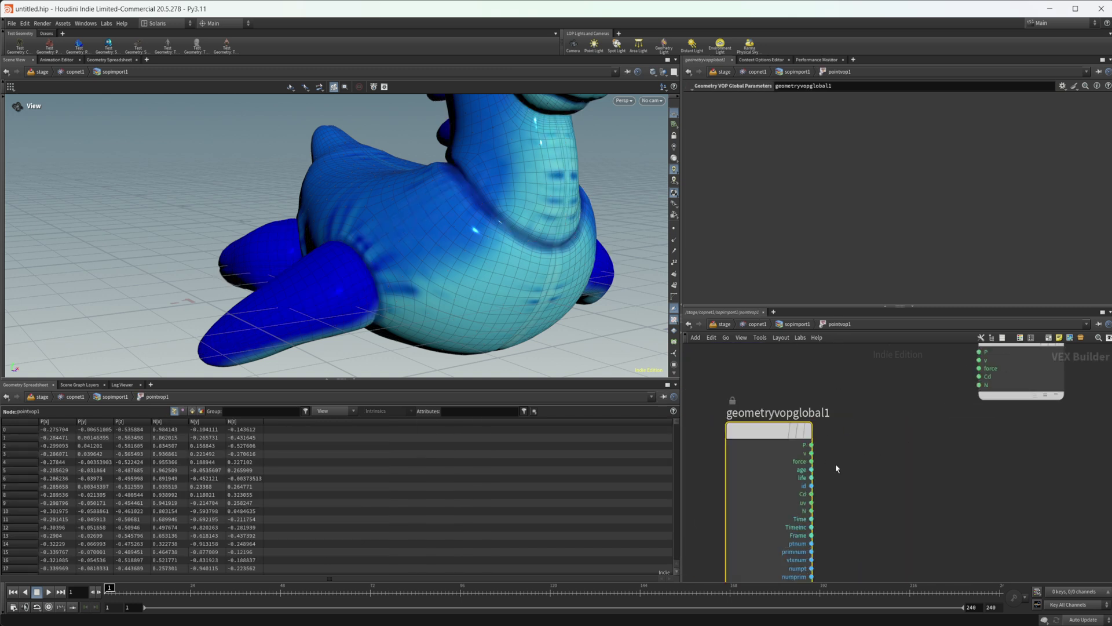
click(811, 502)
click(945, 397)
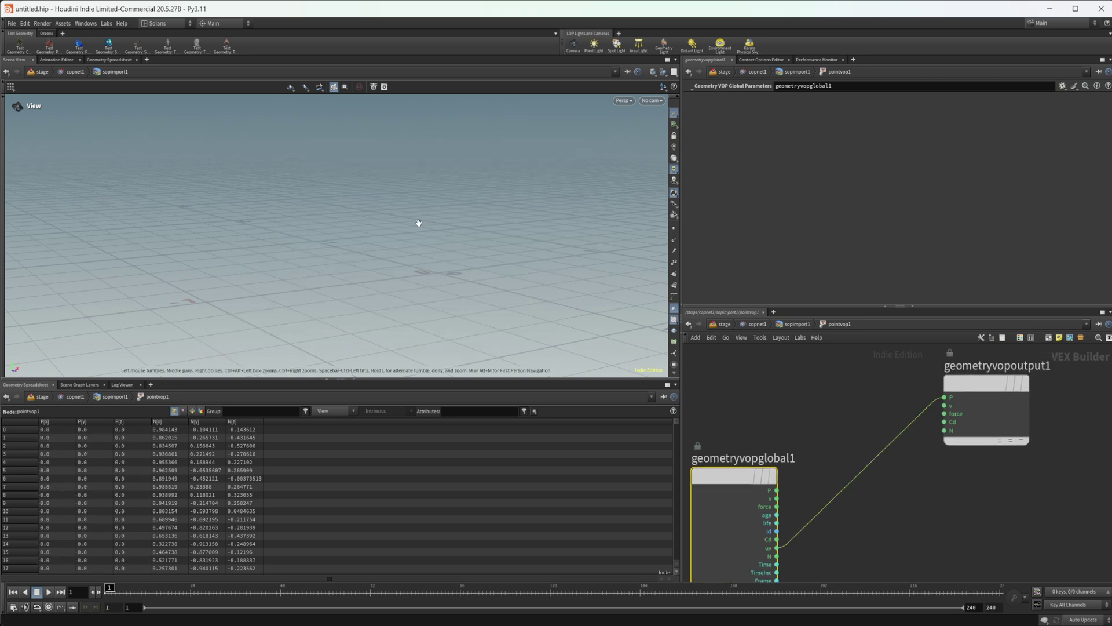
key(f)
click(796, 324)
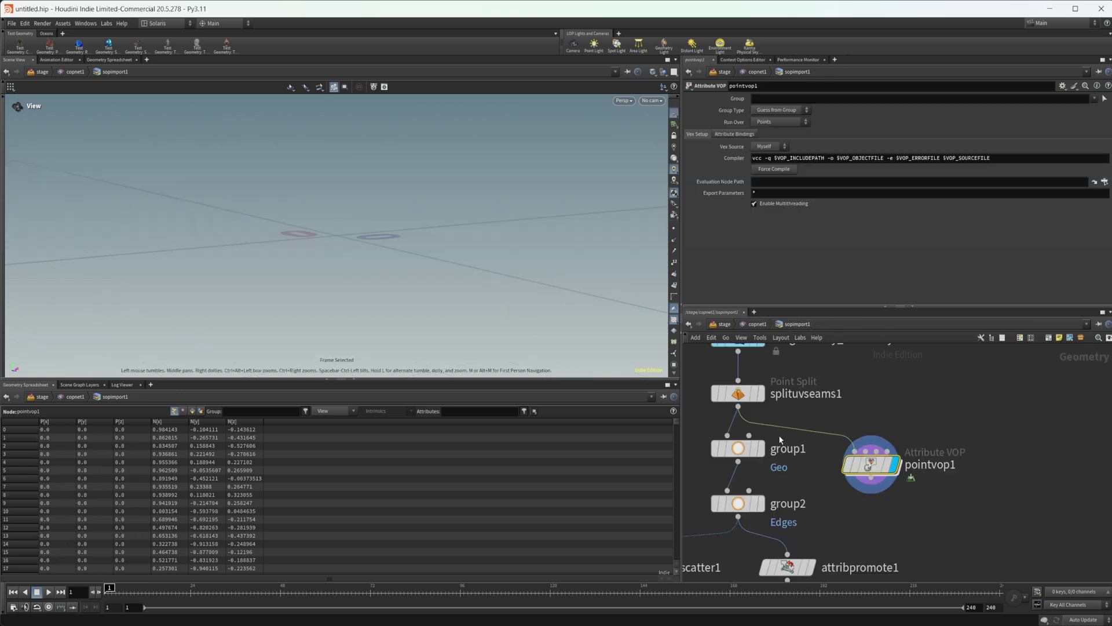
Promote the UV seam Point Split's uv to a point attribute and view the Point VOP's flattened UV layout.
click(739, 394)
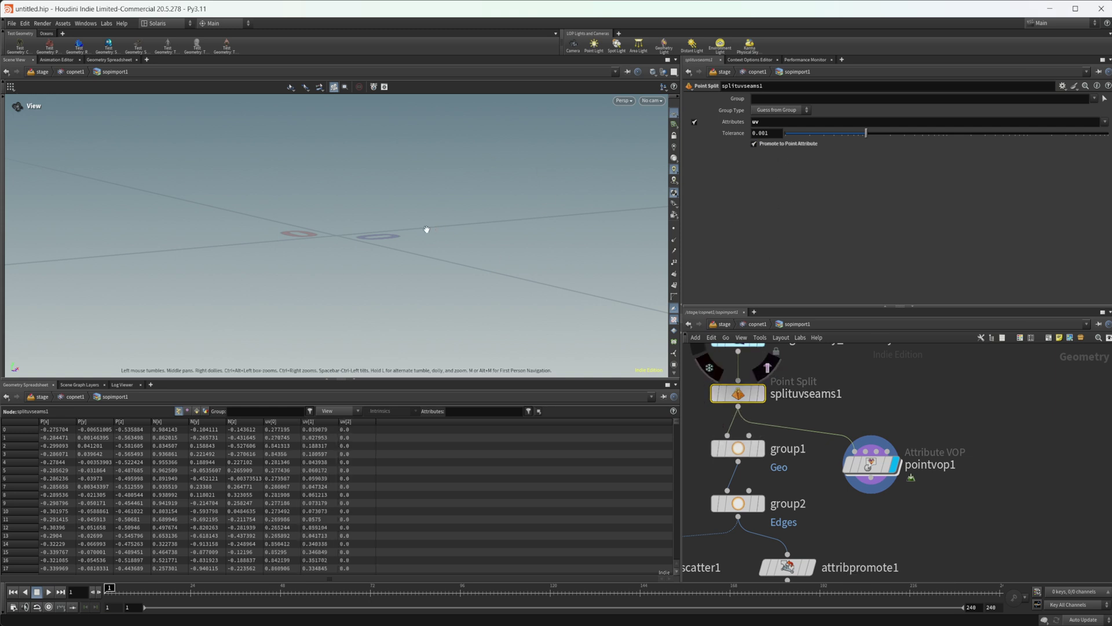
key(f)
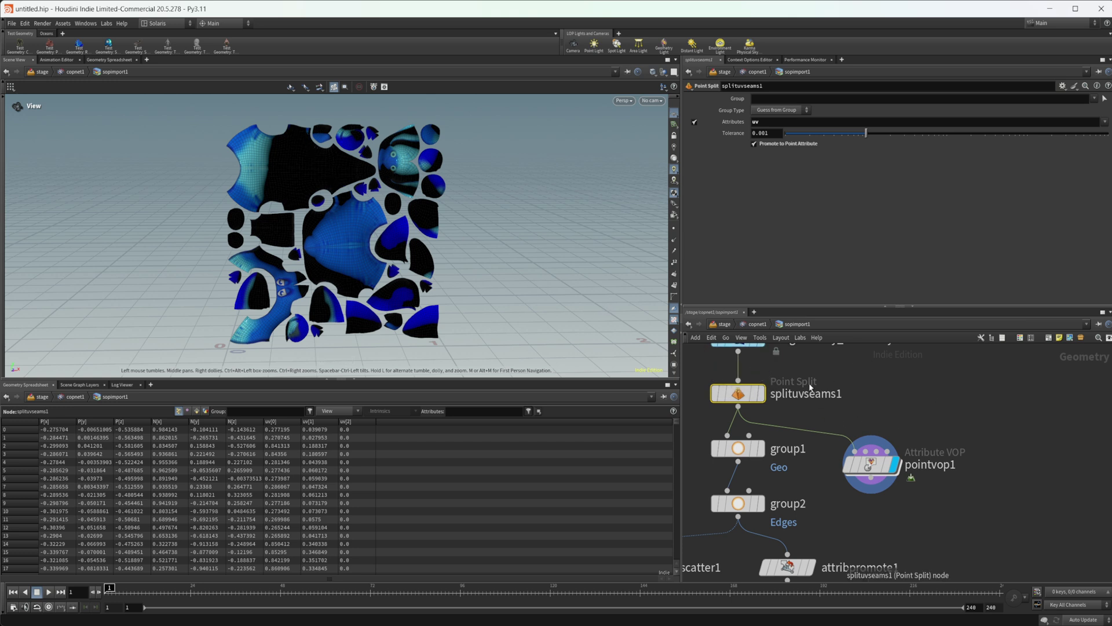
click(871, 463)
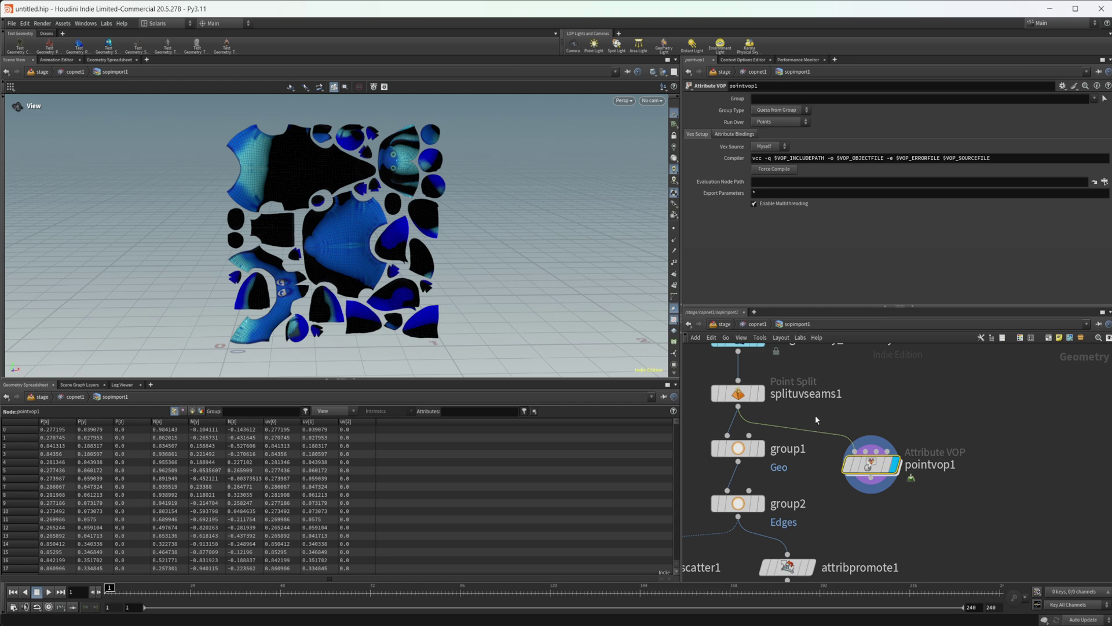
Remove the Point VOP with the Point Split's attribute promotion, and display the Blast node's scattered points instead.
click(761, 396)
click(747, 395)
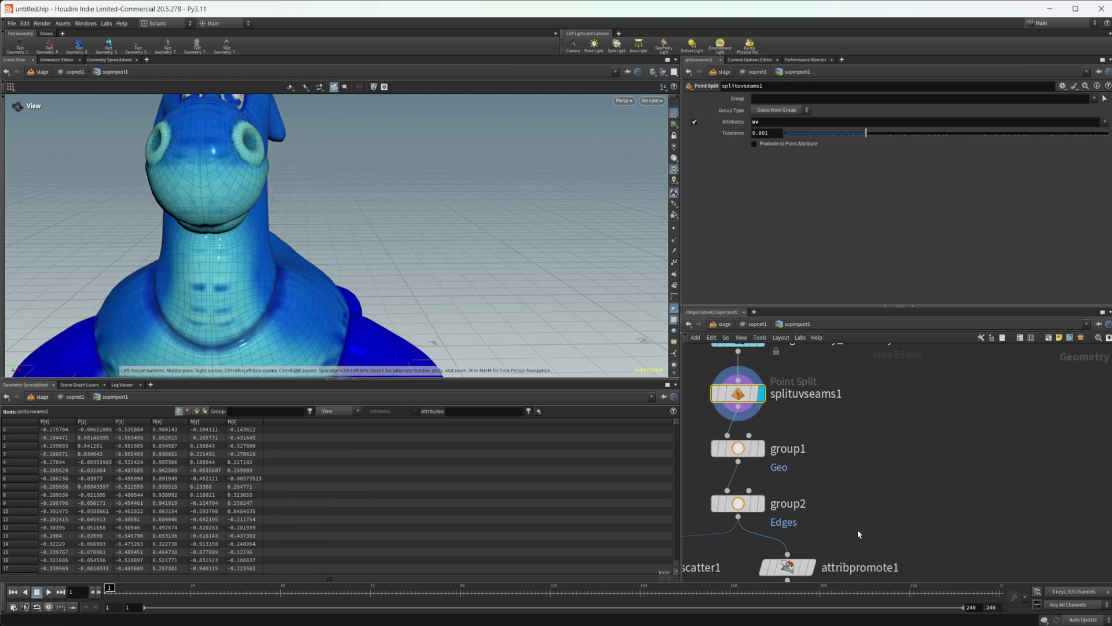
middle_drag(878, 455, 895, 354)
mouse_move(895, 488)
middle_down()
mouse_move(934, 382)
mouse_move(912, 411)
middle_up()
middle_drag(865, 498, 879, 423)
mouse_move(817, 509)
click(828, 489)
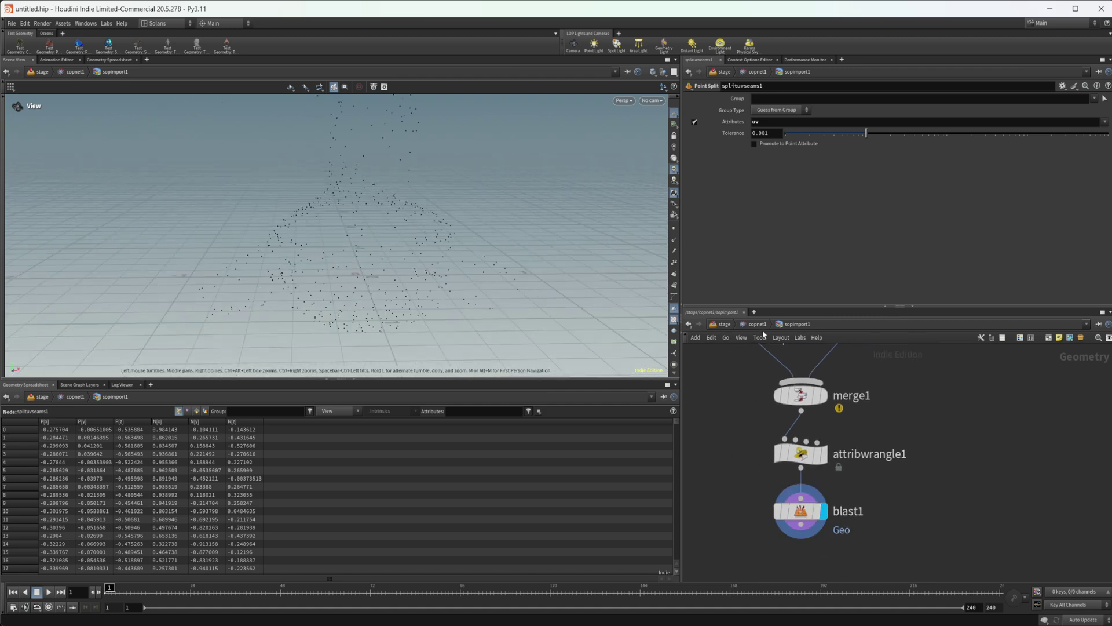
Return to the Copernicus network, add a Stamp Points node and connect the Rasterize Setup result to its points input.
key(u)
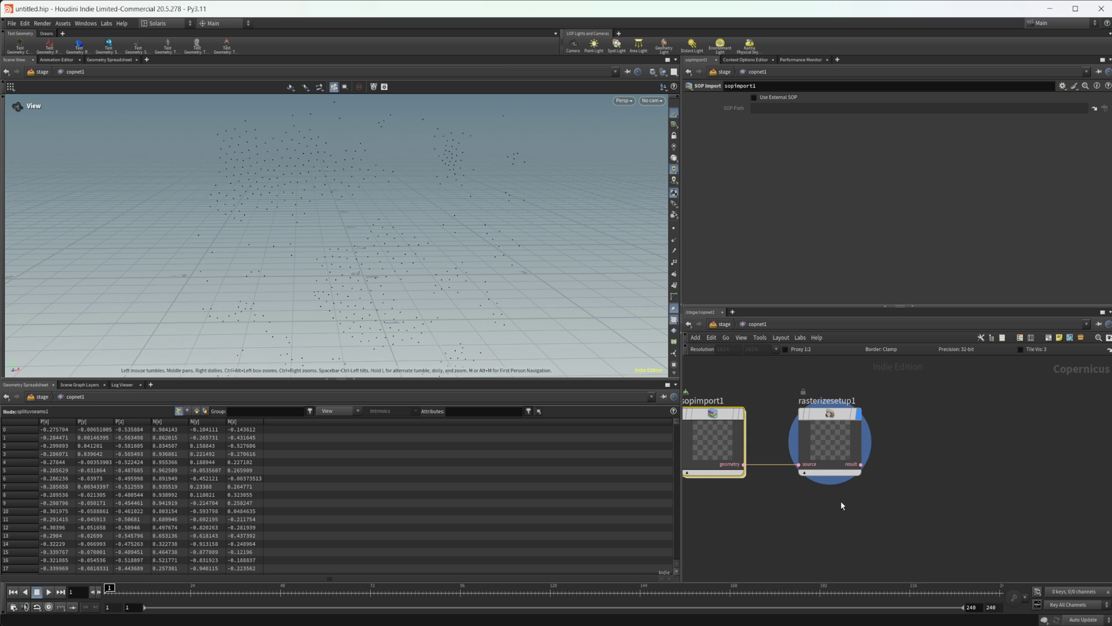
drag(460, 331, 405, 236)
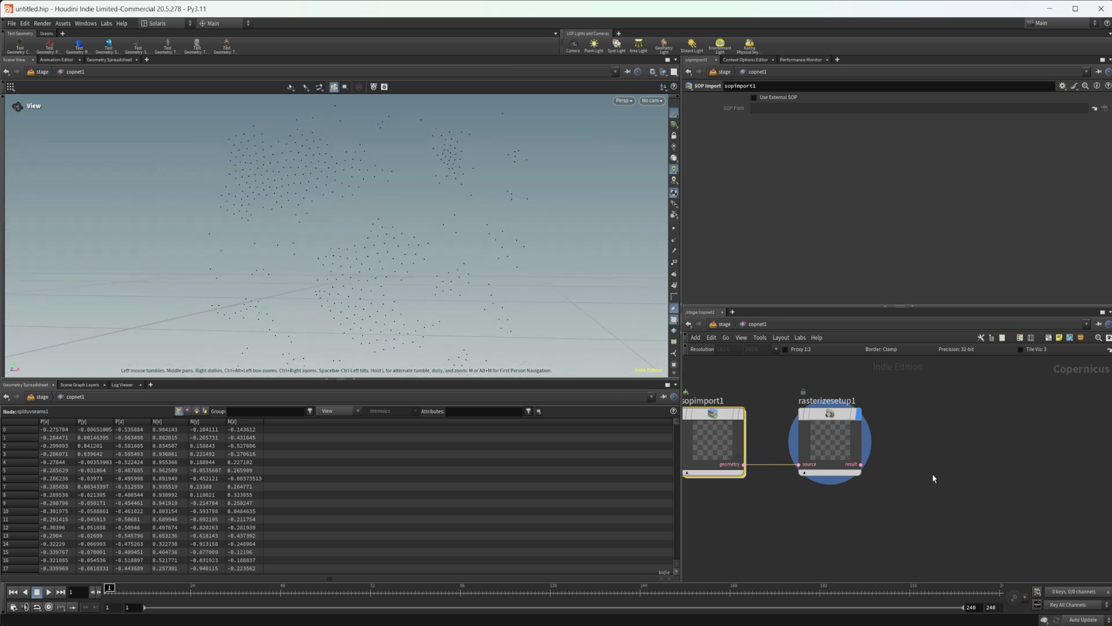
middle_drag(932, 478, 882, 477)
key(Tab)
text(sta)
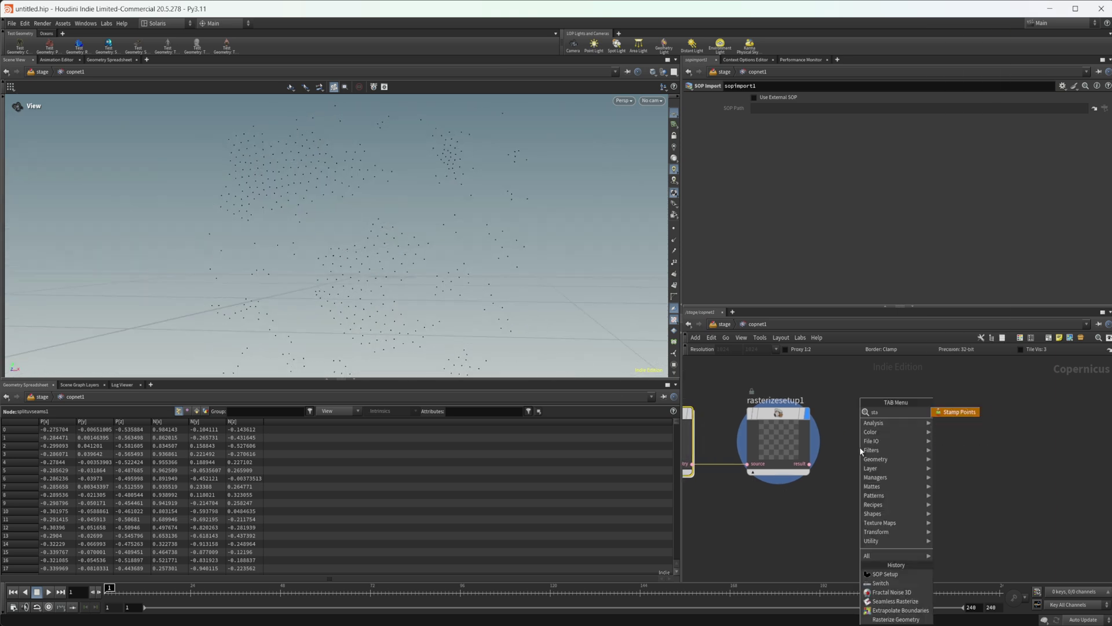
key(Return)
click(859, 447)
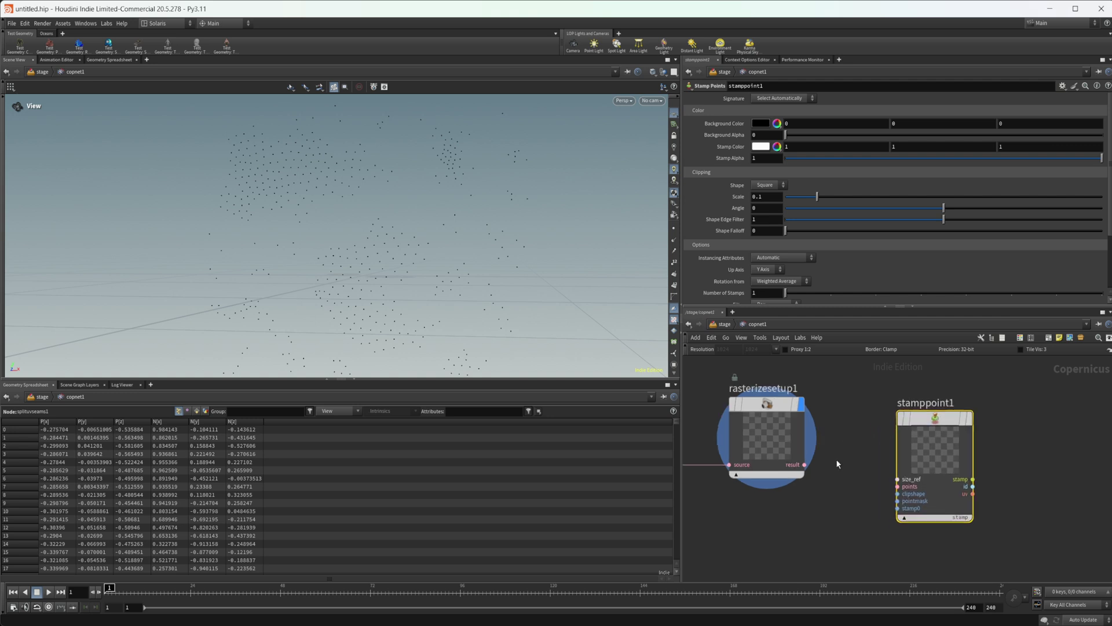
drag(804, 465, 898, 486)
scroll(872, 521, up, 2)
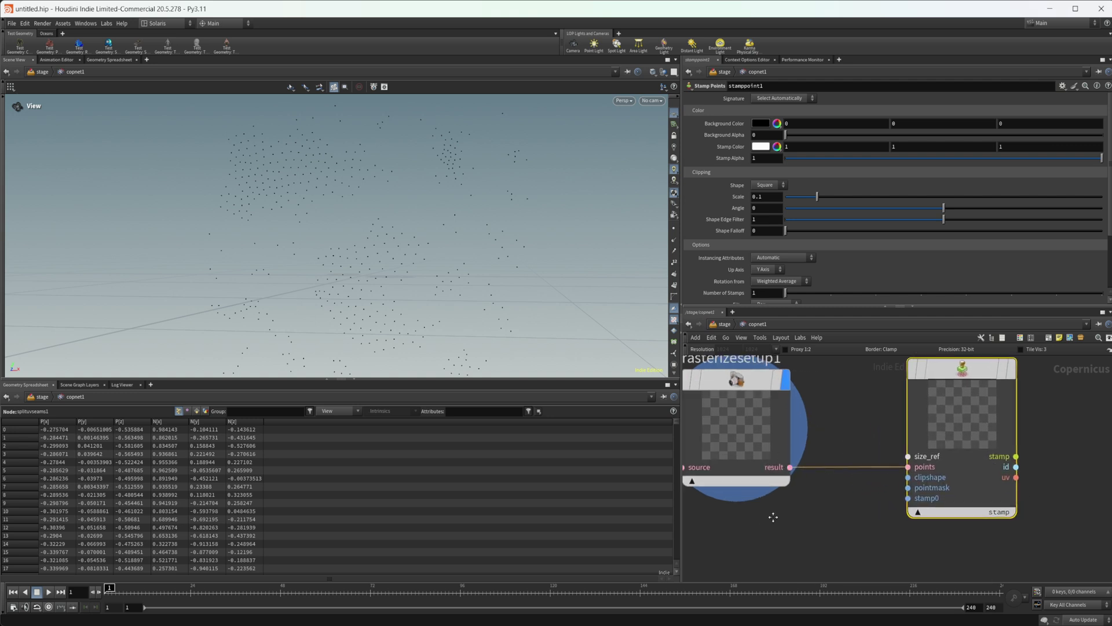
Add an SDF Shape node below the SOP import and Rasterize Setup row.
middle_drag(773, 517, 785, 523)
key(Tab)
text(sdf sha)
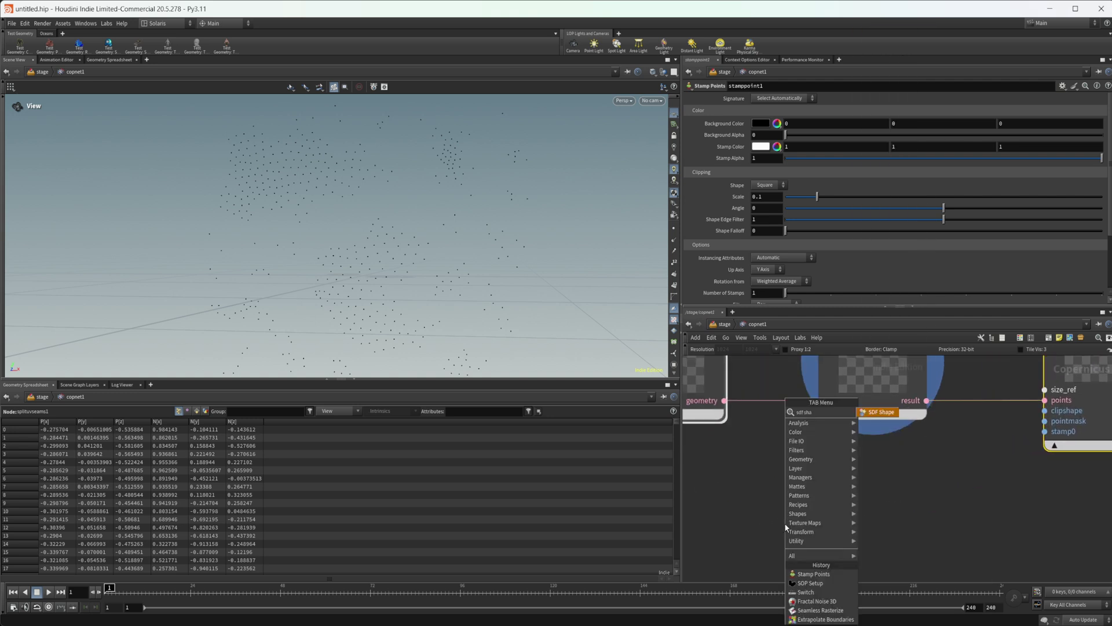
key(Return)
click(737, 447)
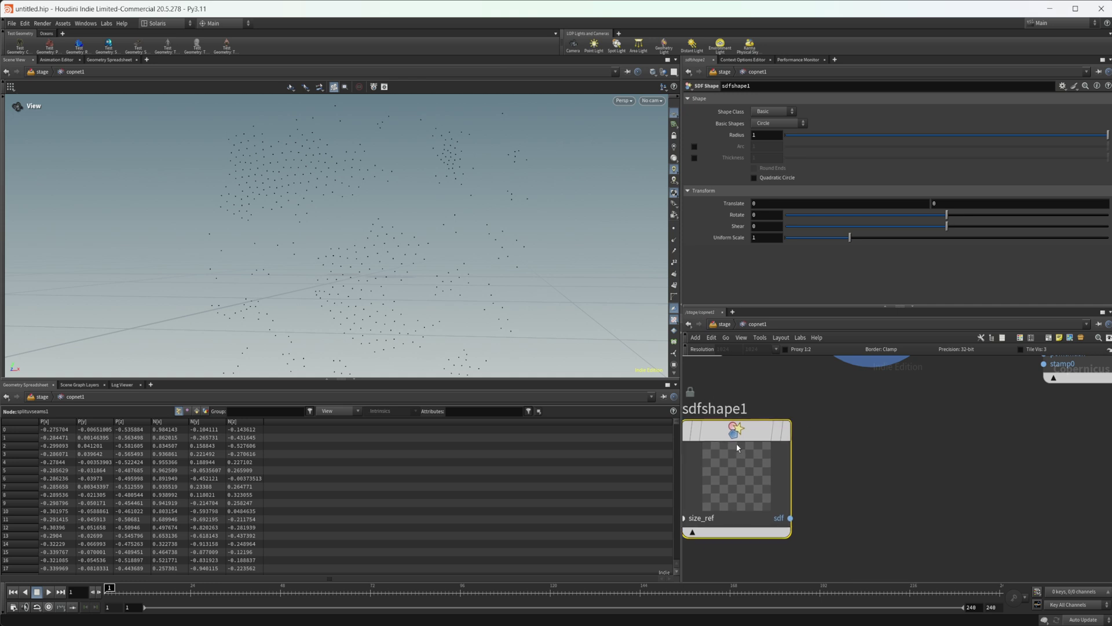
Add an SDF to Mono node beside the SDF Shape and connect the shape's sdf output to it.
key(Tab)
text(sdf to)
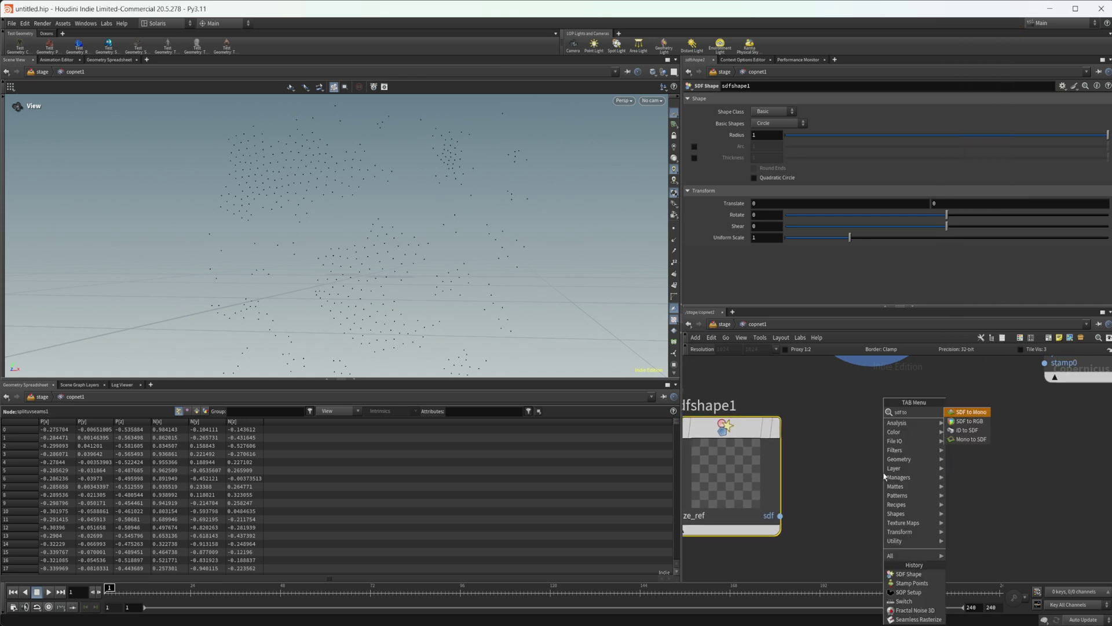
key(Return)
click(883, 471)
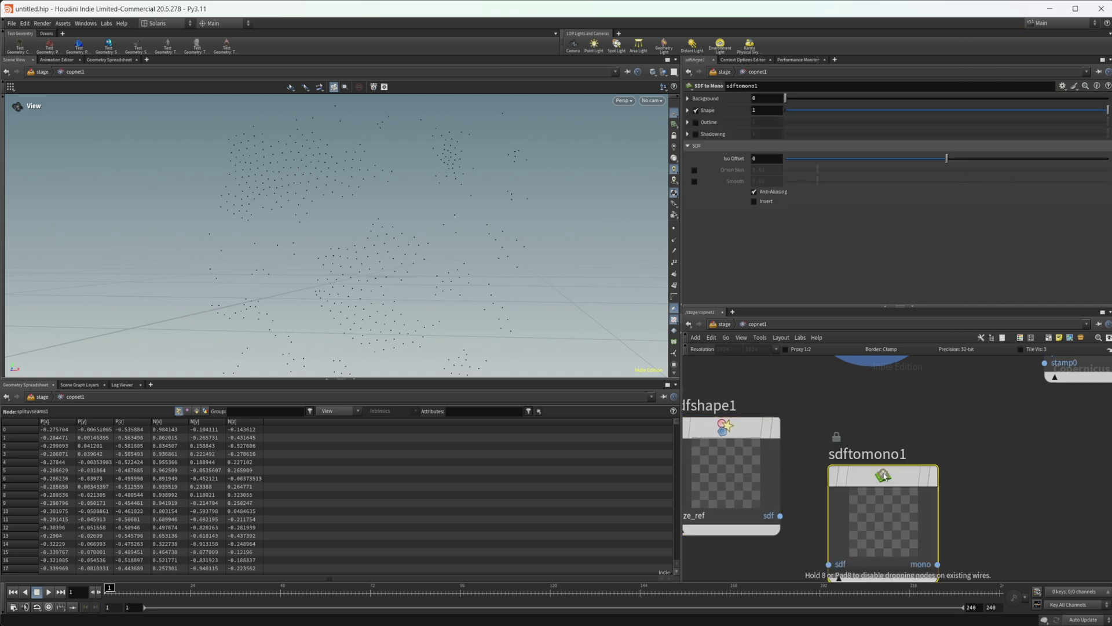
click(780, 515)
click(828, 515)
Connect the SDF to Mono output to the Stamp Points stamp0 input and display the stamped result.
middle_drag(979, 485, 906, 514)
click(864, 543)
middle_drag(925, 446, 899, 537)
click(951, 433)
click(938, 383)
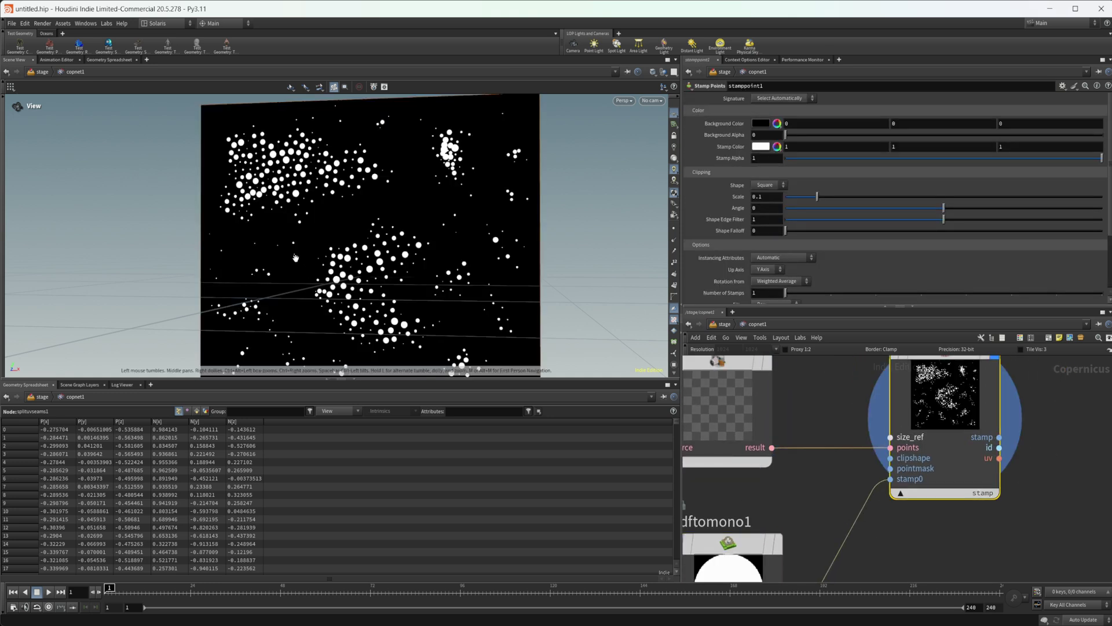
drag(296, 257, 311, 207)
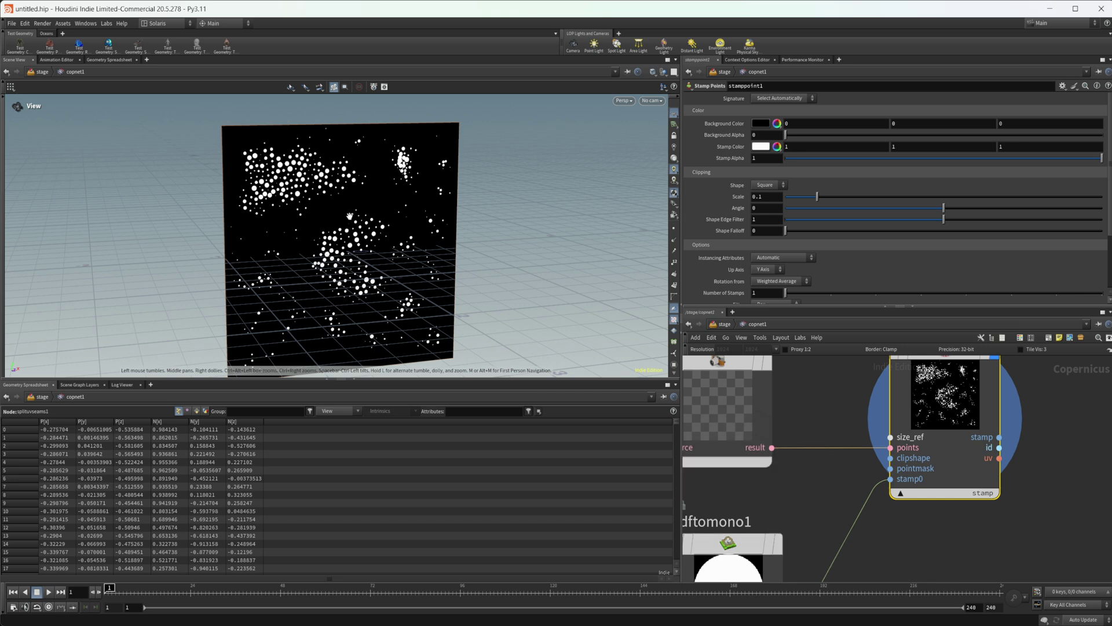
Duplicate the SOP Import node and place the copy above the Stamp Points node.
middle_drag(1079, 515, 819, 517)
scroll(858, 448, down, 2)
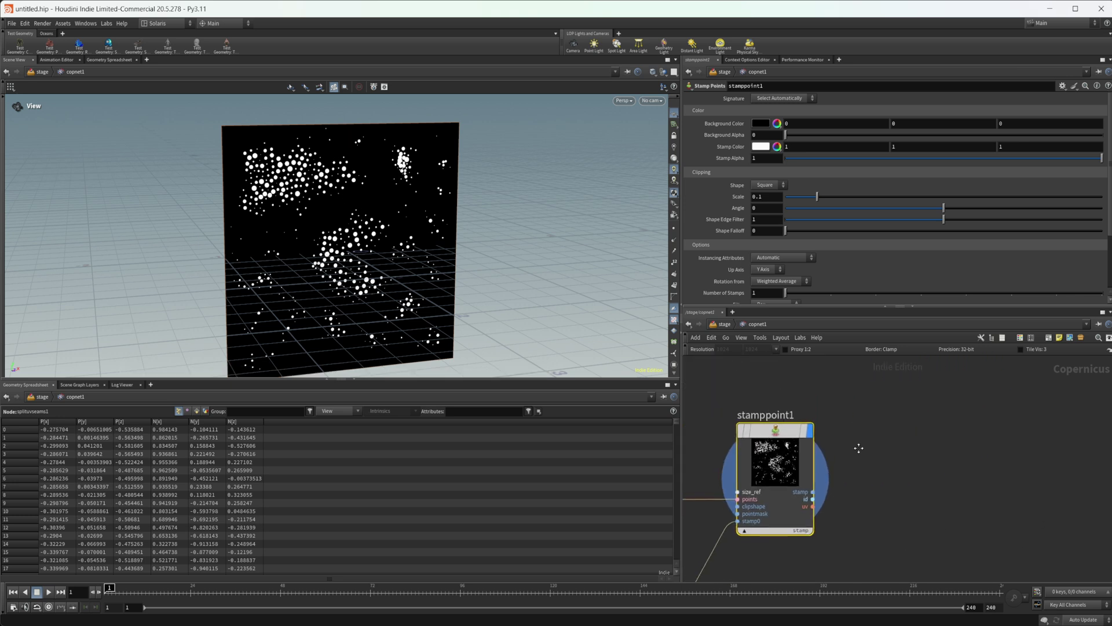
key(Tab)
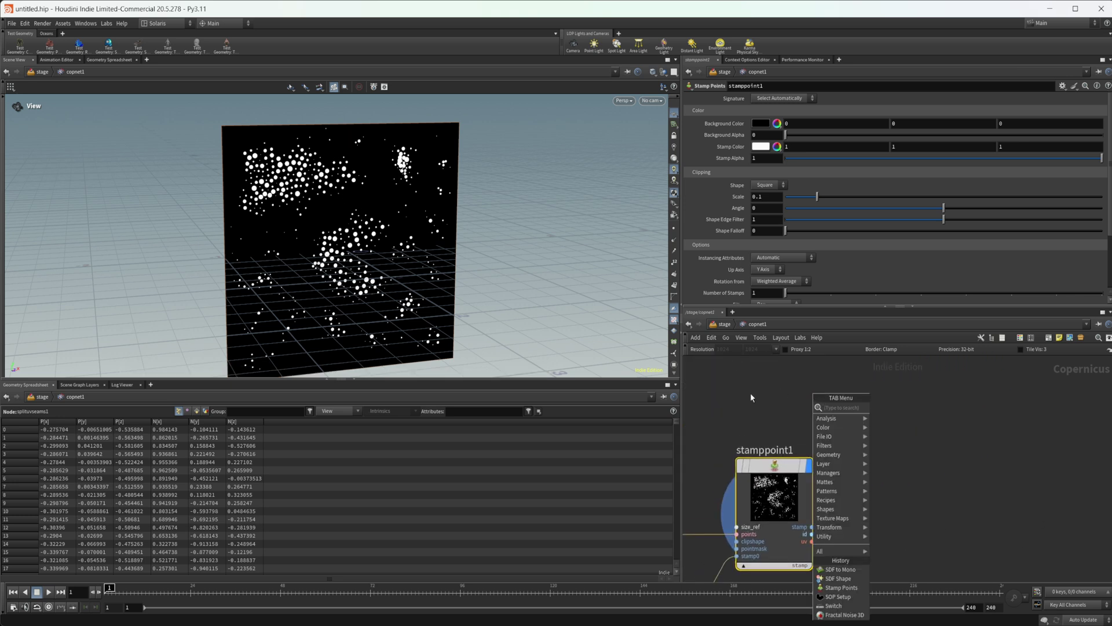
key(Escape)
key(h)
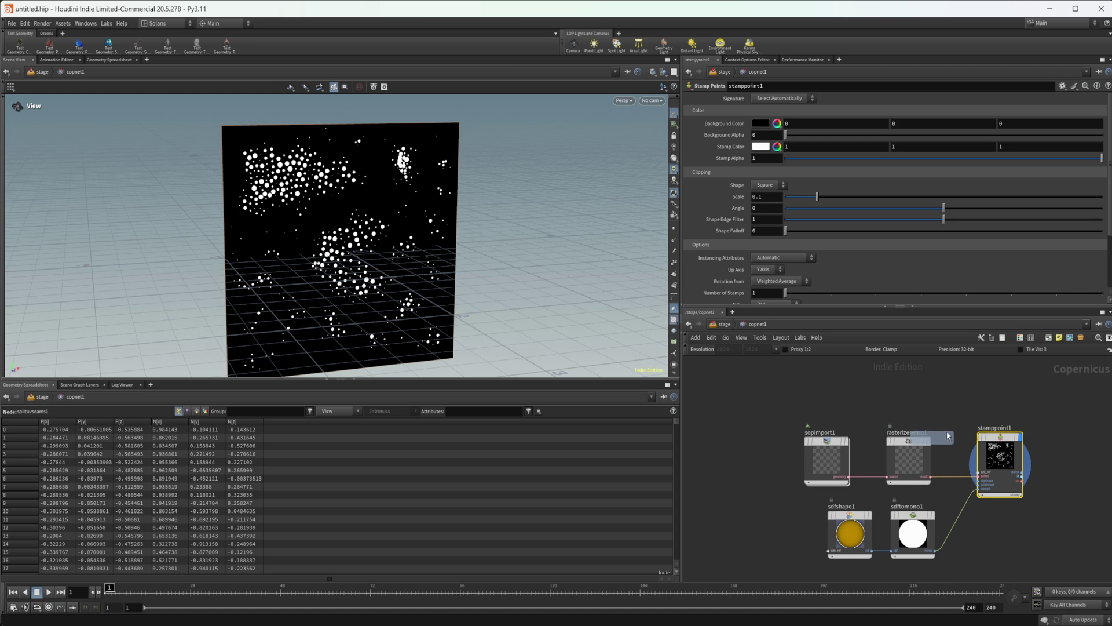
alt+drag(948, 435, 1053, 408)
middle_drag(1053, 464, 909, 491)
drag(890, 437, 859, 566)
Inside the duplicated SOP Import, delete every node below the rubber toy geometry and return to the Copernicus network.
double_click(914, 415)
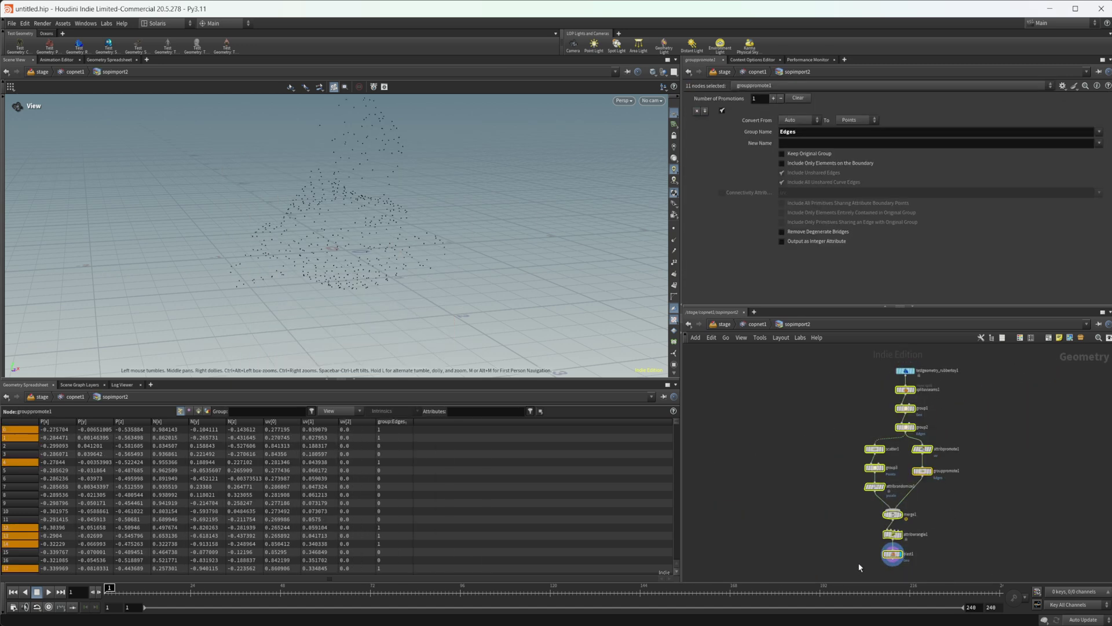
key(Delete)
click(757, 325)
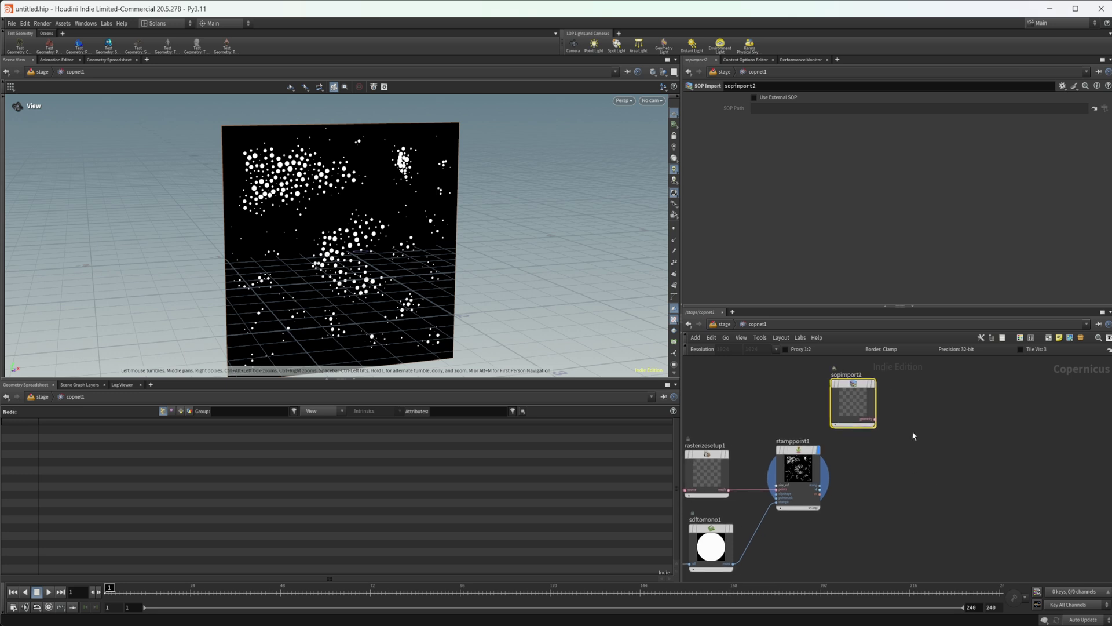
Add and display a Preview Material, wiring the duplicated import's geometry to geo and the Stamp Points stamp output to basecolor.
key(Tab)
text(prev)
key(Return)
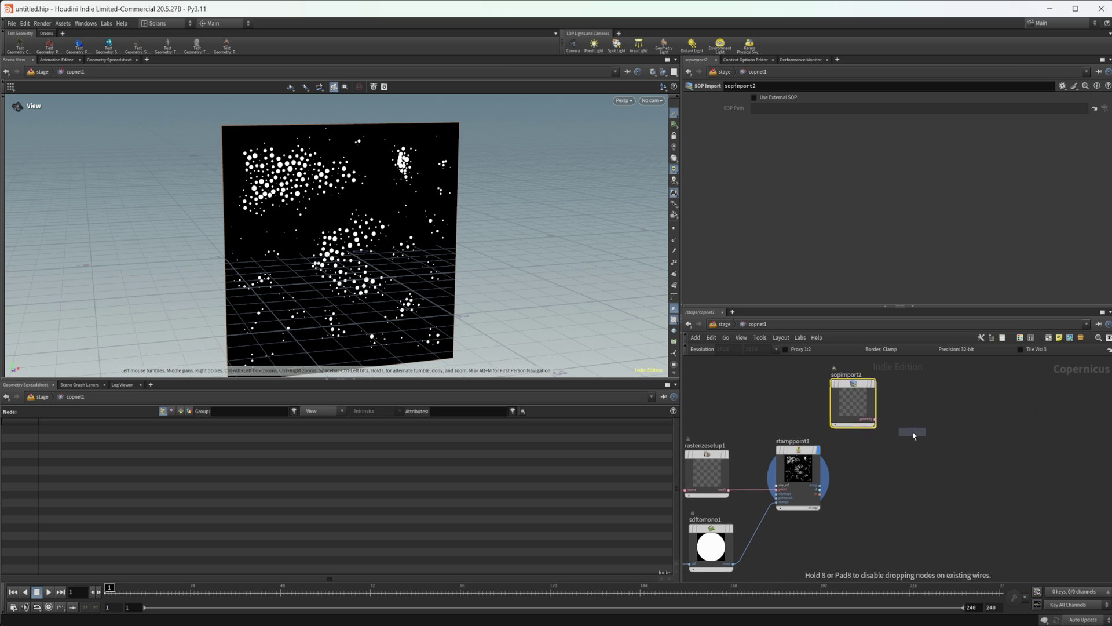
click(914, 434)
scroll(901, 439, up, 2)
drag(863, 411, 885, 481)
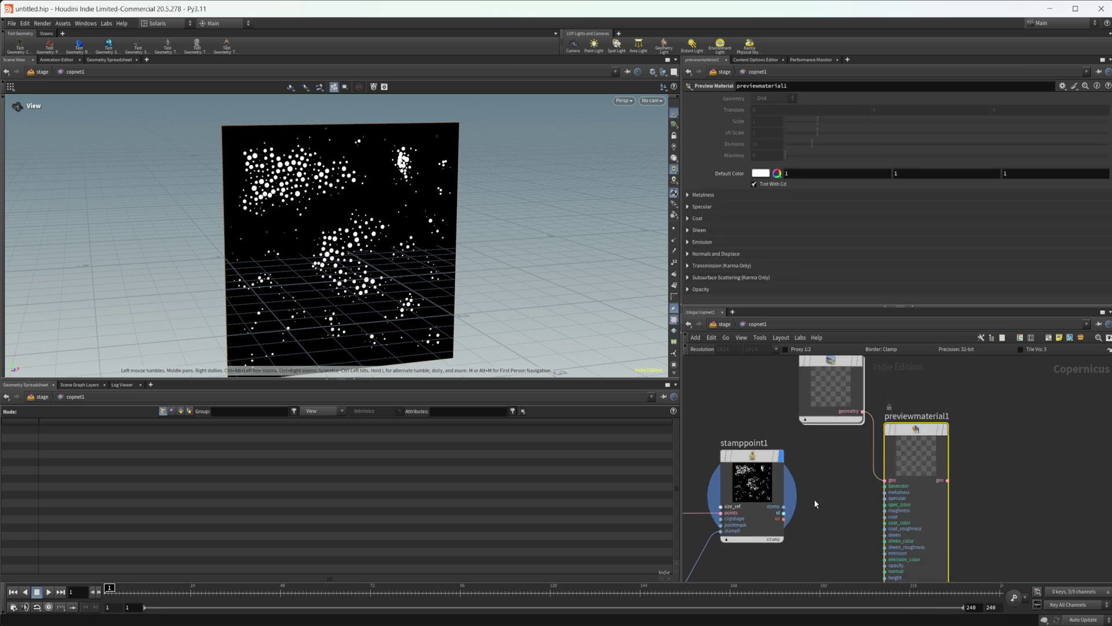
drag(784, 505, 885, 486)
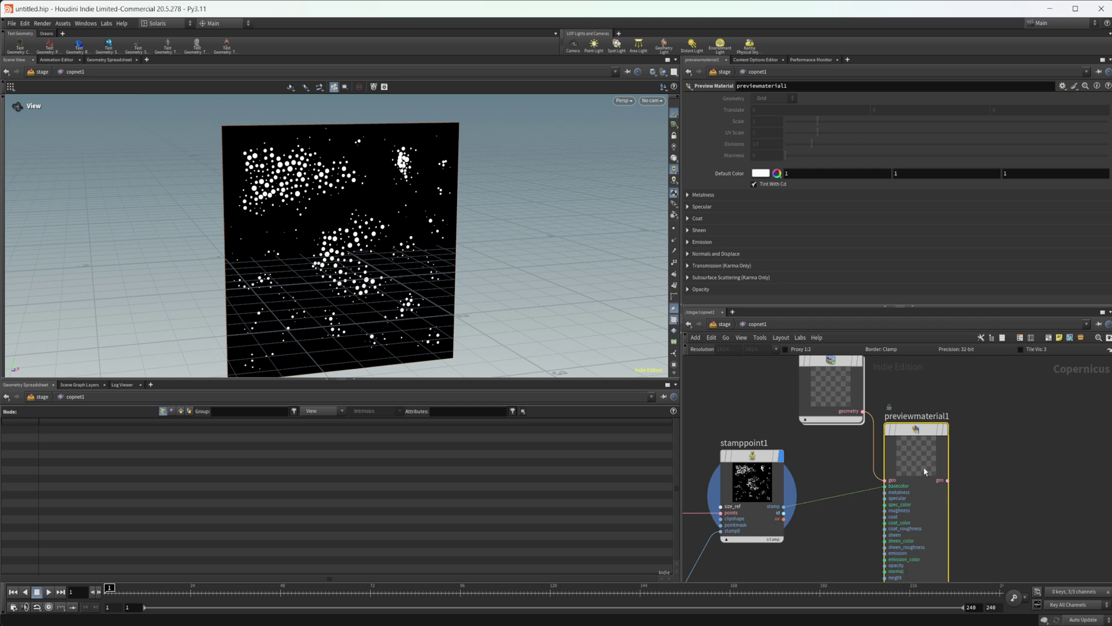
key(r)
Examine the stamped dots on the toy's body, tail and legs from several angles.
drag(354, 244, 405, 244)
right_drag(301, 226, 342, 243)
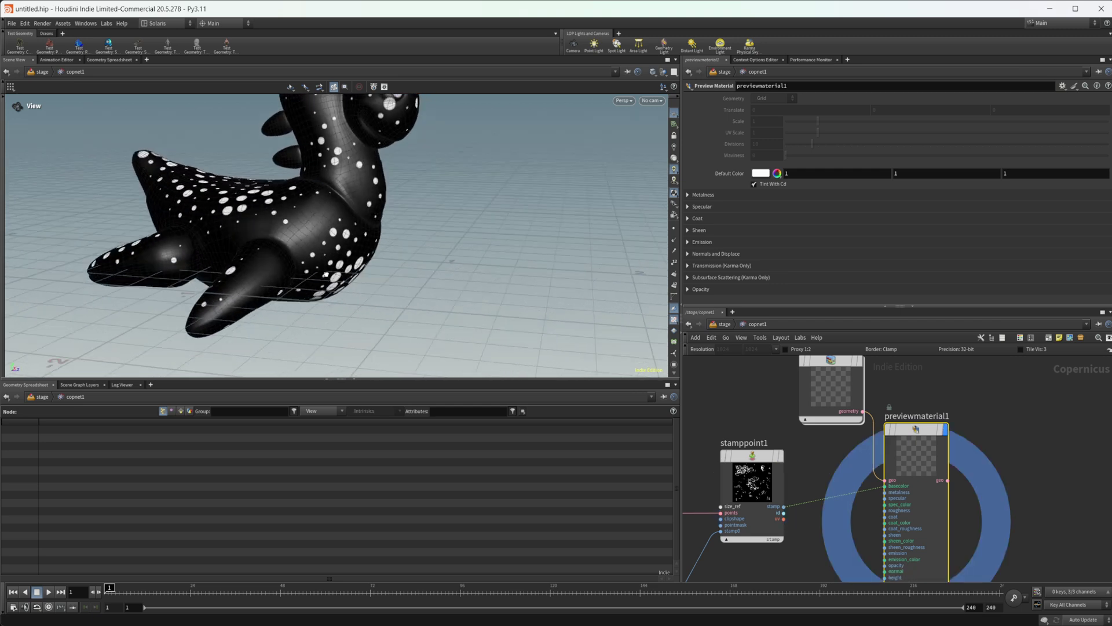
drag(232, 197, 244, 226)
middle_drag(200, 207, 250, 238)
drag(249, 237, 232, 304)
drag(422, 233, 335, 224)
drag(563, 329, 483, 240)
middle_drag(483, 240, 440, 253)
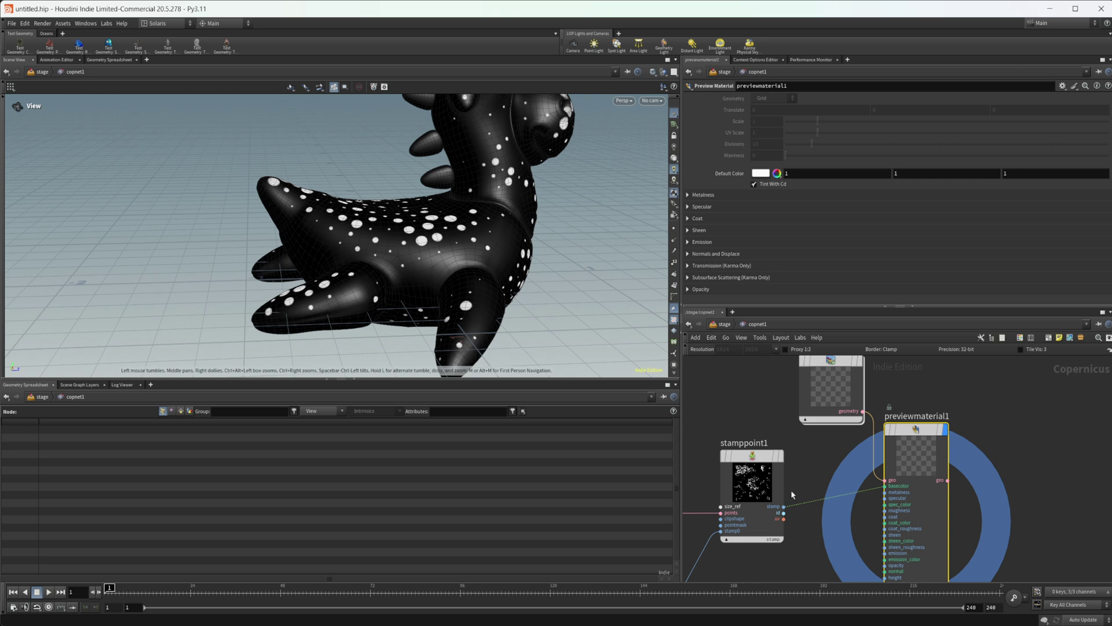
Pin the viewport to the Copernicus network and open the original SOP Import's node network.
middle_drag(810, 525, 975, 457)
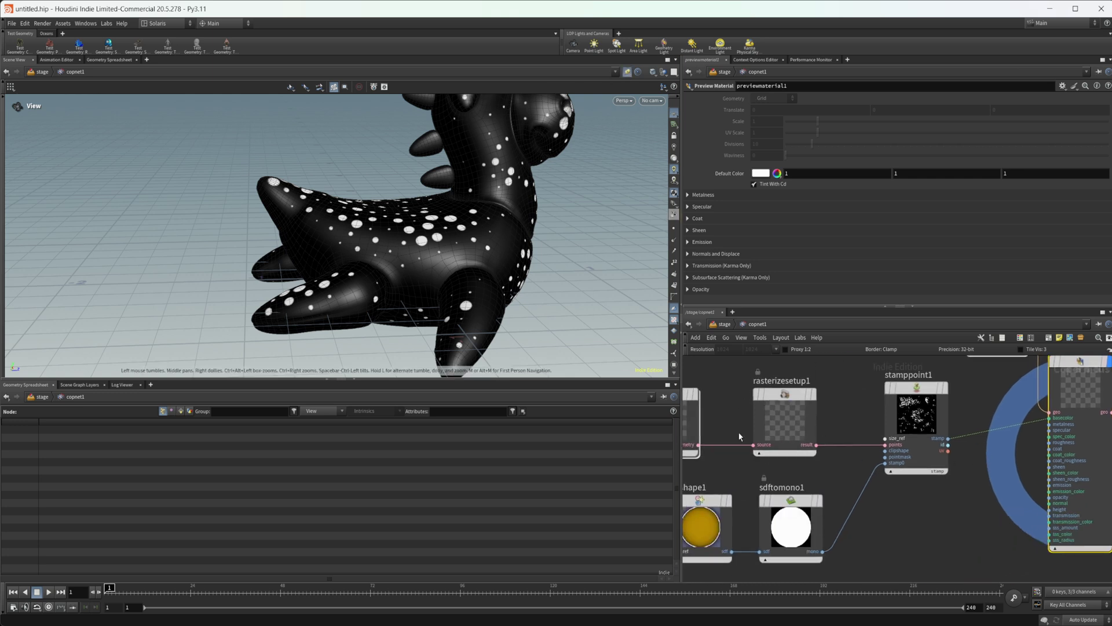
middle_drag(731, 436, 816, 429)
double_click(757, 418)
middle_drag(903, 396, 882, 505)
middle_drag(815, 388, 831, 463)
Raise the Scatter node's Force Total Count to 52474 and inspect the stamp coverage around the toy's seams.
click(756, 400)
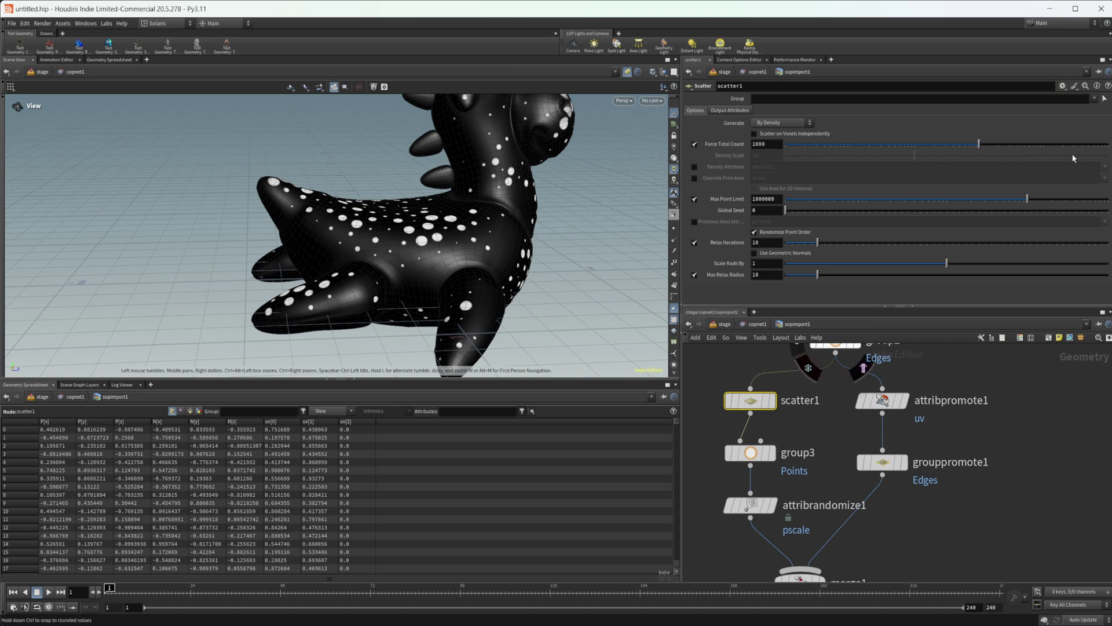
drag(1038, 145, 1071, 144)
drag(442, 308, 666, 232)
drag(1083, 145, 1090, 145)
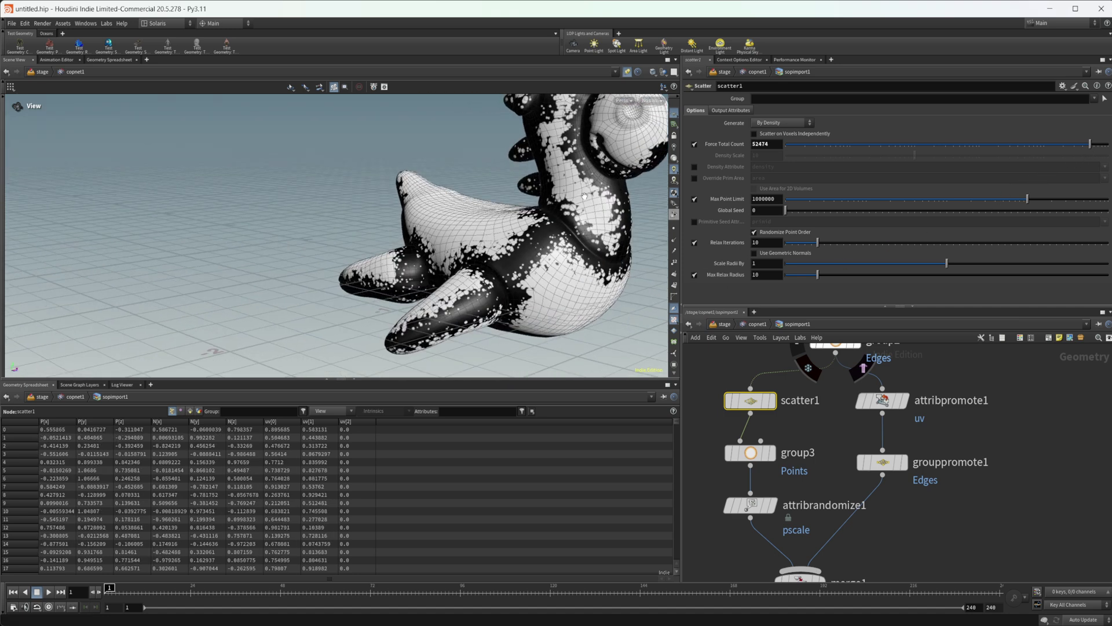
drag(529, 228, 462, 310)
right_drag(462, 310, 606, 257)
middle_drag(451, 325, 525, 230)
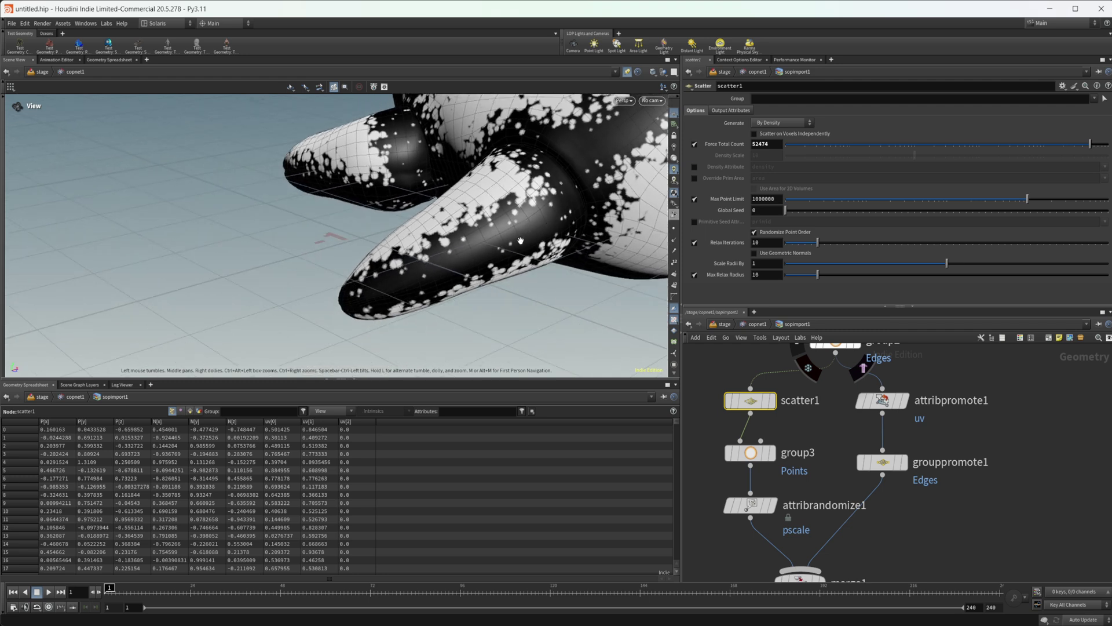
drag(431, 287, 580, 237)
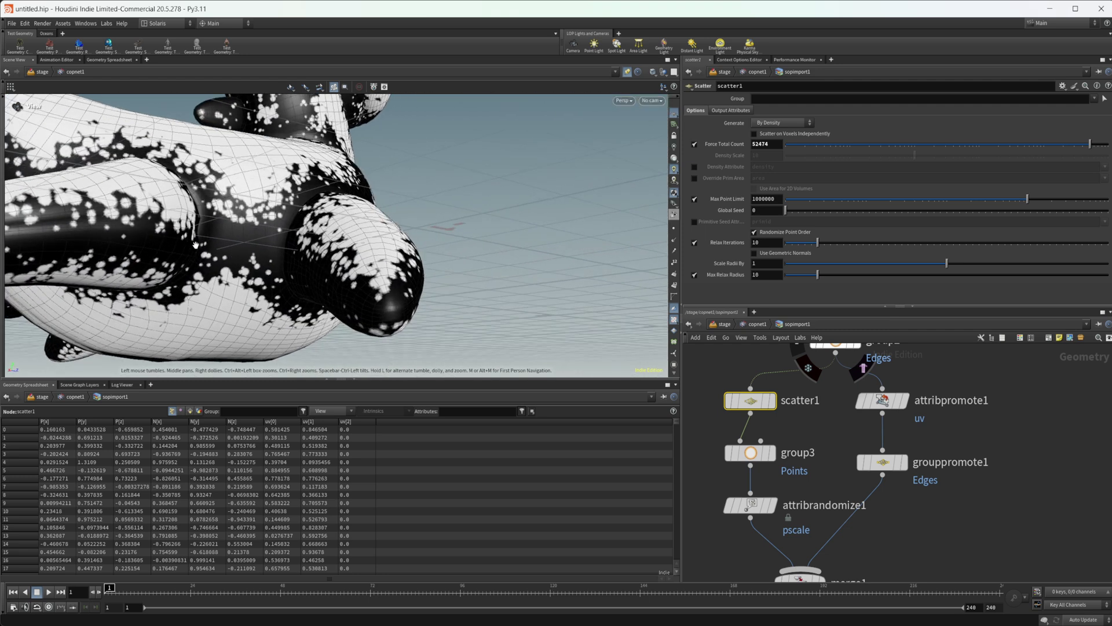
drag(196, 244, 202, 272)
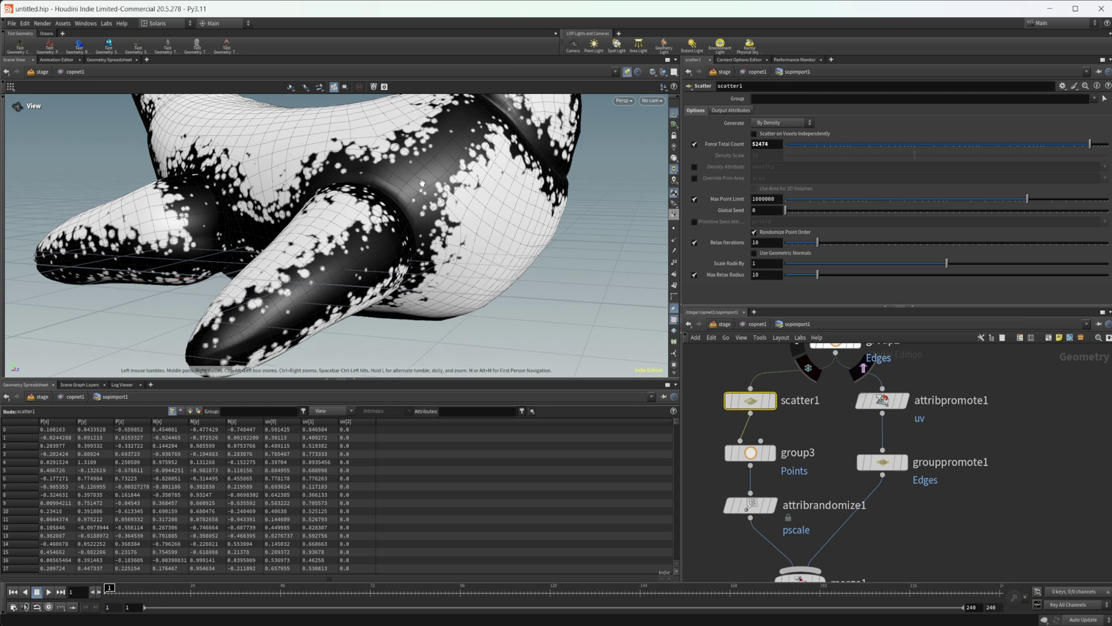
drag(423, 183, 486, 172)
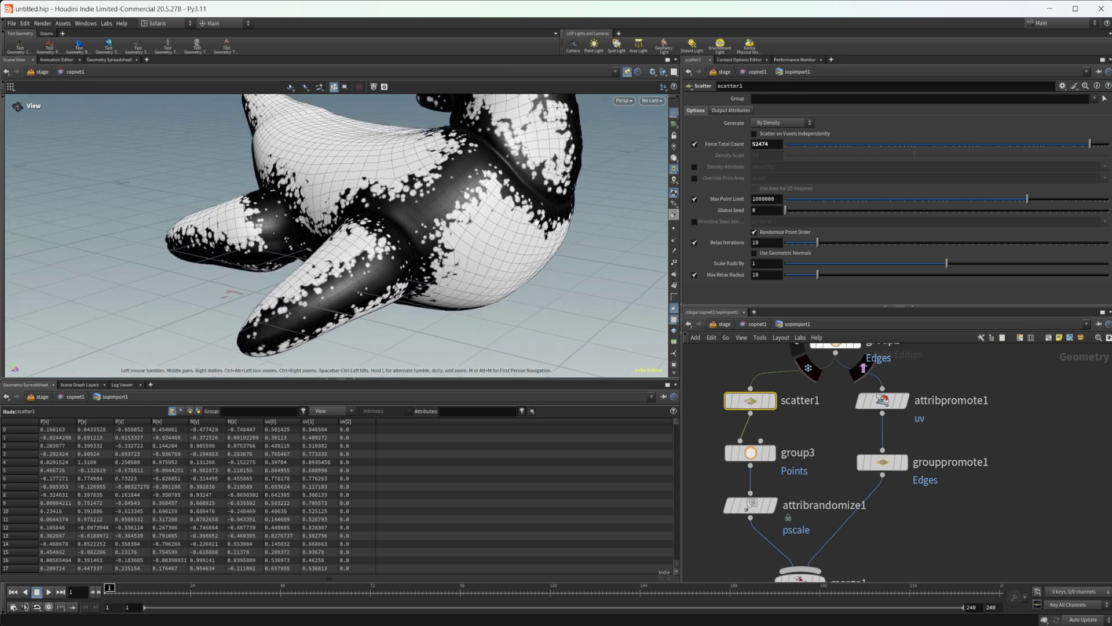
Set the Attribute Randomize node's maximum pscale value to .02 and view the dots on the toy's body.
middle_drag(872, 513, 889, 456)
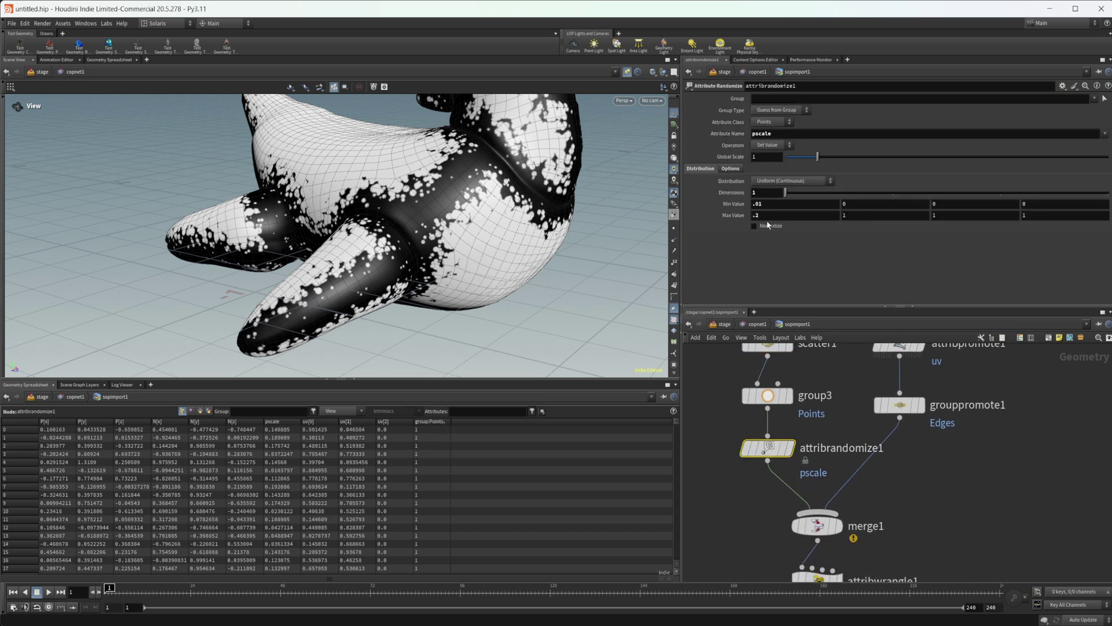
click(770, 215)
key(Left)
text(0)
key(Return)
drag(459, 261, 342, 257)
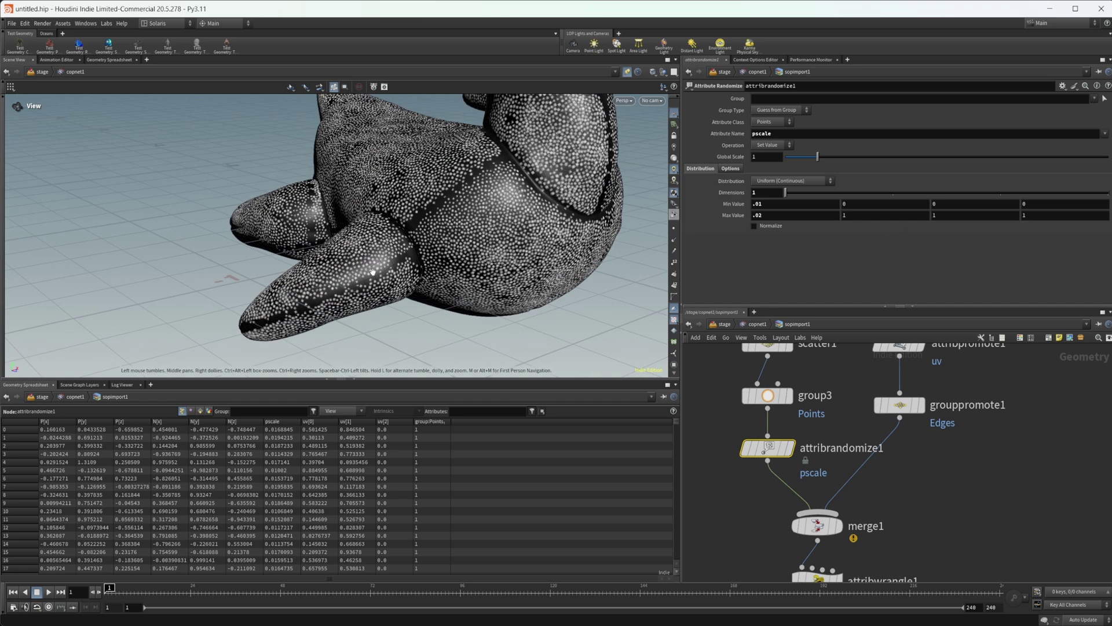
Raise the Scatter node's Force Total Count to 71872 and inspect the dots along the toy's body and leg seams.
middle_drag(754, 343, 757, 389)
click(770, 389)
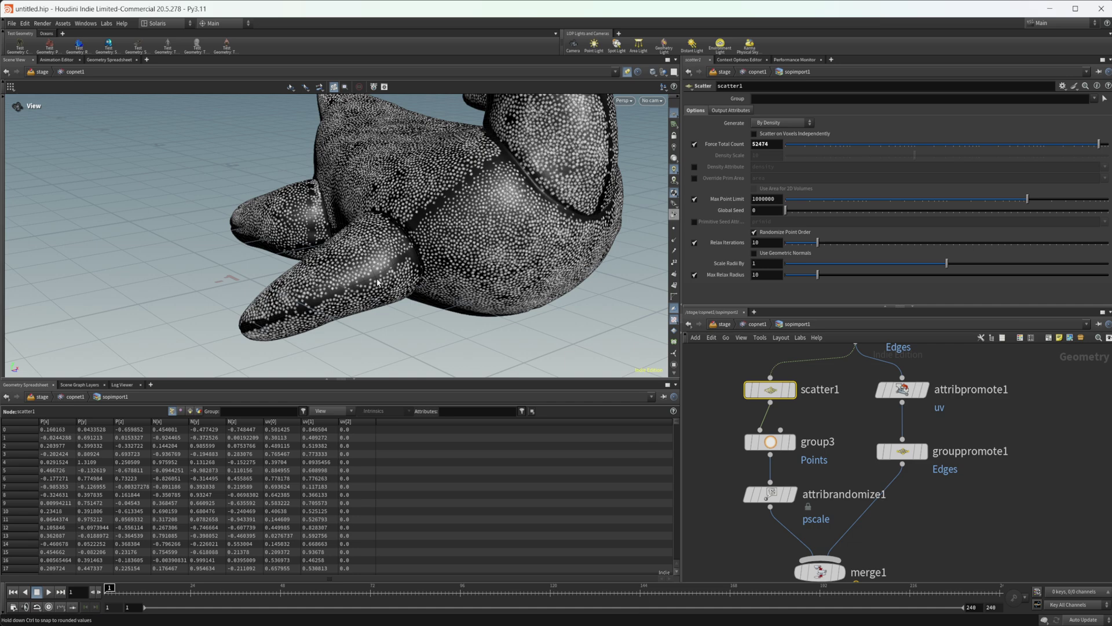
drag(442, 257, 398, 235)
mouse_move(391, 317)
mouse_down()
mouse_move(363, 303)
mouse_move(379, 303)
mouse_up()
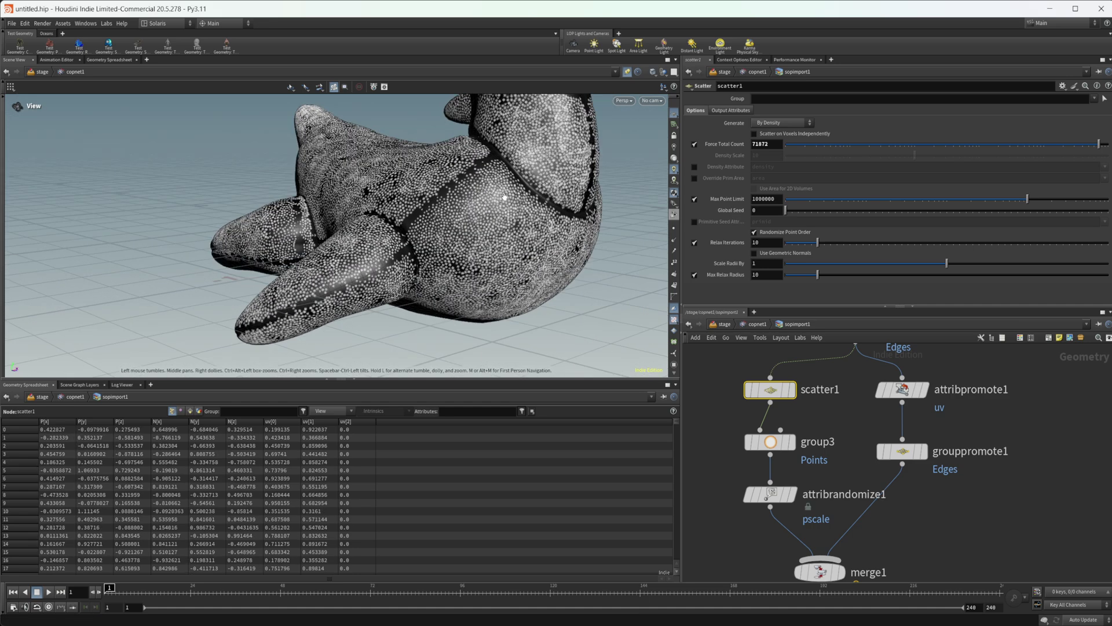
mouse_move(505, 197)
mouse_down()
mouse_move(421, 263)
mouse_move(535, 133)
mouse_move(516, 195)
mouse_up()
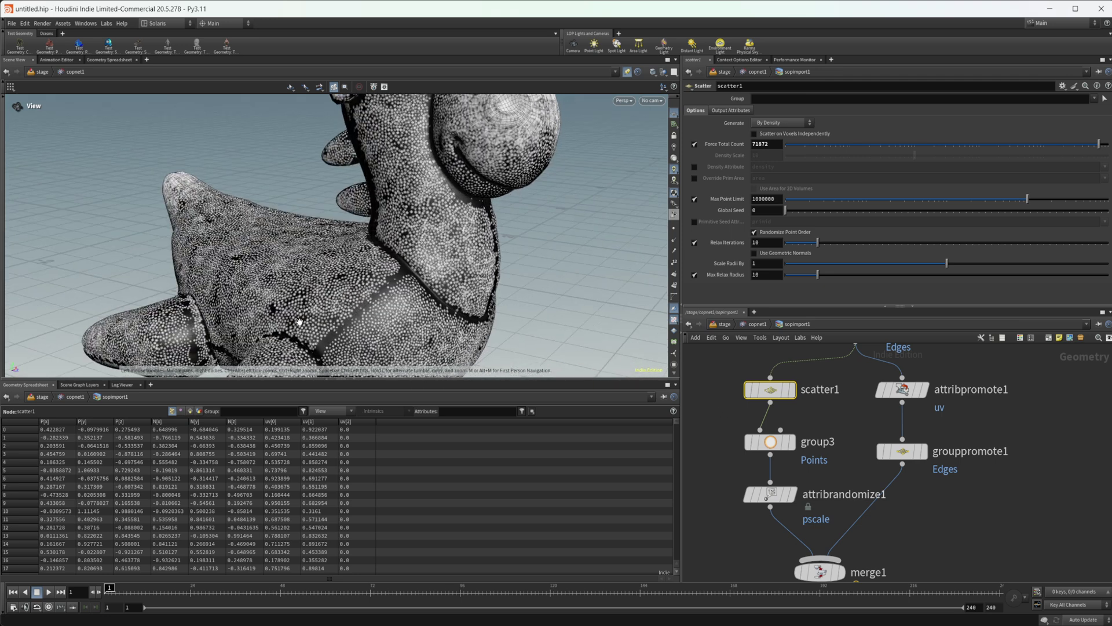
drag(297, 324, 457, 240)
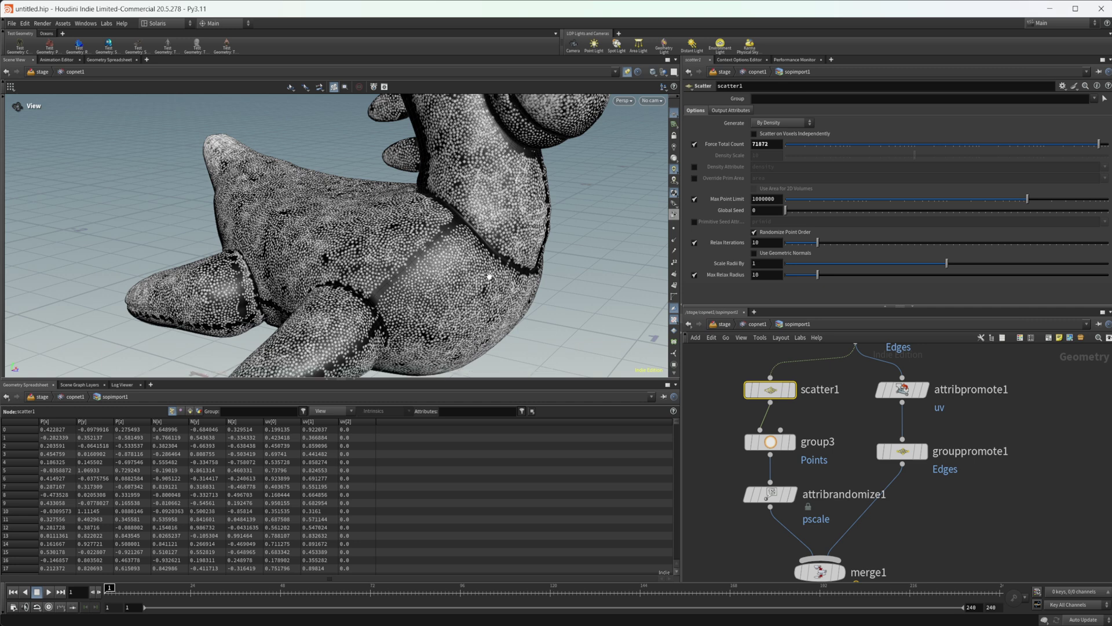
drag(391, 271, 422, 247)
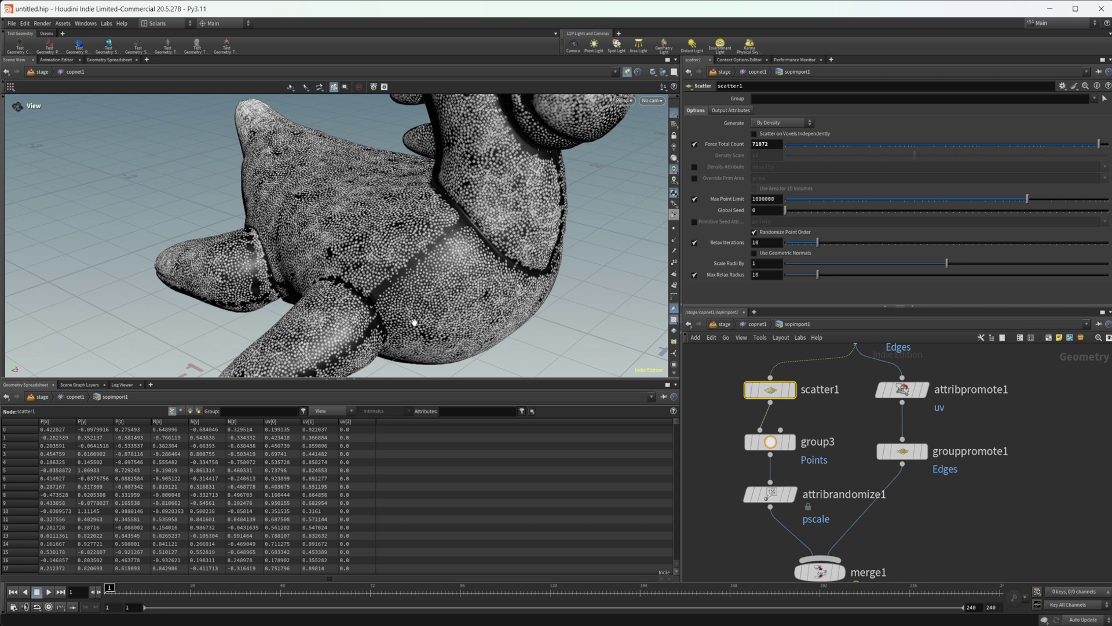
Reduce the Scatter node's Force Total Count to 4959.
middle_drag(894, 508, 893, 495)
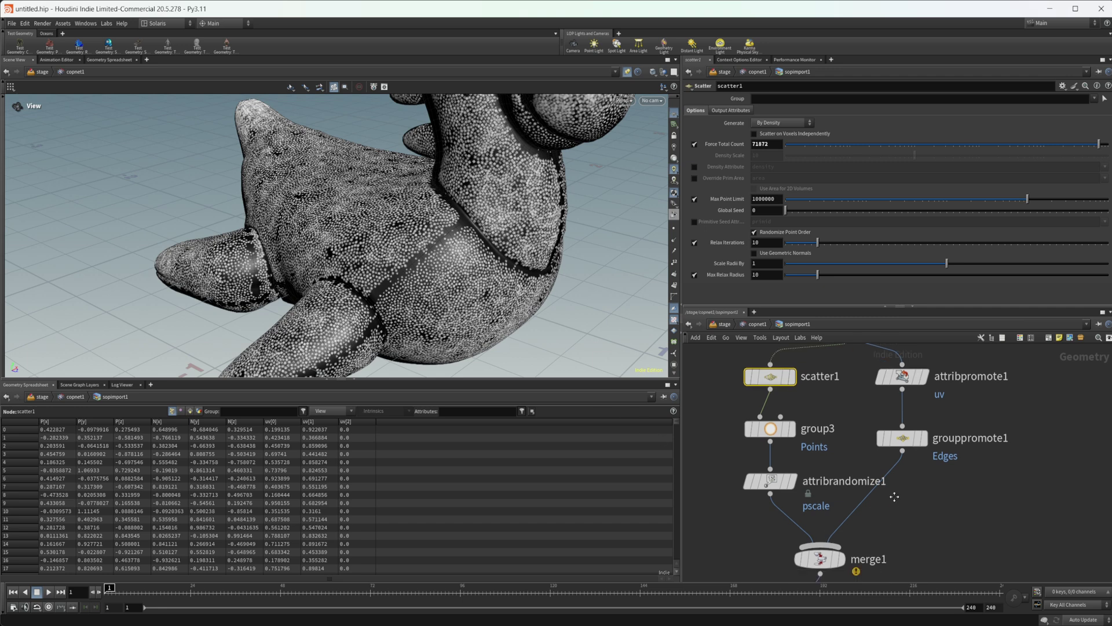
click(1024, 146)
middle_drag(968, 440, 960, 408)
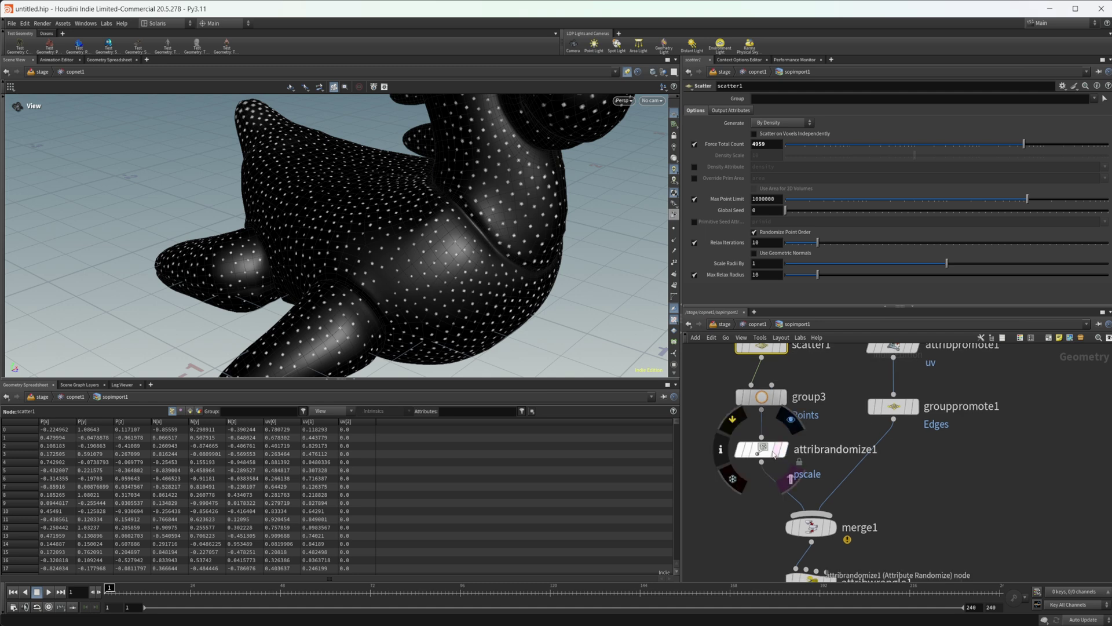
Set the Attribute Randomize node's maximum pscale value to .2 and view the larger dots across the whole toy.
click(762, 450)
click(805, 217)
key(BackSpace)
key(BackSpace)
text(2)
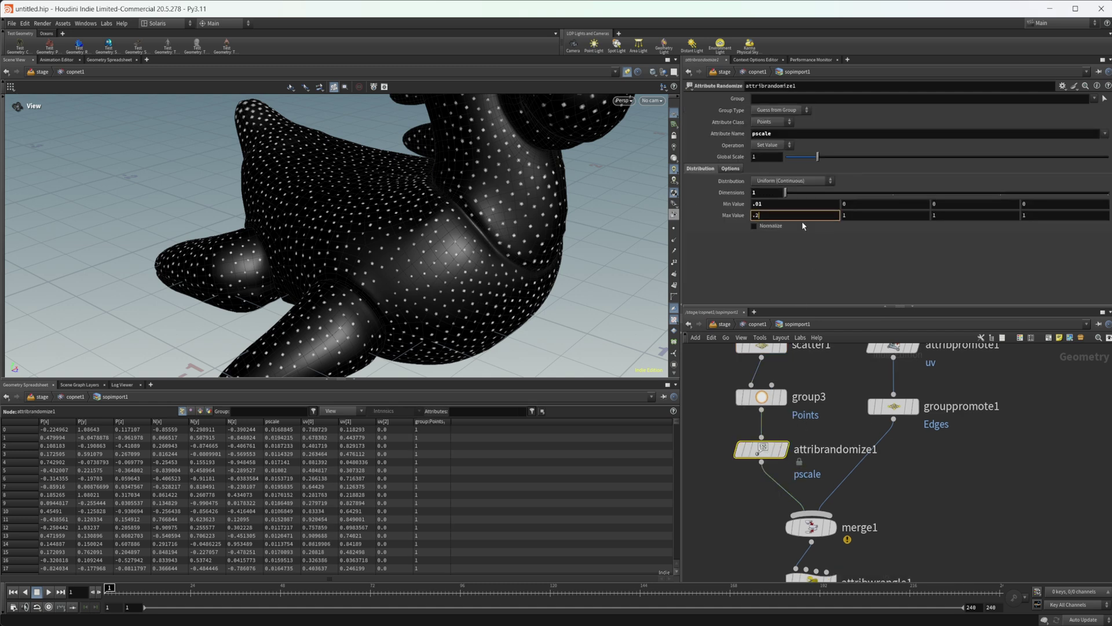
key(Return)
drag(371, 272, 392, 211)
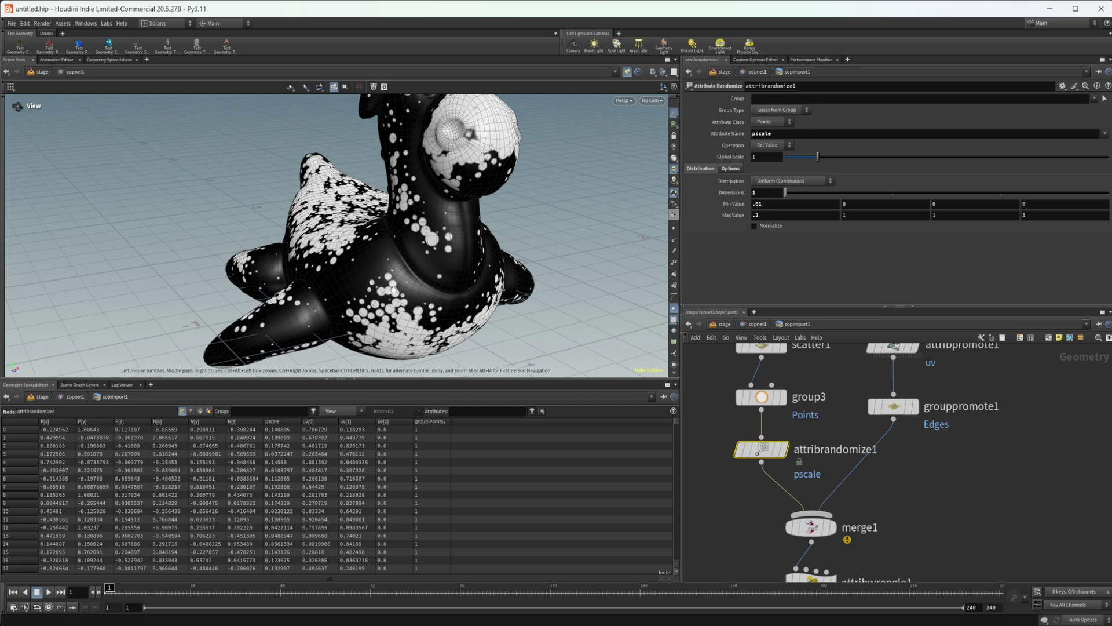
mouse_move(394, 290)
mouse_down()
mouse_move(382, 266)
mouse_move(362, 270)
mouse_move(405, 306)
mouse_up()
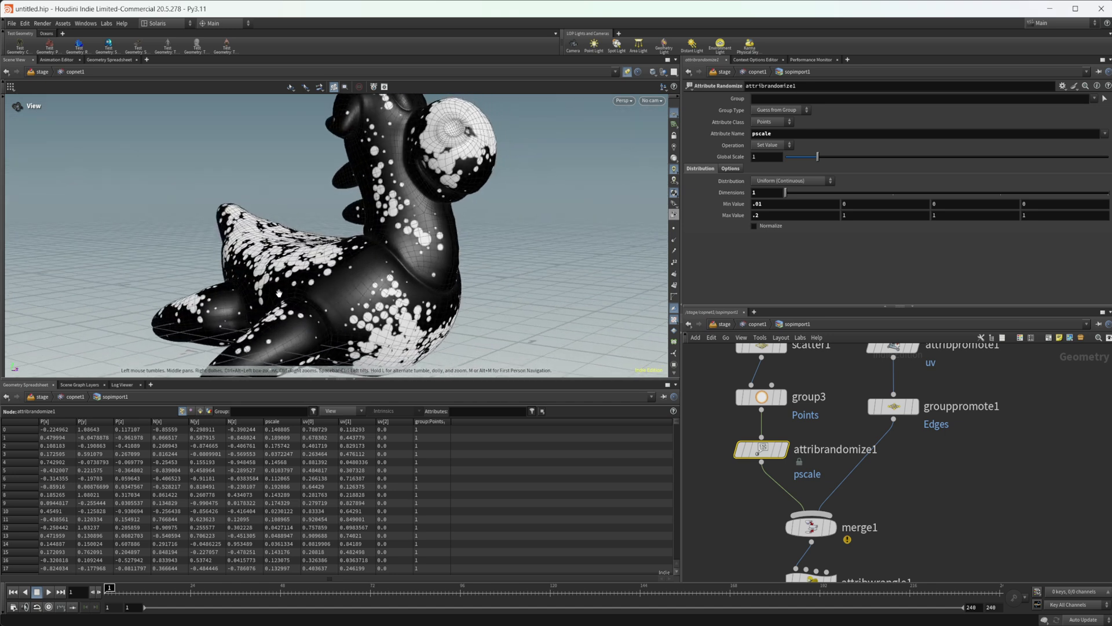
Return to the Copernicus network and duplicate the Preview Material node with its SOP Import, placing the copies below the originals.
middle_drag(938, 484, 948, 401)
click(756, 324)
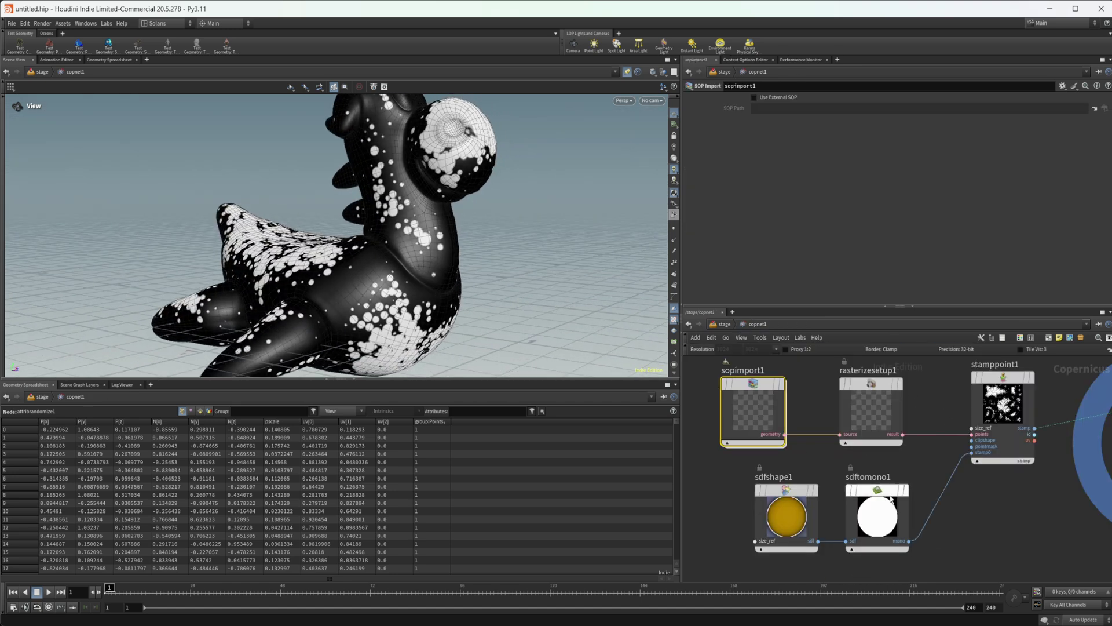
scroll(972, 525, down, 3)
middle_drag(971, 525, 815, 504)
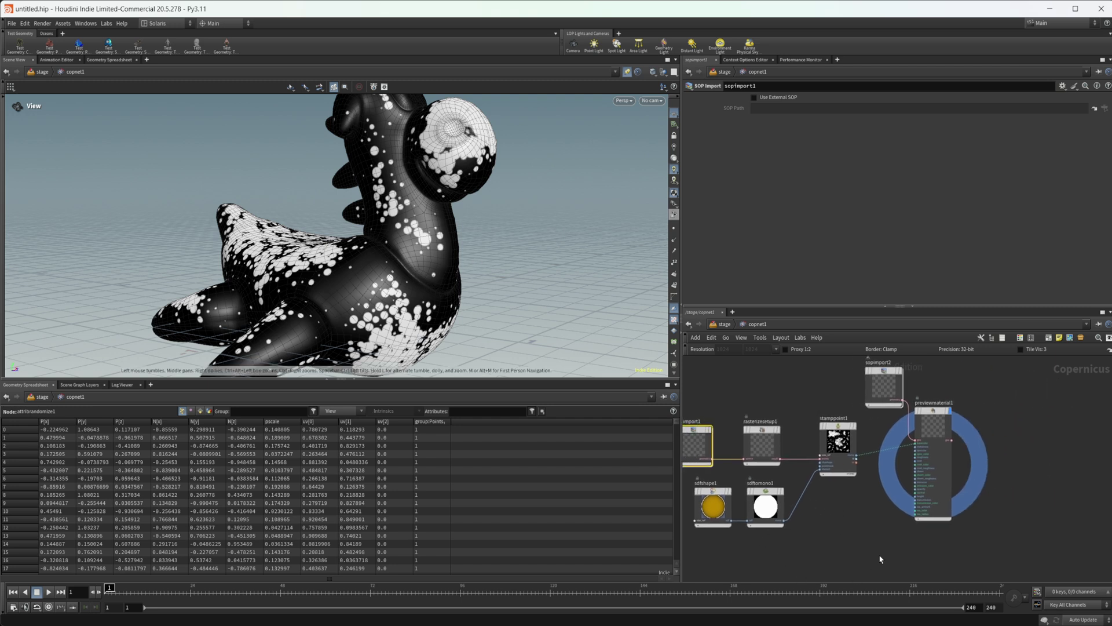
middle_drag(889, 561, 834, 539)
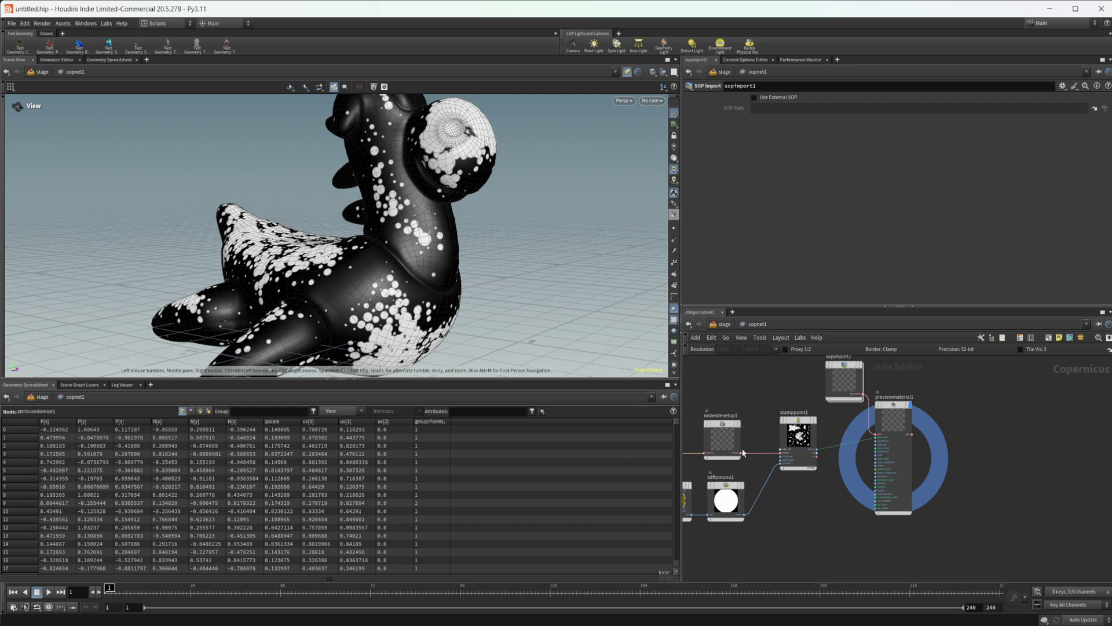
middle_drag(849, 551, 839, 549)
drag(905, 547, 836, 547)
middle_drag(954, 500, 991, 375)
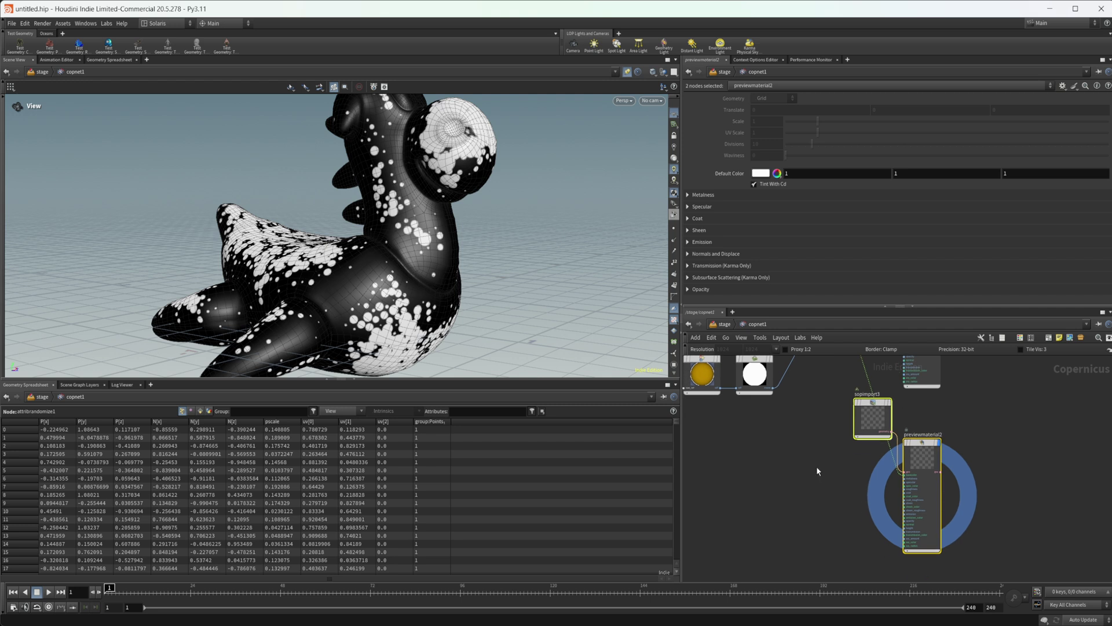
middle_drag(816, 466, 820, 485)
drag(862, 432, 854, 507)
Cut the stamp wire feeding the duplicated Preview Material and display that node in the viewport.
key(y)
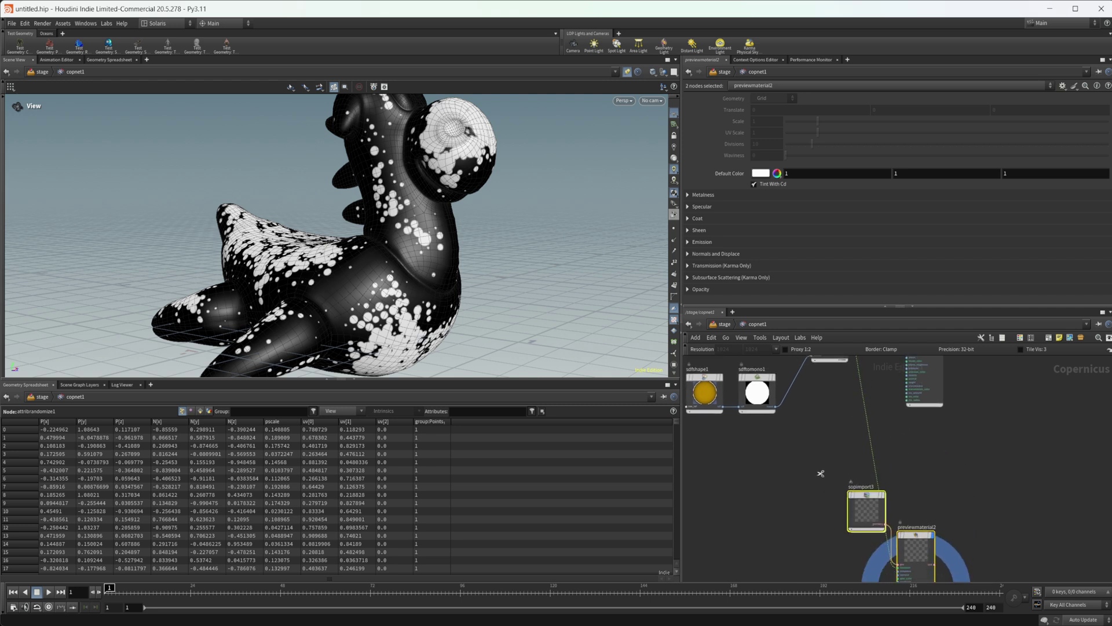
drag(819, 474, 910, 470)
middle_drag(981, 490, 1007, 397)
scroll(997, 446, up, 2)
click(996, 447)
middle_drag(783, 480, 876, 491)
scroll(777, 445, down, 4)
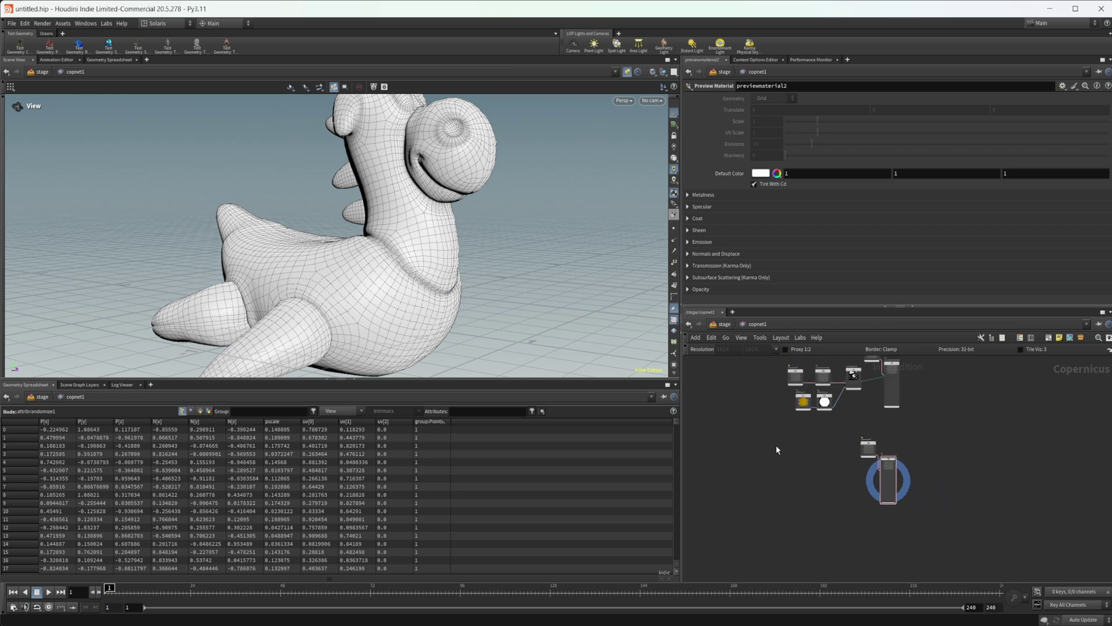
Duplicate the SOP Import beside the new Preview Material and place the copy in the empty space before it.
middle_drag(776, 445, 807, 473)
scroll(843, 482, up, 3)
scroll(908, 503, up, 4)
middle_drag(909, 499, 864, 497)
scroll(864, 497, down, 3)
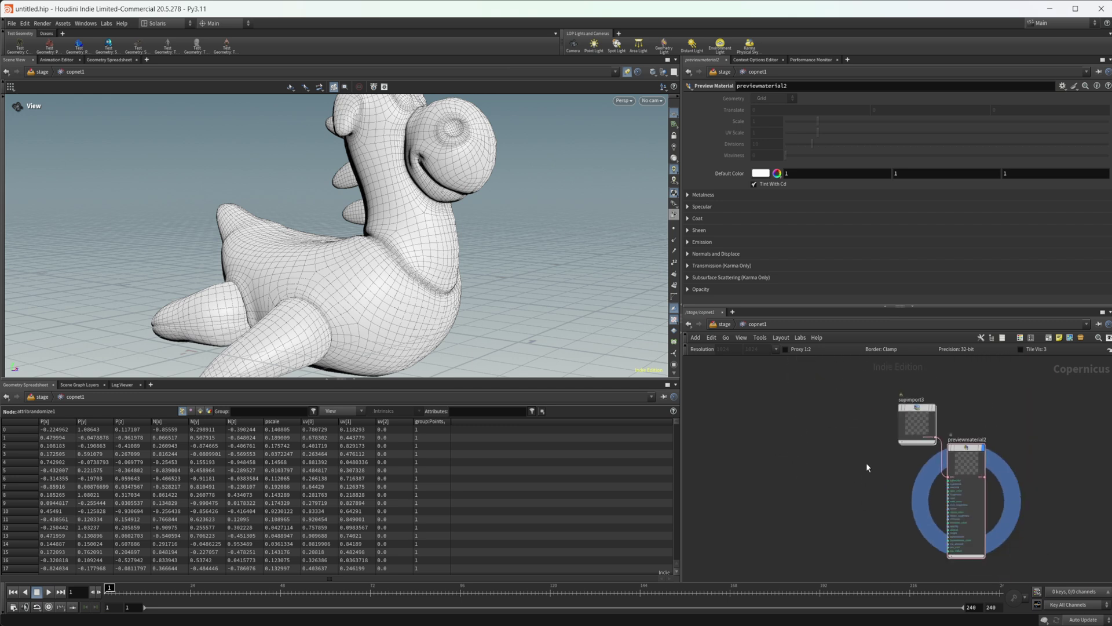
alt+drag(922, 429, 773, 491)
middle_drag(807, 481, 857, 476)
drag(821, 482, 794, 480)
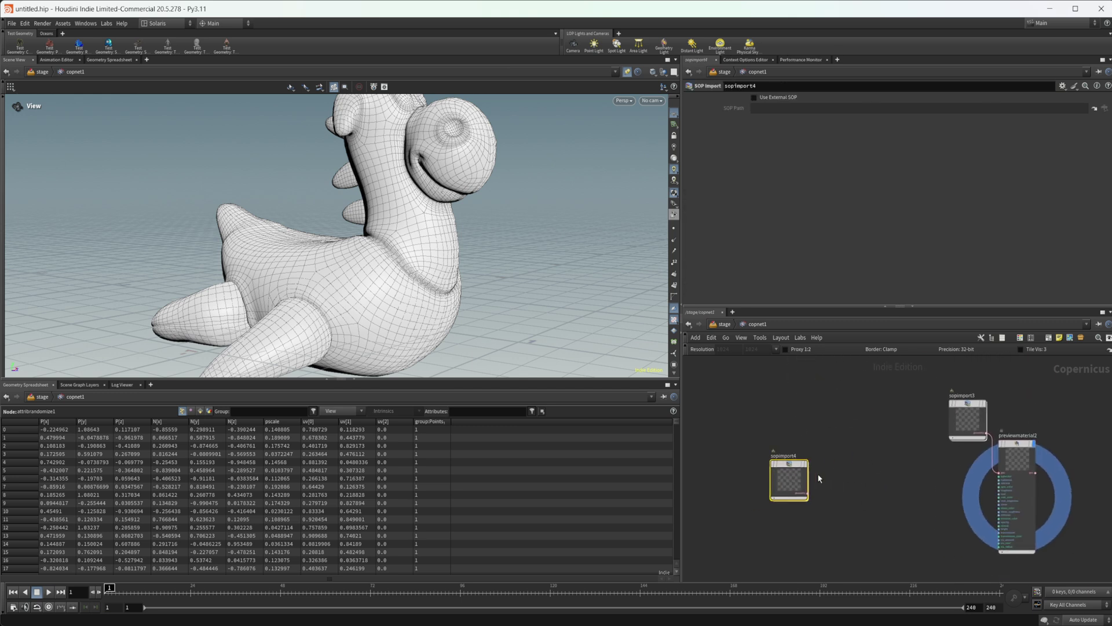
Add a Rasterize Setup node fed by the newly duplicated SOP Import.
key(Tab)
text(rast)
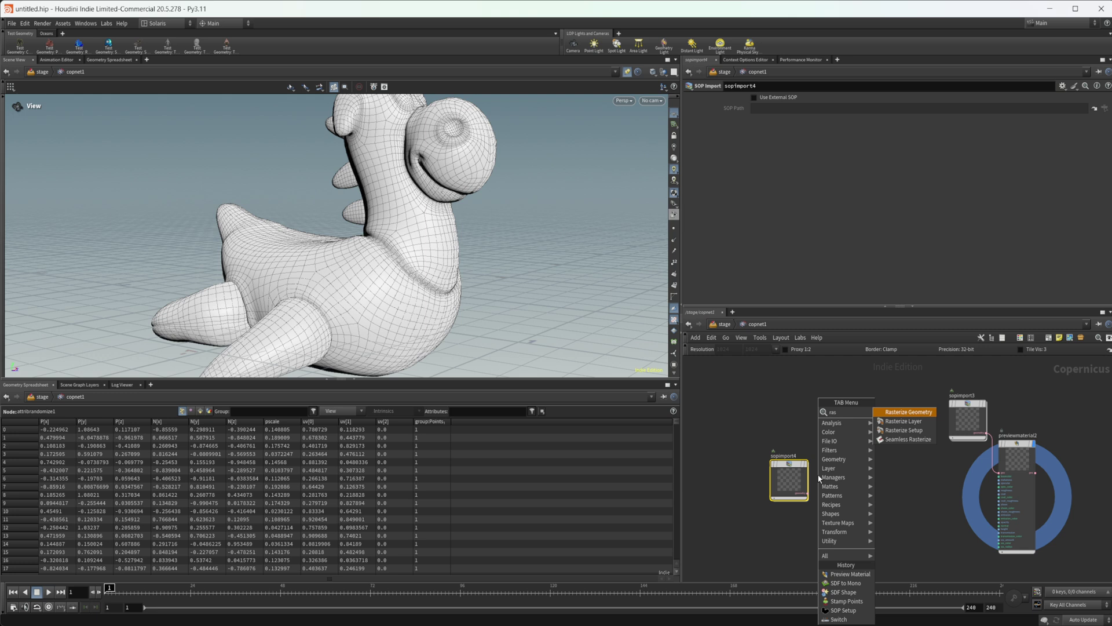
key(Down)
key(Down)
key(Return)
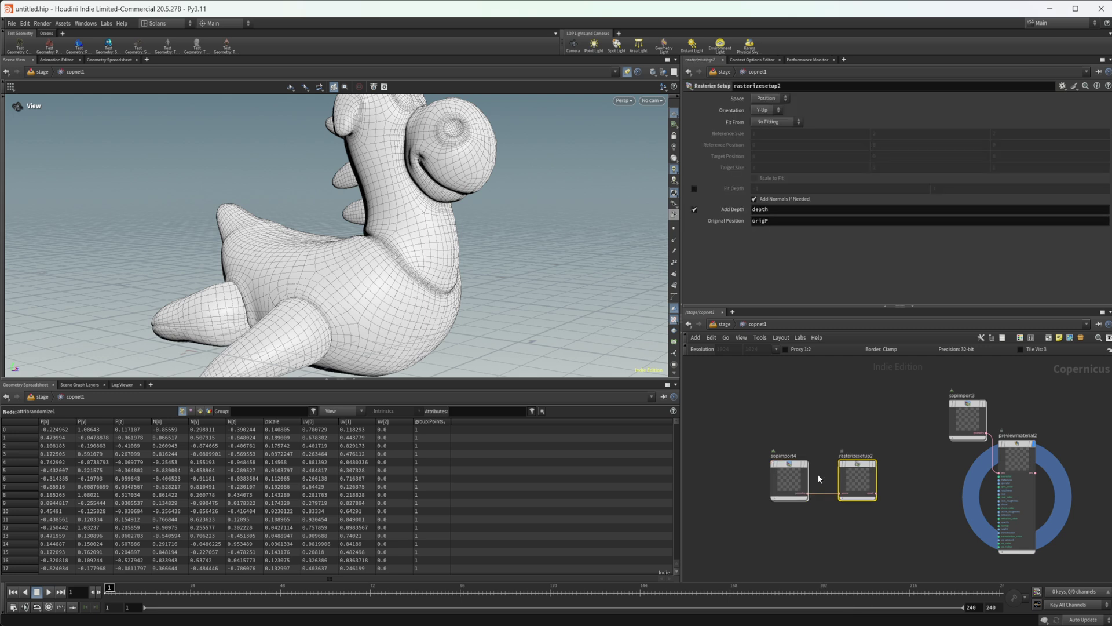
Add a Rasterize Geometry node after the new Rasterize Setup.
key(Tab)
text(rast)
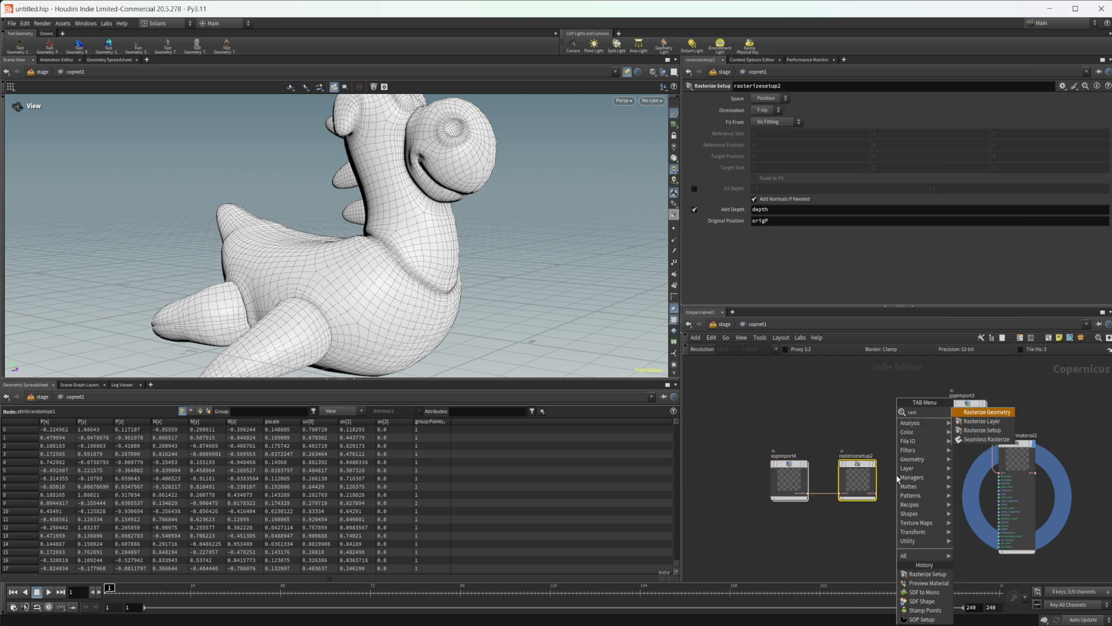
key(Return)
drag(927, 575, 787, 461)
Set the new Rasterize Setup node's Space to UVs.
click(861, 488)
scroll(846, 422, up, 3)
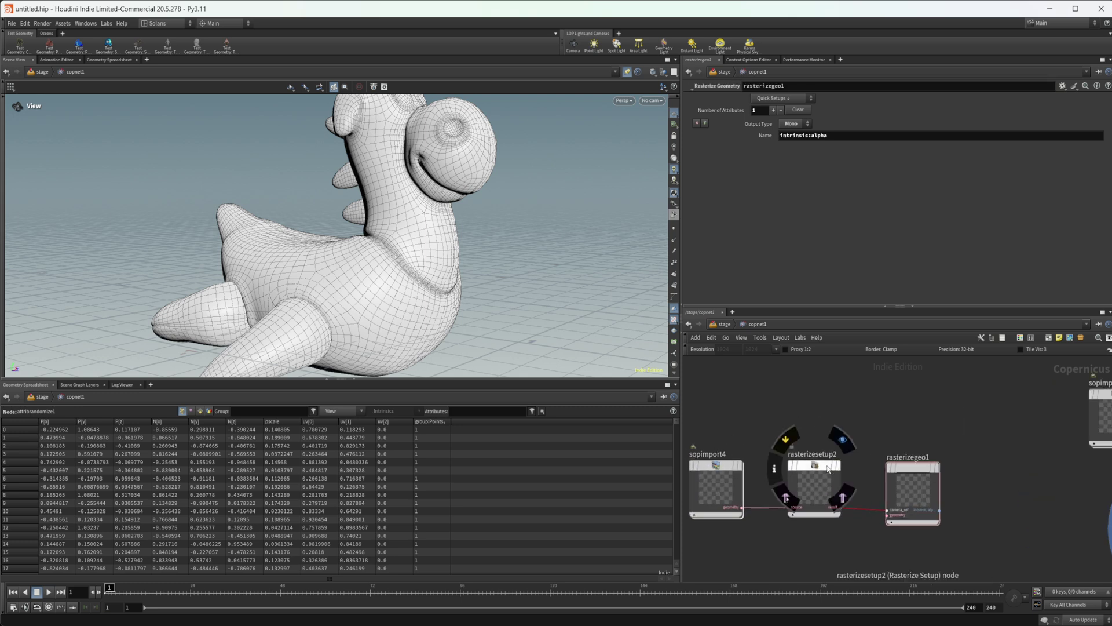
click(769, 98)
click(766, 110)
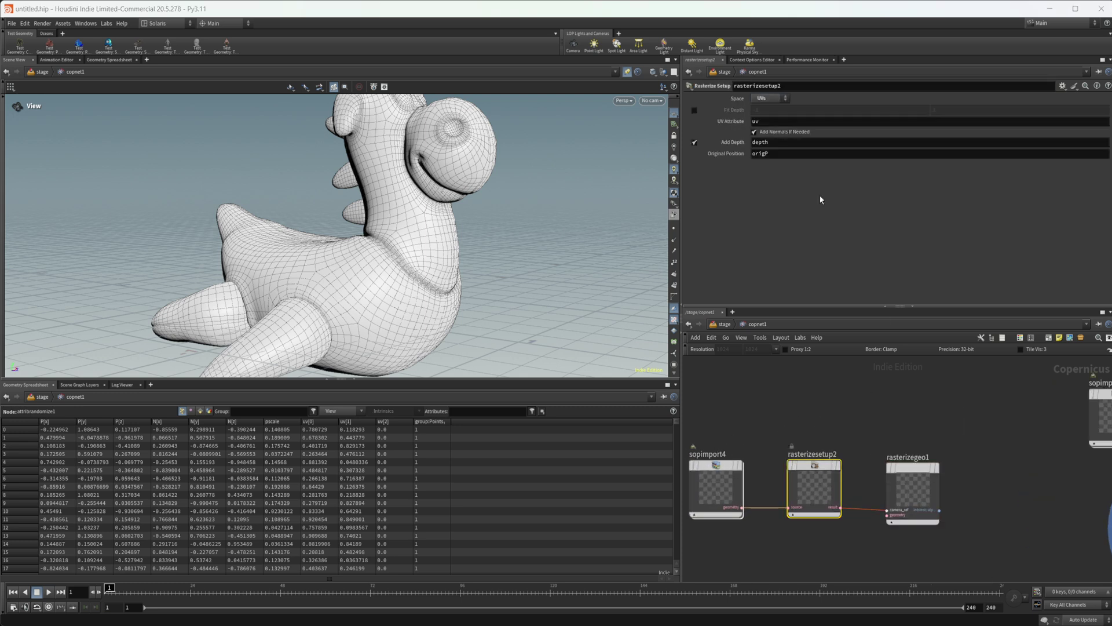
middle_drag(966, 485, 931, 474)
mouse_move(861, 482)
mouse_down()
mouse_move(853, 467)
mouse_move(855, 480)
mouse_up()
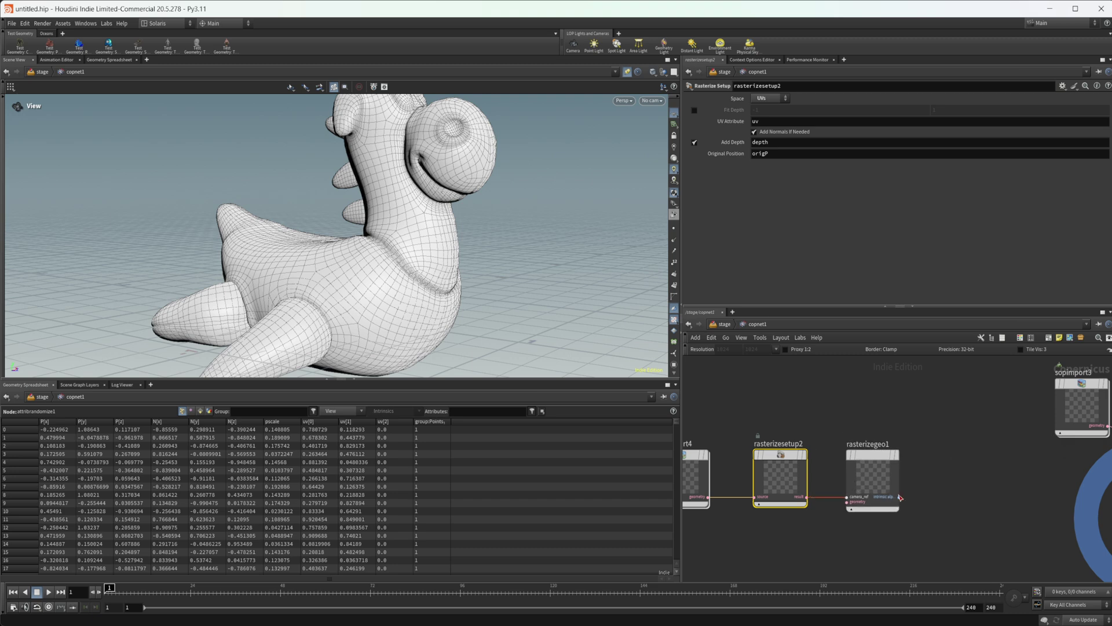
Display the Rasterize Geometry output and the Rasterize Setup's UV layout to check the chain.
middle_drag(881, 473, 836, 467)
click(837, 471)
middle_drag(915, 487, 1041, 492)
scroll(909, 477, up, 2)
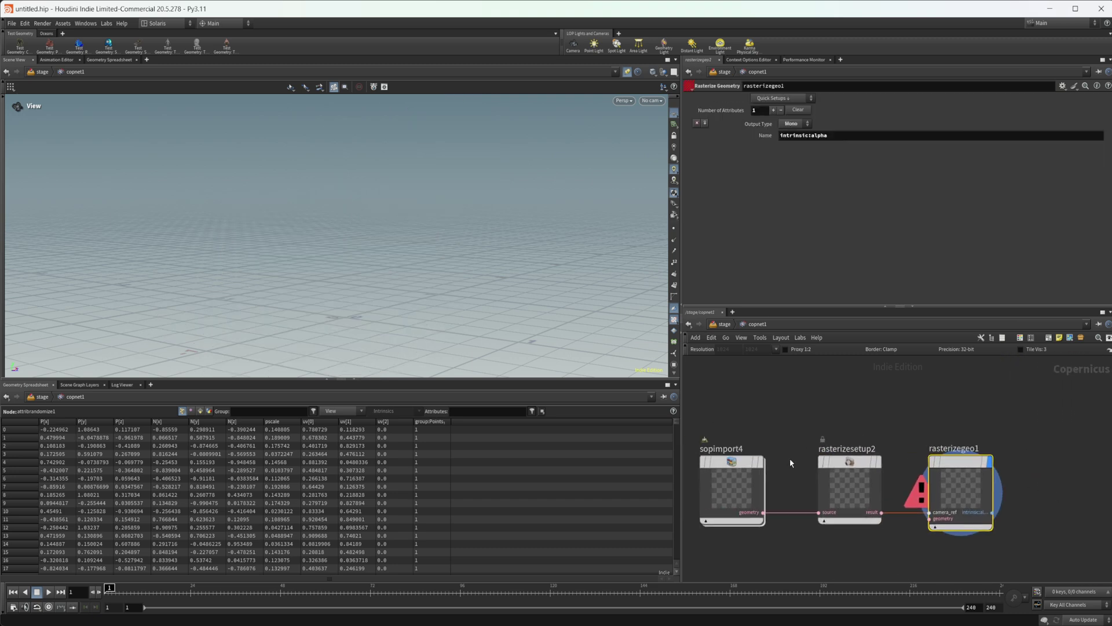
click(734, 470)
click(850, 467)
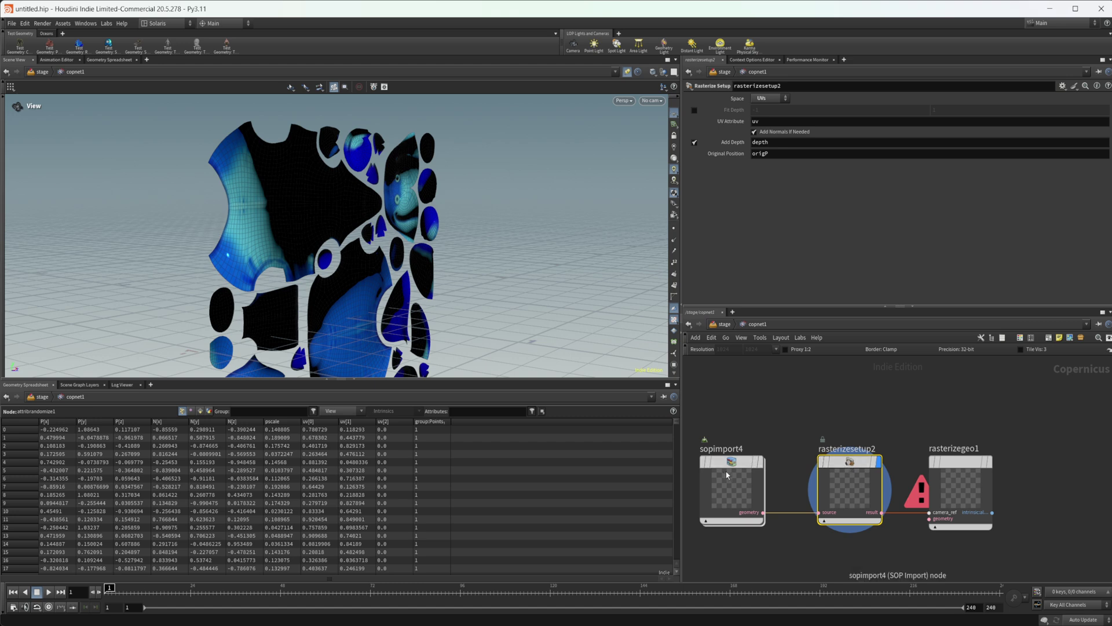
Rewire the Rasterize Setup result into the Rasterize Geometry node's geometry input and display the intrinsic:alpha mask.
click(965, 474)
scroll(892, 509, up, 3)
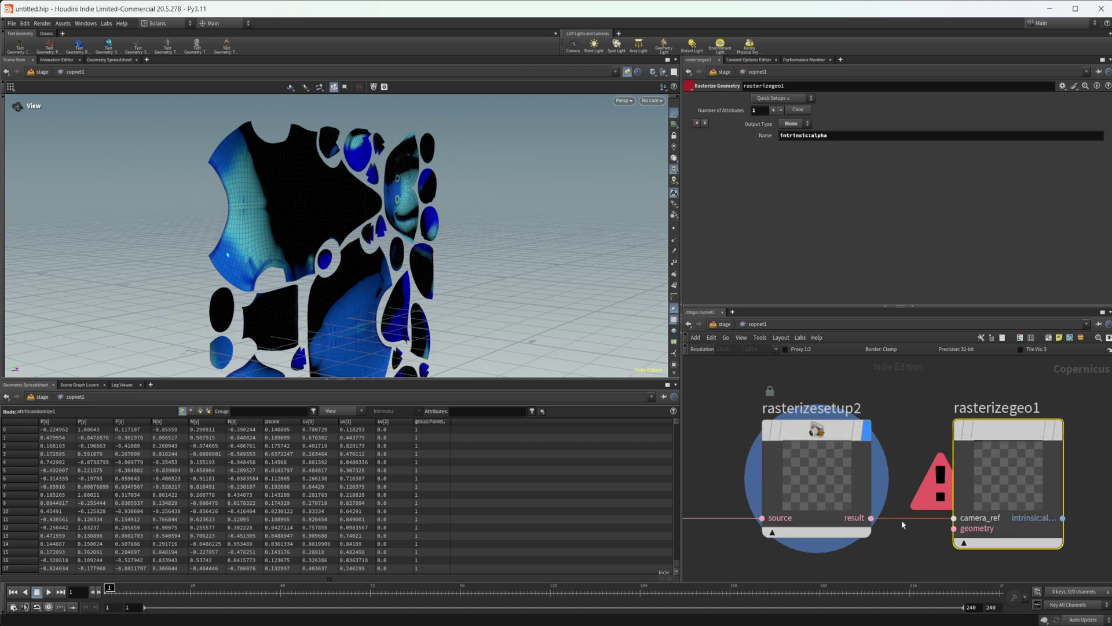
click(983, 458)
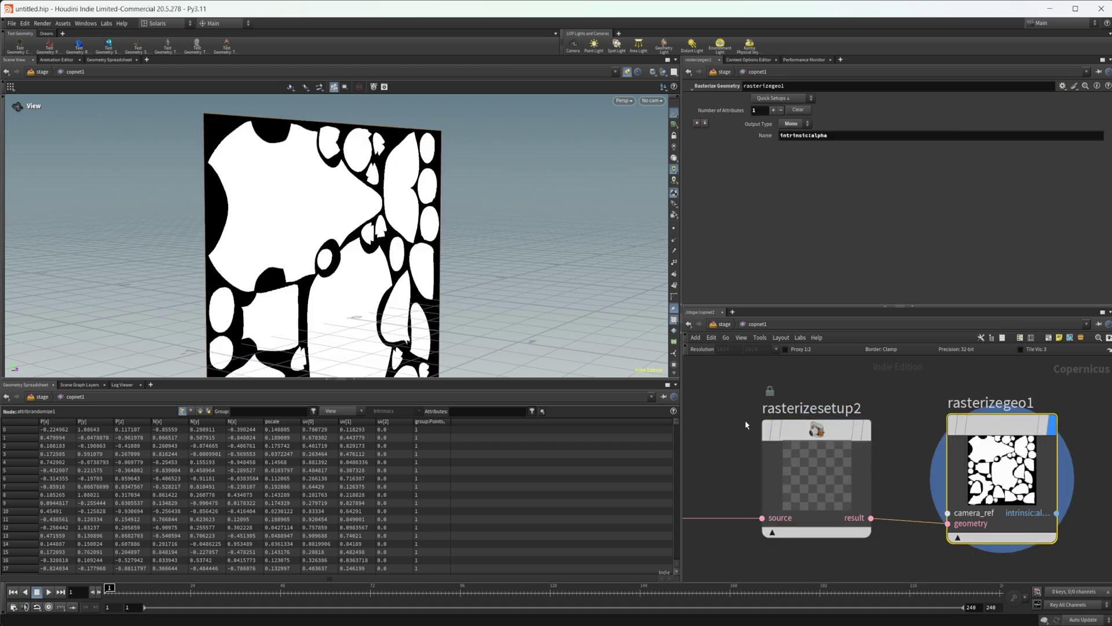
alt+drag(440, 278, 359, 281)
Add a Fractal Noise 3D node between the Rasterize Geometry node and the duplicated Preview Material.
middle_drag(1056, 396, 922, 388)
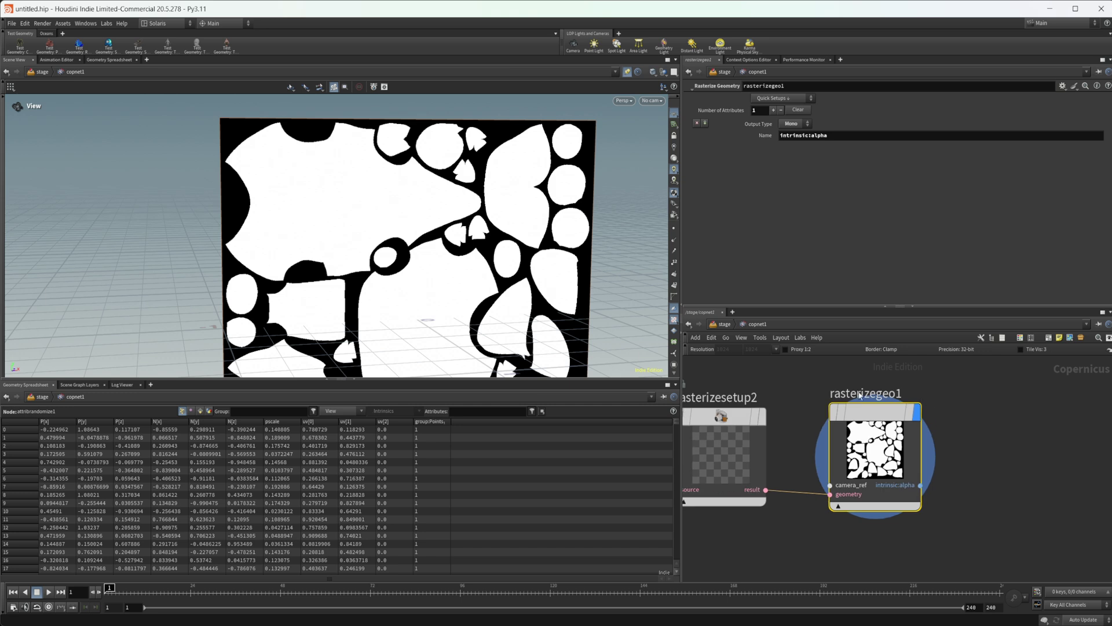
scroll(921, 490, down, 1)
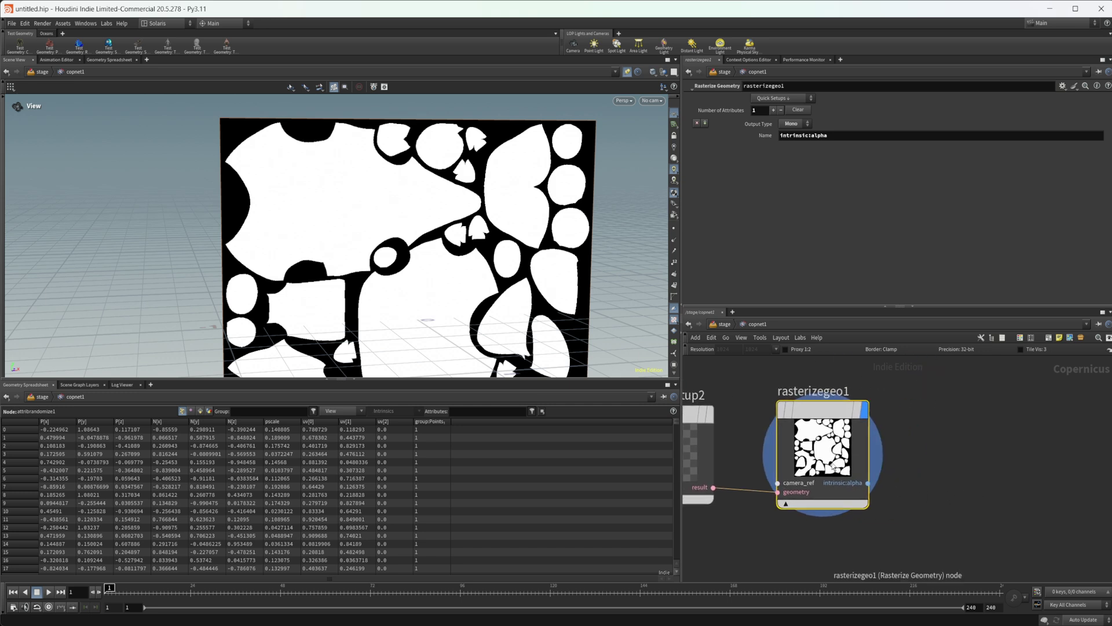
middle_drag(943, 472, 864, 465)
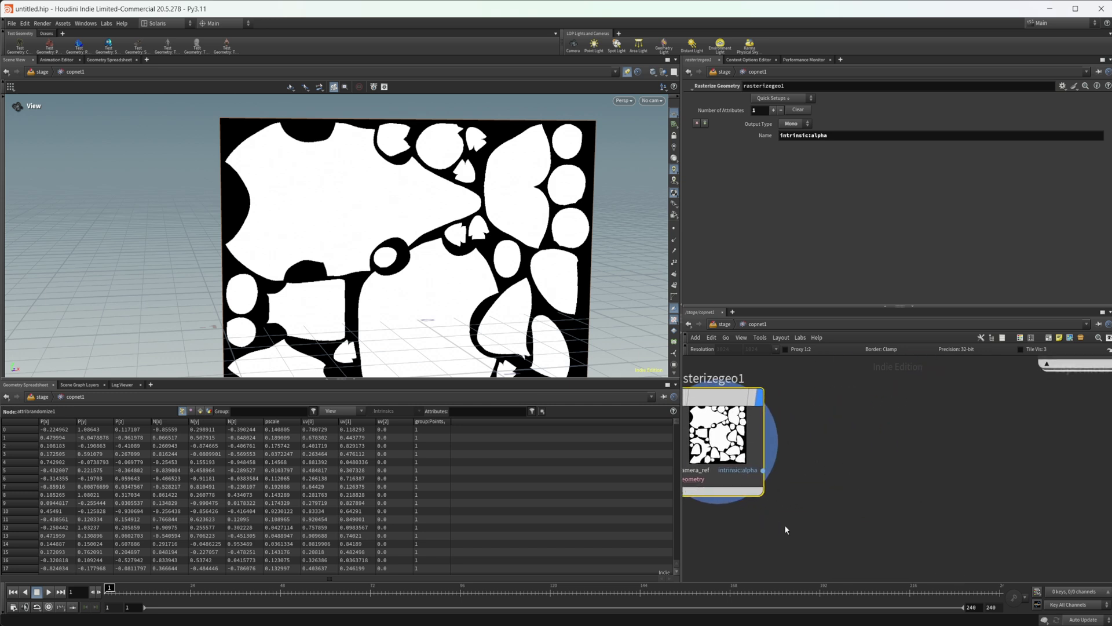
middle_drag(784, 525, 902, 531)
scroll(902, 531, down, 3)
middle_drag(980, 504, 915, 502)
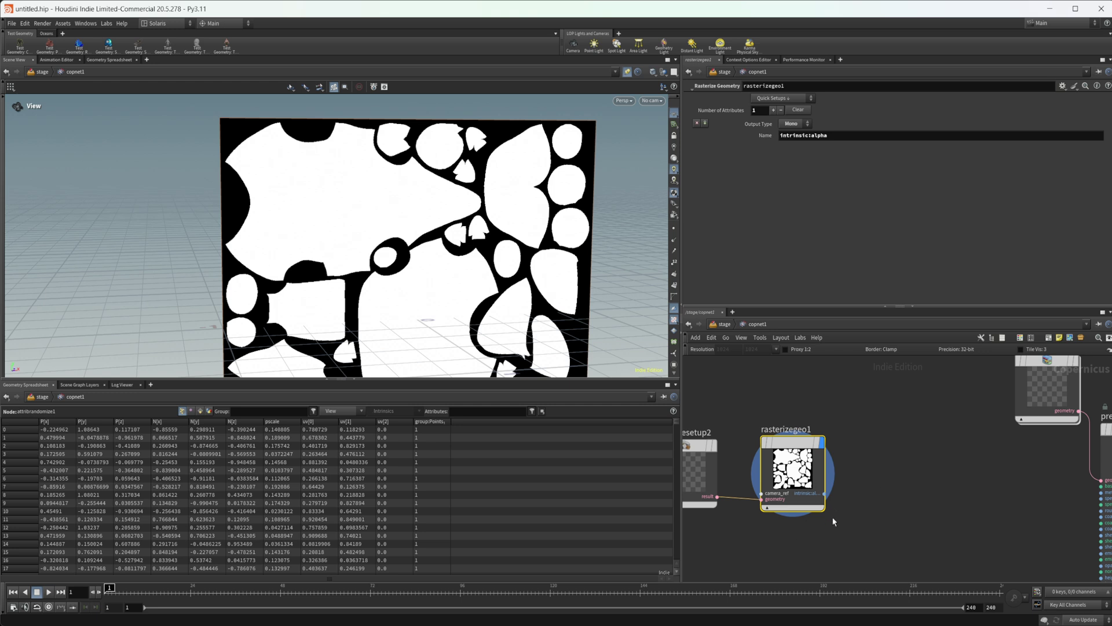
key(Tab)
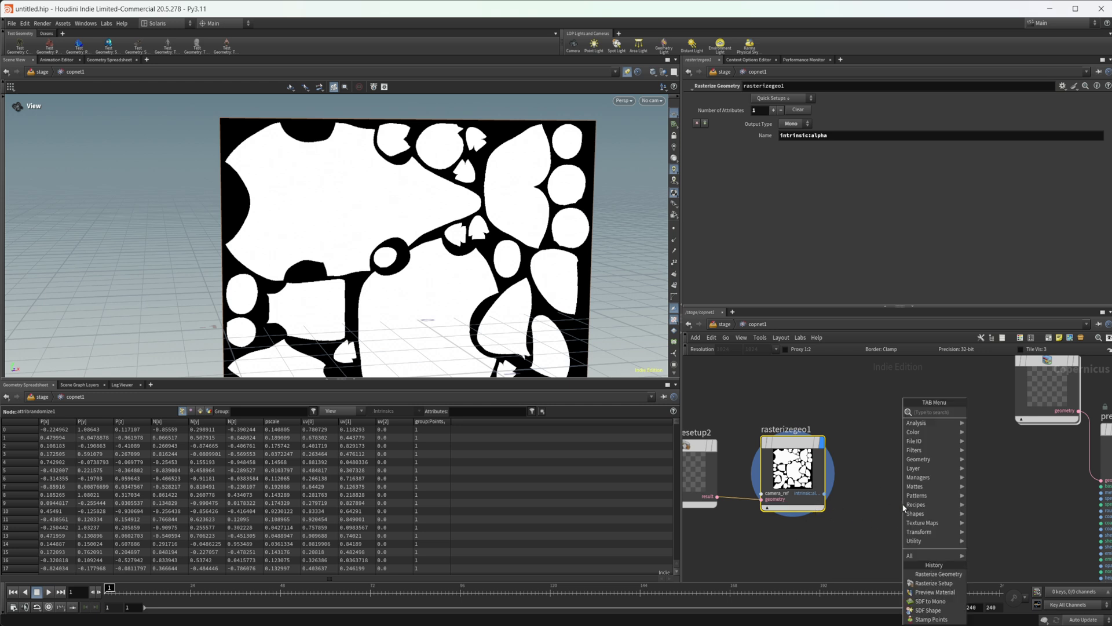
text(fract)
key(Down)
key(Return)
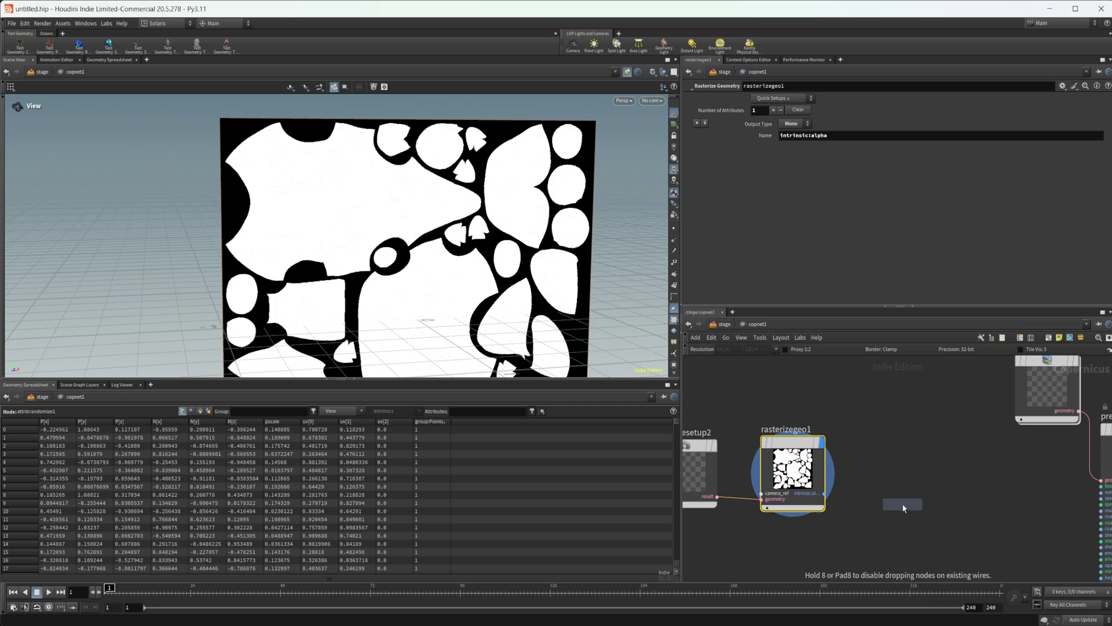
click(921, 513)
middle_drag(764, 410, 796, 404)
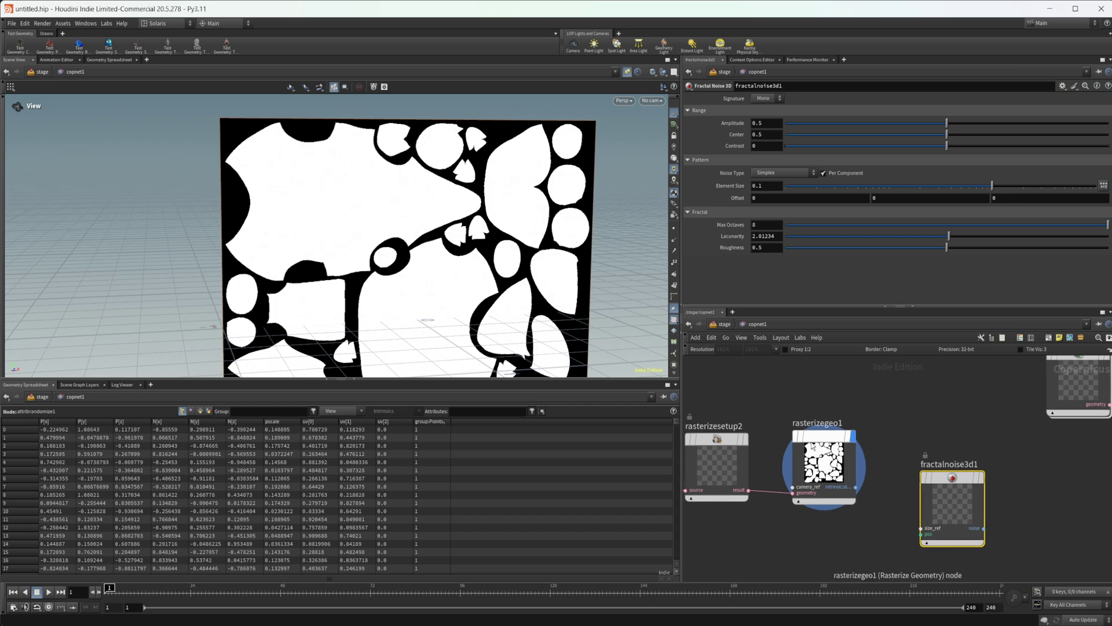
Add a Position attribute to the Rasterize Geometry node's outputs.
click(817, 441)
click(787, 98)
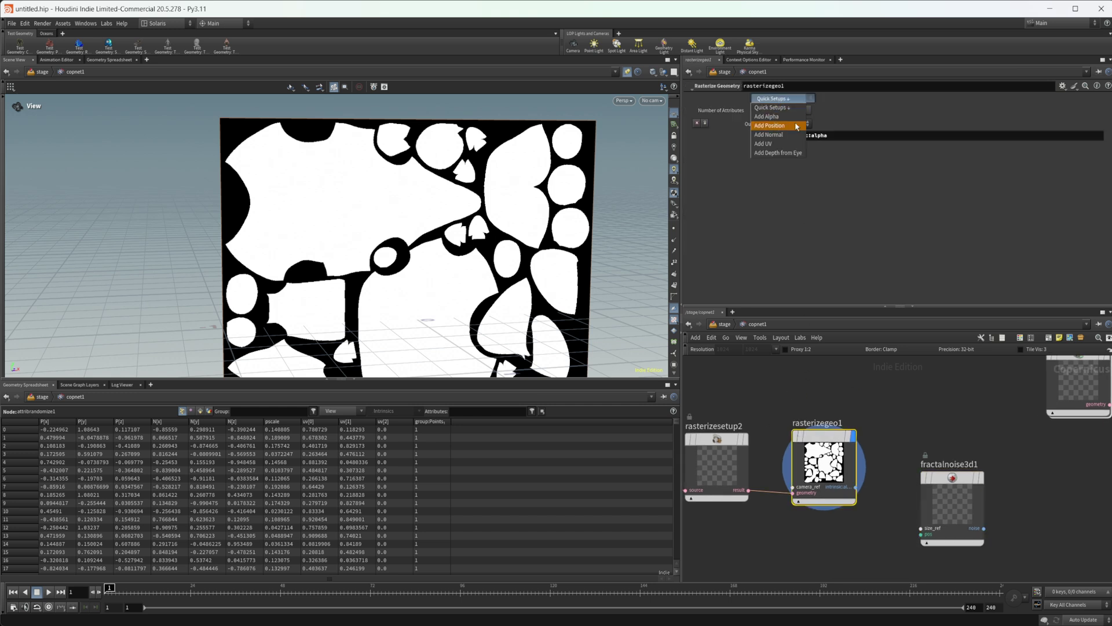
click(788, 127)
Name the new Rasterize Geometry attribute origP, copying the Original Position name from the connected Rasterize Setup node.
middle_drag(800, 451, 851, 446)
click(794, 432)
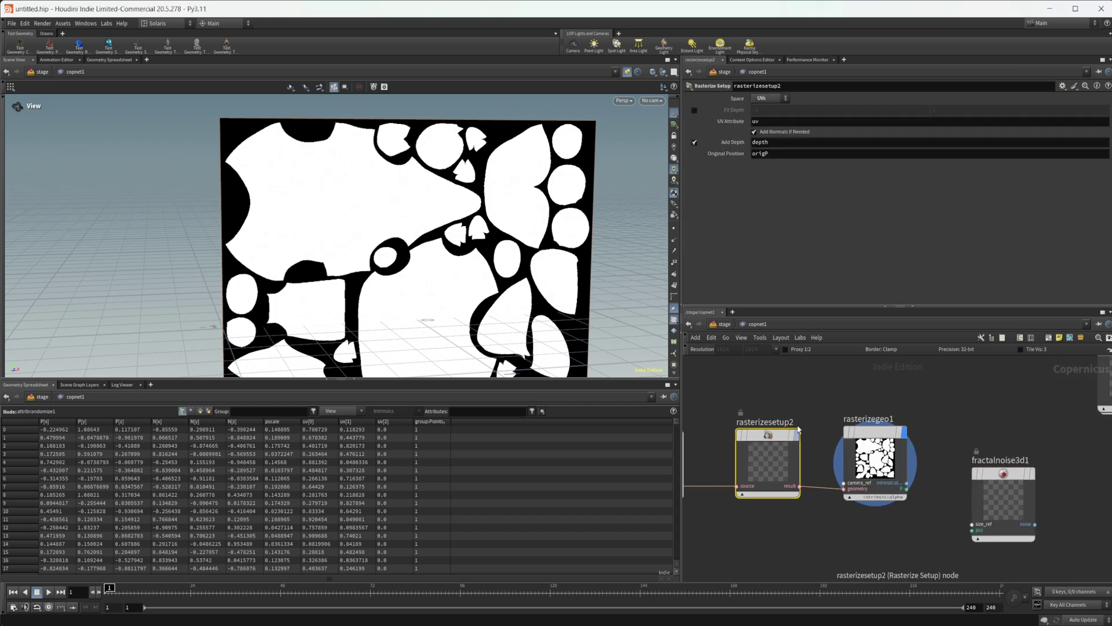
click(786, 155)
key(ctrl+c)
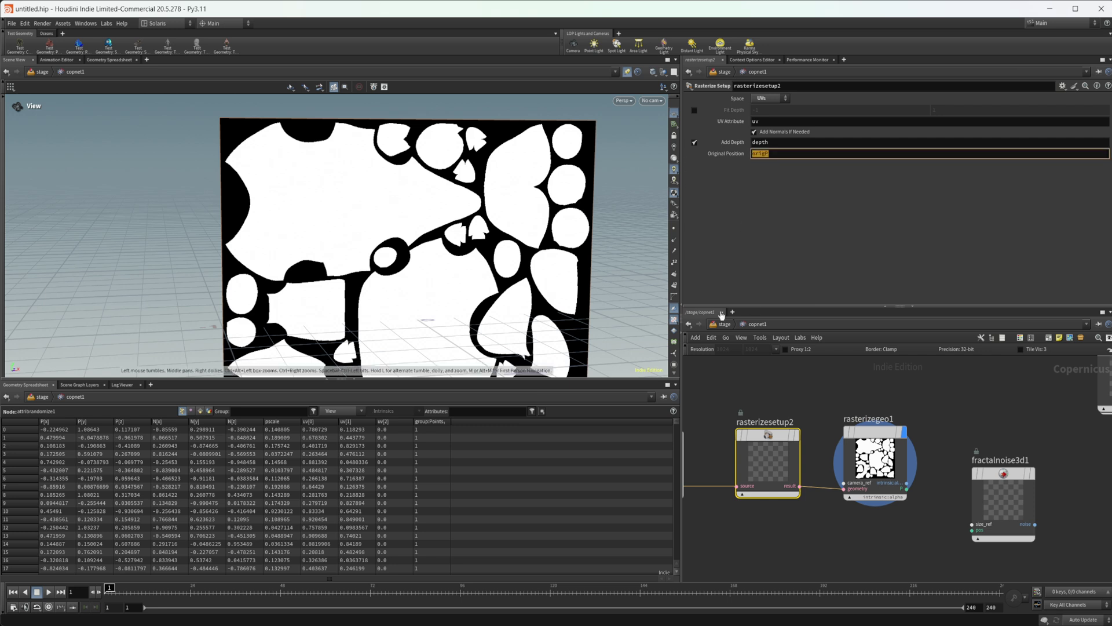
click(872, 461)
click(801, 156)
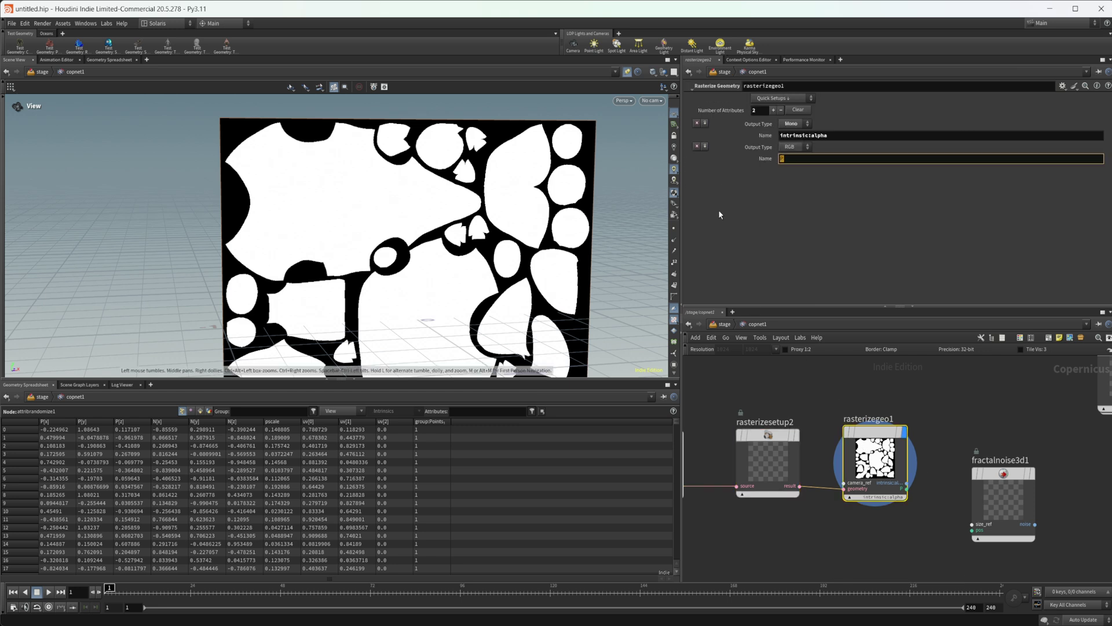
key(ctrl+v)
key(Return)
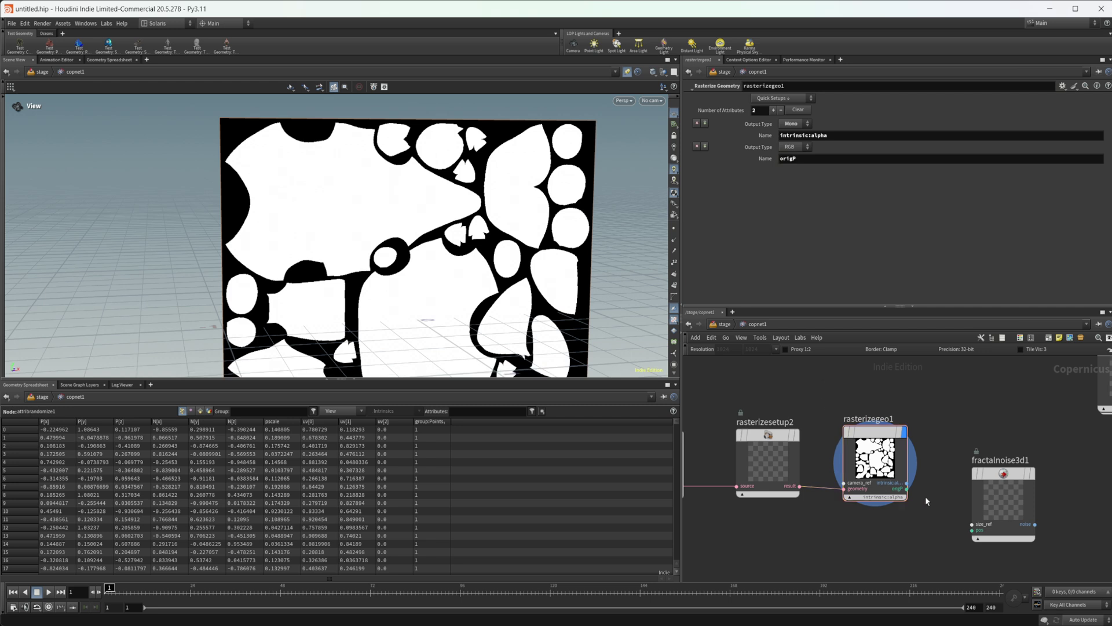
Wire the origP output into the Fractal Noise 3D node's pos input, and its noise output into the second Preview Material's basecolor.
scroll(926, 496, up, 2)
drag(893, 487, 987, 547)
middle_drag(964, 436, 849, 390)
scroll(864, 422, down, 2)
middle_drag(956, 474, 859, 475)
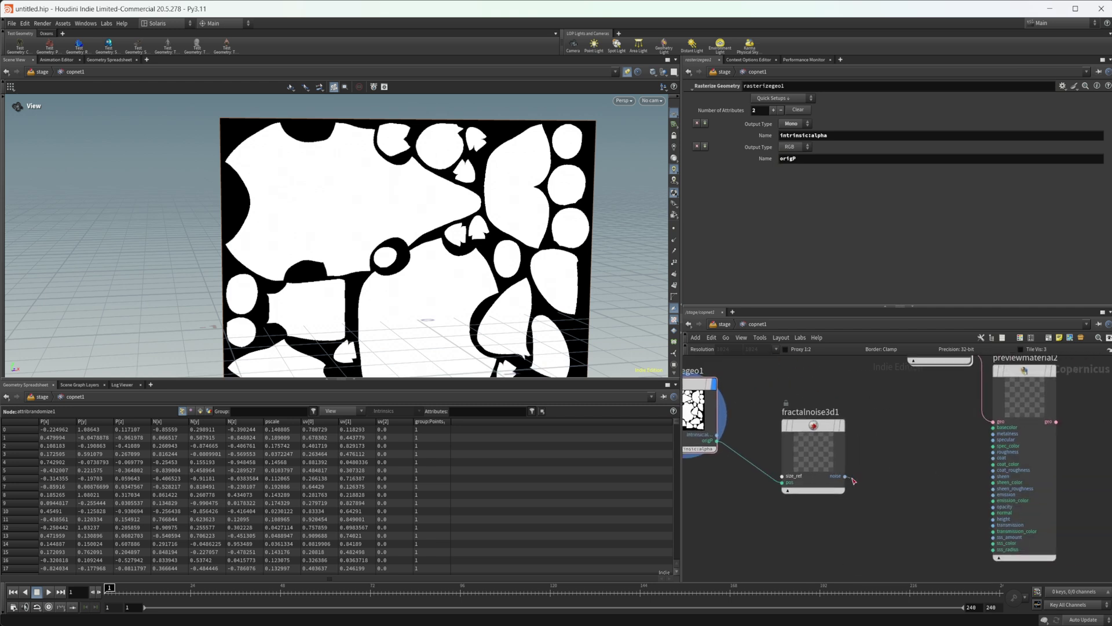
drag(848, 477, 994, 428)
Display the second Preview Material with plain shading, without wireframe, and inspect the noise along the toy's UV seams up close.
click(1022, 392)
key(r)
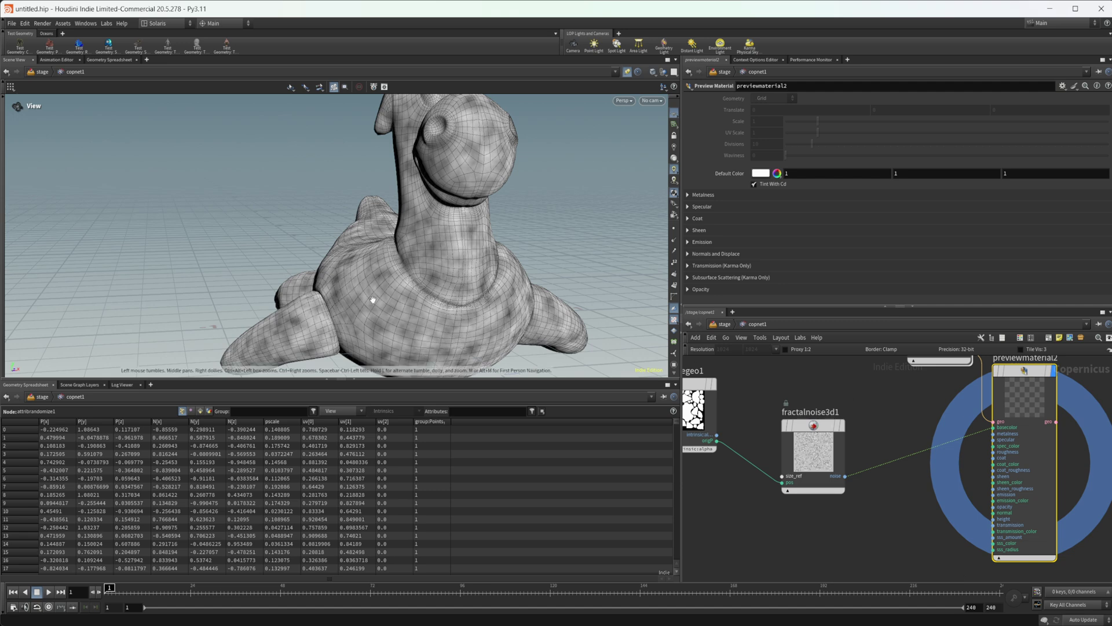
key(shift+w)
drag(344, 297, 428, 313)
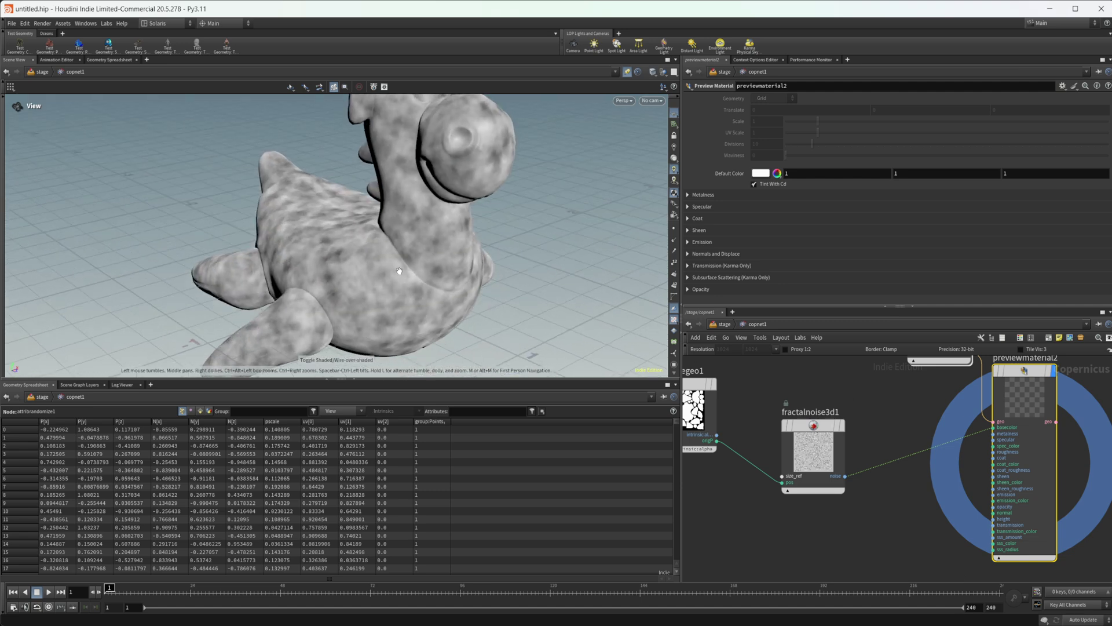
right_drag(429, 313, 566, 248)
drag(566, 248, 367, 296)
right_drag(368, 296, 418, 230)
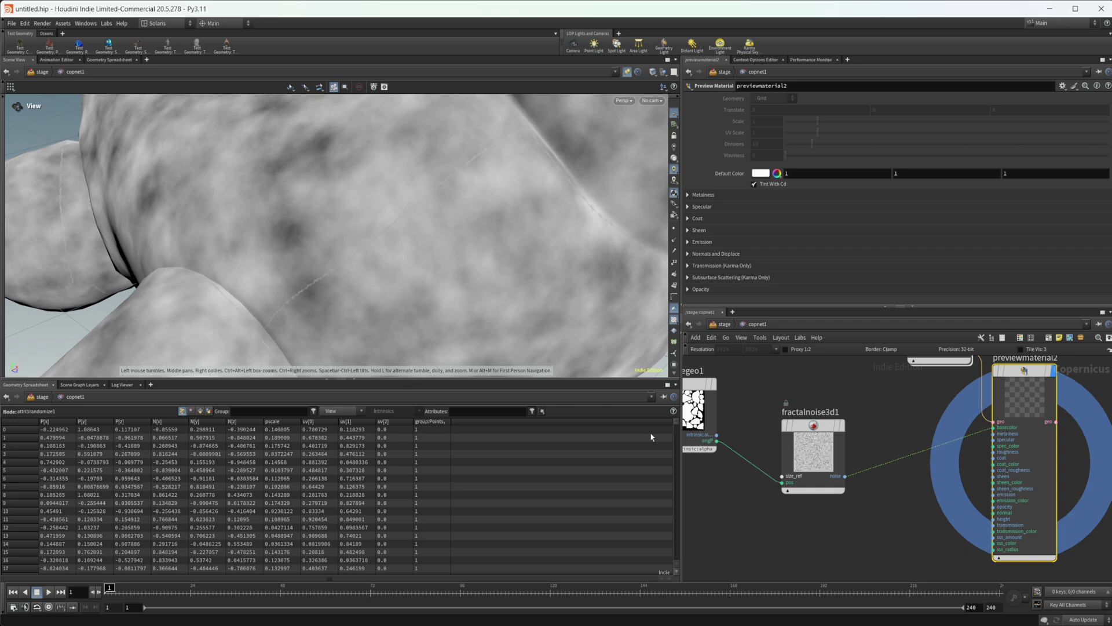
Add an Extrapolate Boundaries node and insert it on the wire between the Fractal Noise 3D and the second Preview Material.
scroll(933, 522, down, 5)
drag(928, 469, 908, 450)
middle_drag(939, 512, 868, 471)
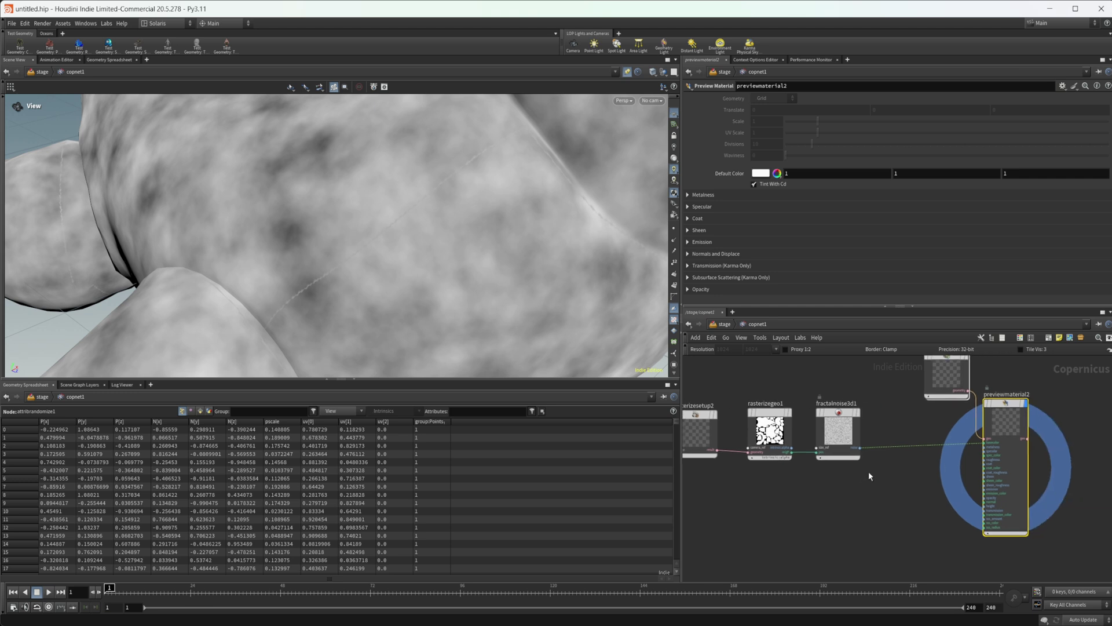
key(Tab)
text(bou)
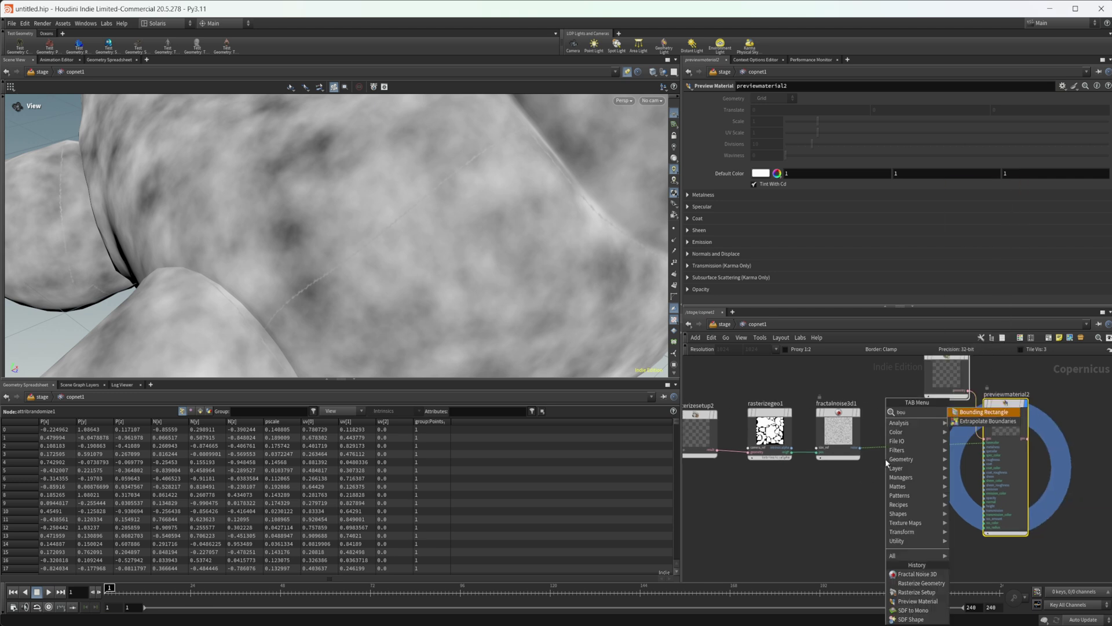
key(Down)
key(Return)
click(885, 457)
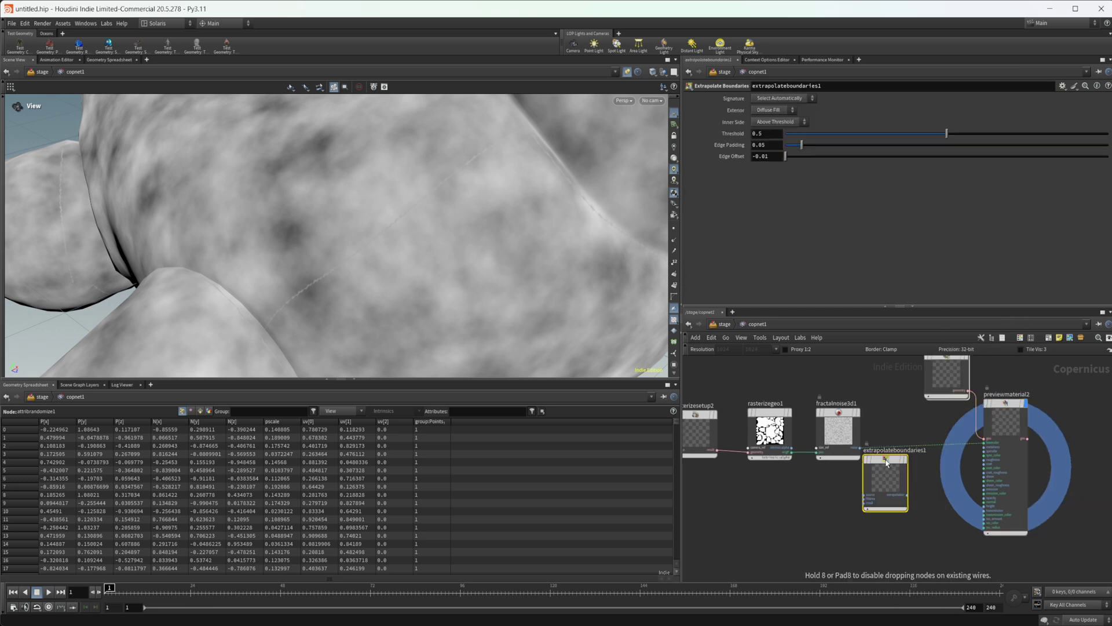
drag(886, 477, 914, 419)
scroll(906, 452, up, 3)
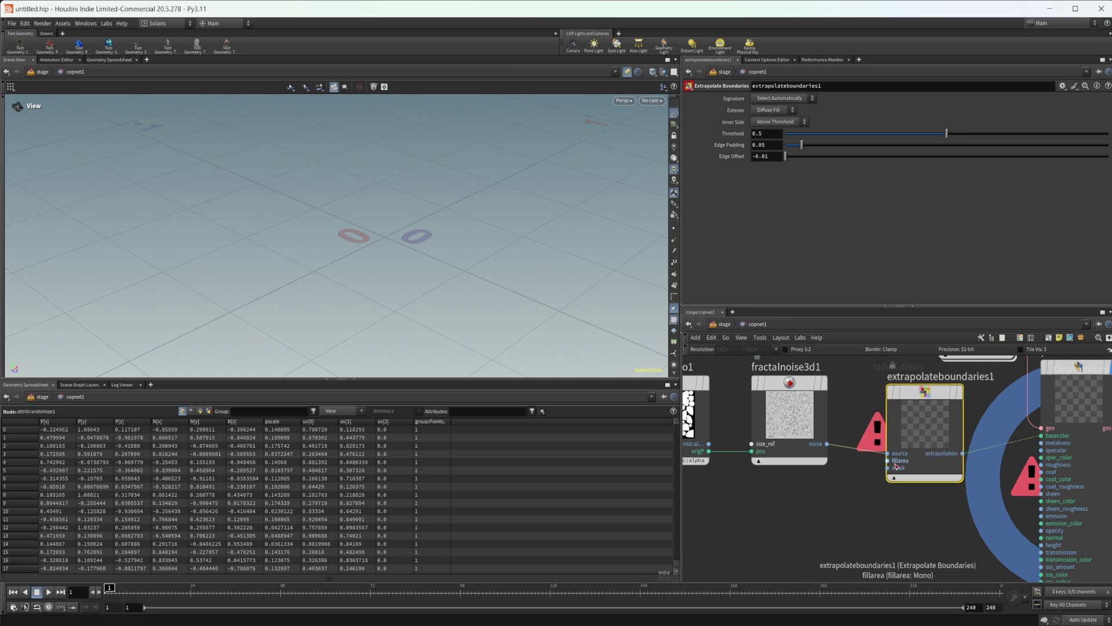
Wire the Rasterize Geometry node's intrinsic:alpha output into the Extrapolate Boundaries node's fillarea input.
middle_drag(812, 513, 871, 504)
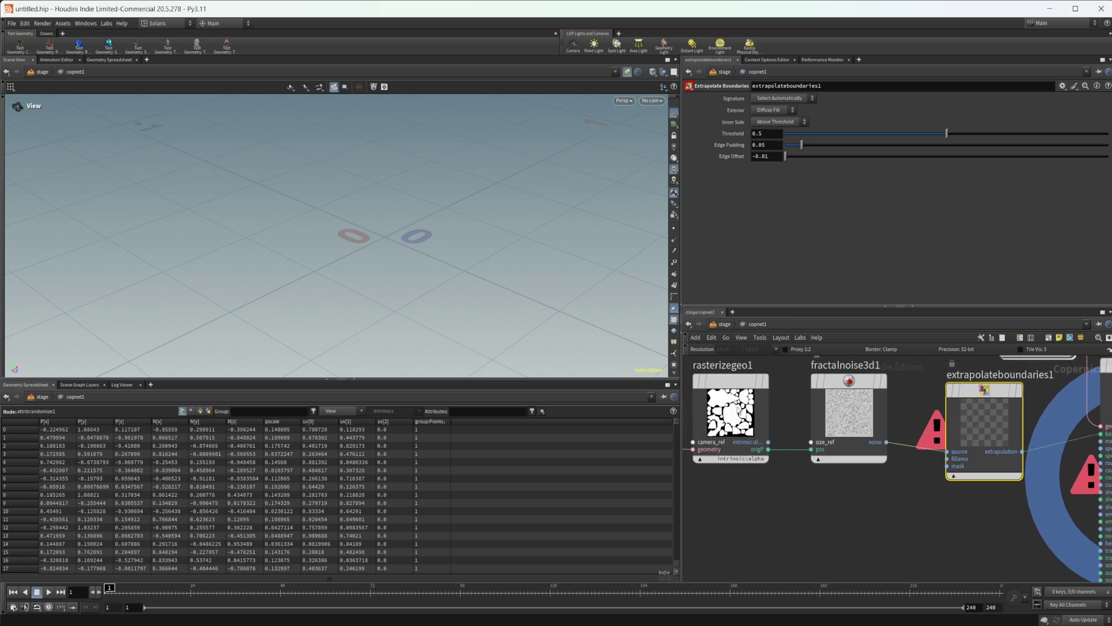
click(740, 413)
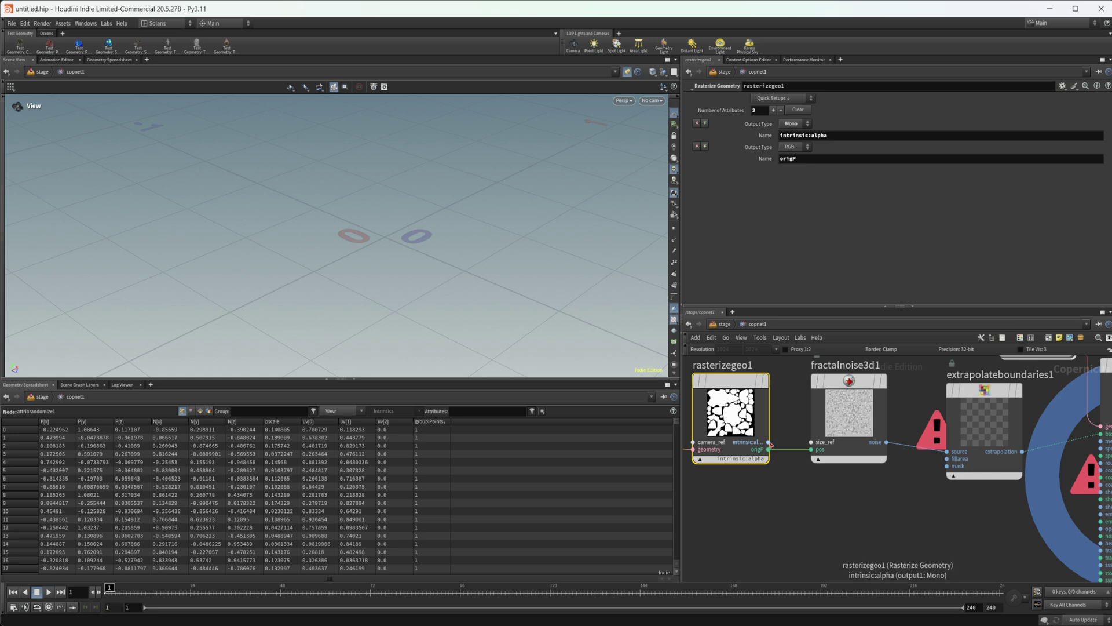
drag(769, 443, 948, 458)
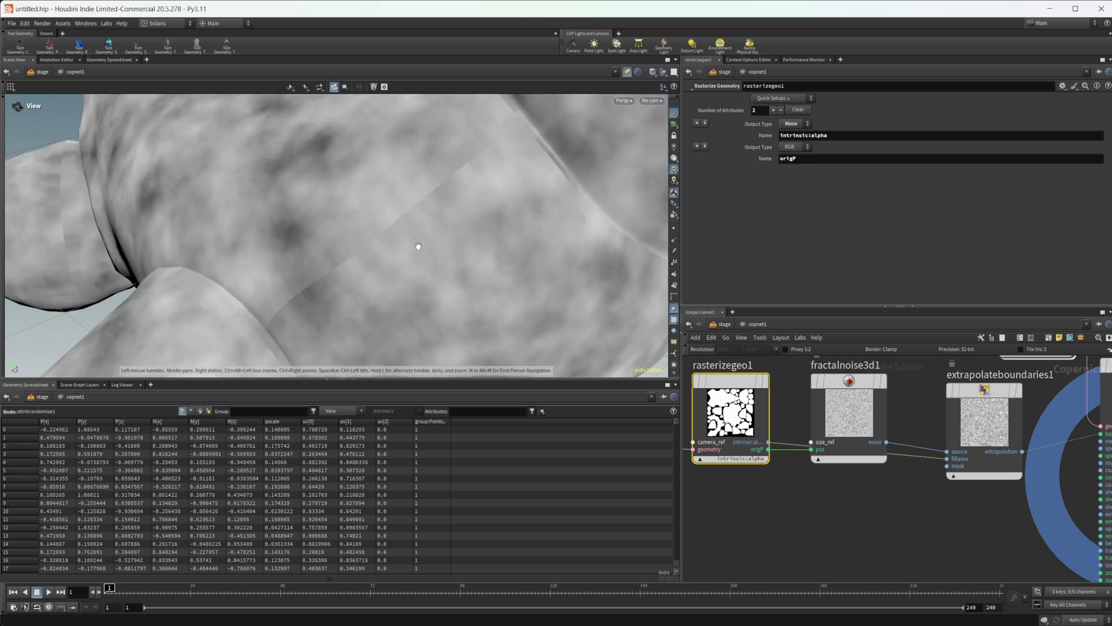
Set the Extrapolate Boundaries node's Edge Padding to 0.01 and Edge Offset to -0.001.
click(979, 419)
click(779, 148)
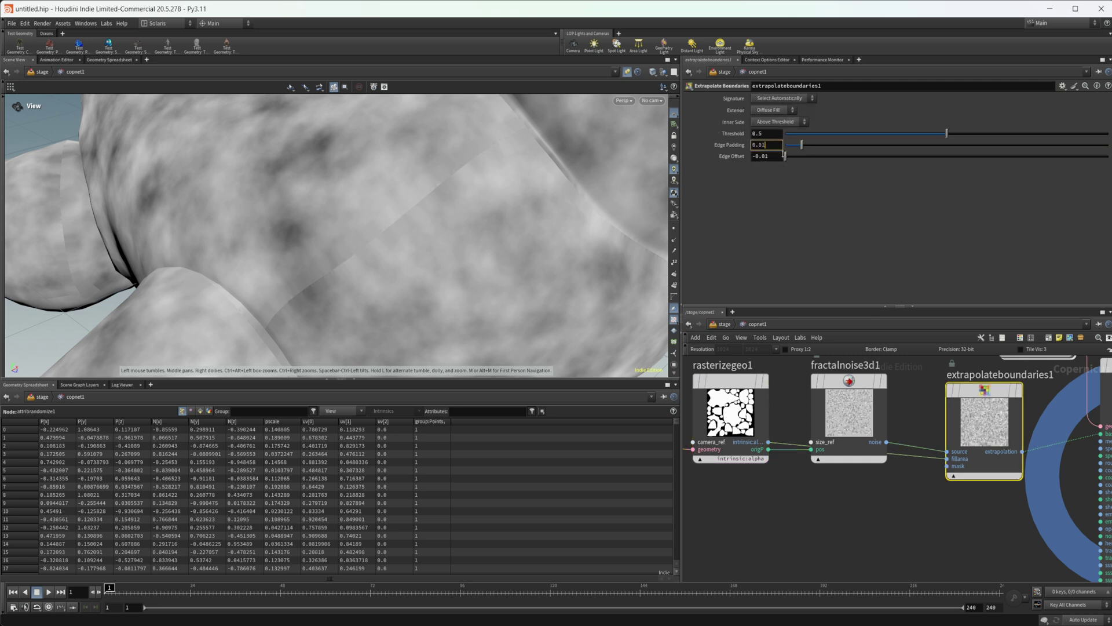
click(766, 158)
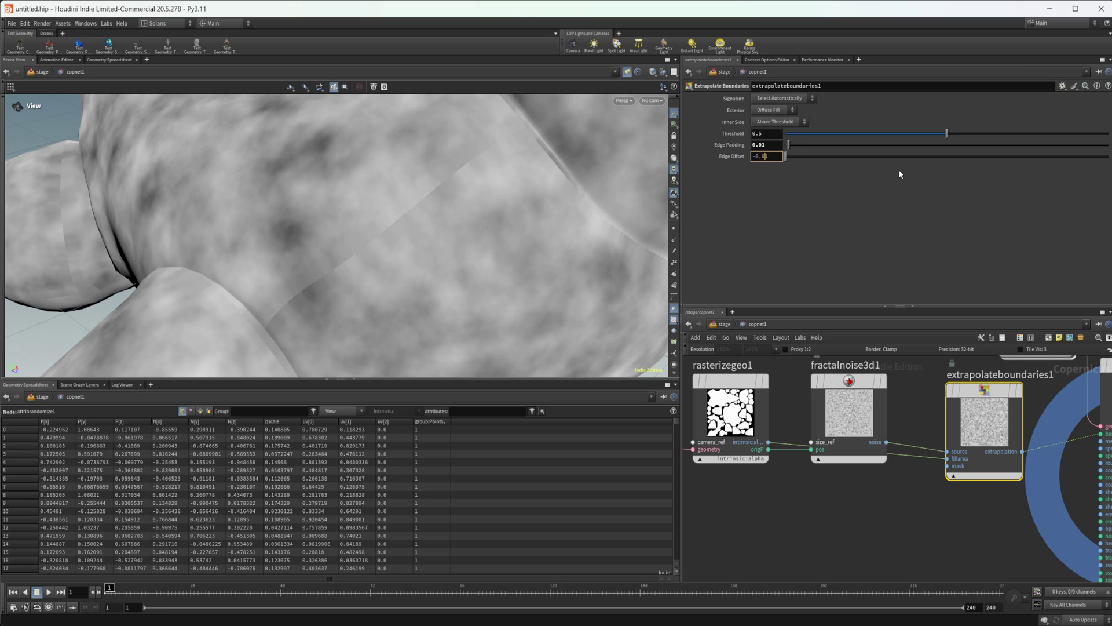
text(-0.001)
key(Return)
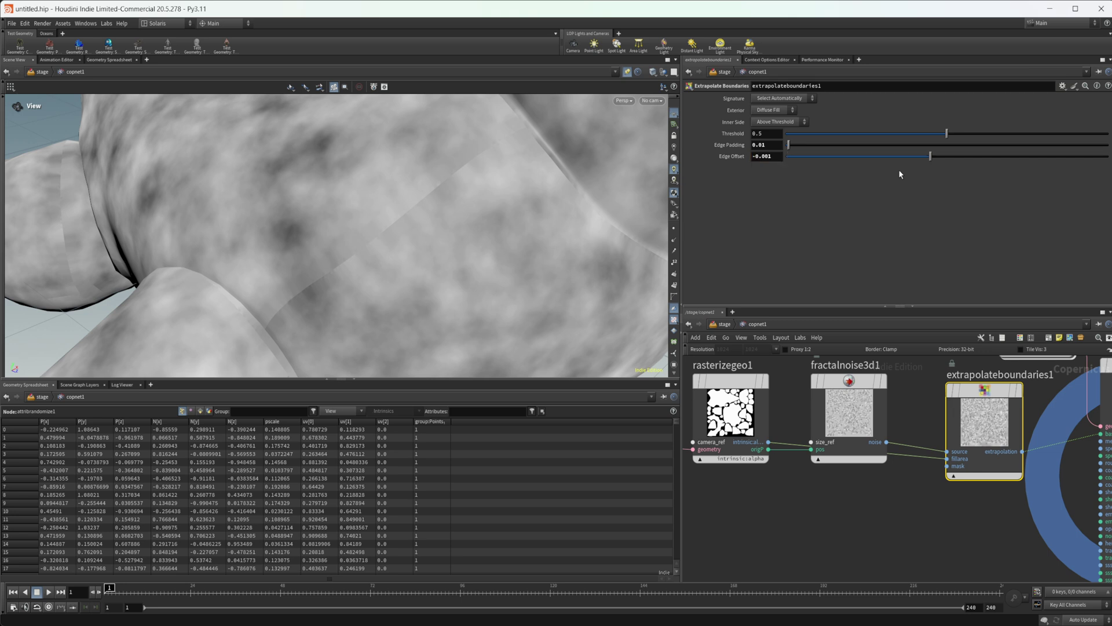
Examine the toy's body and flippers up close for remaining seams in the noise texture.
scroll(427, 236, down, 10)
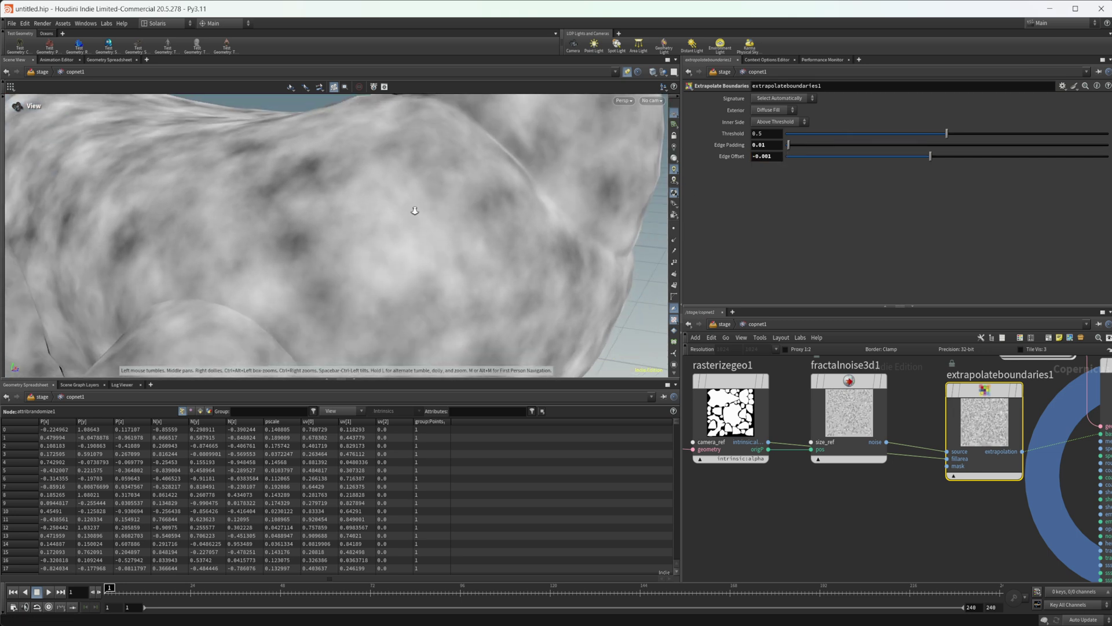
scroll(371, 243, up, 10)
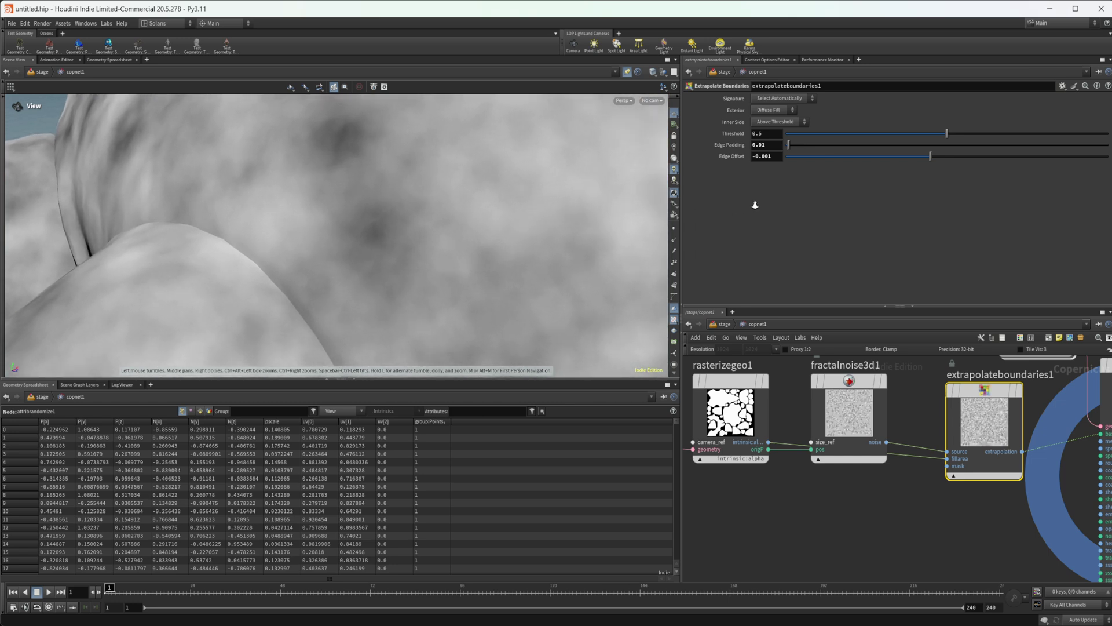
scroll(372, 234, up, 5)
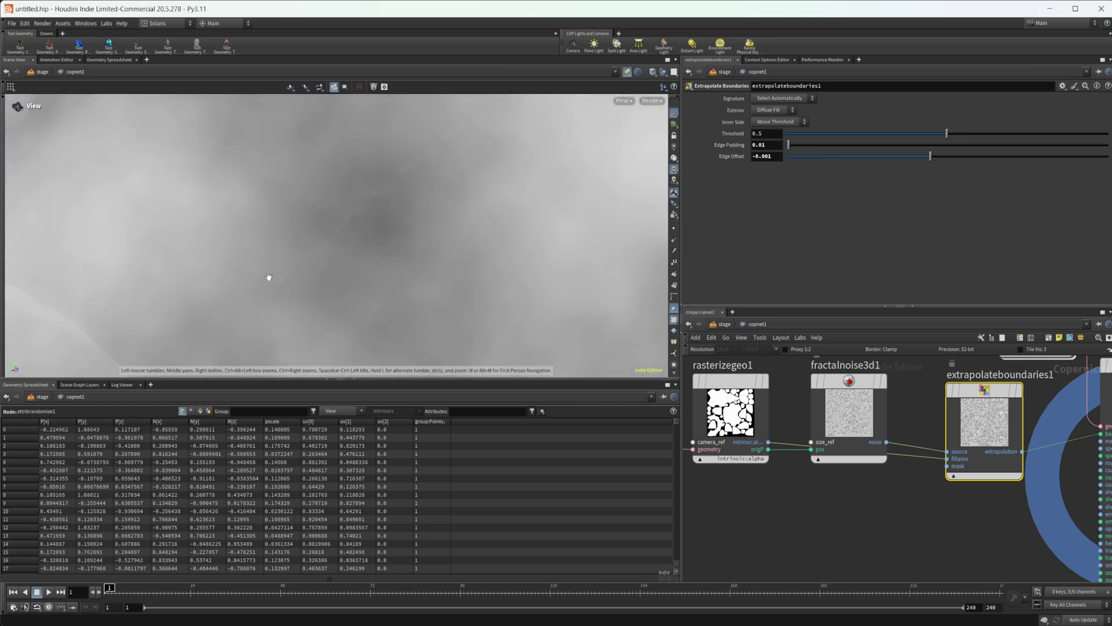
mouse_move(375, 236)
mouse_down()
mouse_move(355, 236)
mouse_move(370, 219)
mouse_up()
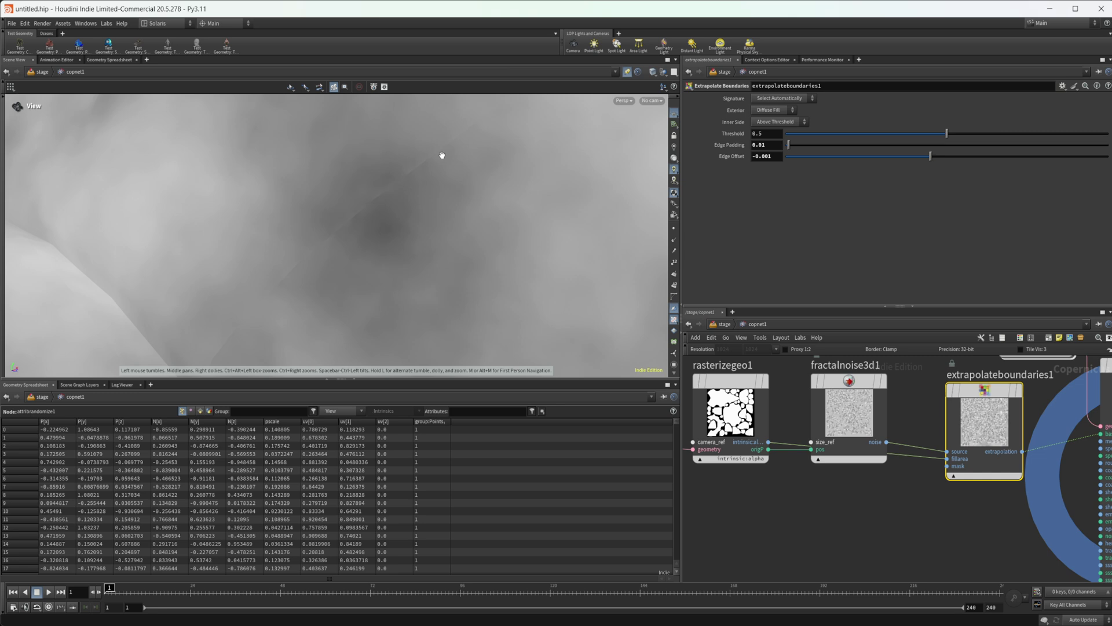
drag(474, 172, 431, 187)
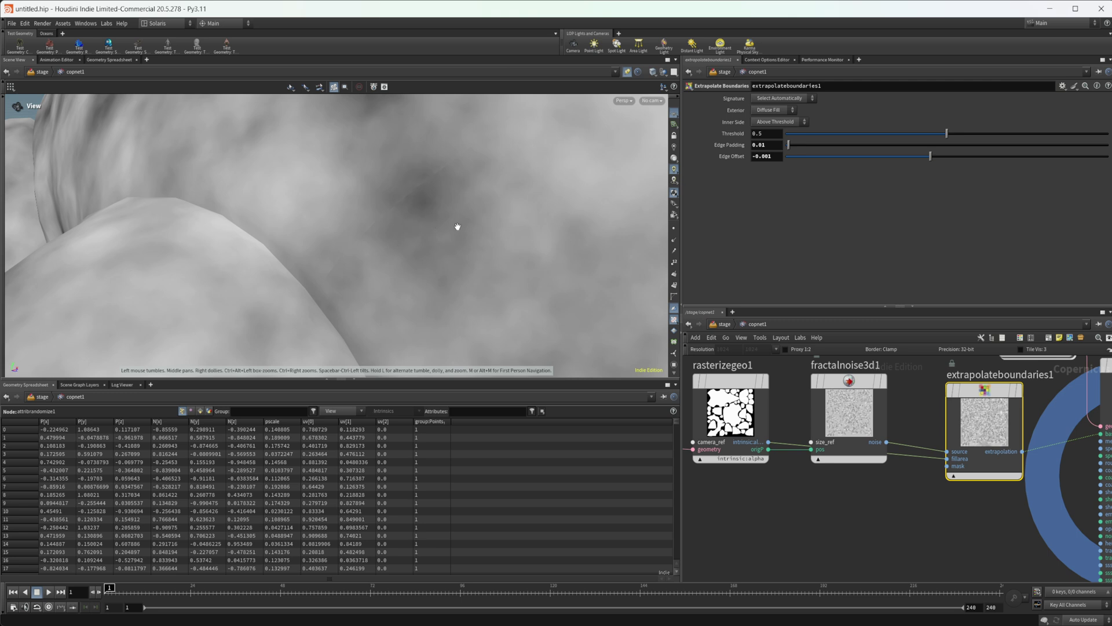
drag(442, 189, 294, 286)
Find the "seam" recipe and place its Layer, Rasterize Setup and Wrangle nodes below the existing noise chain.
scroll(840, 504, down, 1)
middle_drag(794, 514, 864, 509)
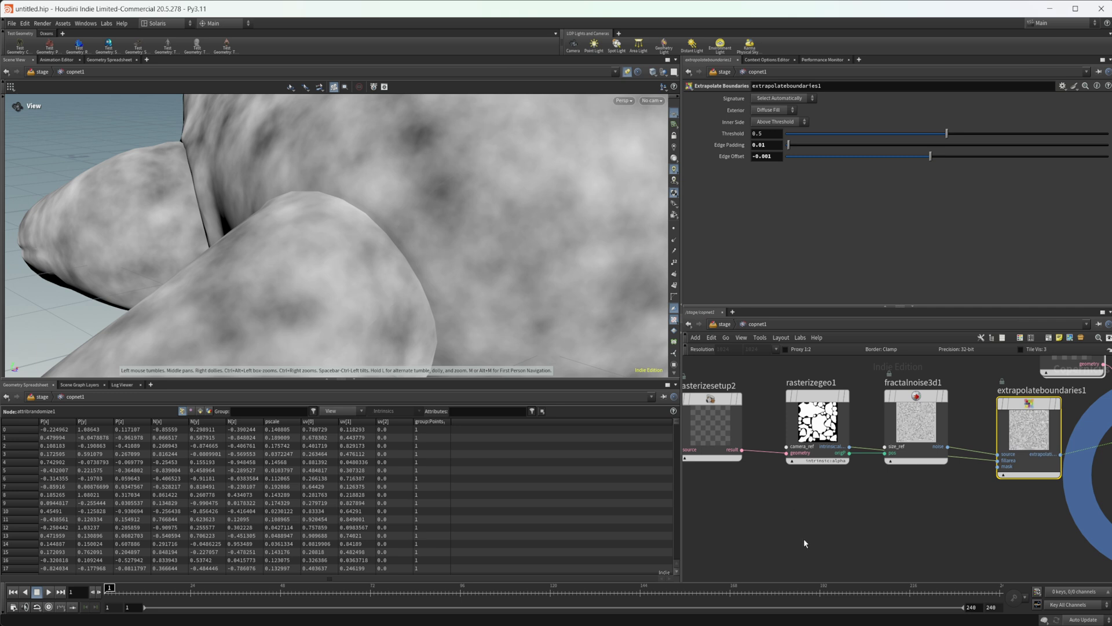
middle_drag(805, 538, 776, 486)
key(Tab)
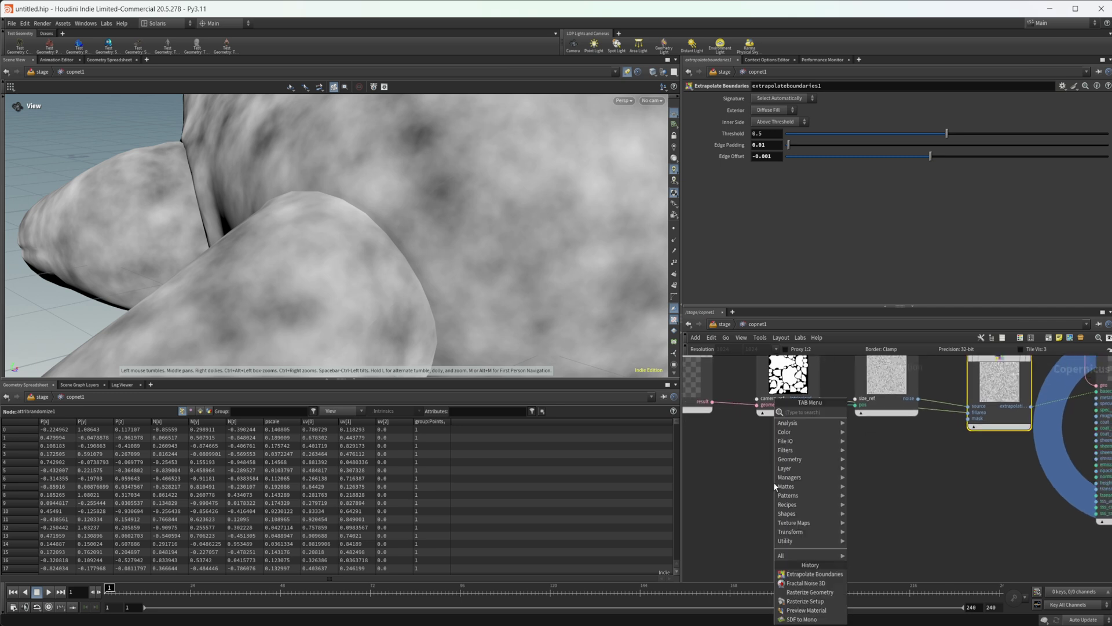
text(seam)
key(Return)
click(775, 486)
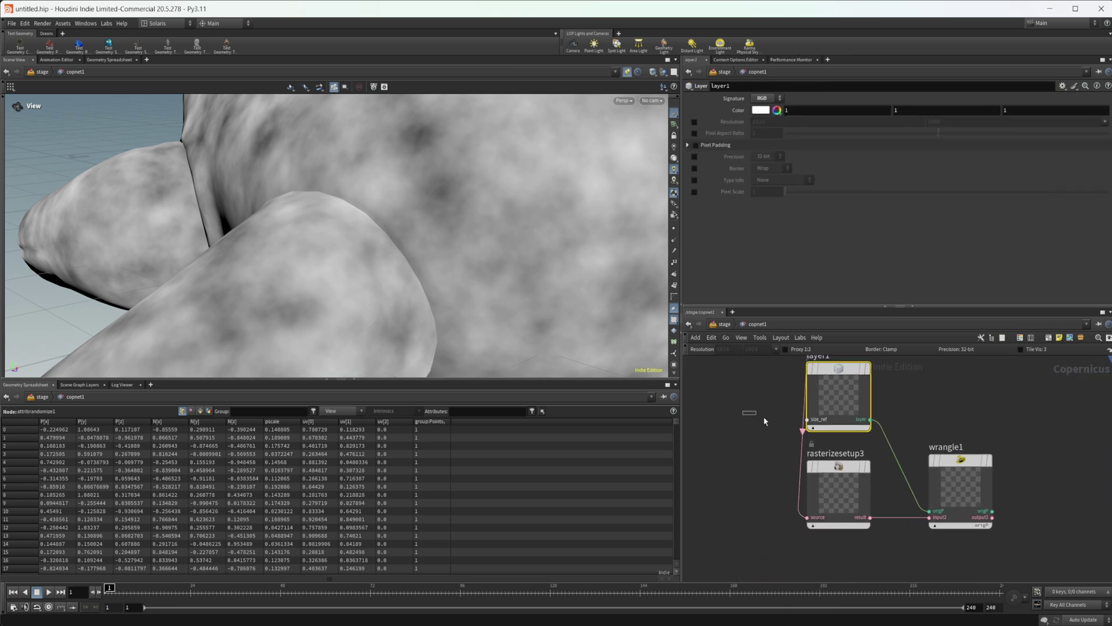
drag(745, 411, 993, 525)
Wire the SOP Import node's geometry output into the source input of the recipe's Rasterize Setup node.
middle_drag(711, 418, 790, 515)
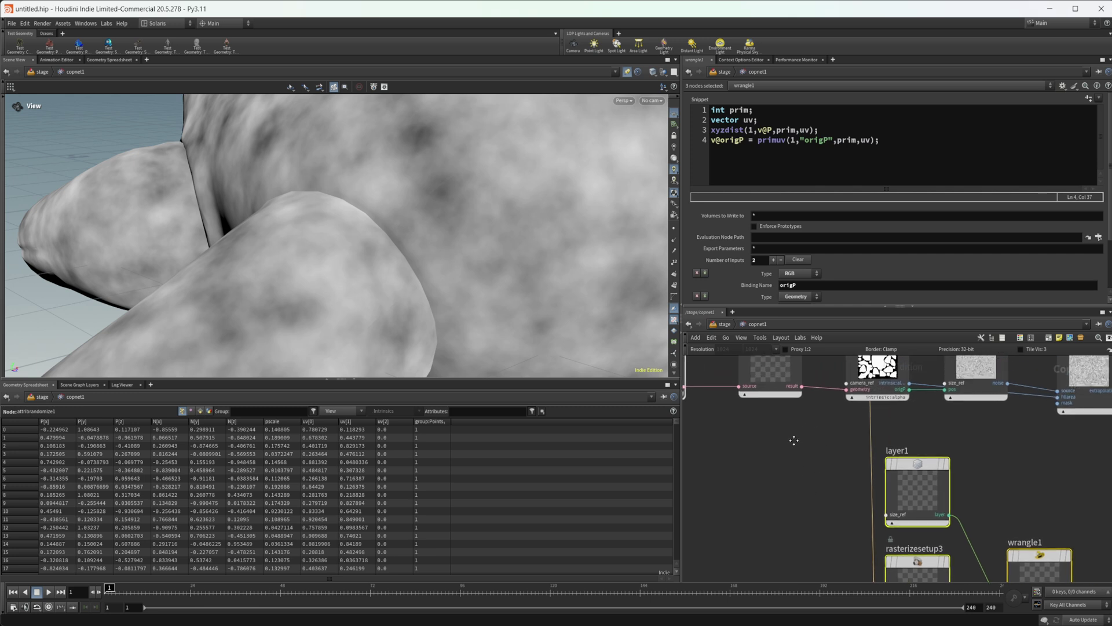
middle_drag(794, 440, 876, 487)
scroll(808, 486, up, 1)
scroll(876, 487, down, 1)
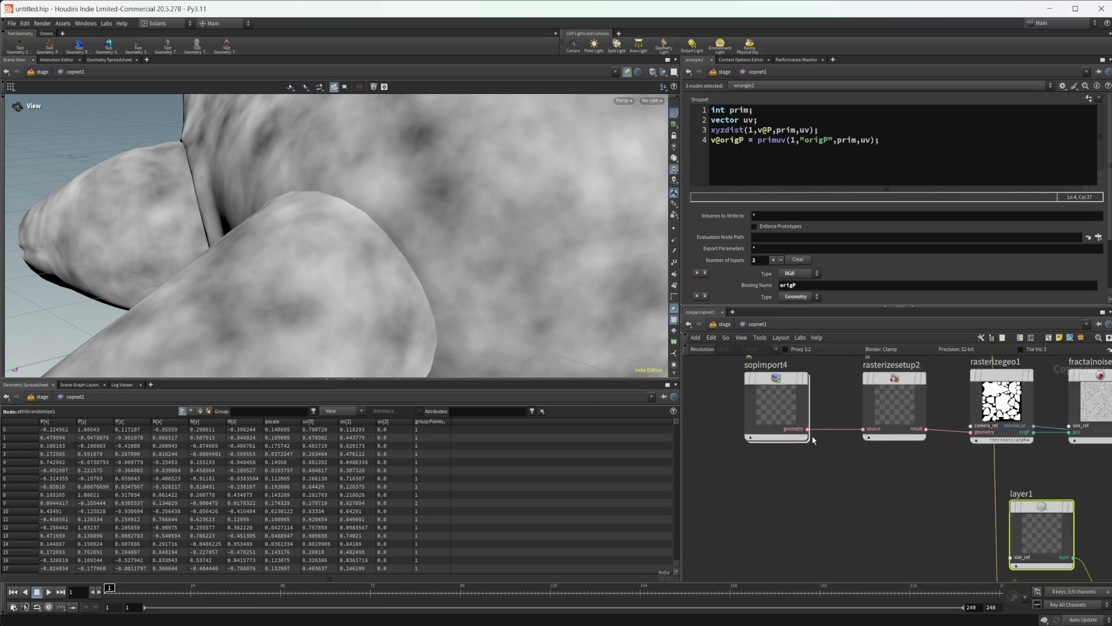
click(807, 429)
middle_drag(928, 574, 874, 447)
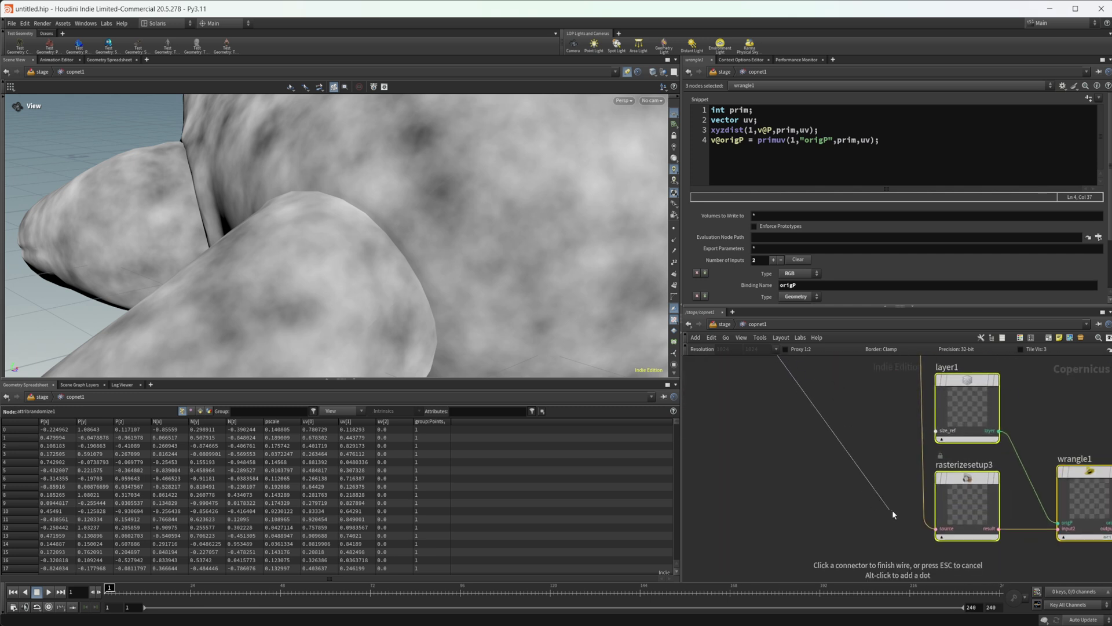
click(927, 525)
Display the recipe's Wrangle output and review the parameters of its Rasterize Setup and Wrangle nodes.
middle_drag(887, 505, 701, 504)
mouse_move(902, 456)
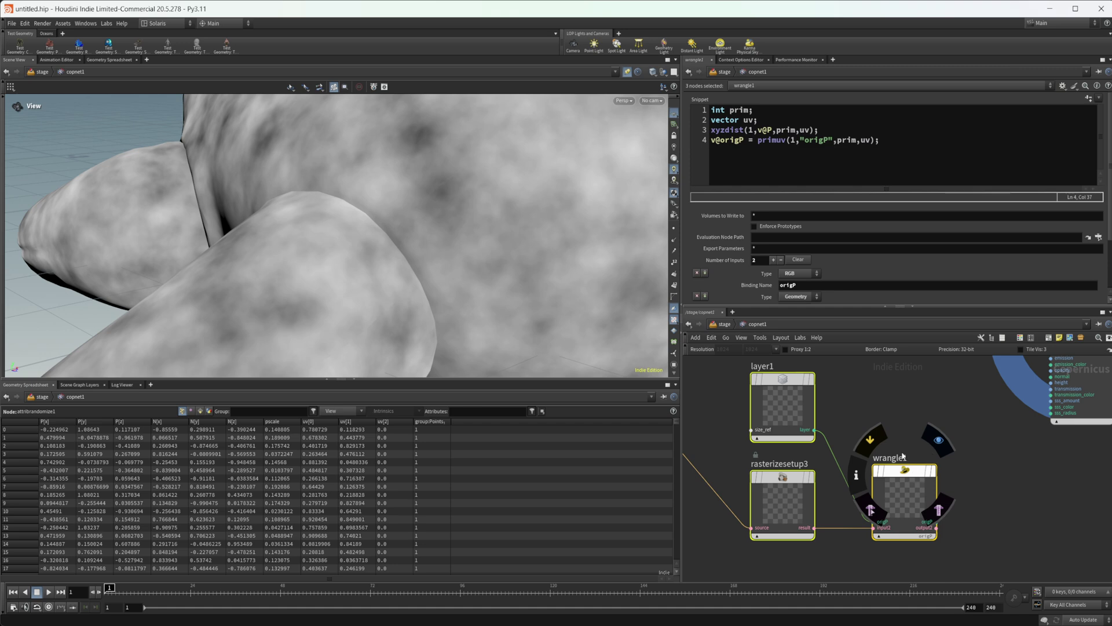
click(909, 482)
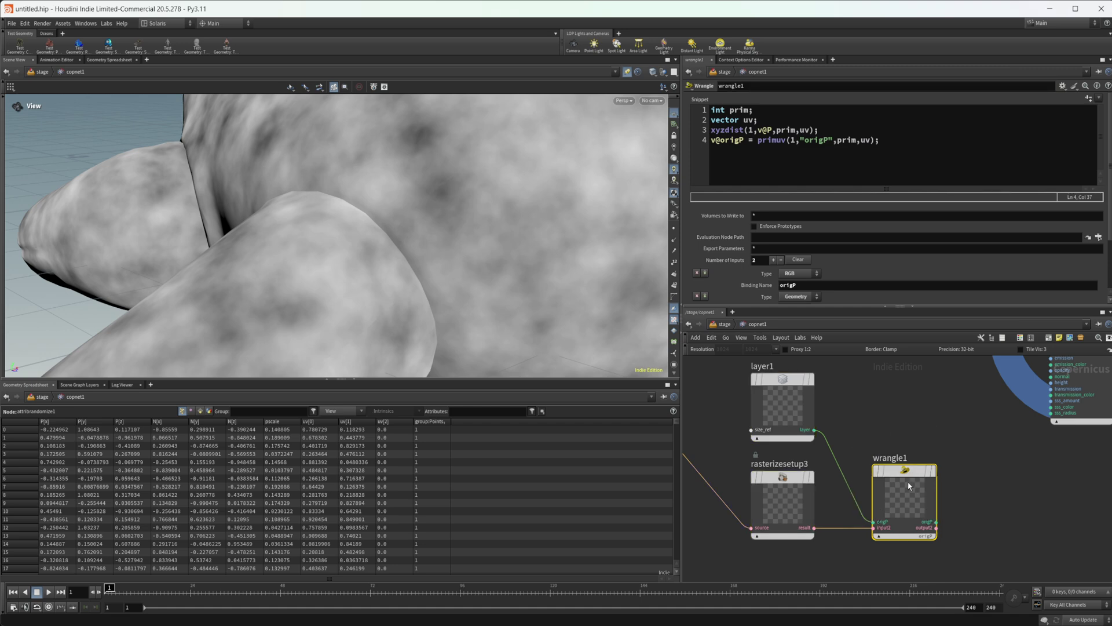
key(r)
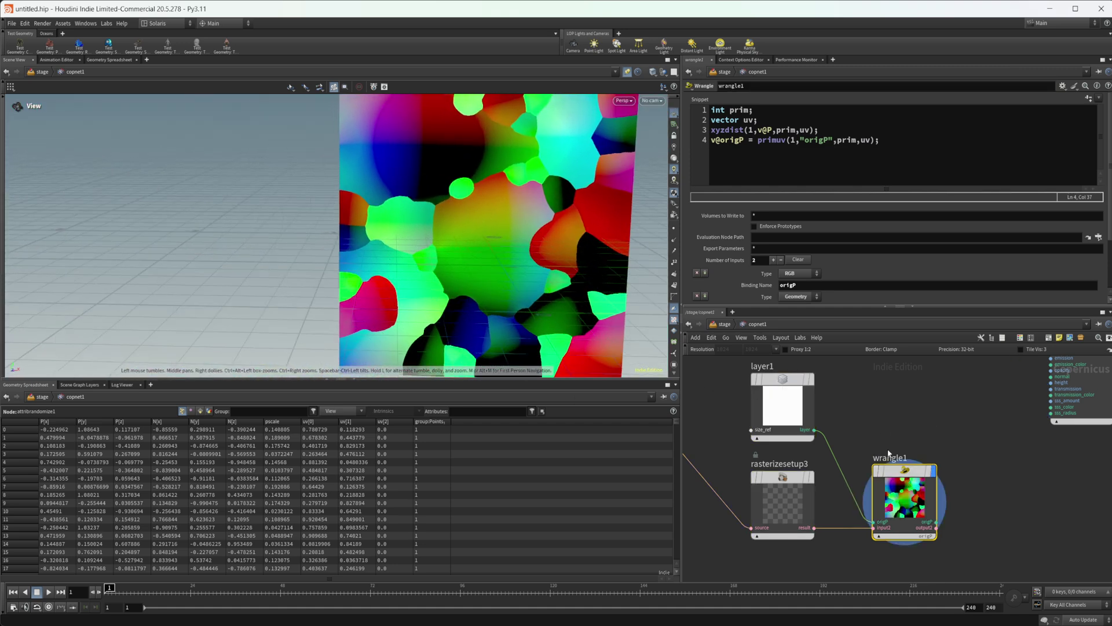
click(794, 498)
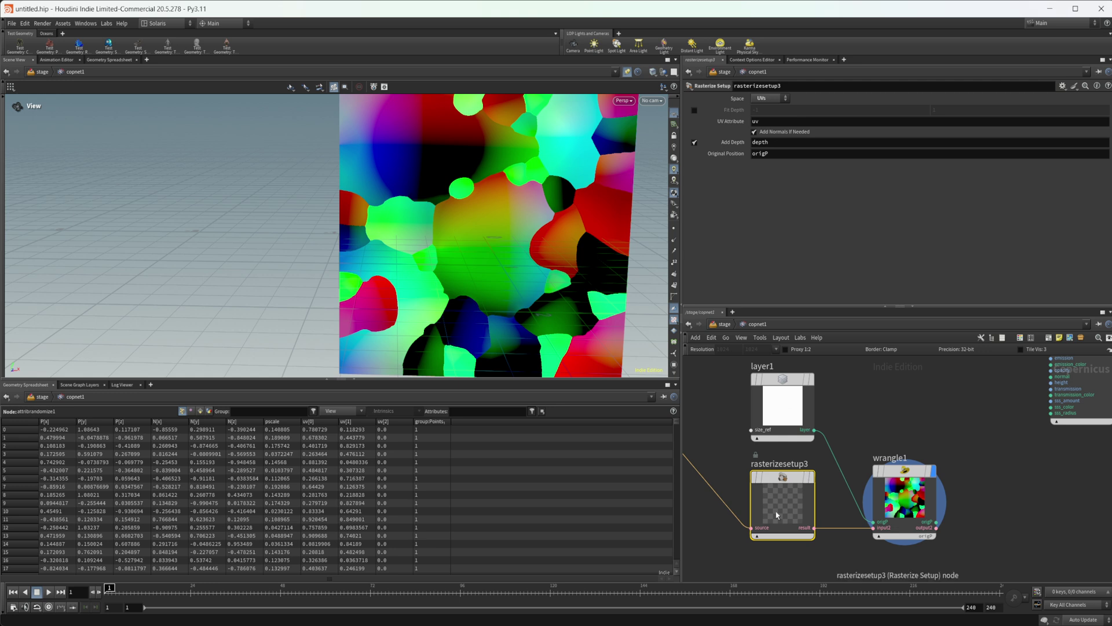
click(904, 495)
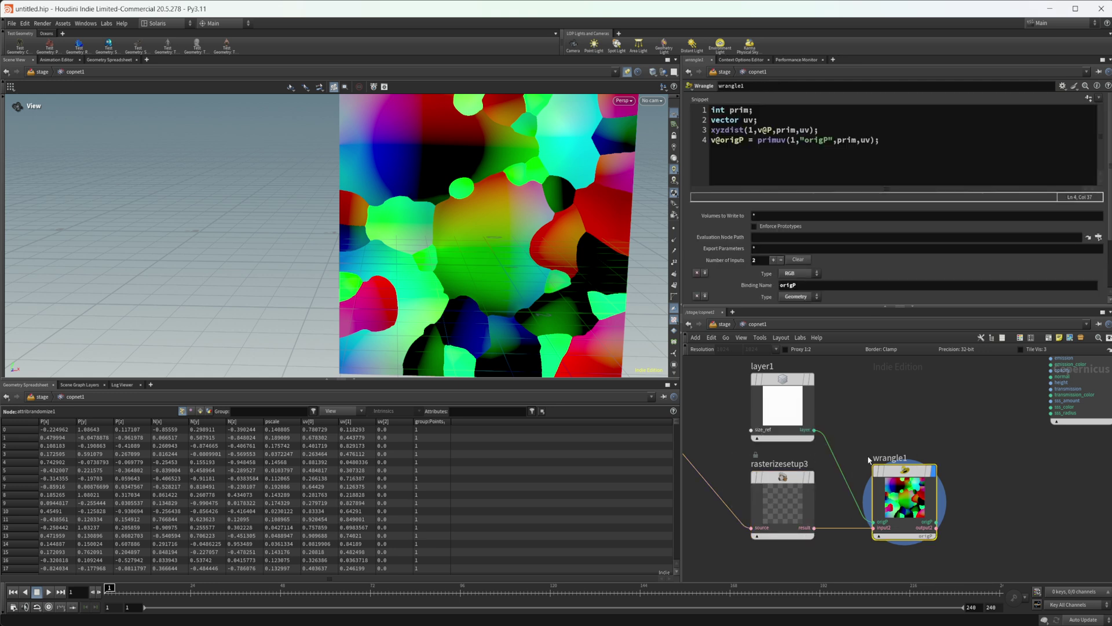
Review the Wrangle's input bindings and the parameters of the Layer and Rasterize Setup nodes feeding it.
scroll(753, 272, down, 3)
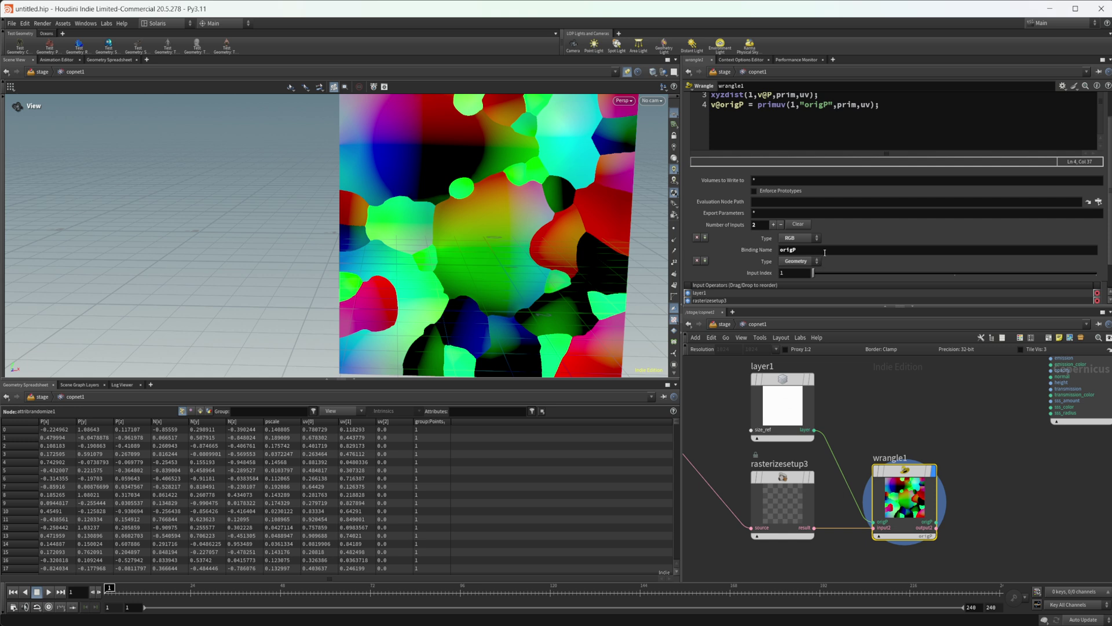
double_click(825, 253)
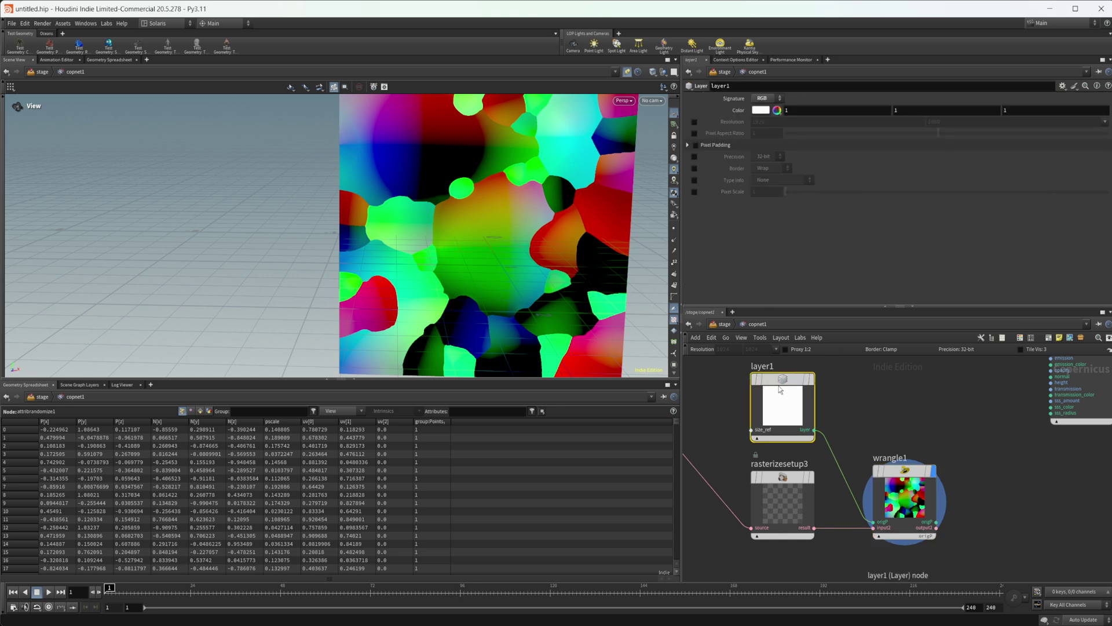
click(891, 482)
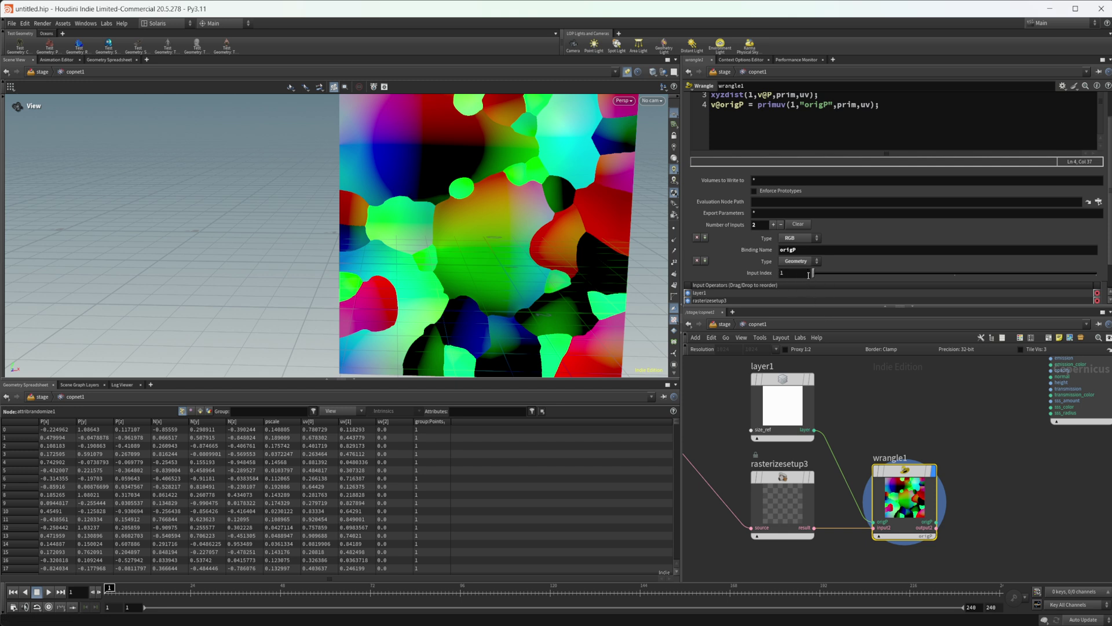
scroll(817, 243, up, 2)
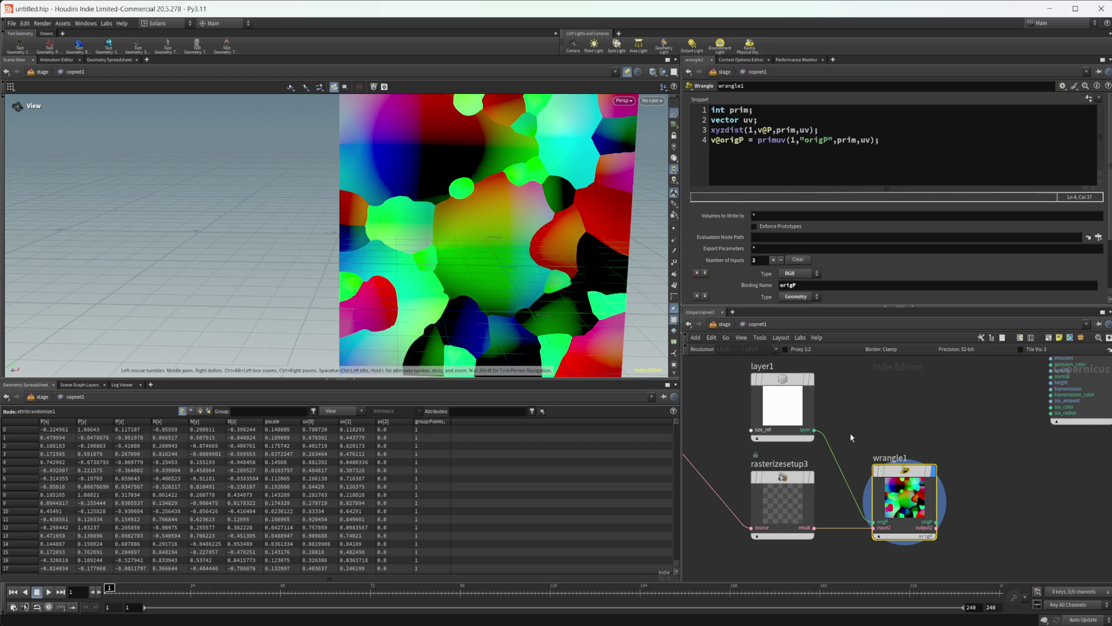
scroll(850, 433, down, 3)
click(800, 471)
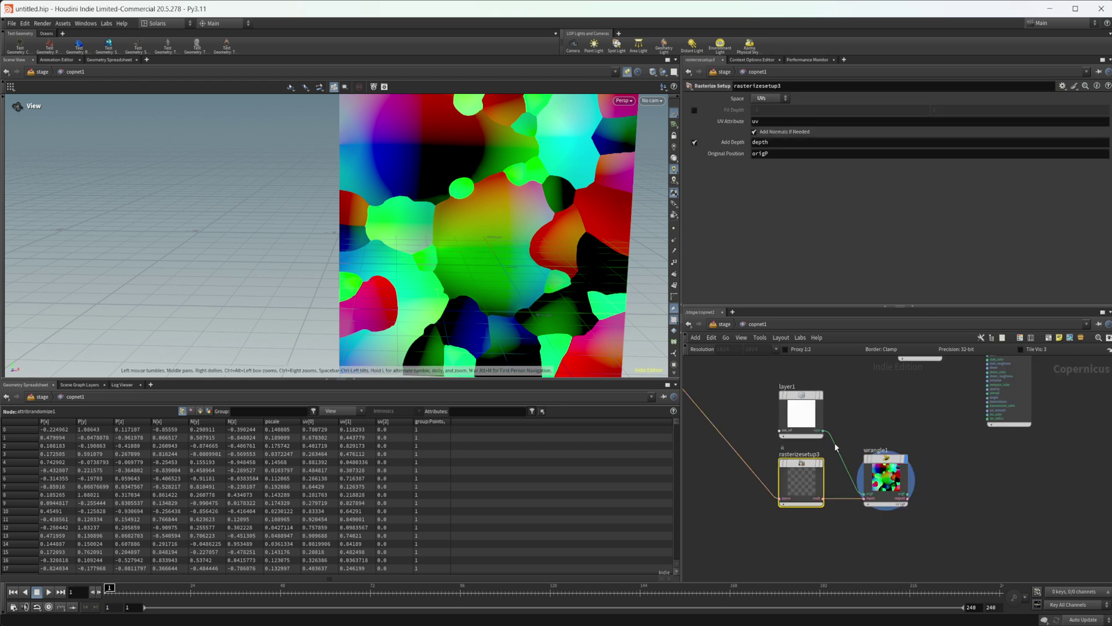
Display the Rasterize Geometry node's intrinsic:alpha and origP outputs and compare them with the Wrangle's origP output.
middle_drag(875, 408, 994, 537)
scroll(920, 470, up, 3)
click(886, 446)
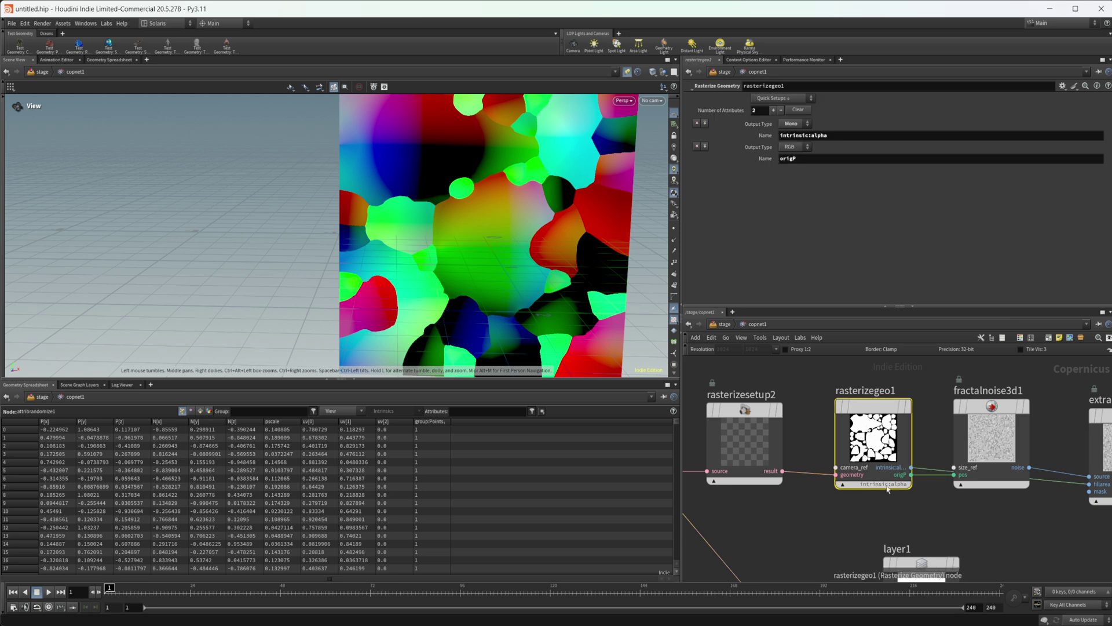
click(900, 484)
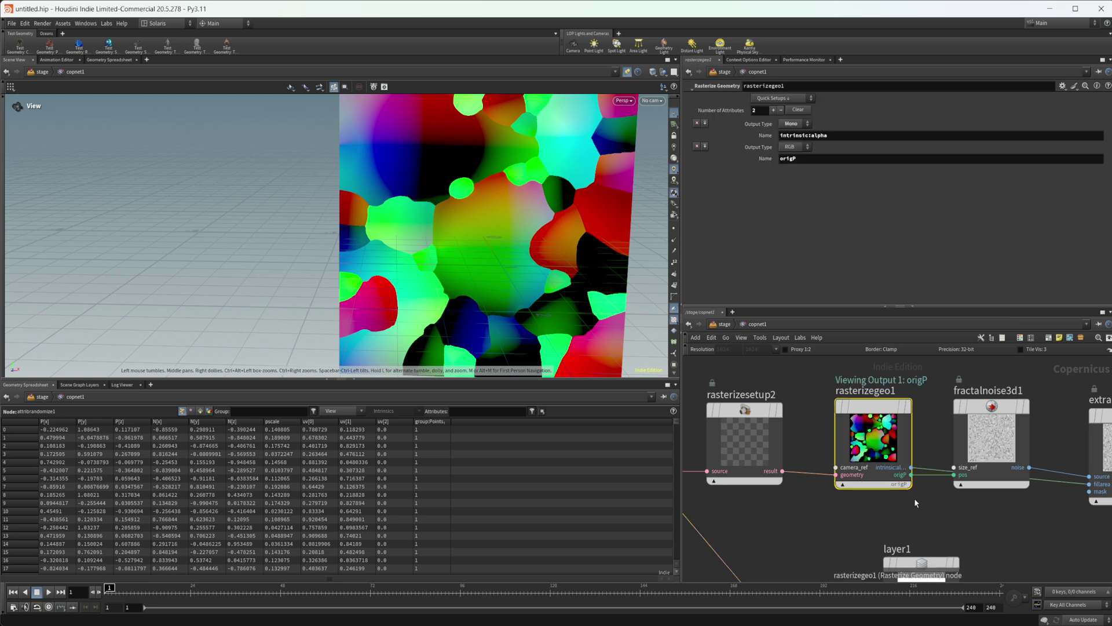
click(906, 405)
scroll(487, 284, down, 2)
middle_drag(463, 282, 411, 290)
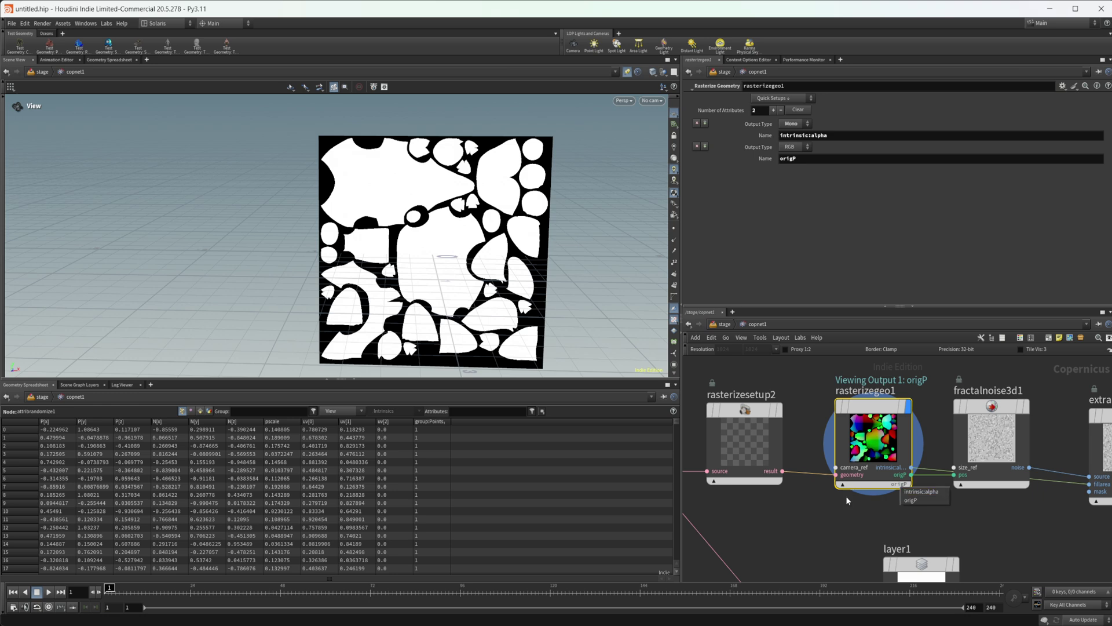
scroll(440, 249, up, 5)
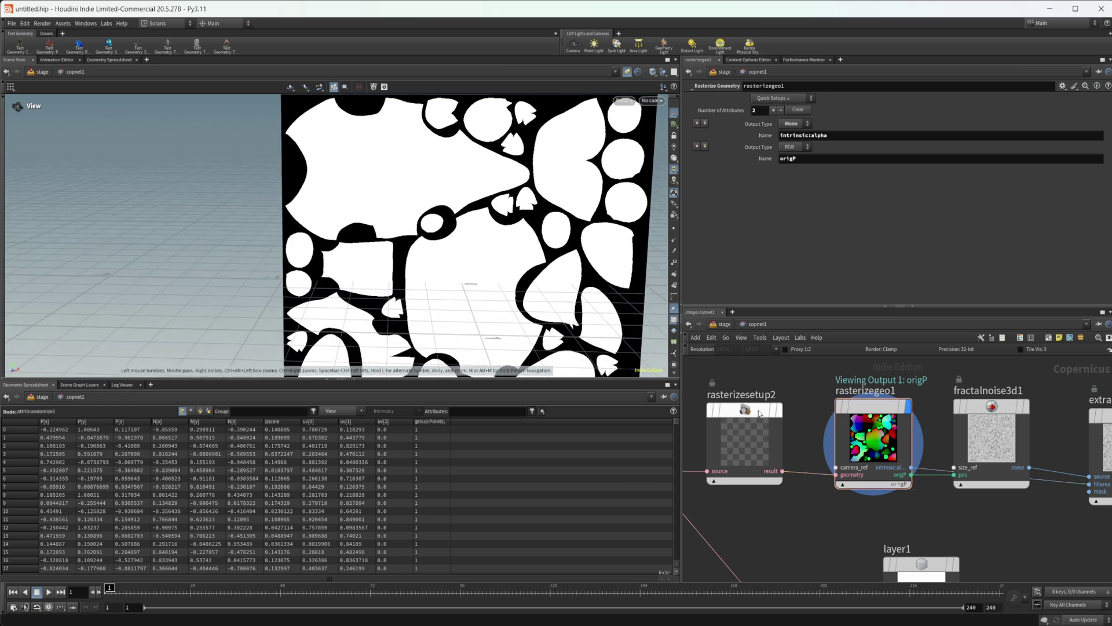
click(896, 478)
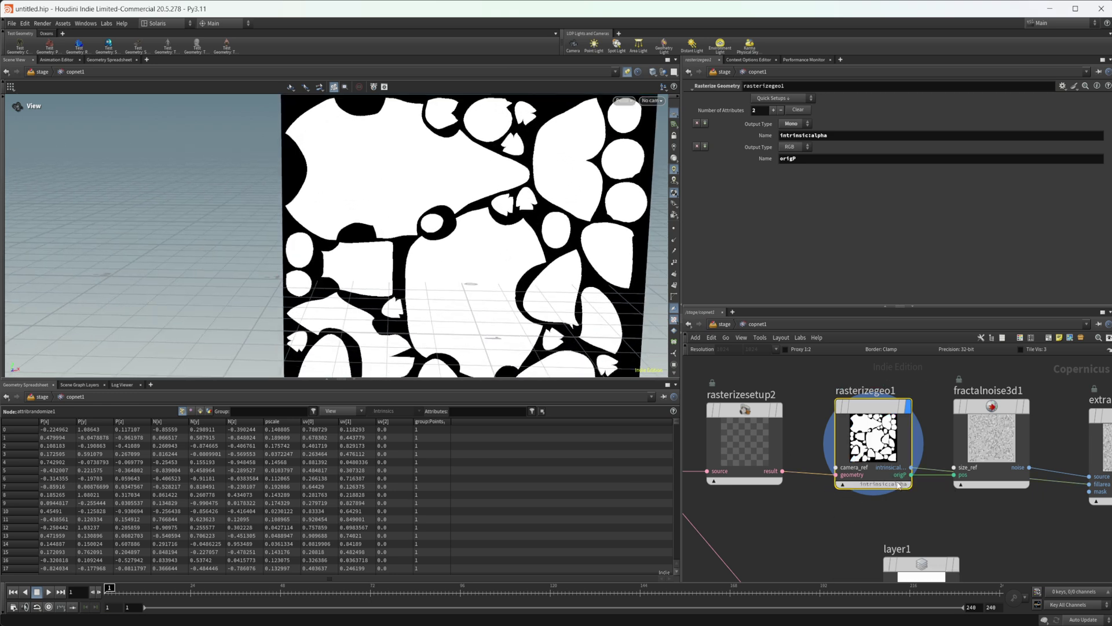
click(895, 479)
click(797, 505)
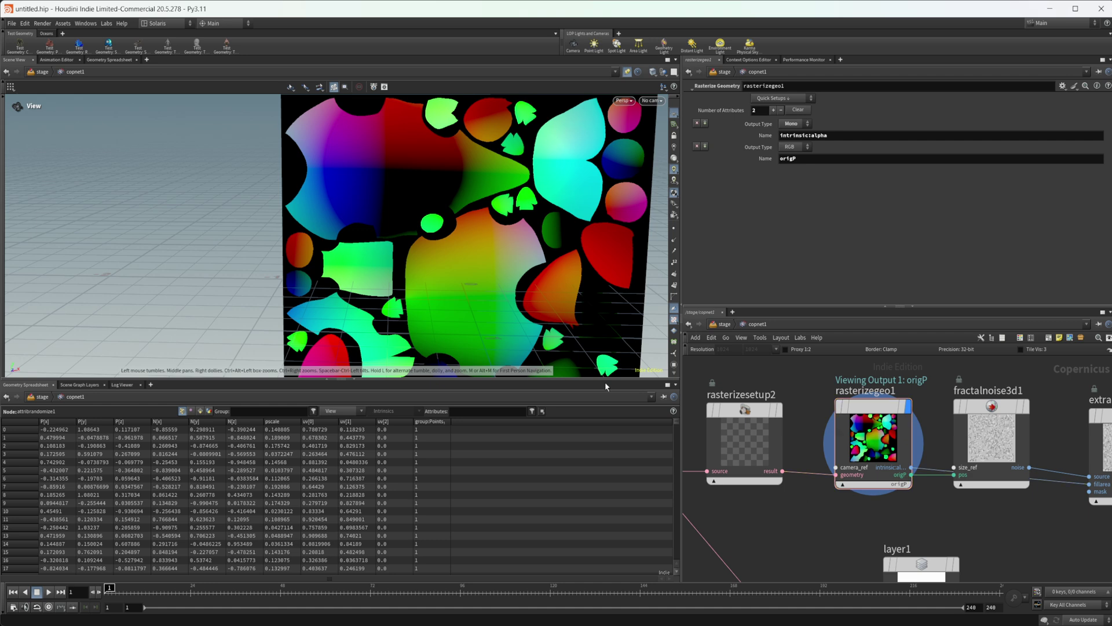
drag(390, 183, 467, 215)
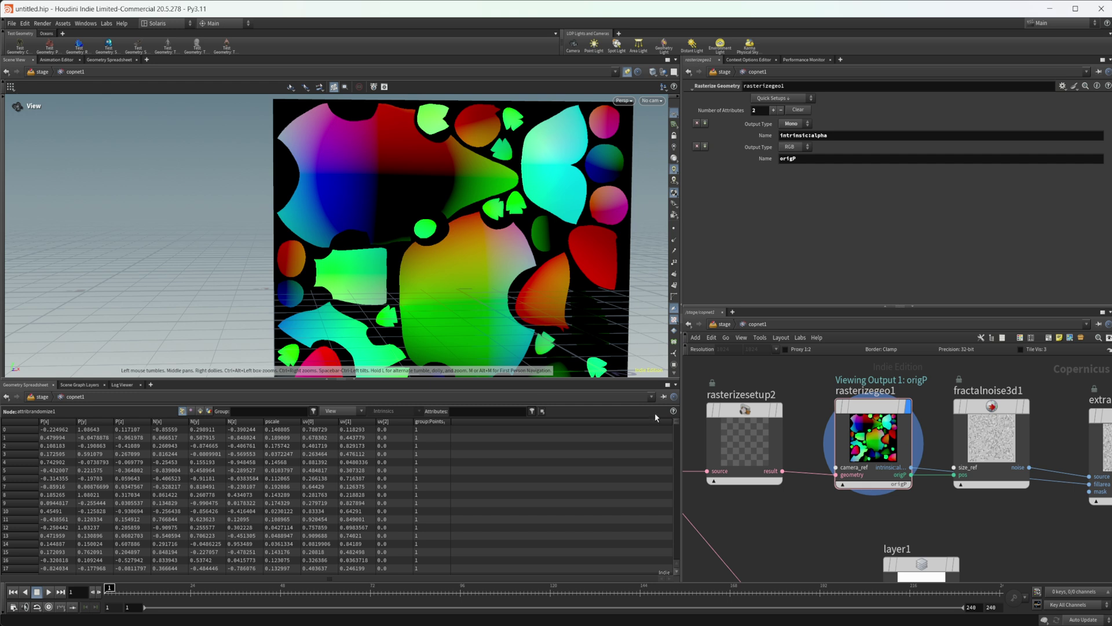
middle_drag(1043, 577, 852, 363)
click(880, 457)
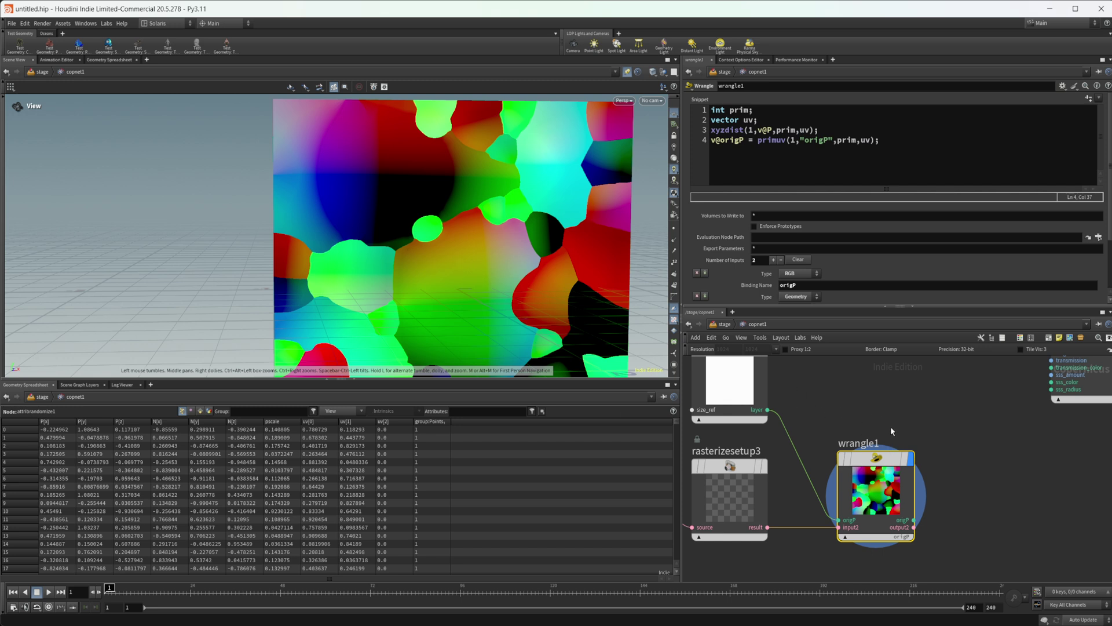
Make room beside the Wrangle, add a Fractal Noise 3D node, and wire the Wrangle's origP output into its pos input.
scroll(891, 428, down, 5)
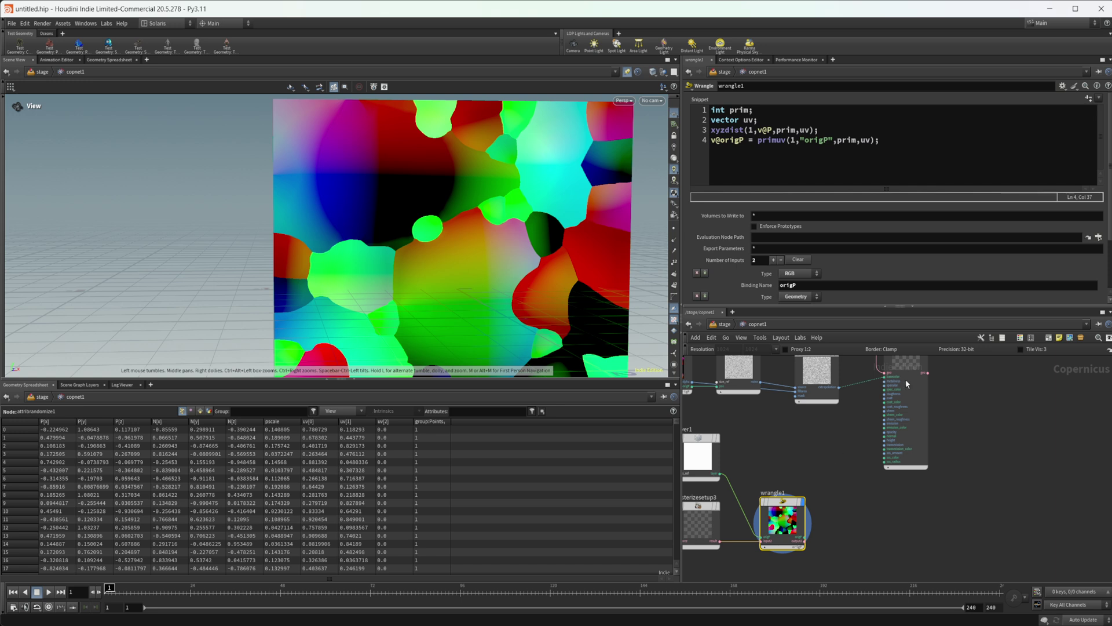
drag(907, 384, 981, 385)
key(Tab)
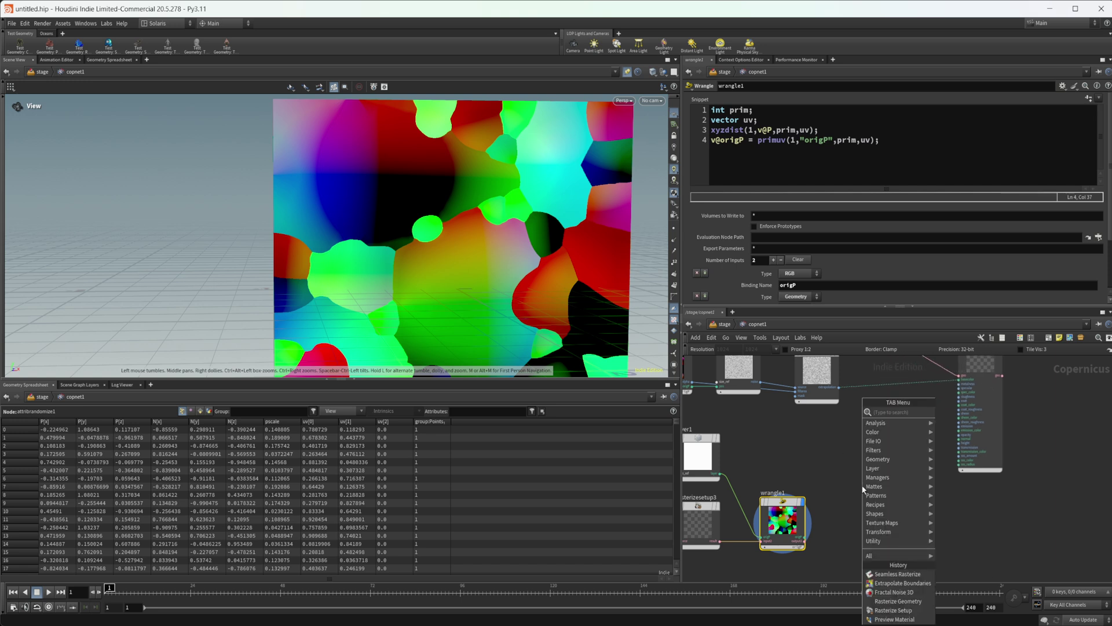
text(frac)
key(Return)
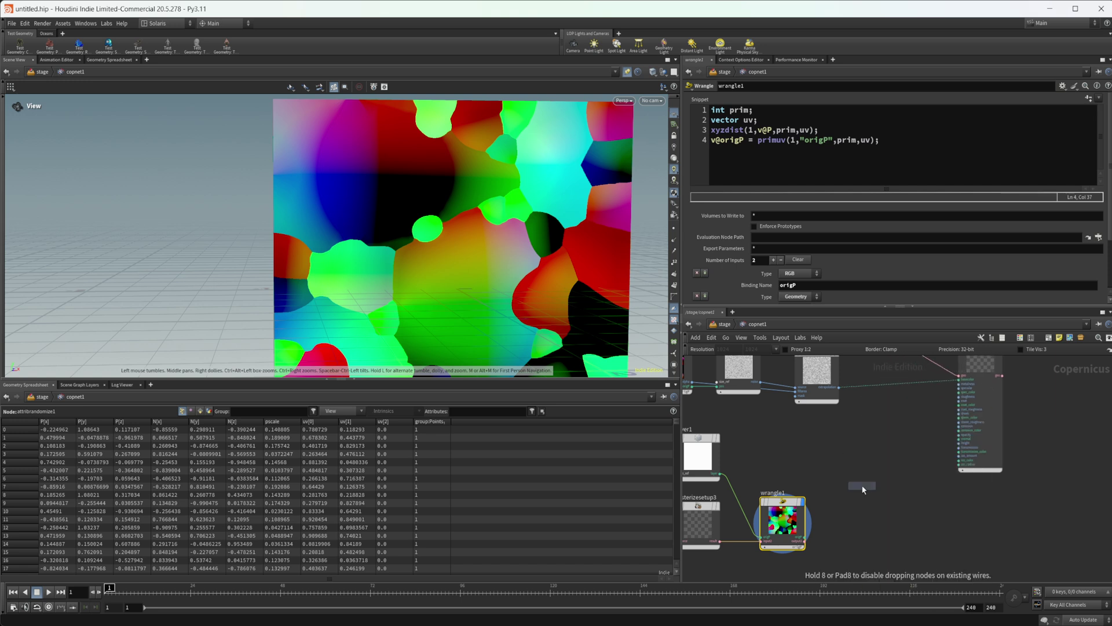
click(852, 489)
scroll(836, 485, up, 4)
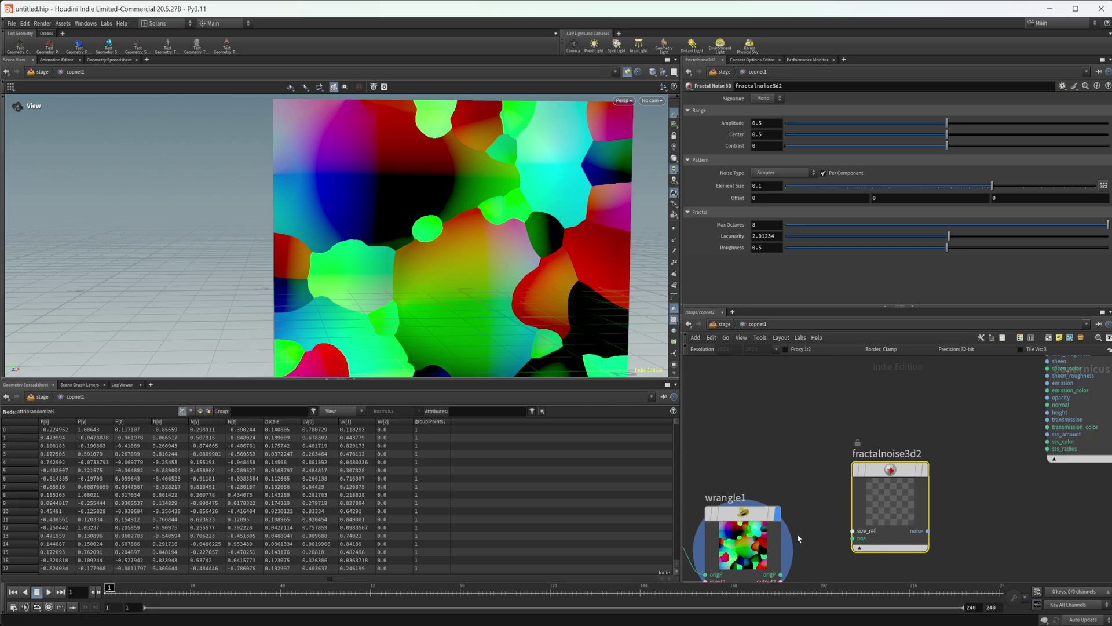
click(776, 537)
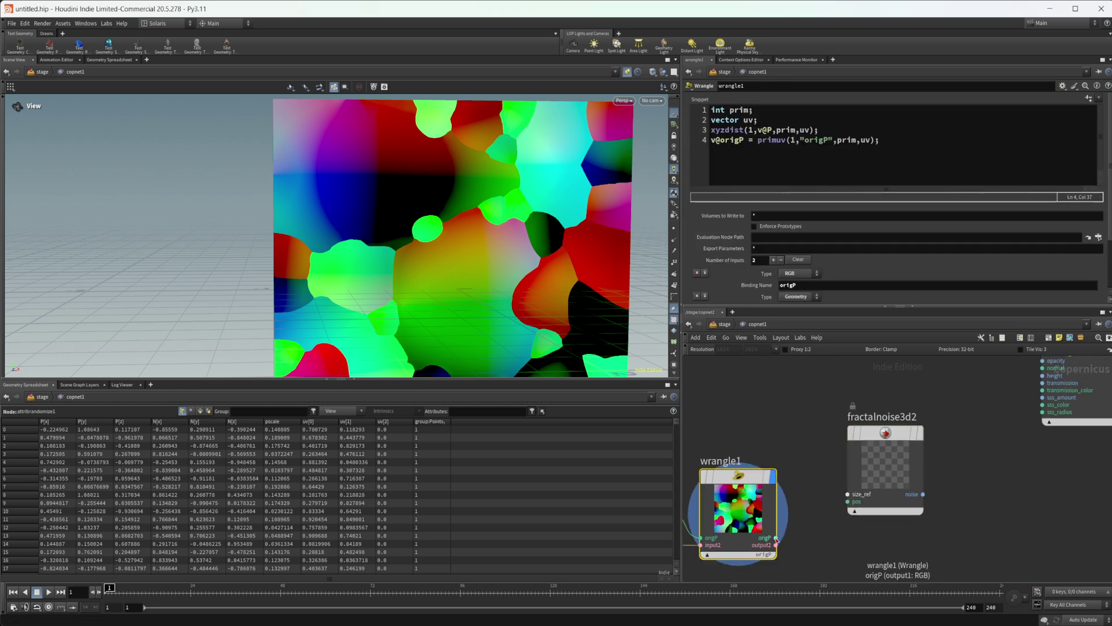
click(847, 502)
middle_drag(893, 536, 850, 560)
Wire the new Fractal Noise 3D output into the Preview Material's basecolor and display the material on the toy.
click(880, 518)
middle_drag(924, 455, 832, 599)
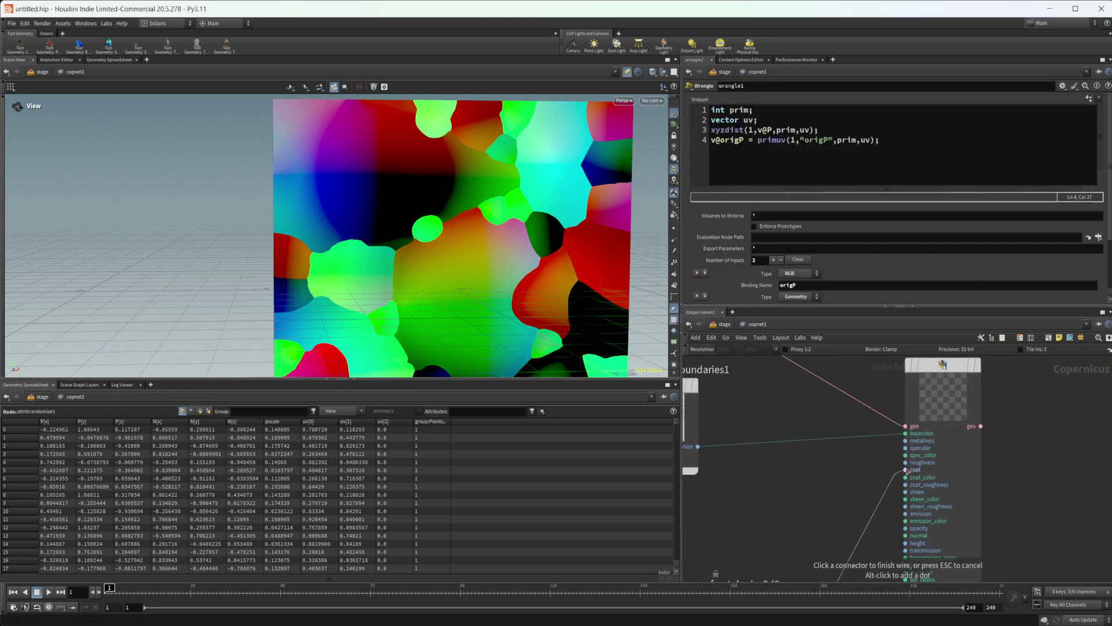
click(914, 435)
click(930, 405)
key(r)
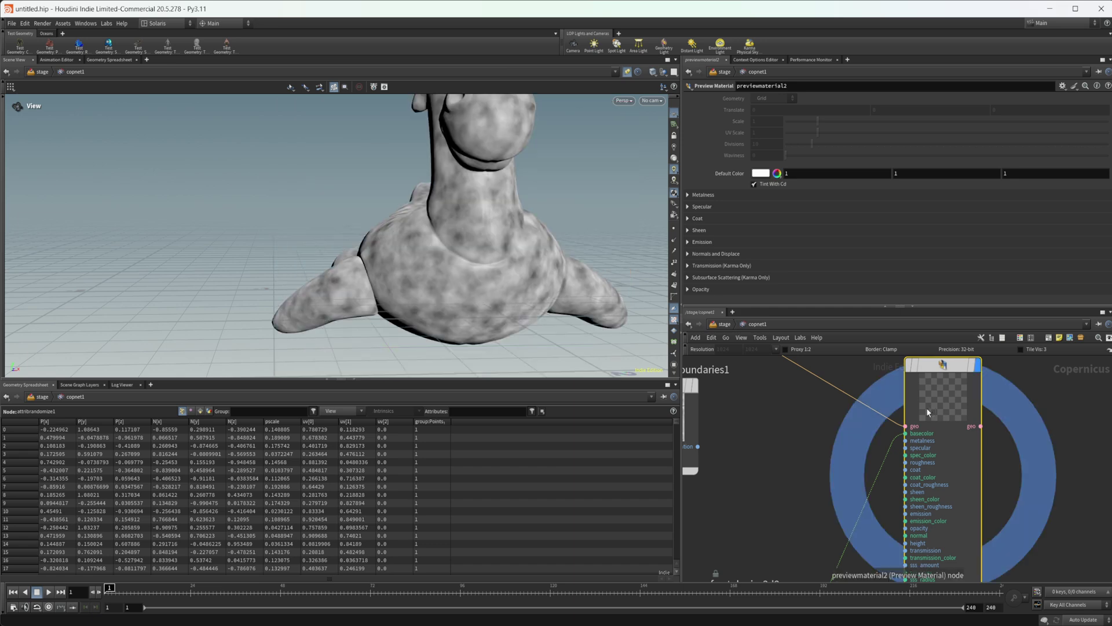
drag(273, 252, 316, 204)
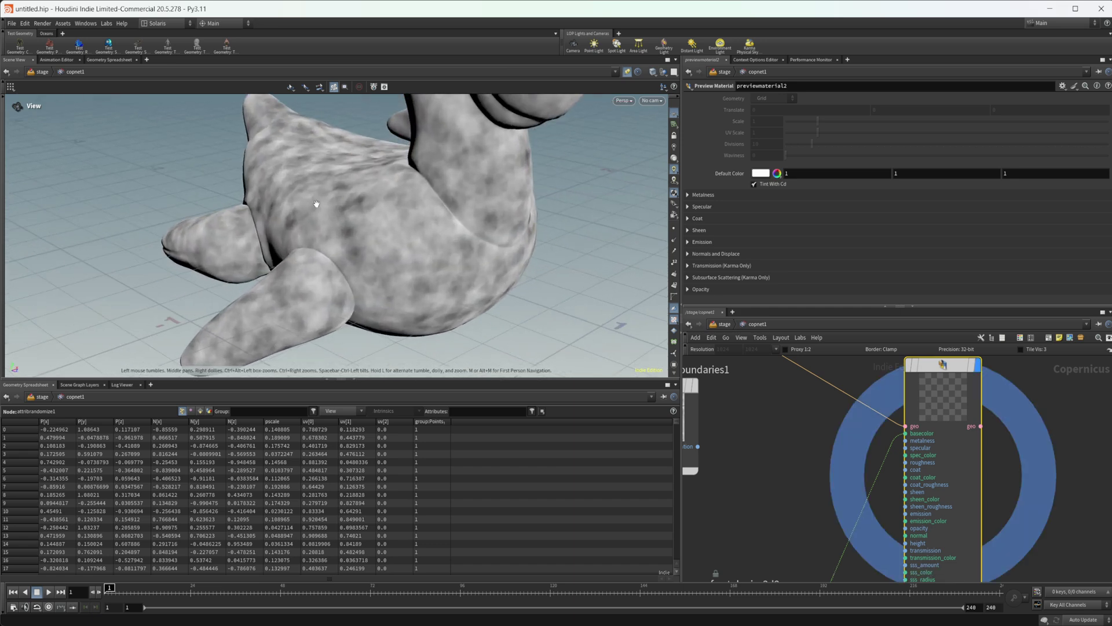
Insert a Switch between the new noise and basecolor, and wire the Extrapolate Boundaries output into its second input.
key(Tab)
text(swit)
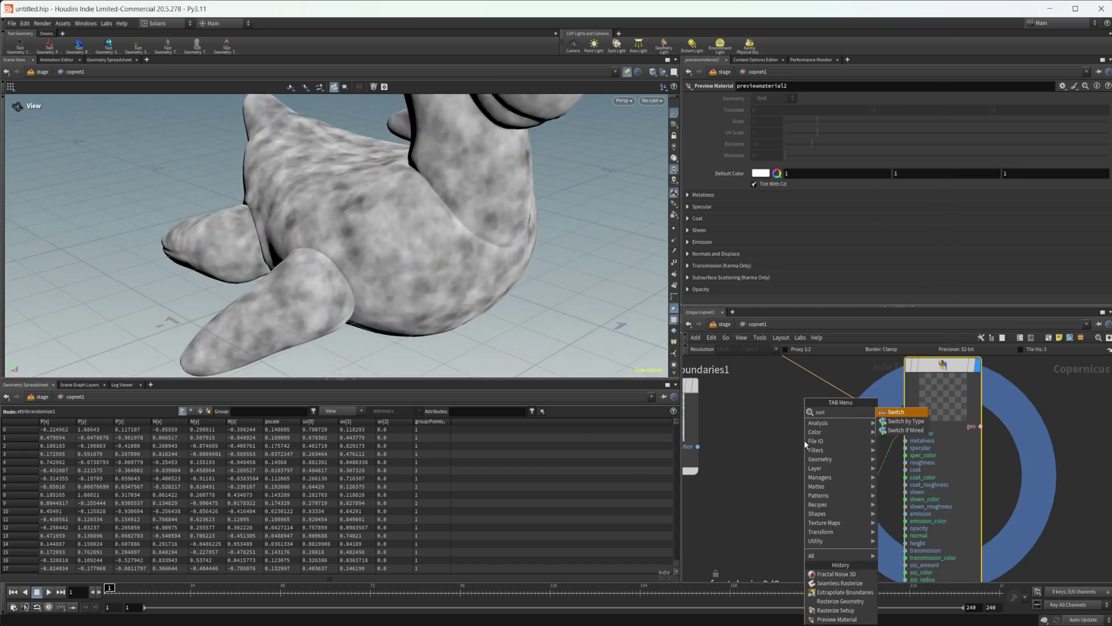
key(Return)
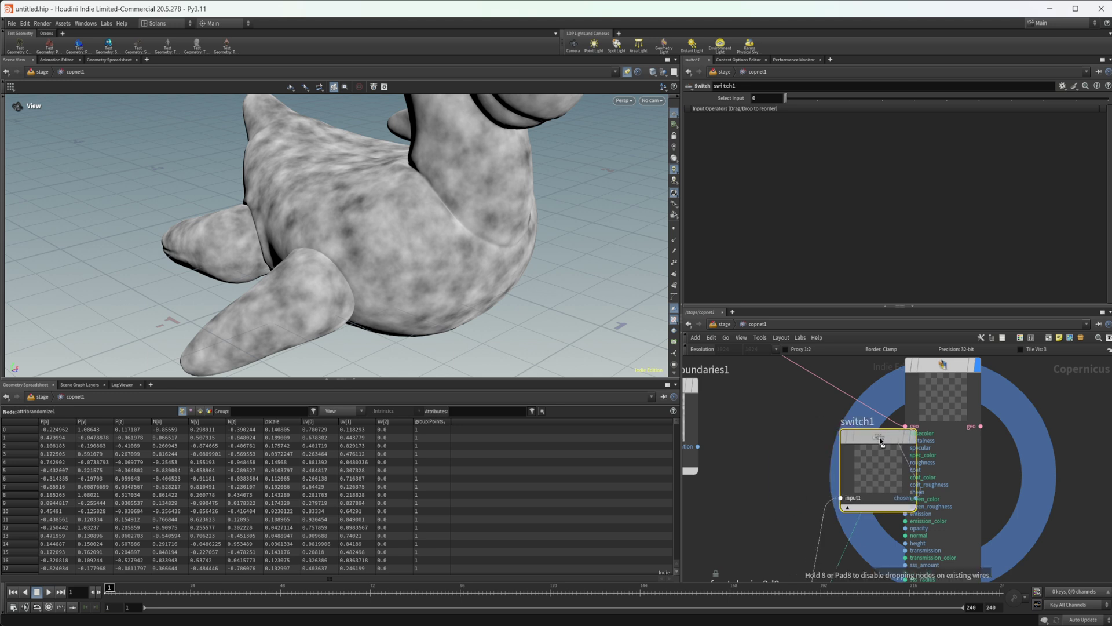
click(860, 447)
middle_drag(714, 444, 832, 437)
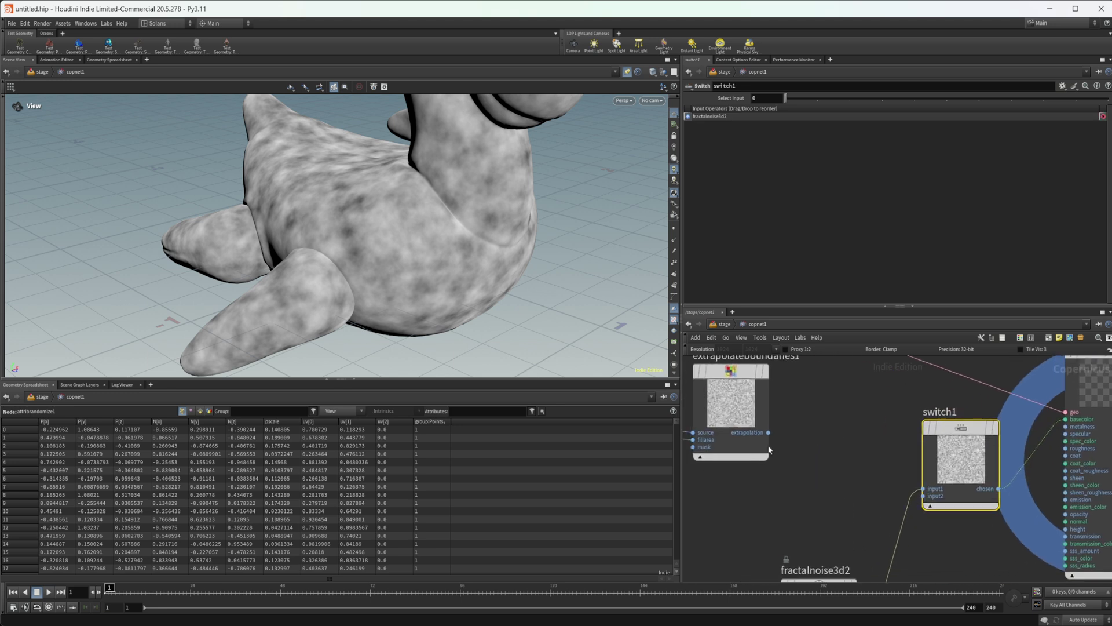
drag(769, 432, 923, 496)
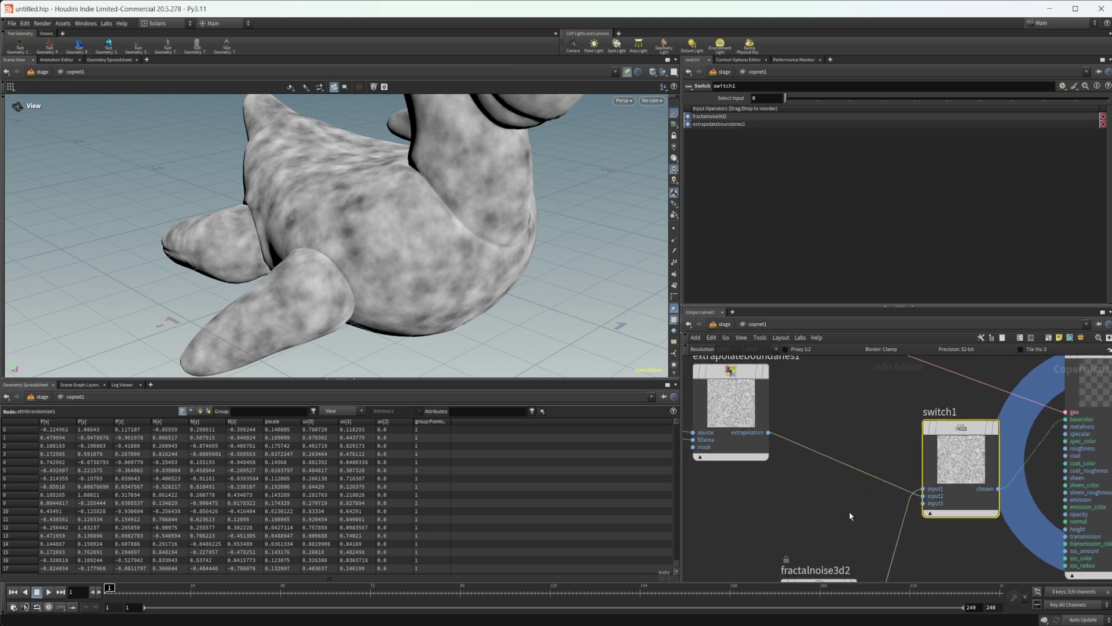
Compare the two noise methods on the toy's body by setting the Switch's Select Input to 1 and back to 0.
scroll(479, 266, up, 6)
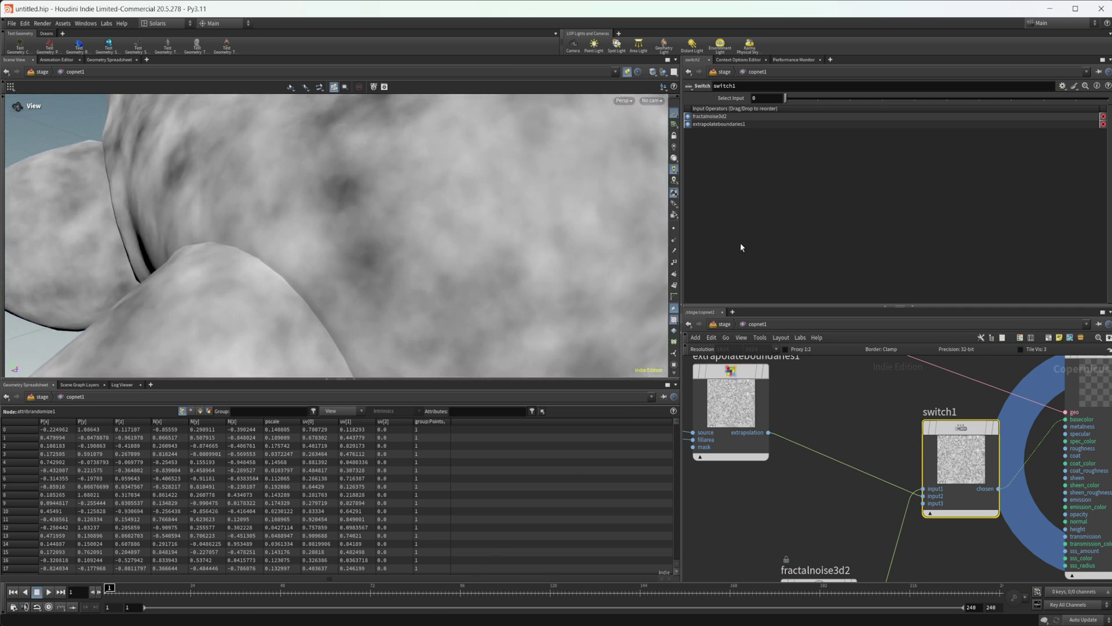
drag(427, 261, 427, 234)
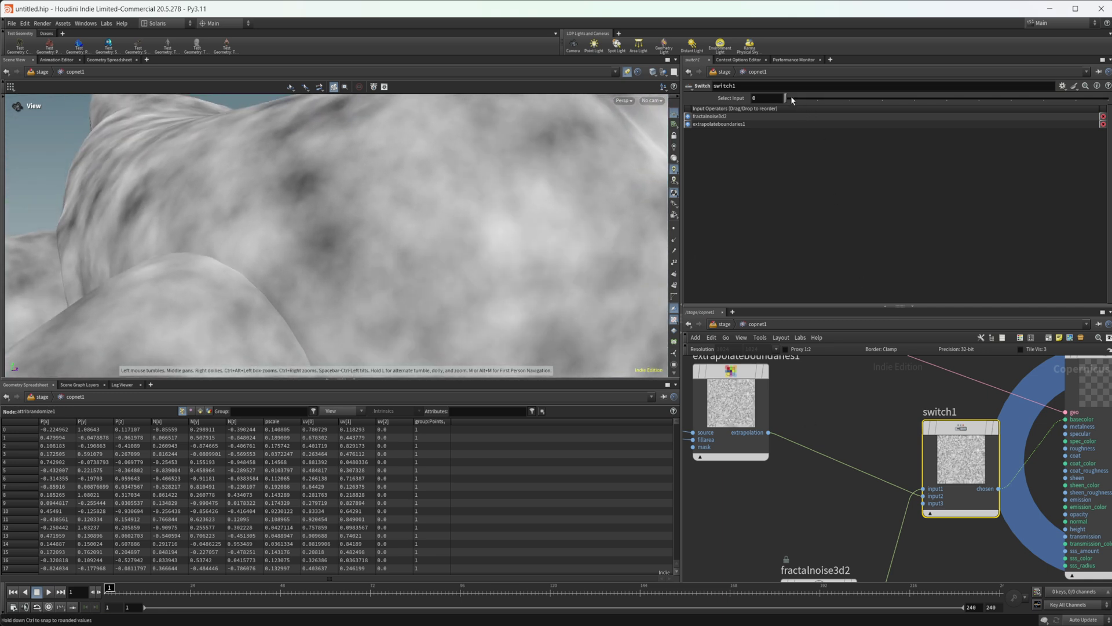
drag(791, 99, 818, 99)
middle_drag(801, 480, 831, 518)
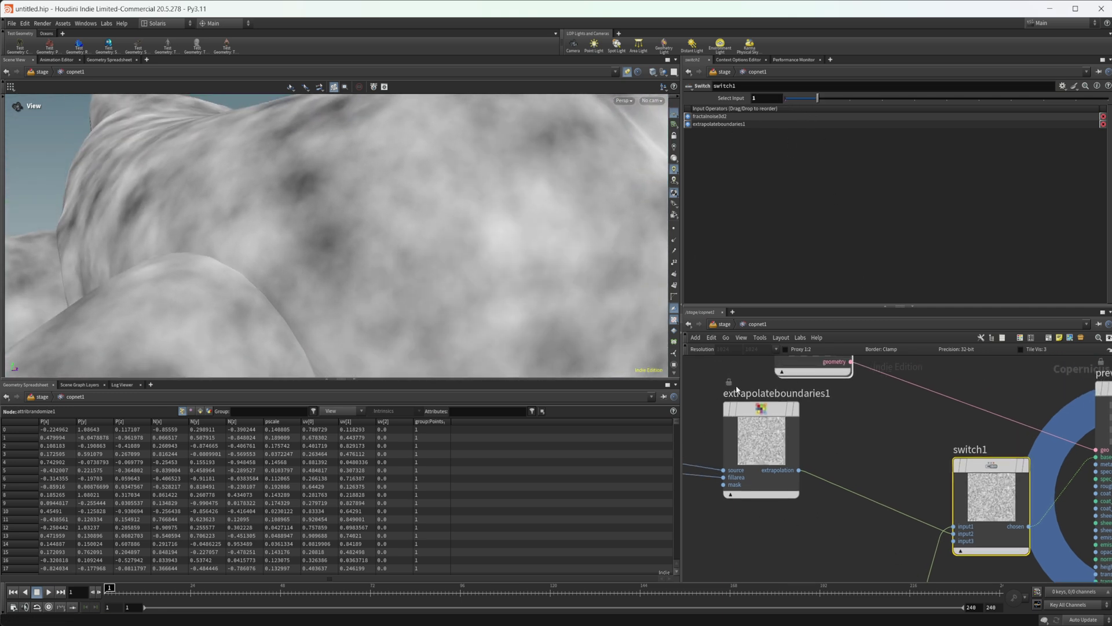
drag(400, 373, 422, 270)
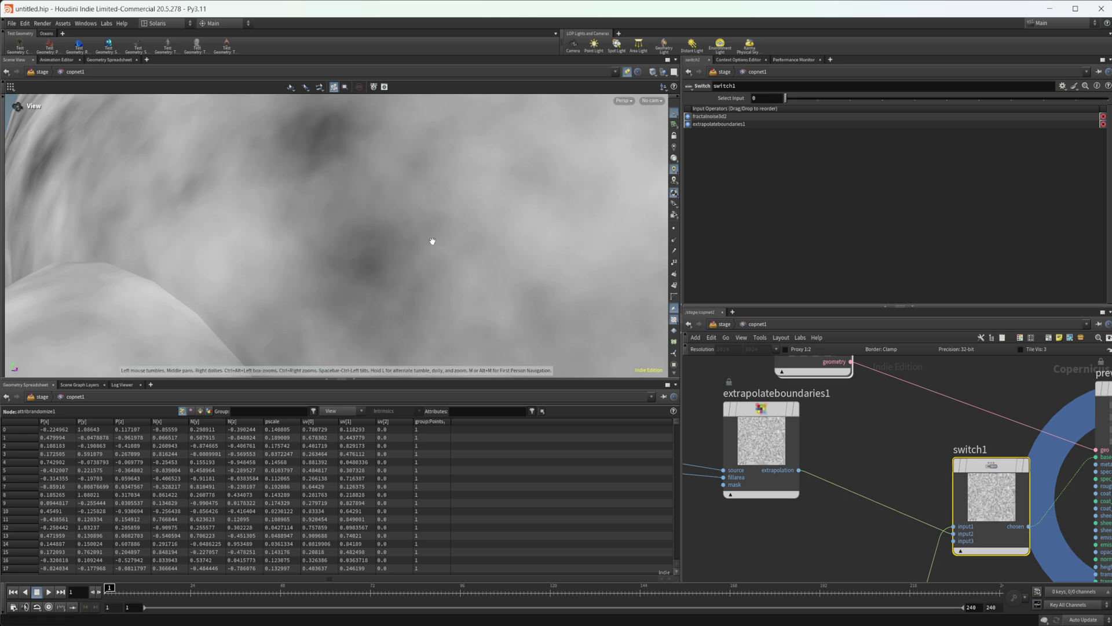
drag(394, 232, 478, 318)
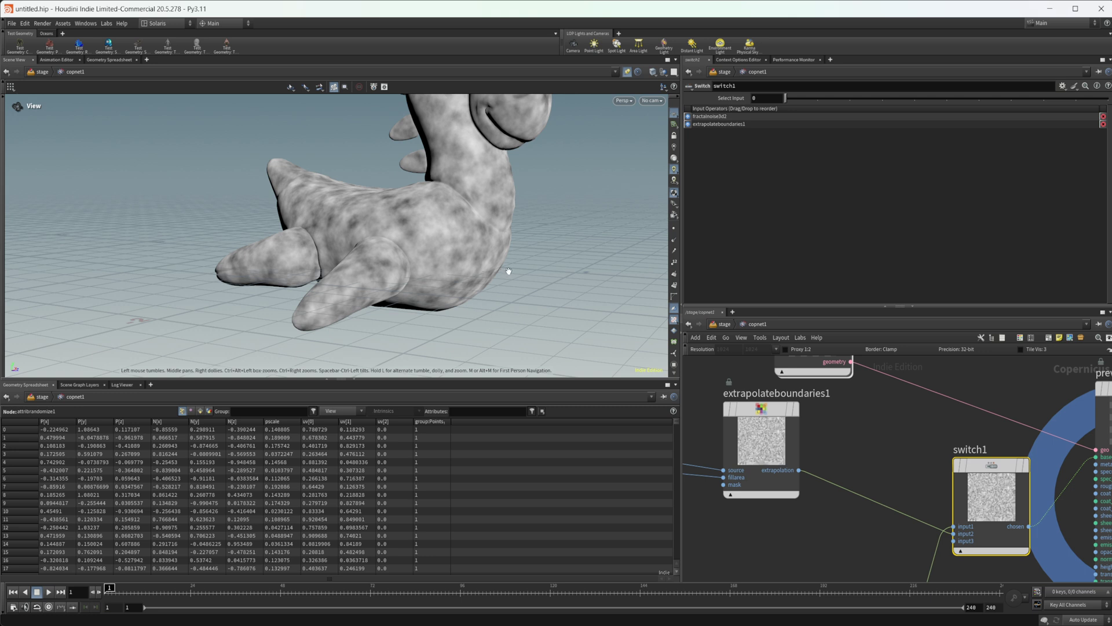
Duplicate the SOP Import node at the start of the noise chain and place the copy below the original.
scroll(821, 492, down, 2)
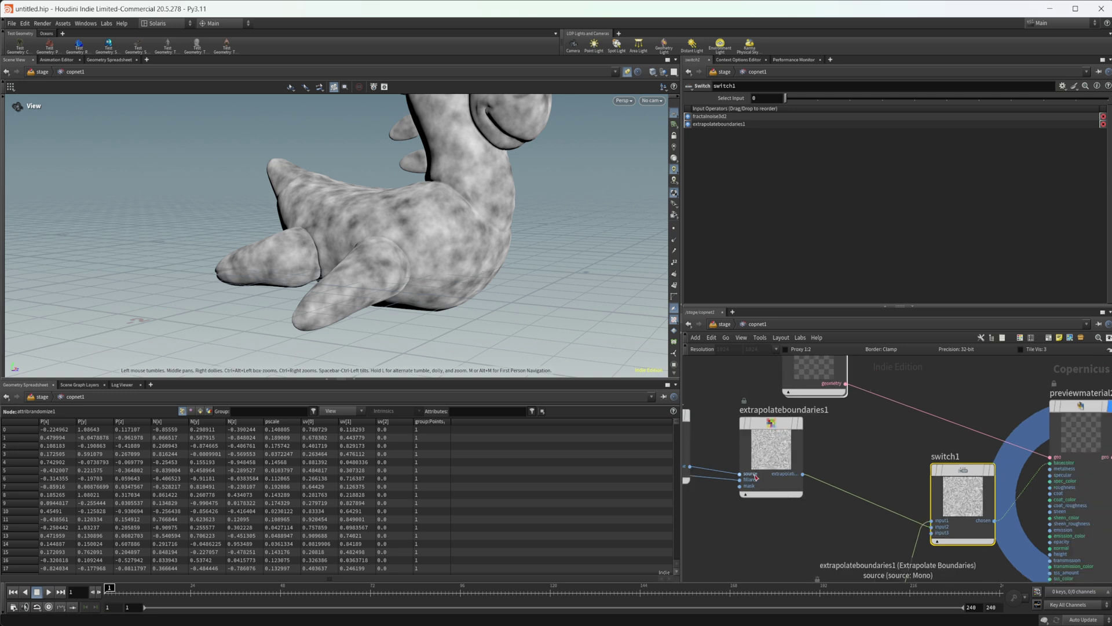
middle_drag(747, 515, 970, 520)
scroll(970, 520, down, 1)
middle_drag(784, 513, 1007, 488)
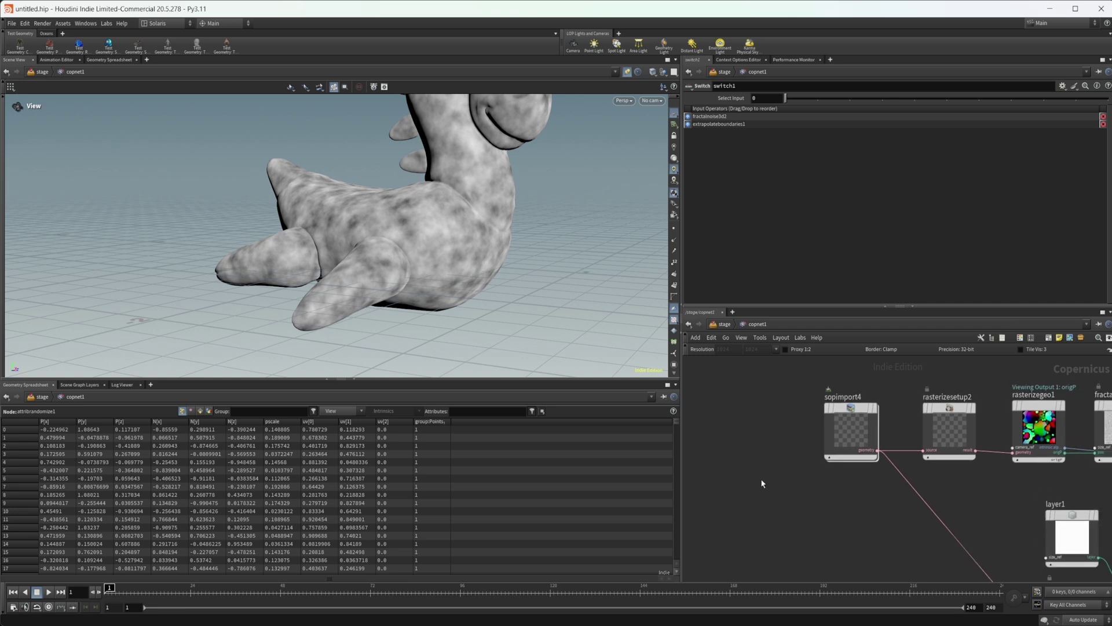
alt+drag(853, 433, 829, 530)
middle_drag(884, 522, 828, 515)
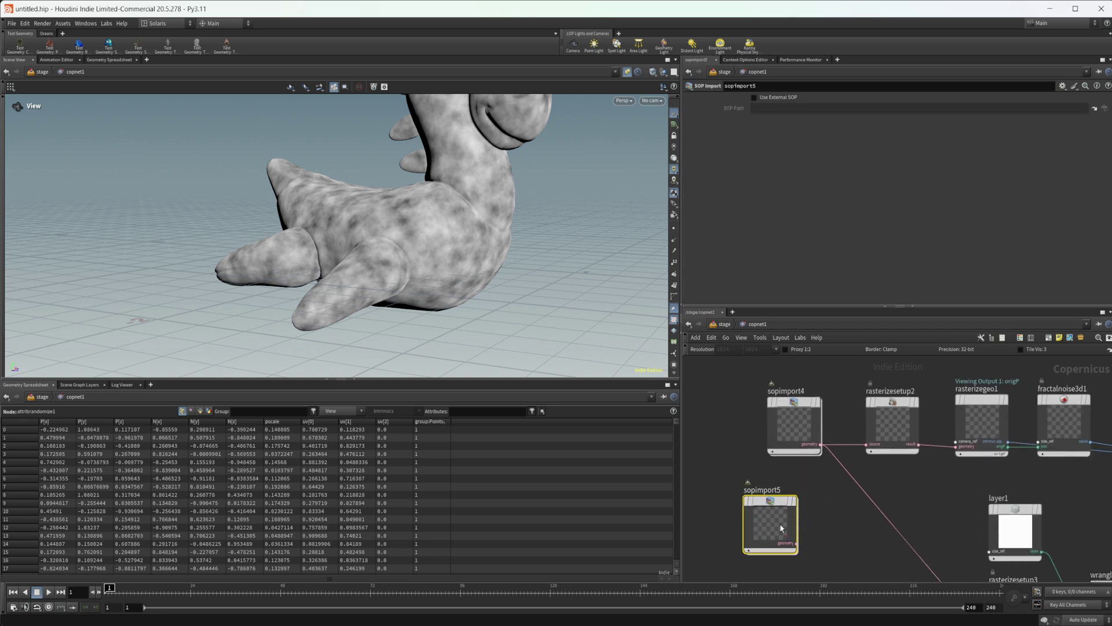
Inside the duplicated SOP Import, add a Test Geometry: Pig Head as the displayed node and unpin the viewport to show it.
double_click(780, 523)
key(Tab)
text(r)
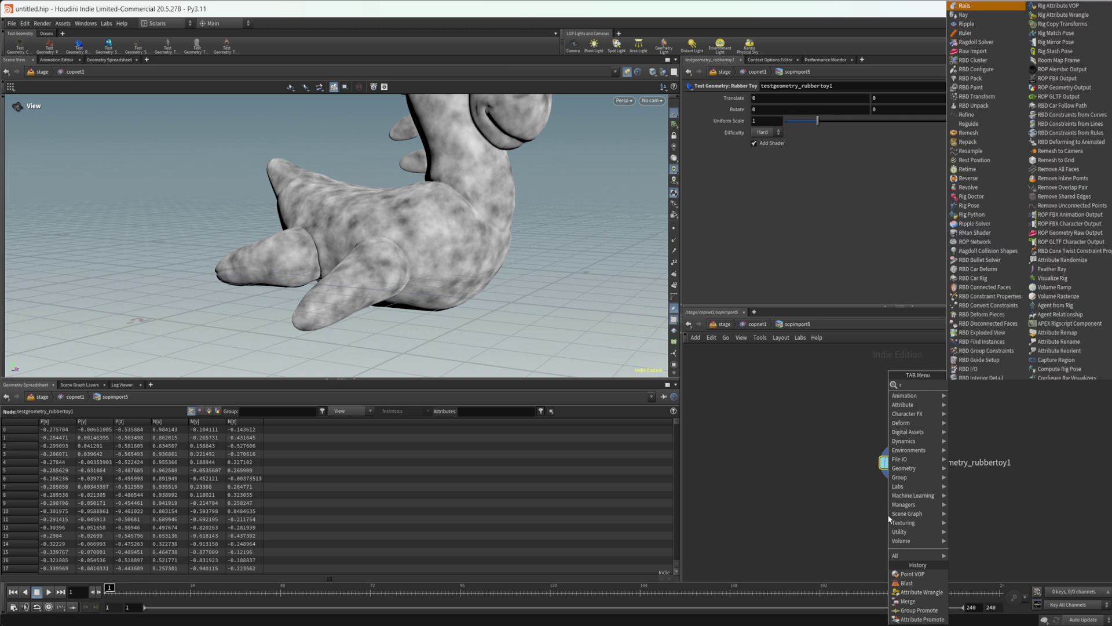
text(and)
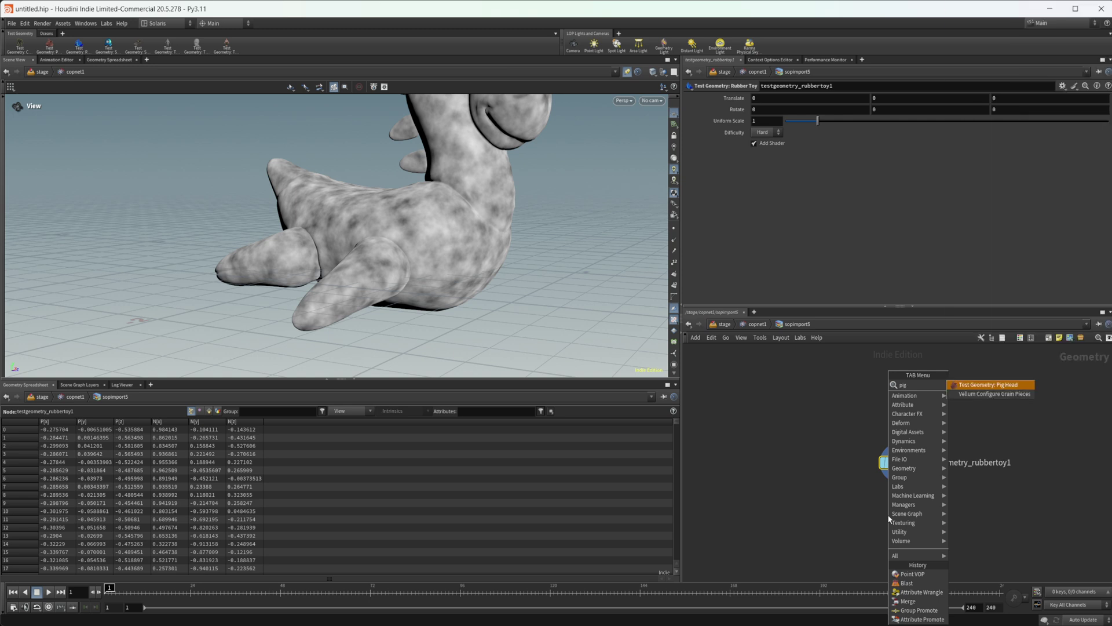
key(Return)
click(888, 519)
click(890, 519)
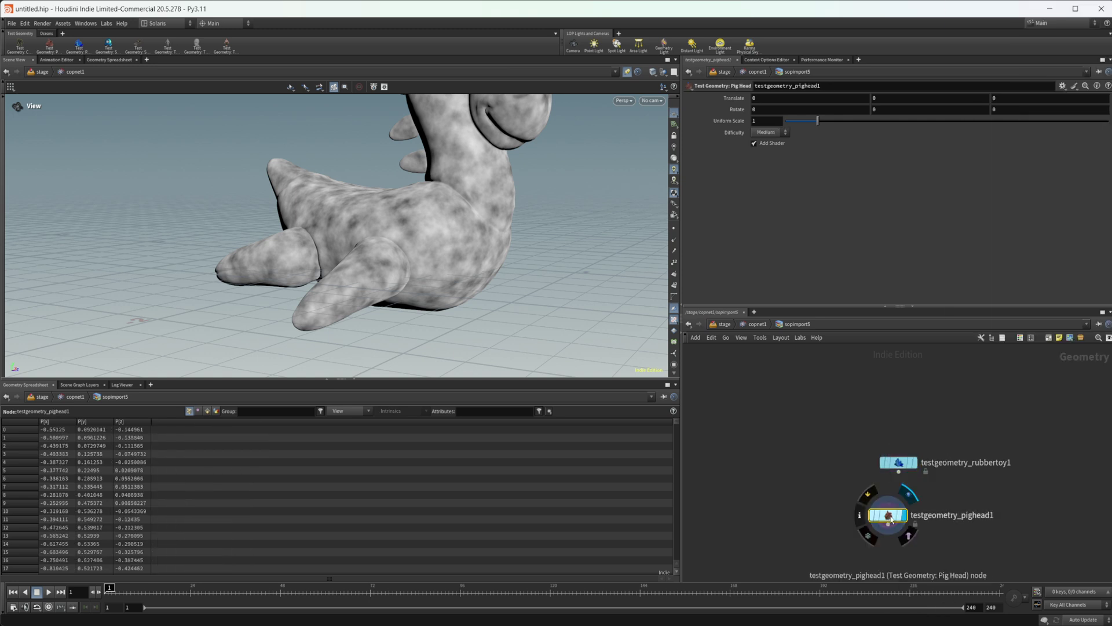
middle_drag(835, 541, 826, 506)
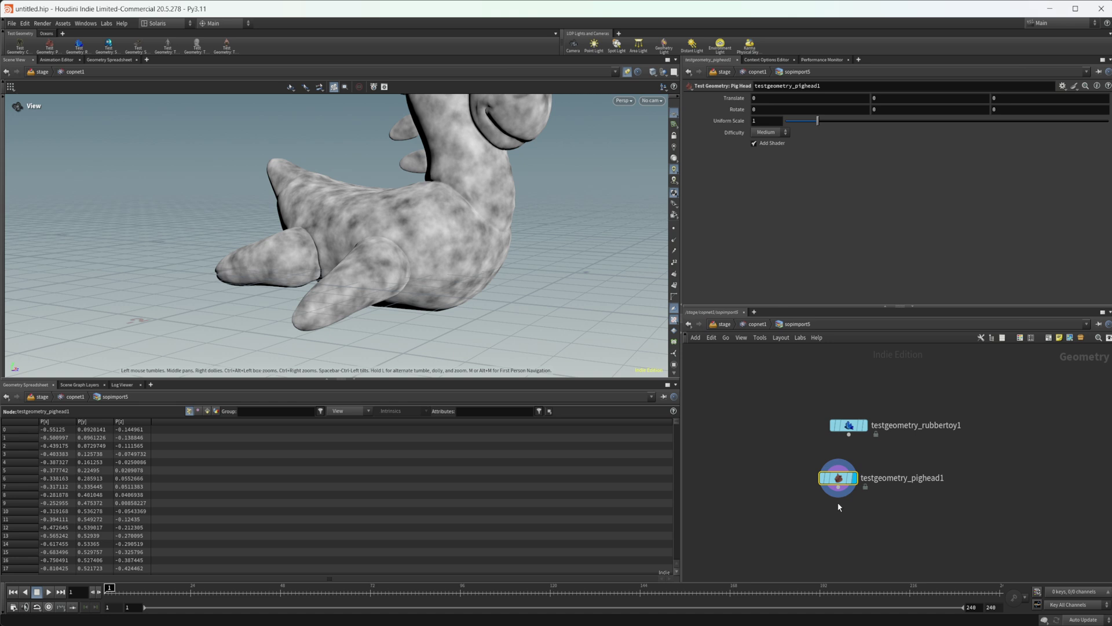
click(626, 71)
Examine the flat base of the pig head and its islands in the UV view, then return to perspective.
drag(393, 312, 409, 226)
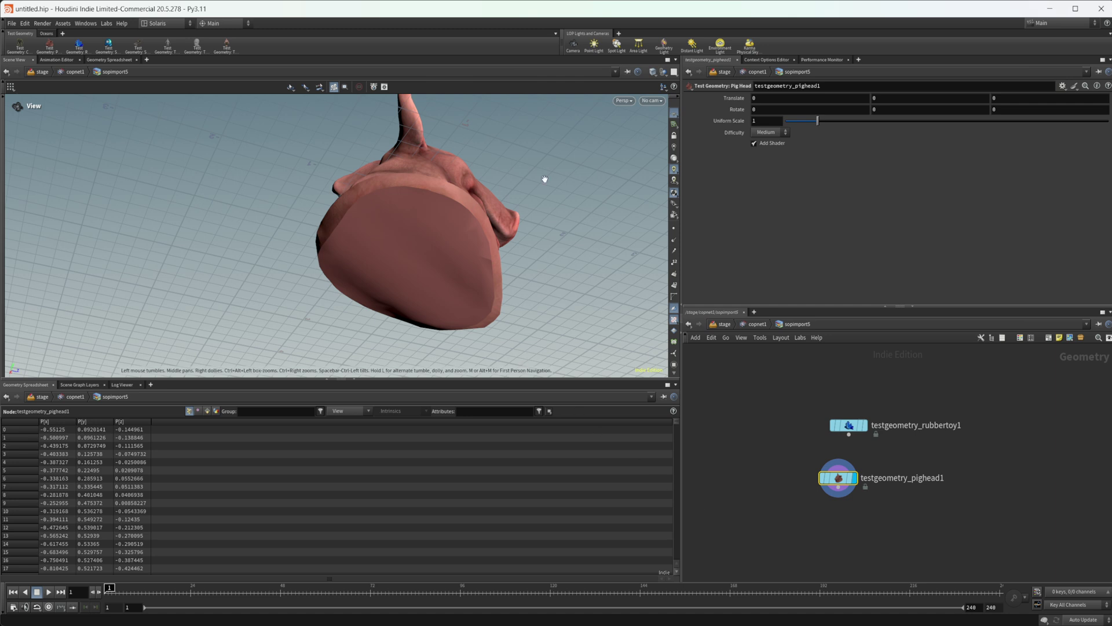
key(space+5)
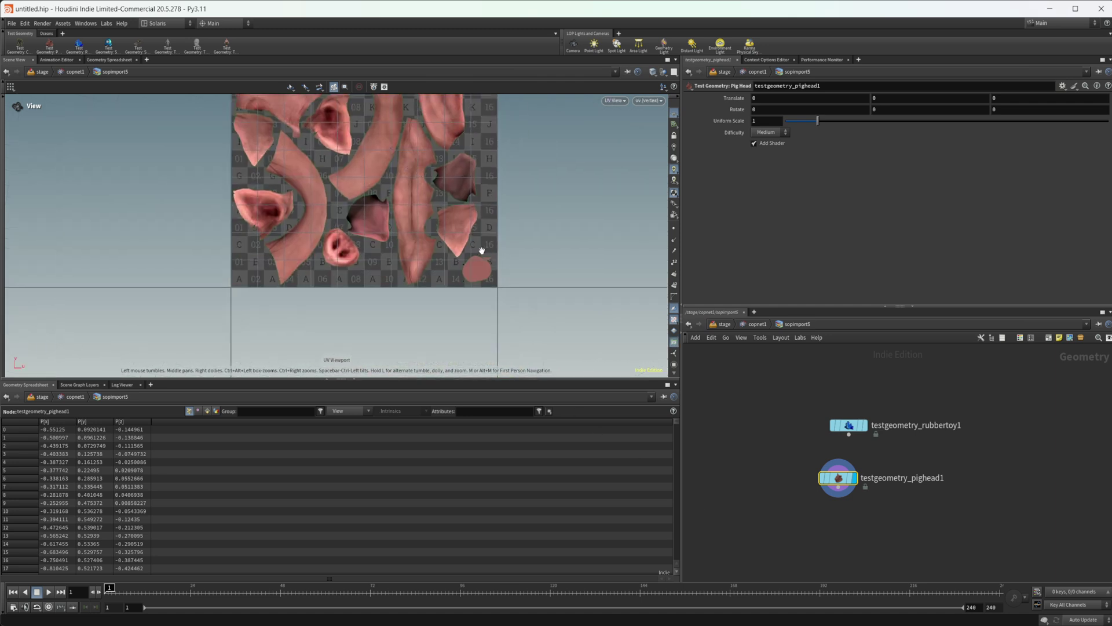
scroll(485, 276, up, 2)
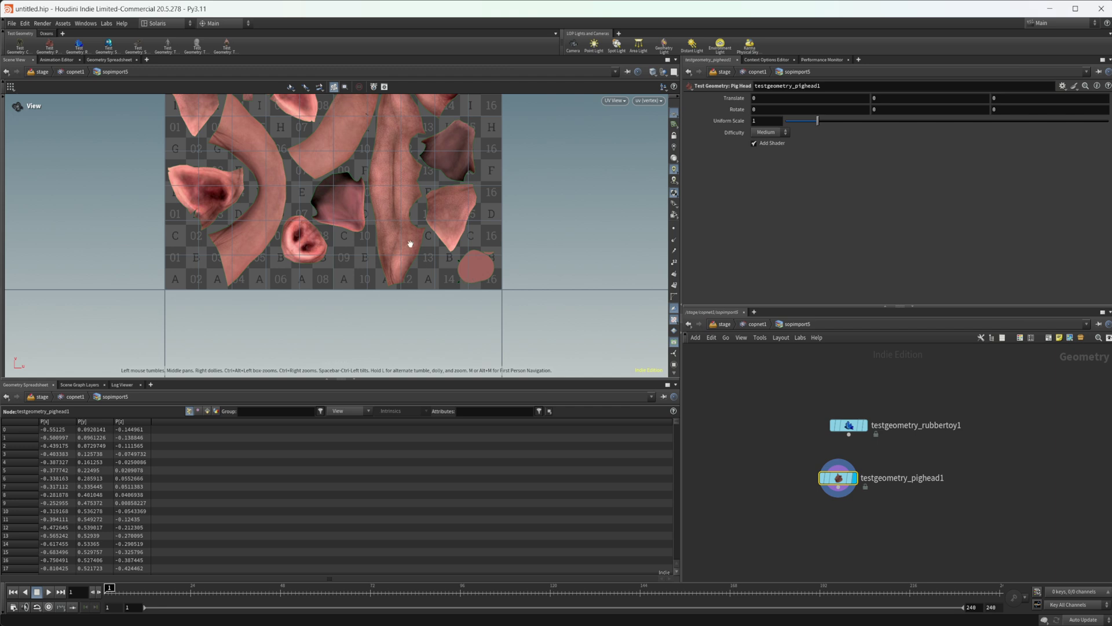
middle_drag(410, 243, 431, 283)
mouse_move(535, 261)
middle_down()
mouse_move(544, 314)
mouse_move(538, 257)
middle_up()
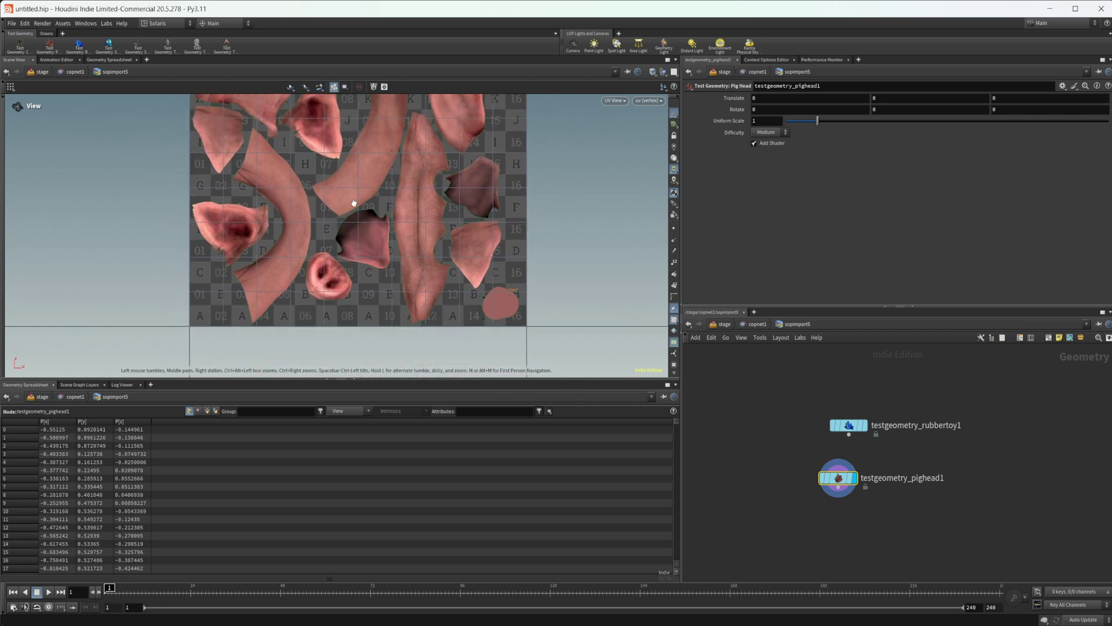
scroll(377, 215, up, 2)
scroll(350, 237, down, 3)
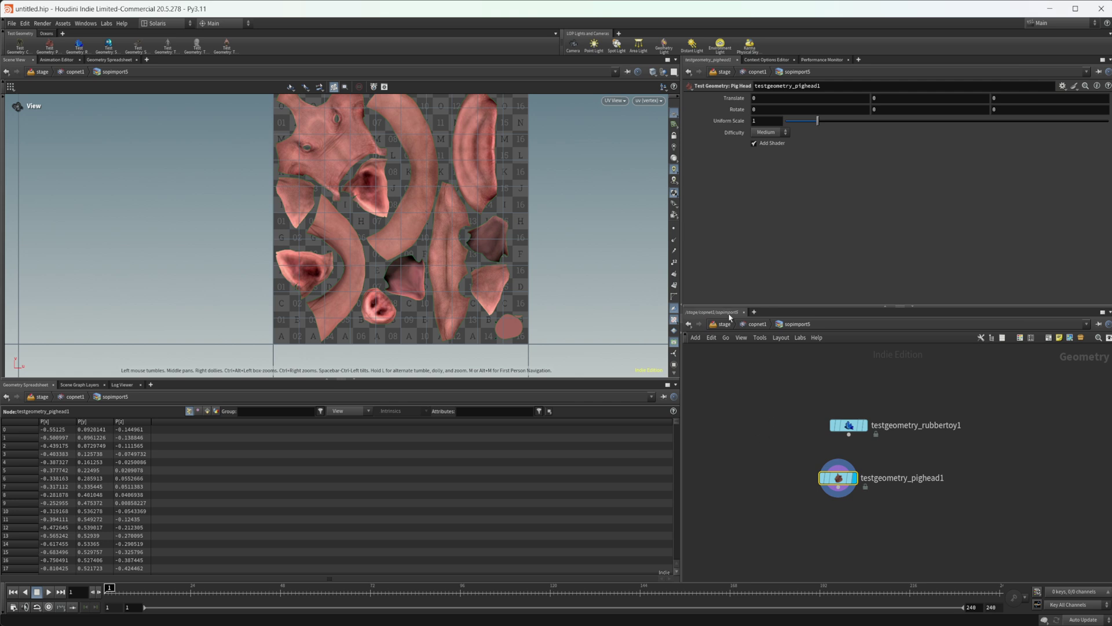
key(space+1)
Wire the pig head SOP Import's geometry output into the source inputs of both Rasterize Setup nodes.
click(753, 324)
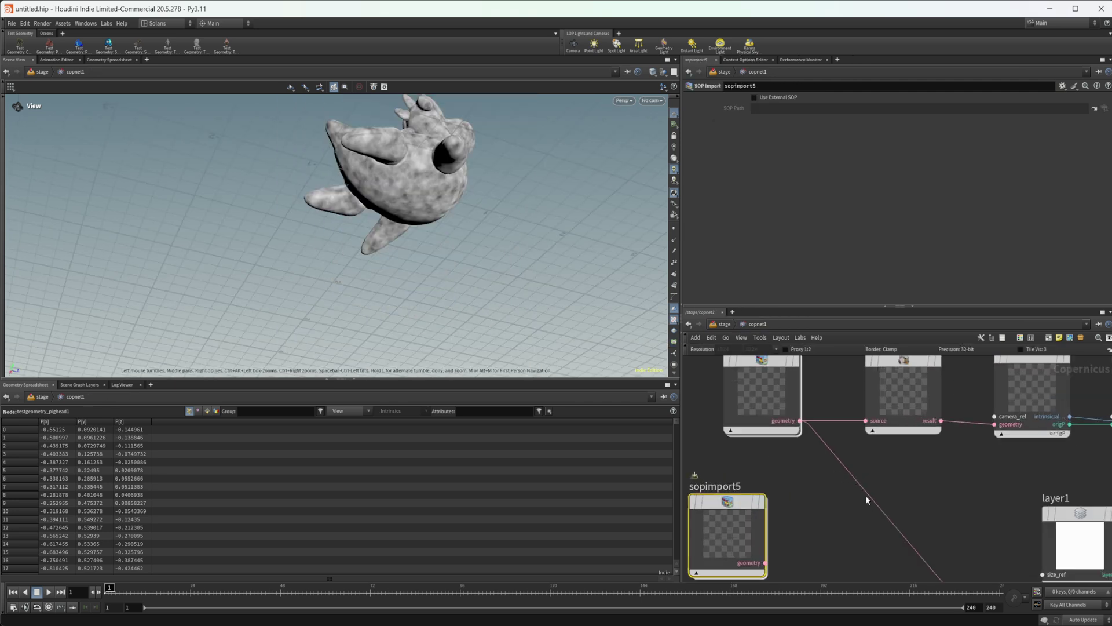
middle_drag(778, 540, 768, 496)
click(756, 510)
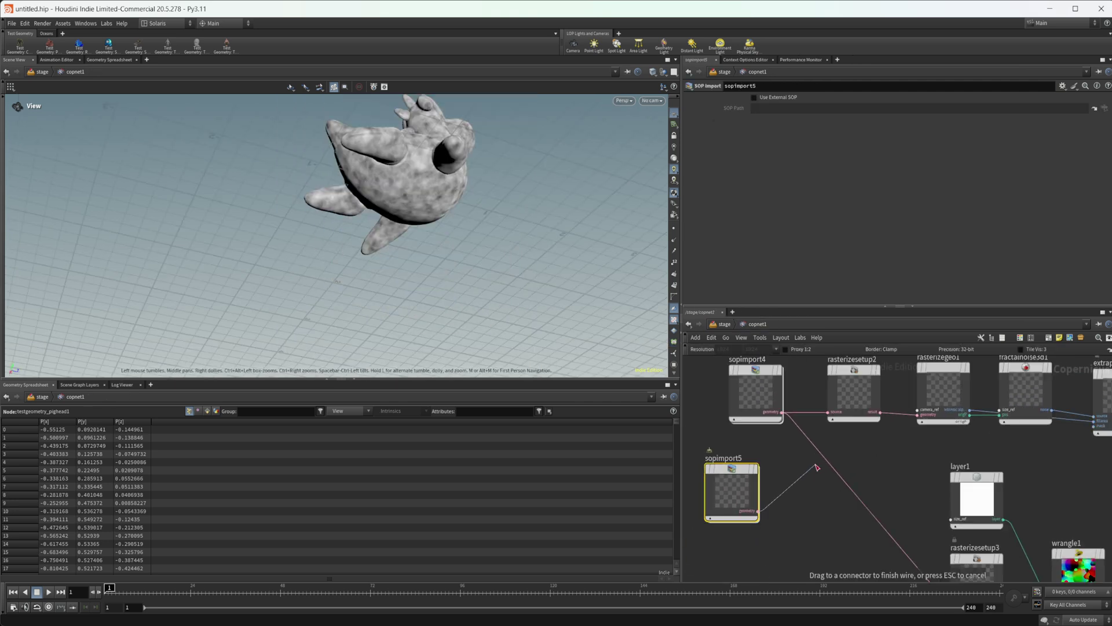
middle_drag(845, 537, 760, 480)
click(847, 496)
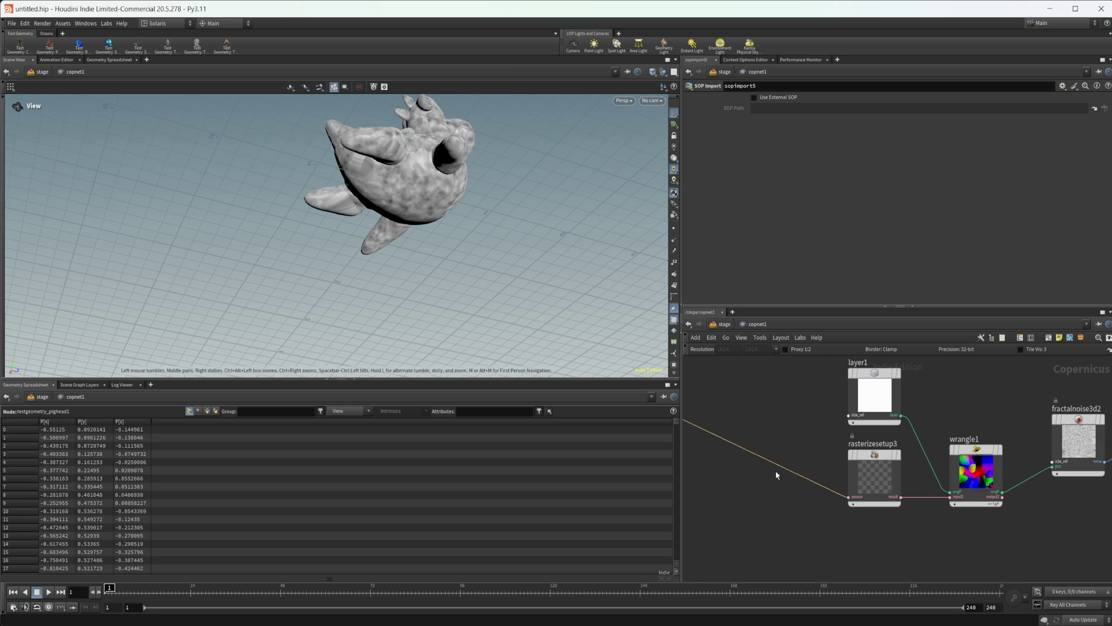
middle_drag(733, 443, 867, 511)
click(790, 478)
click(860, 377)
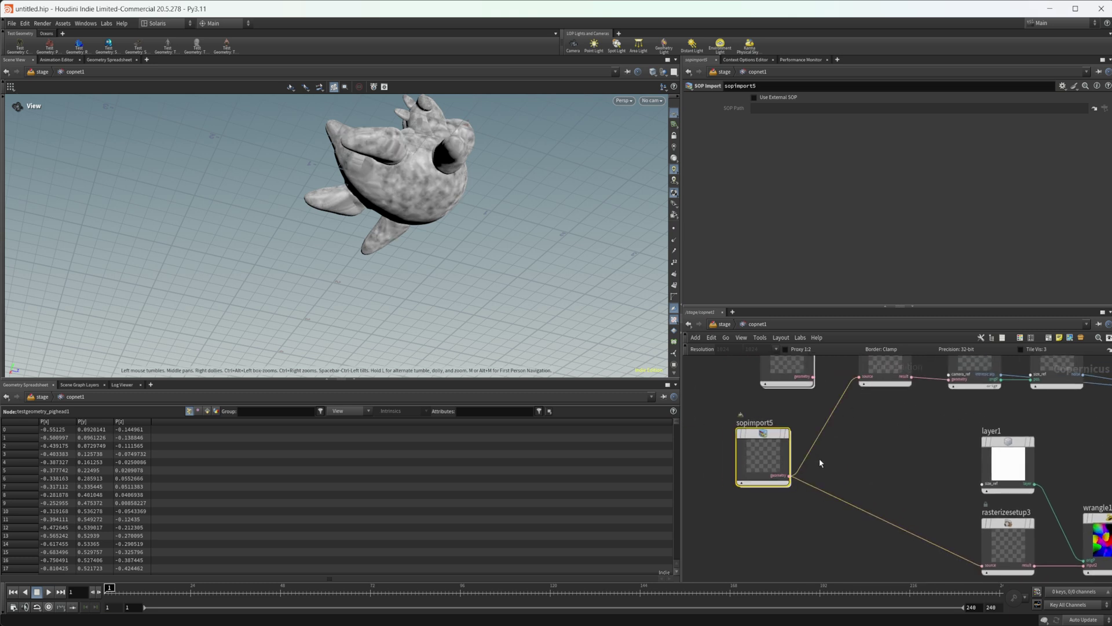
Duplicate the pig head SOP Import above the noise chain and wire the copy into the Preview Material's geo input.
middle_drag(820, 458, 843, 518)
alt+drag(795, 512, 894, 389)
middle_drag(917, 380, 820, 435)
drag(820, 436, 985, 374)
middle_drag(1037, 405, 873, 399)
drag(821, 386, 876, 393)
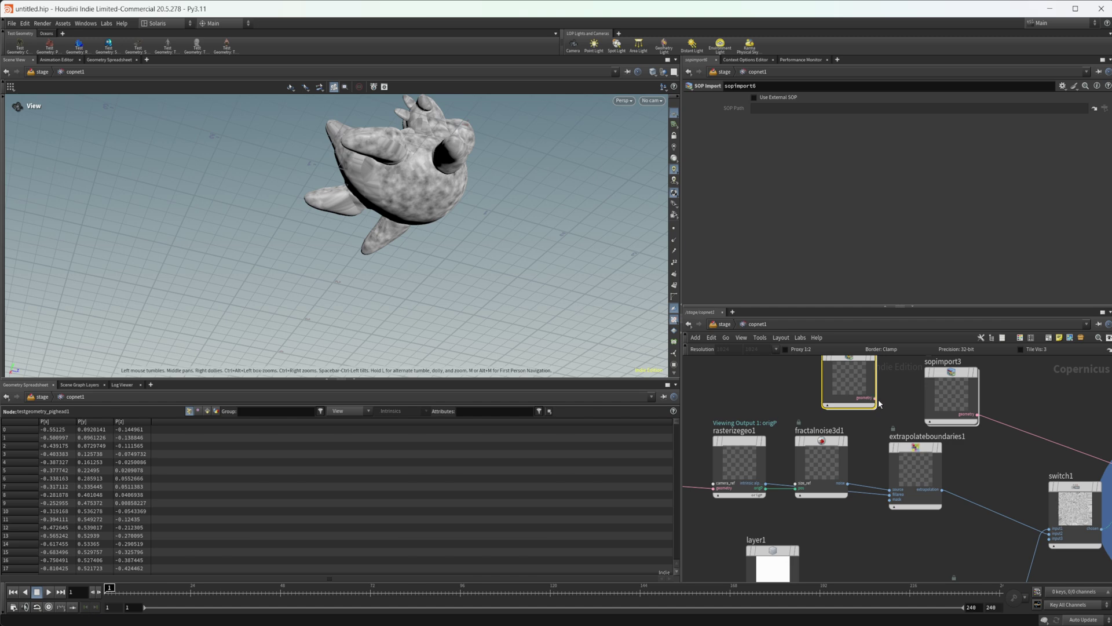
click(879, 401)
click(875, 398)
middle_drag(1050, 438, 817, 395)
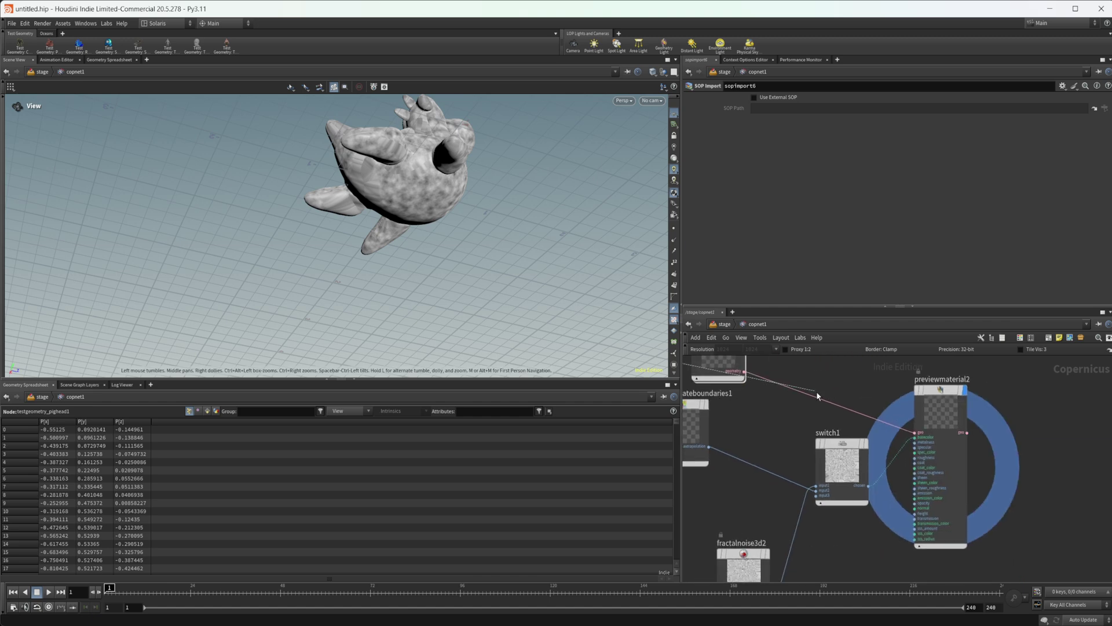
click(914, 432)
Frame the seam around the pig head's base and set the Switch's Select Input to 1.
drag(463, 255, 426, 253)
scroll(427, 254, up, 5)
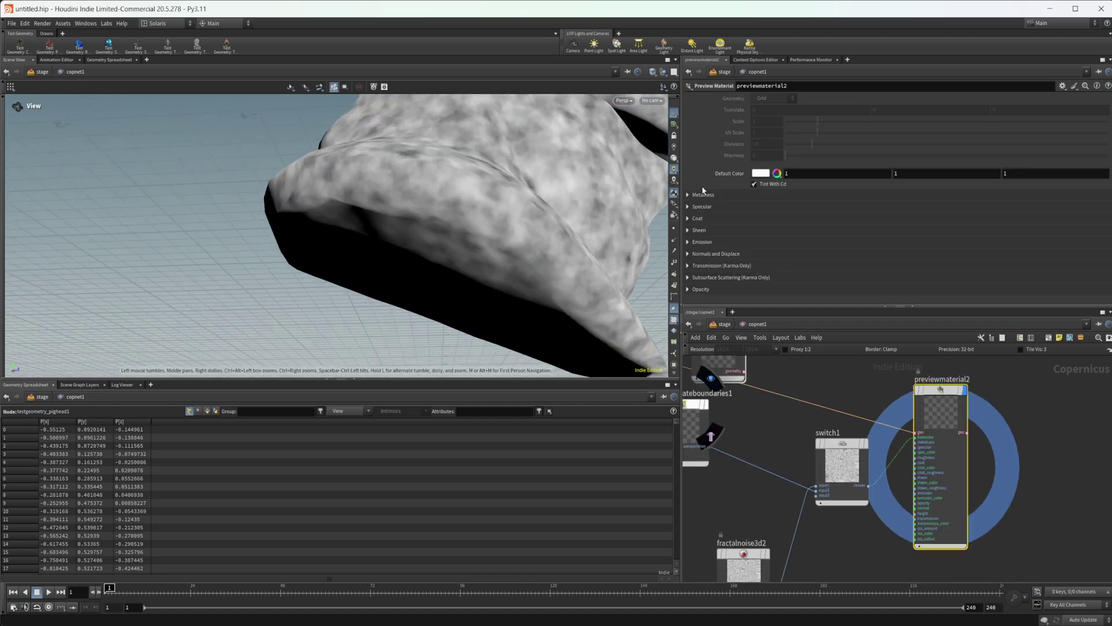
right_drag(485, 217, 638, 186)
drag(638, 186, 422, 201)
scroll(408, 200, up, 2)
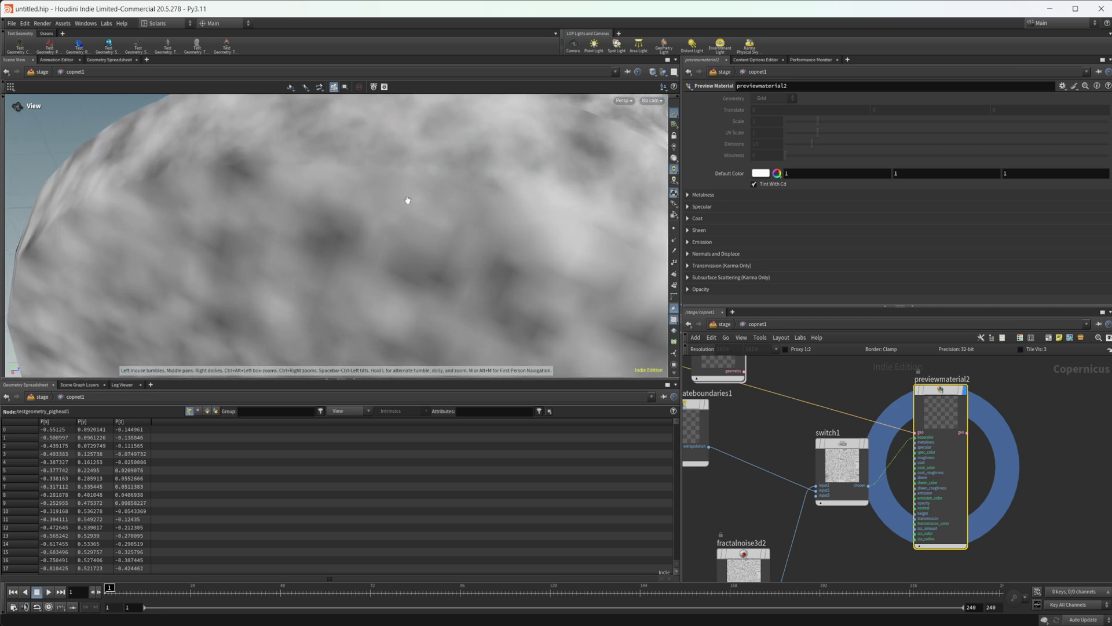
click(843, 493)
mouse_move(806, 102)
mouse_down()
mouse_move(846, 102)
mouse_move(799, 99)
mouse_move(817, 99)
mouse_up()
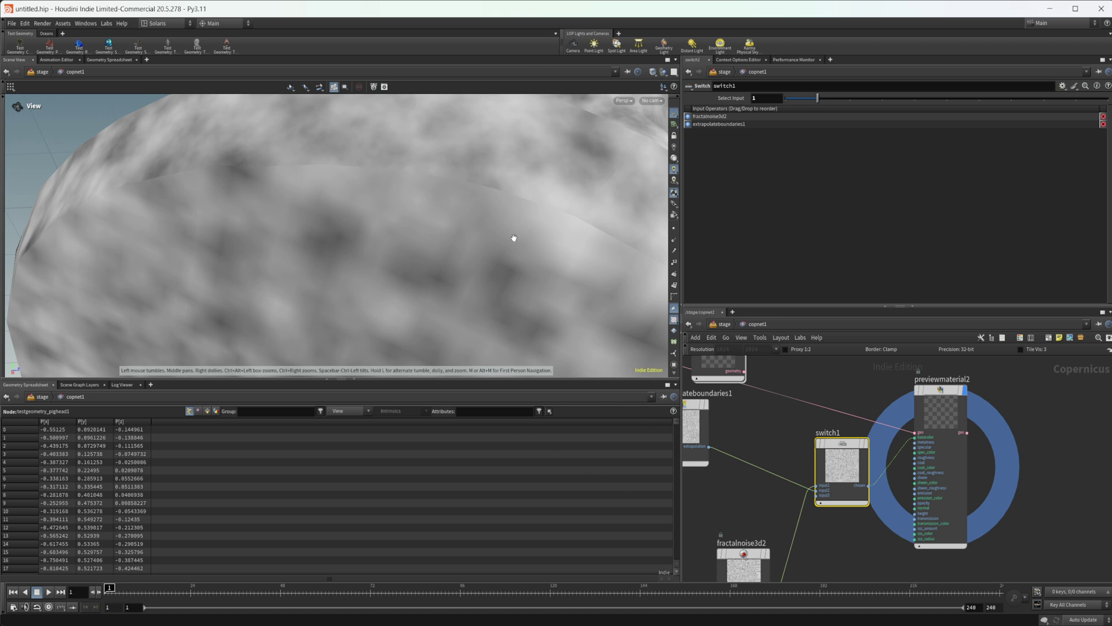
Delete the duplicated pig head SOP Import that feeds the Preview Material.
middle_drag(750, 493, 897, 505)
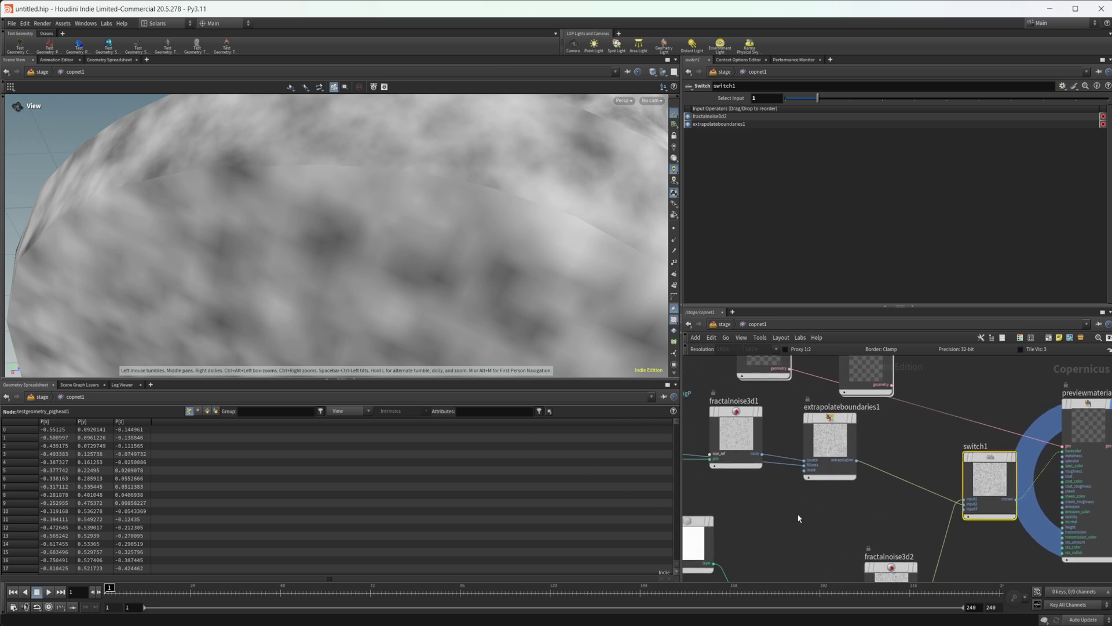
scroll(798, 516, down, 3)
middle_drag(800, 510, 865, 503)
click(846, 426)
key(Delete)
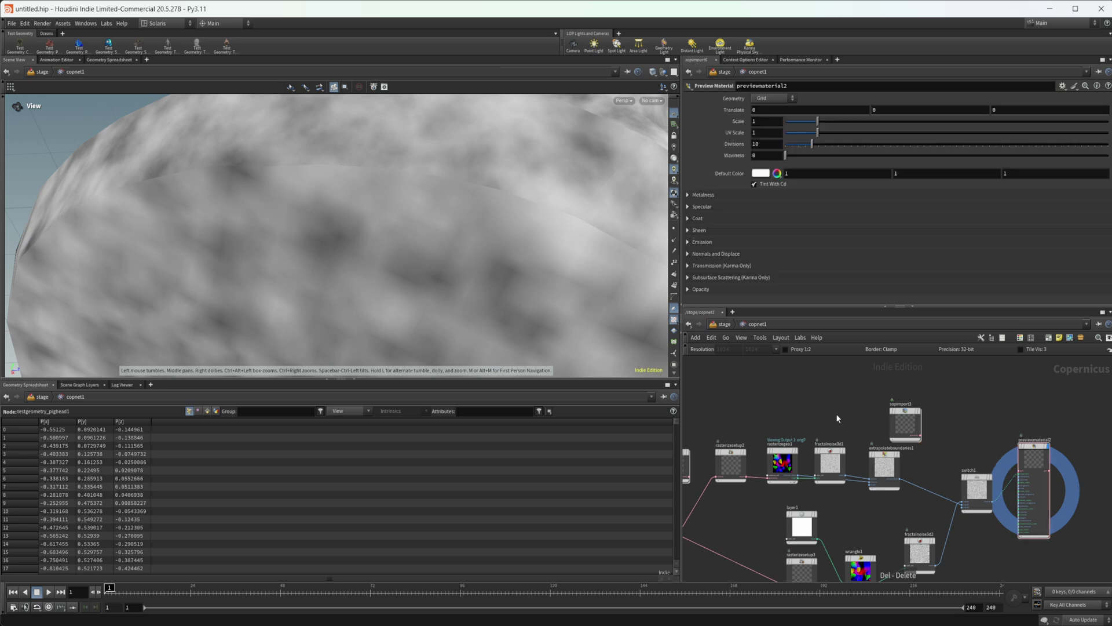
Inside the remaining pig head SOP Import, add a UV Layout node after the pig head test geometry.
middle_drag(726, 531, 804, 488)
double_click(803, 487)
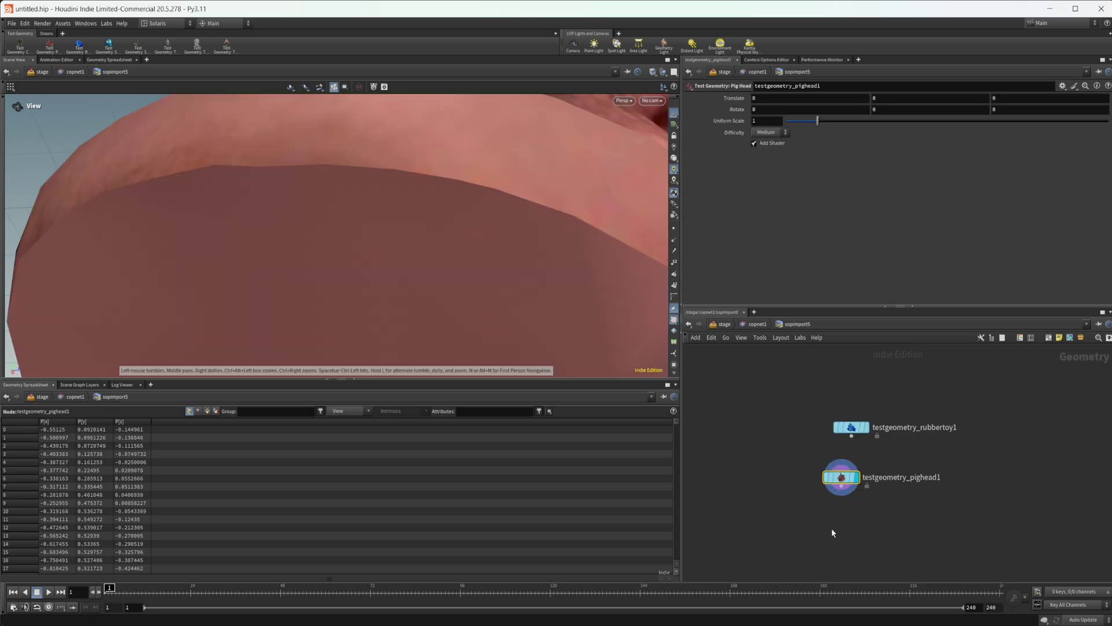
key(Tab)
text(uv)
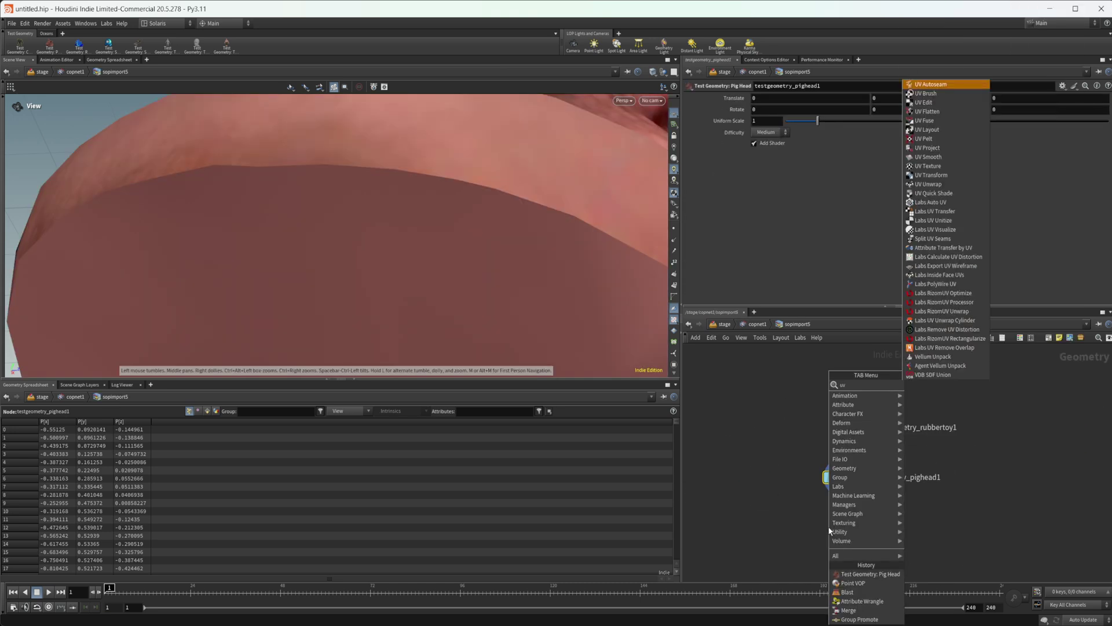
text(lay)
key(Return)
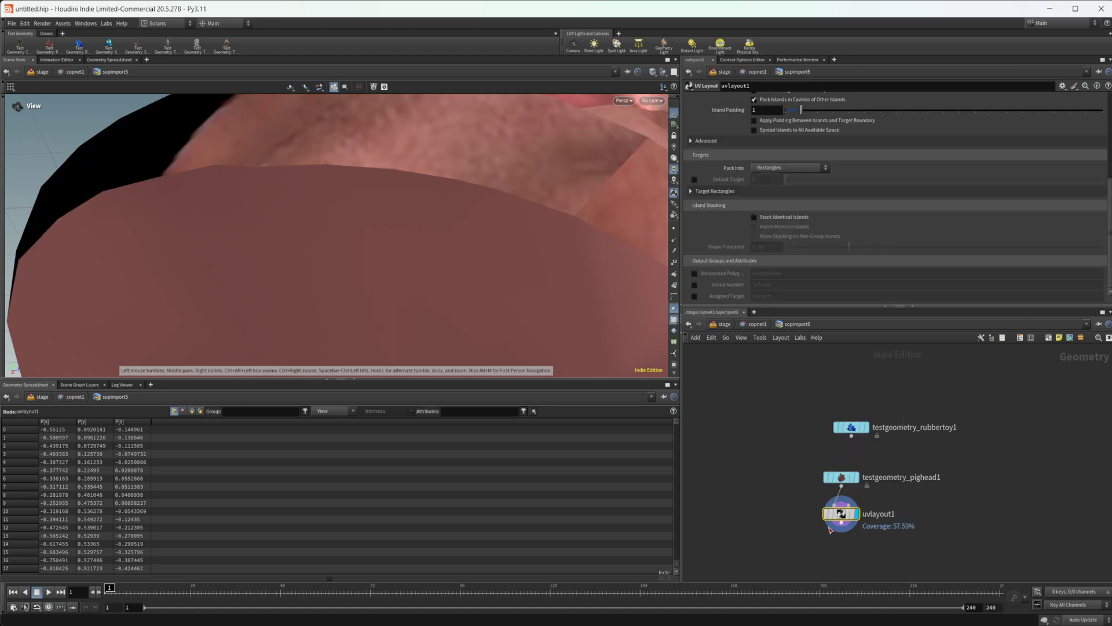
Show the UV view and enable Scale Islands to Match Their Surface Areas on the UV Layout.
drag(508, 260, 485, 261)
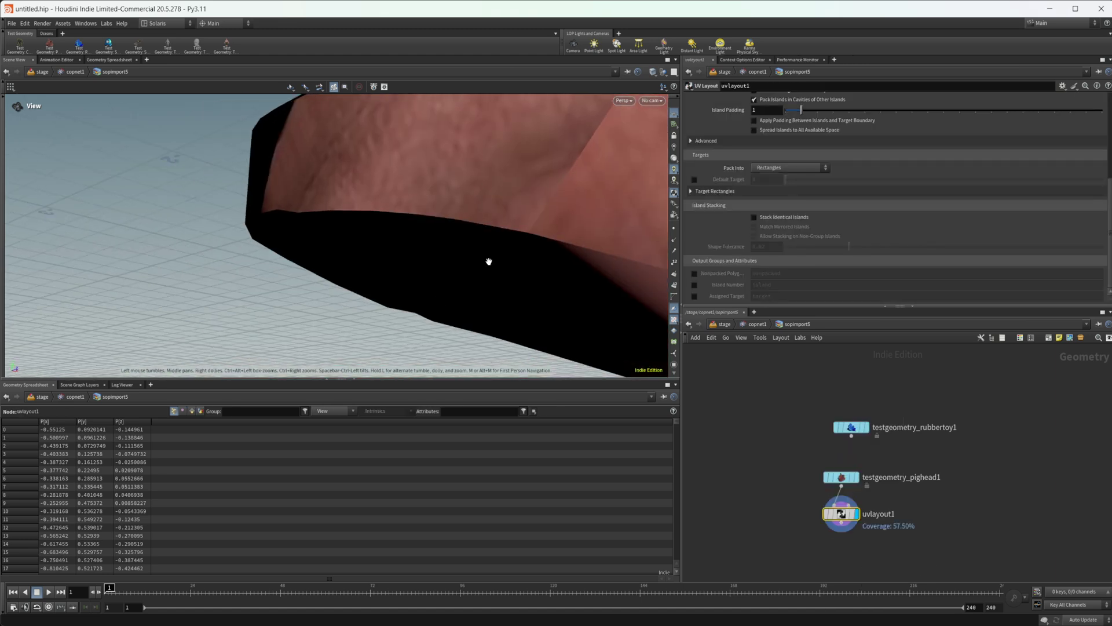
key(space+5)
scroll(724, 140, up, 4)
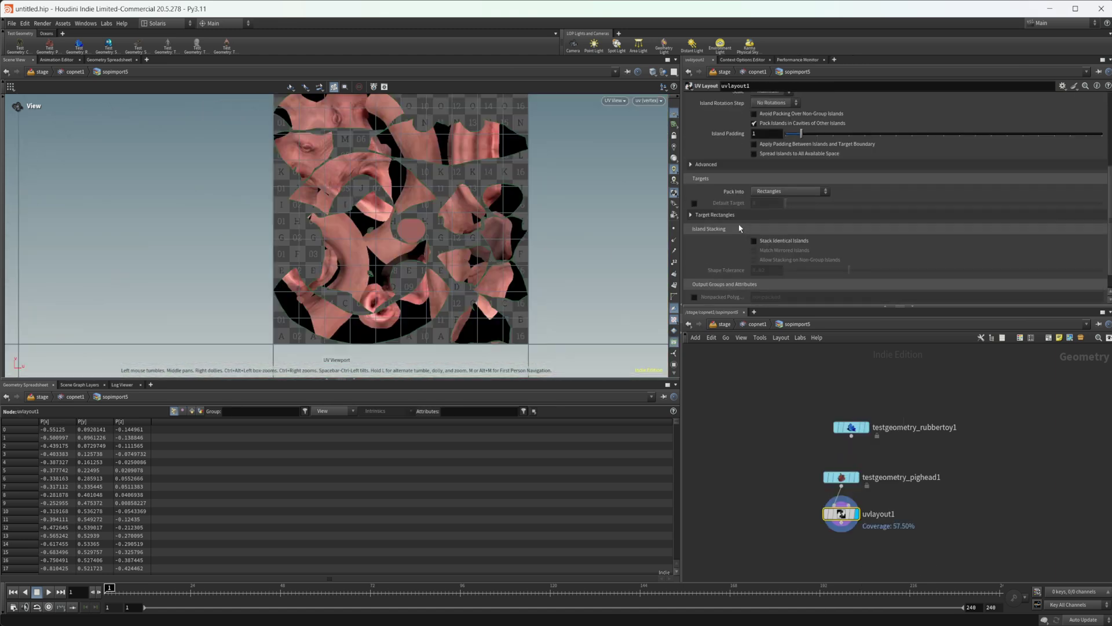
scroll(730, 151, up, 2)
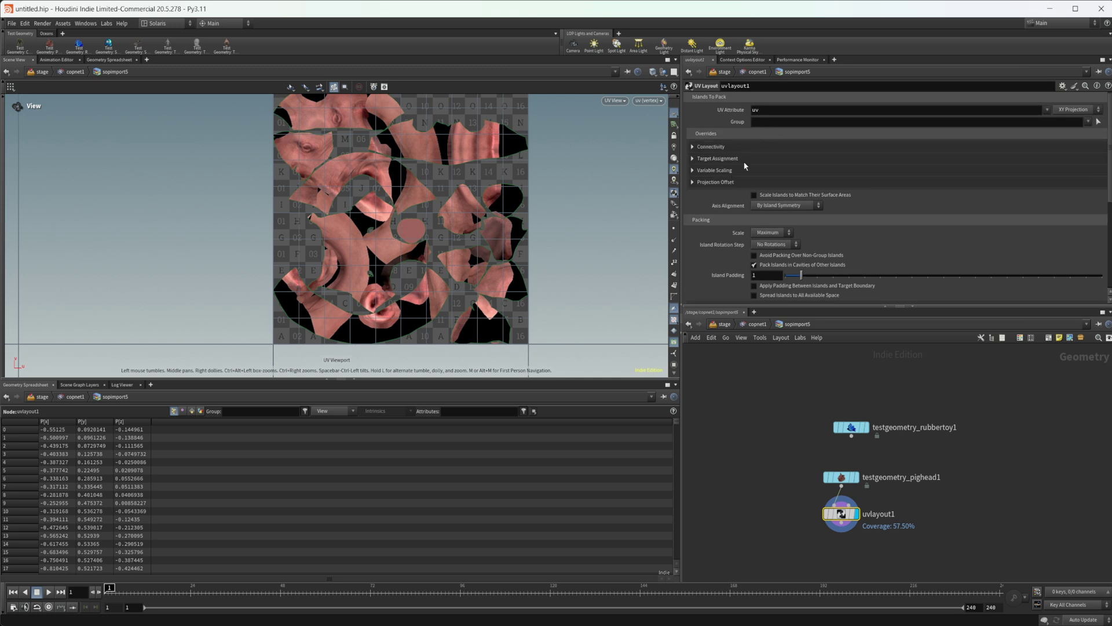
click(764, 196)
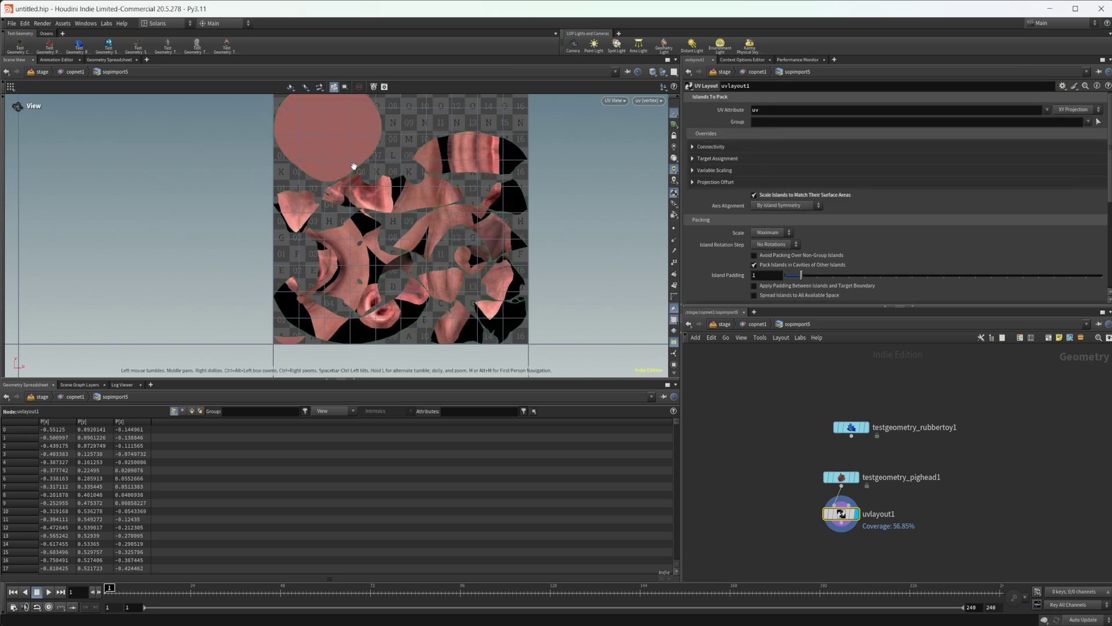
Compare the pig head's original UVs with the repacked ones by displaying the pig head and the UV Layout in turn.
middle_drag(354, 166, 359, 216)
click(852, 477)
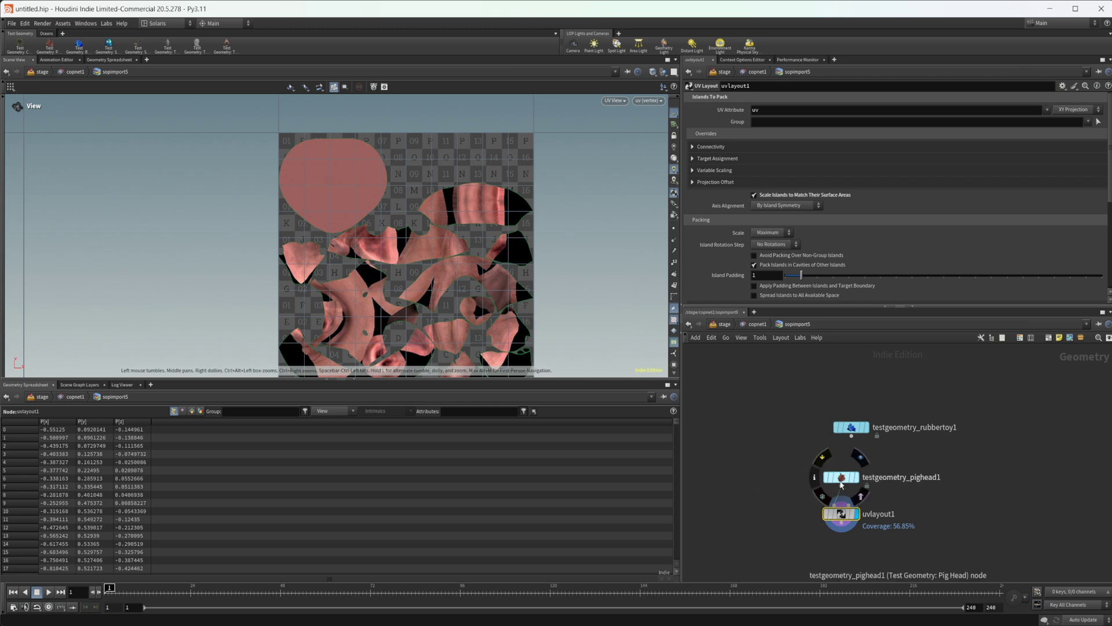
middle_drag(524, 374, 496, 281)
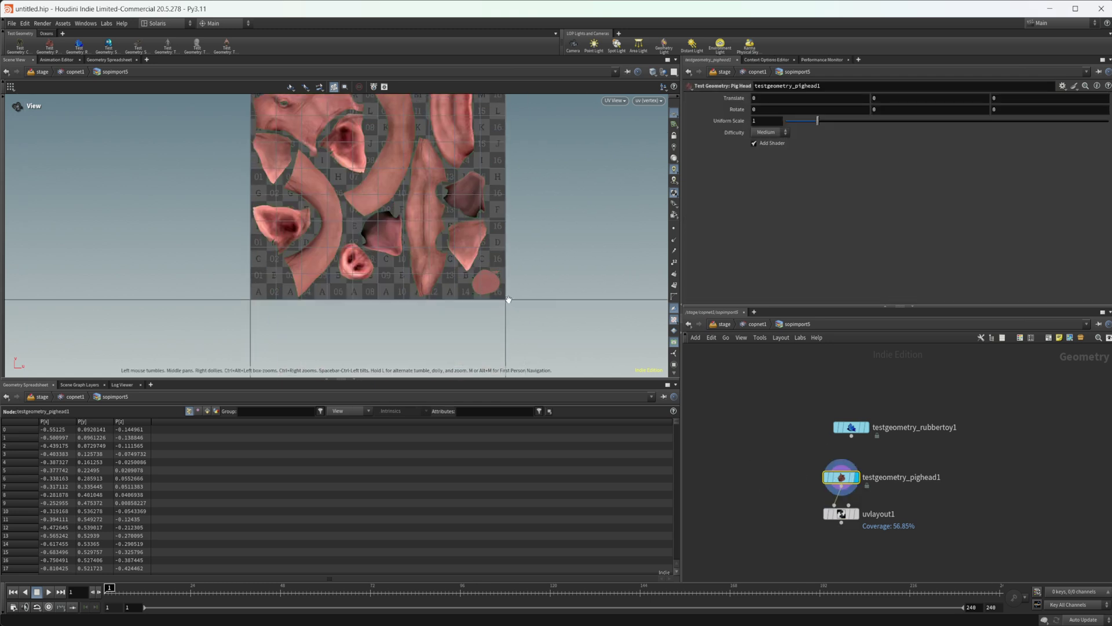
click(841, 514)
middle_drag(348, 266, 389, 336)
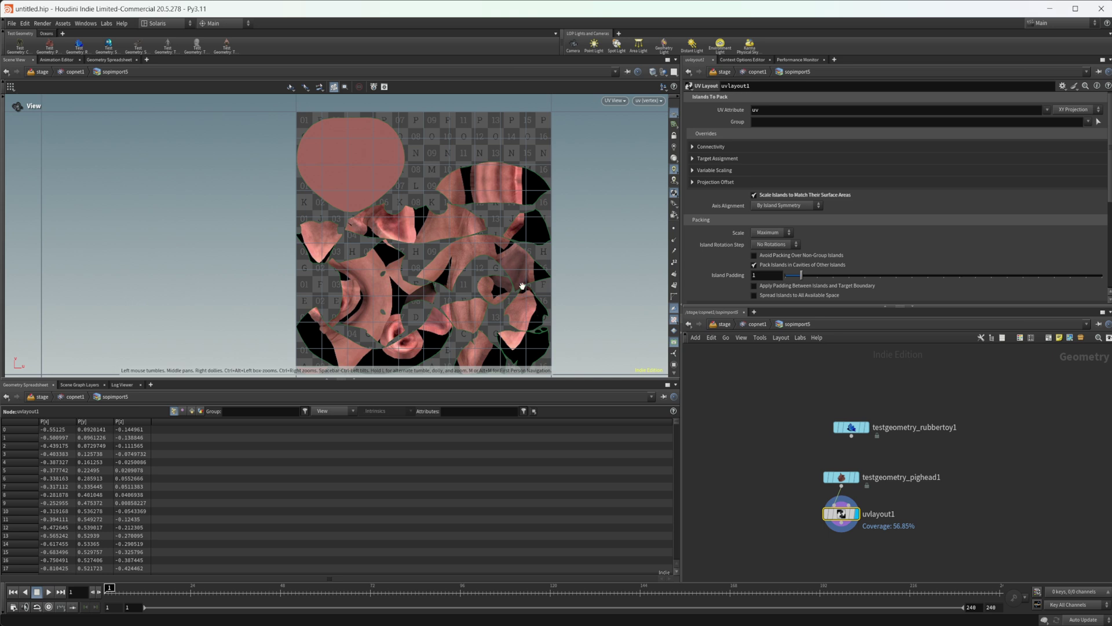
Back in the Copernicus network, wire the pig head SOP Import into the Preview Material's geo input and inspect the base seam.
key(space+1)
click(756, 324)
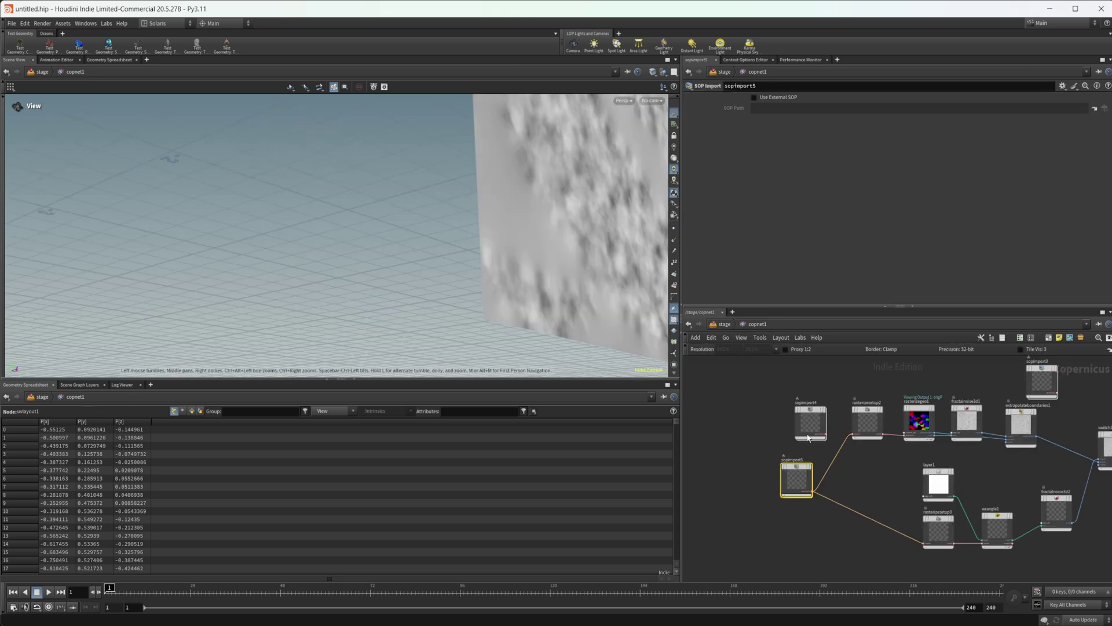
click(754, 485)
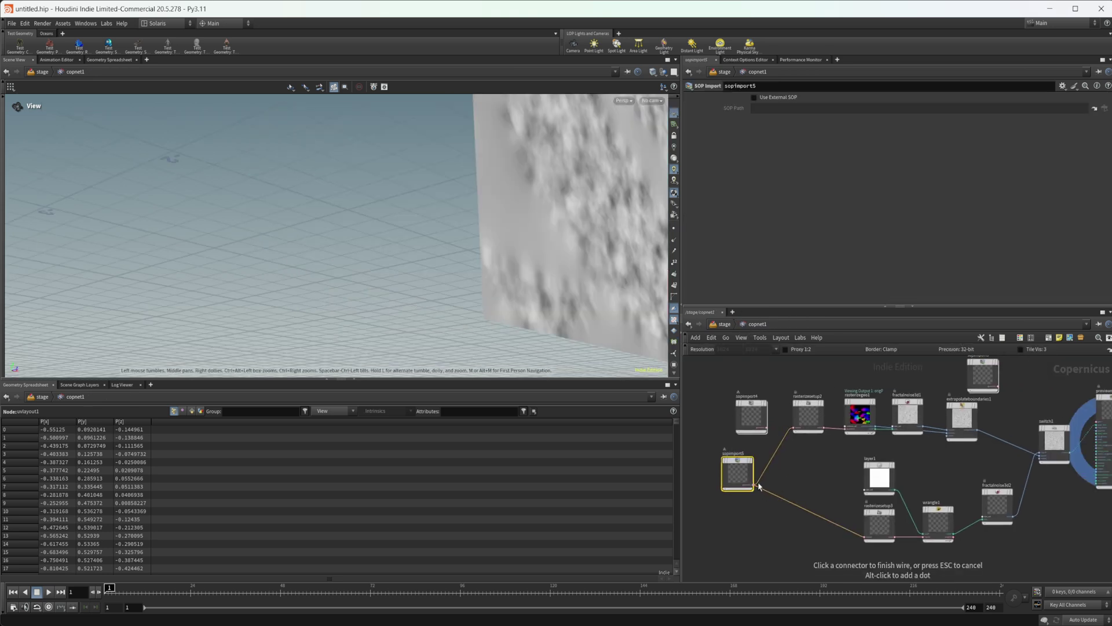
middle_drag(787, 483, 679, 481)
scroll(956, 392, up, 2)
click(1002, 437)
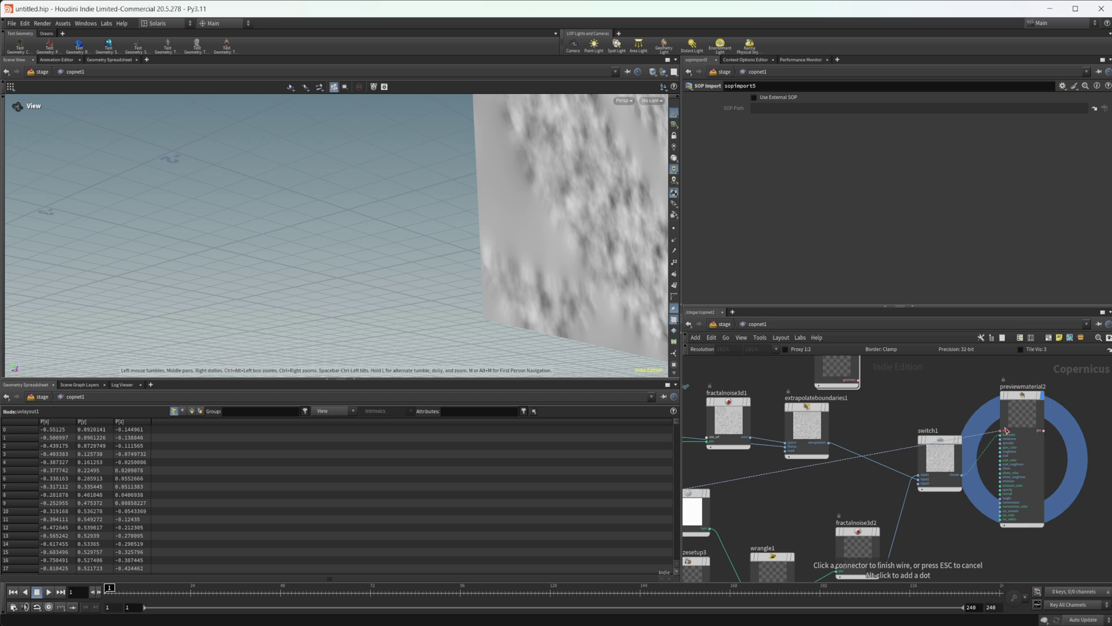
click(1016, 419)
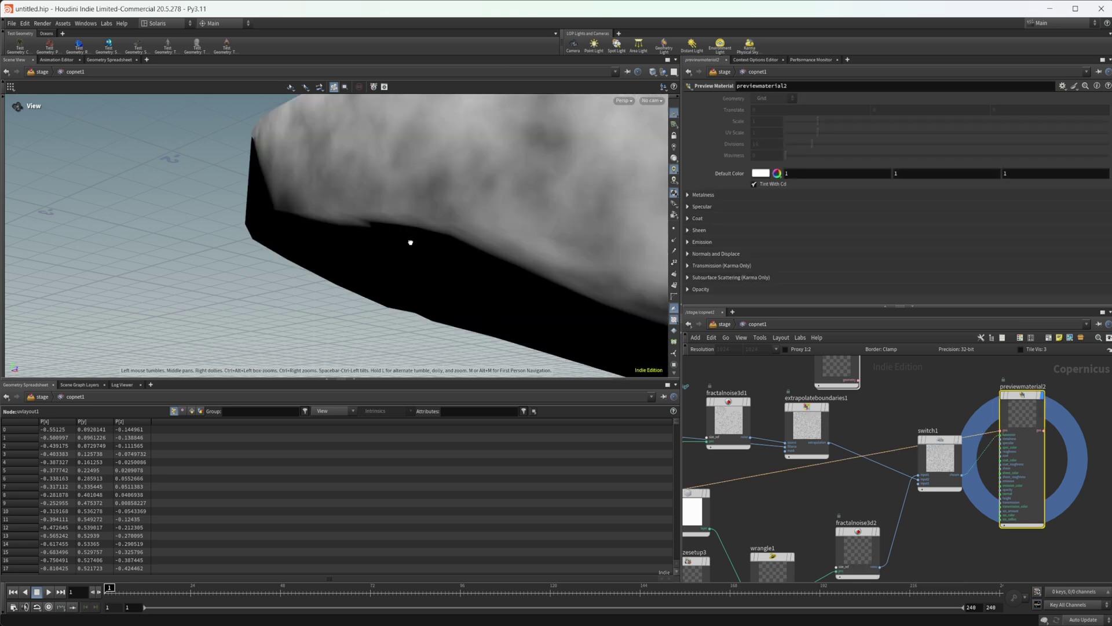
mouse_move(409, 241)
mouse_down()
mouse_move(288, 255)
mouse_move(449, 266)
mouse_move(429, 244)
mouse_up()
middle_drag(428, 245, 339, 212)
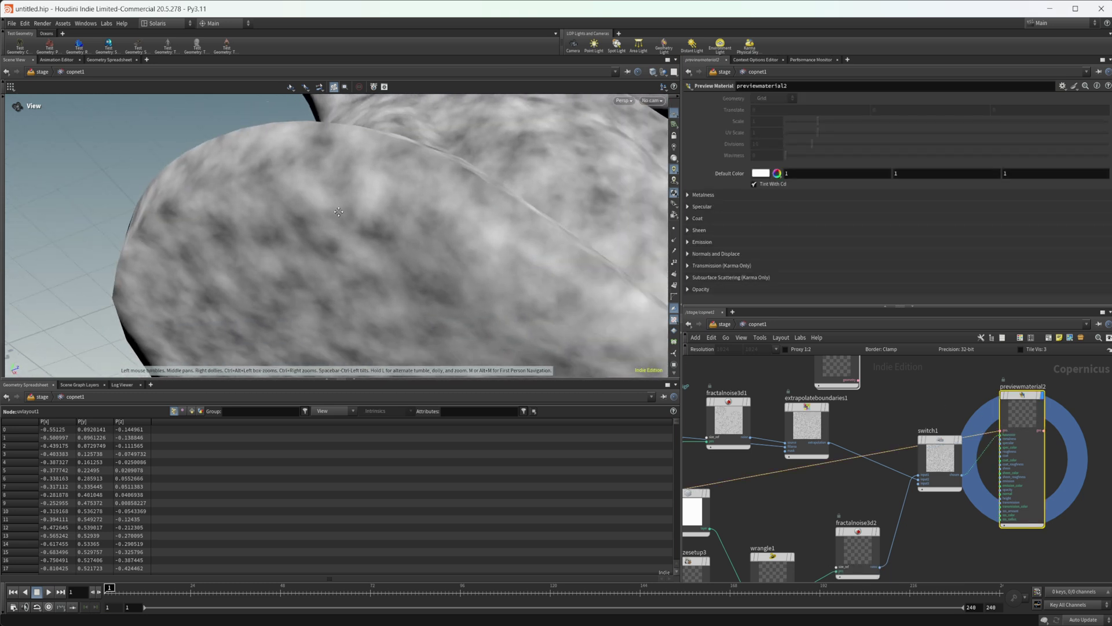
Set the Switch's Select Input to 0 to preview the wrangle-based fractal noise, and inspect the pig head's base seam and overall surface.
right_drag(426, 225, 664, 209)
drag(482, 251, 504, 273)
click(930, 465)
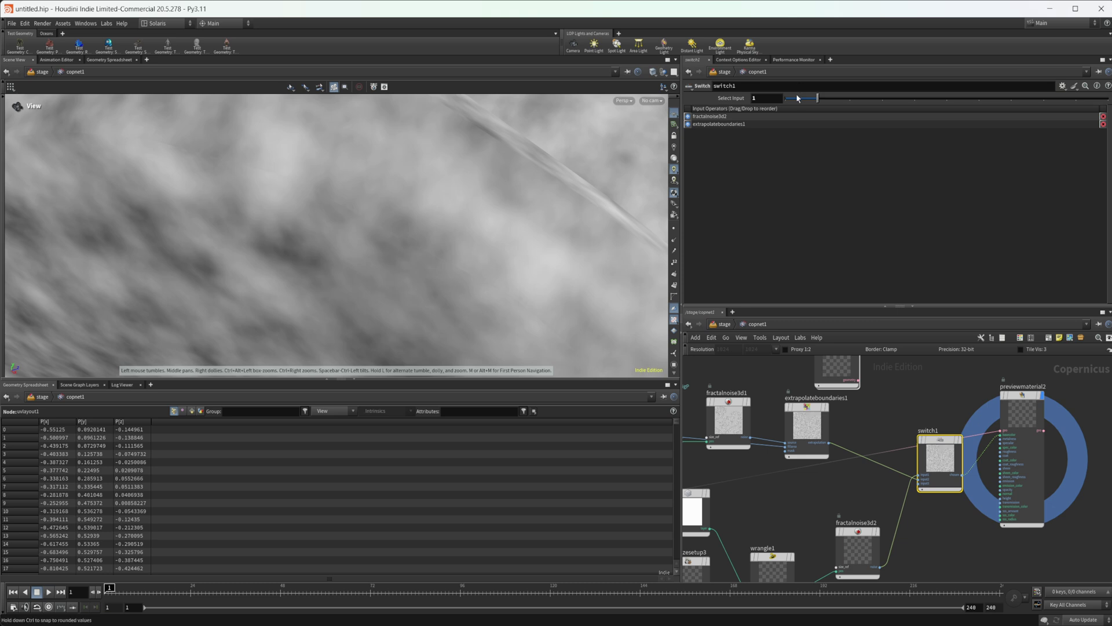
drag(800, 99, 774, 103)
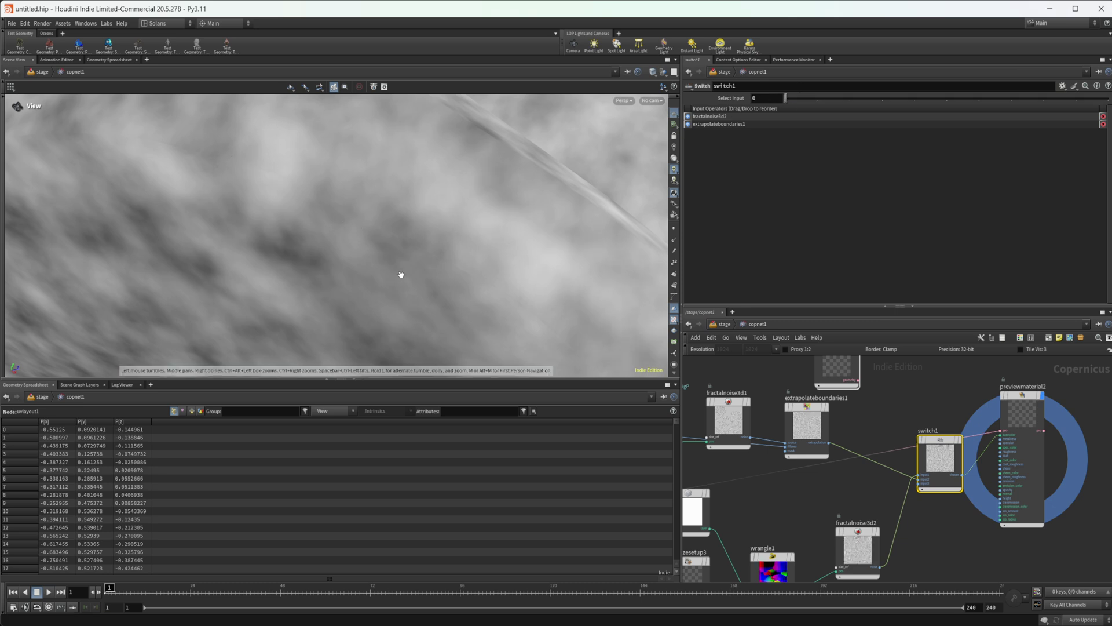
right_drag(400, 273, 373, 228)
middle_drag(372, 229, 316, 213)
drag(316, 214, 389, 245)
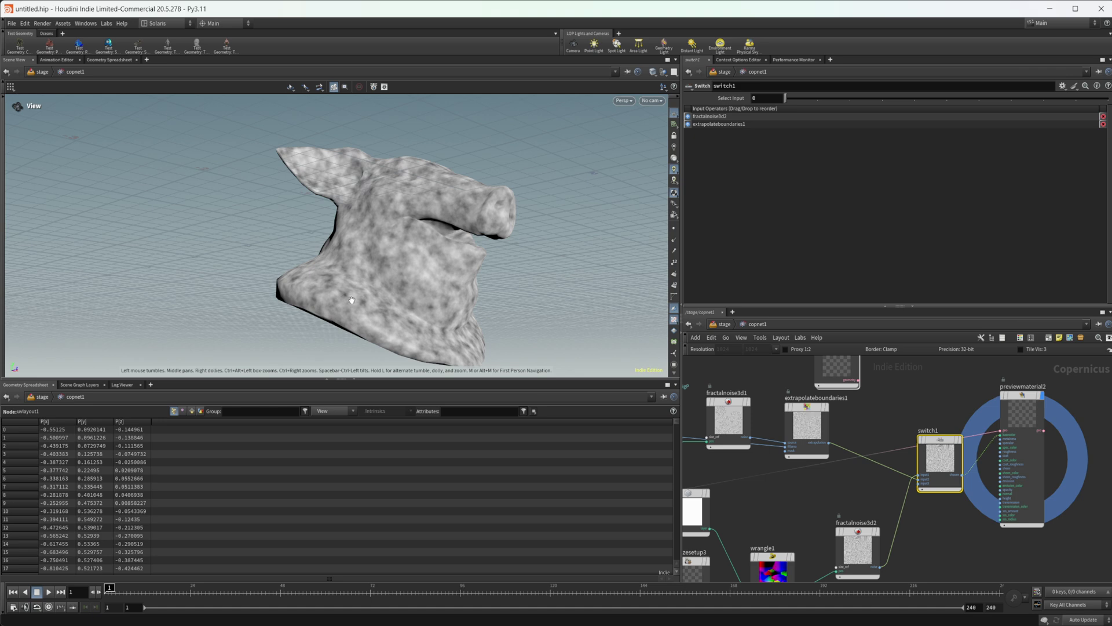
drag(355, 299, 421, 182)
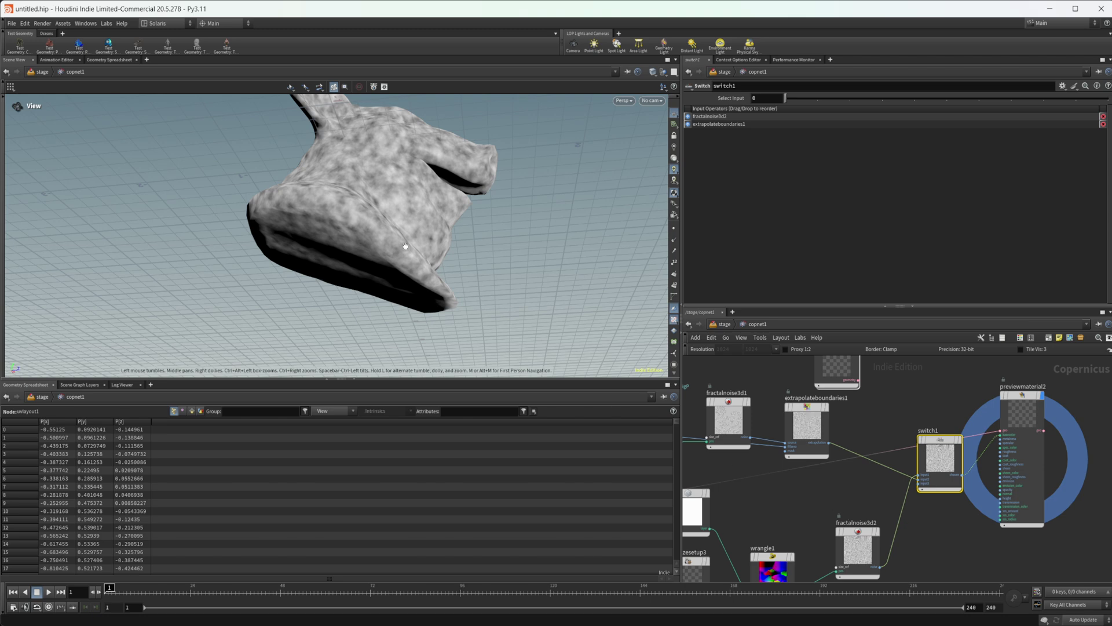
drag(390, 209, 313, 258)
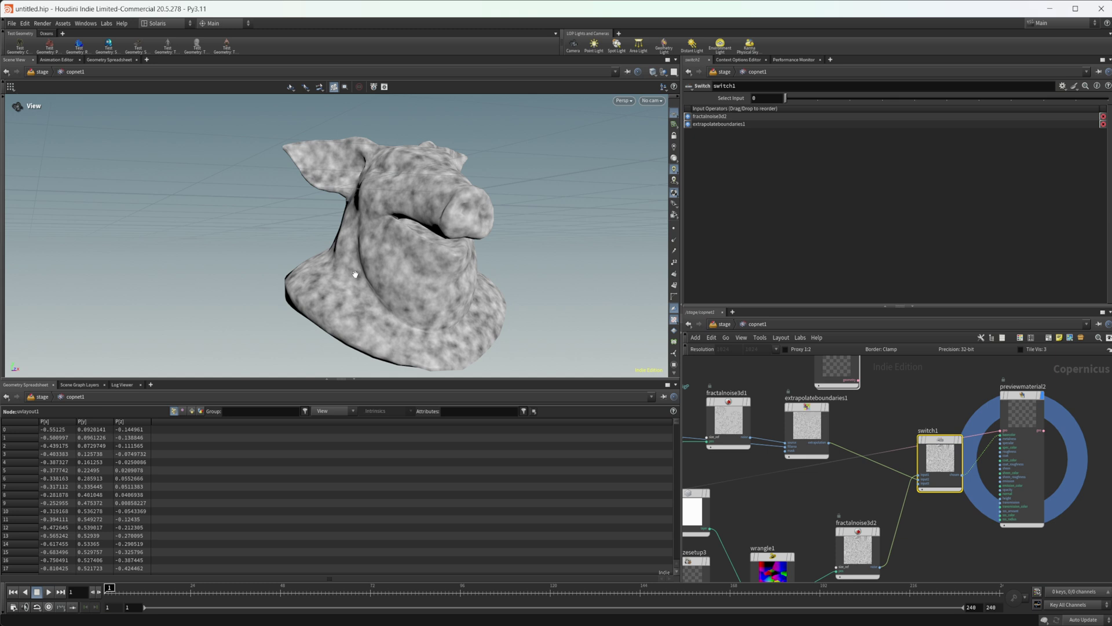
middle_drag(800, 544, 833, 485)
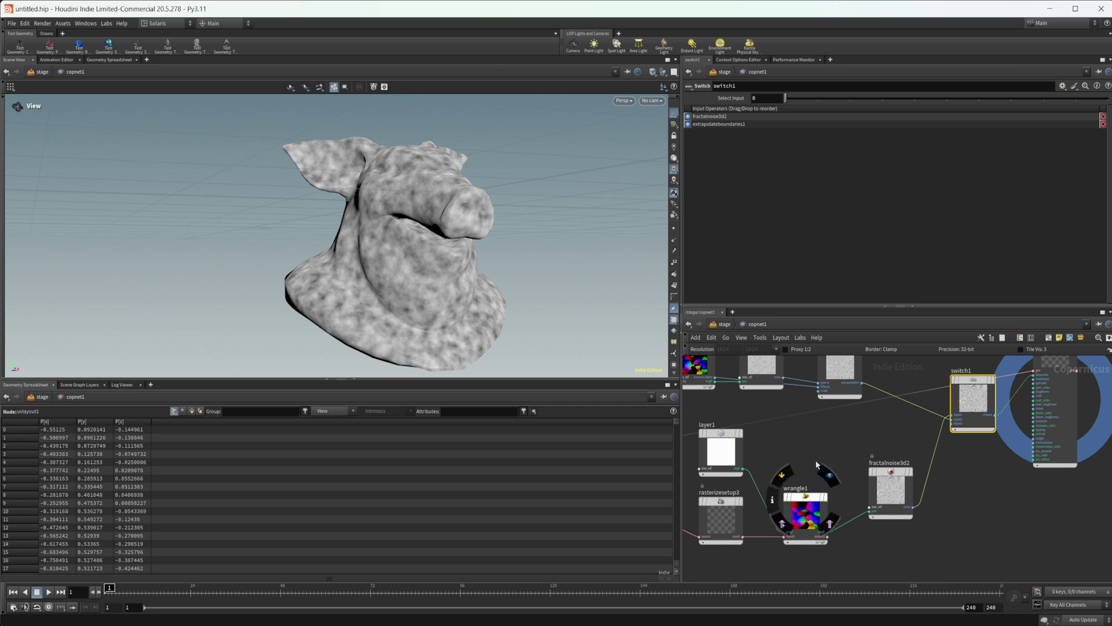
middle_drag(817, 458, 875, 428)
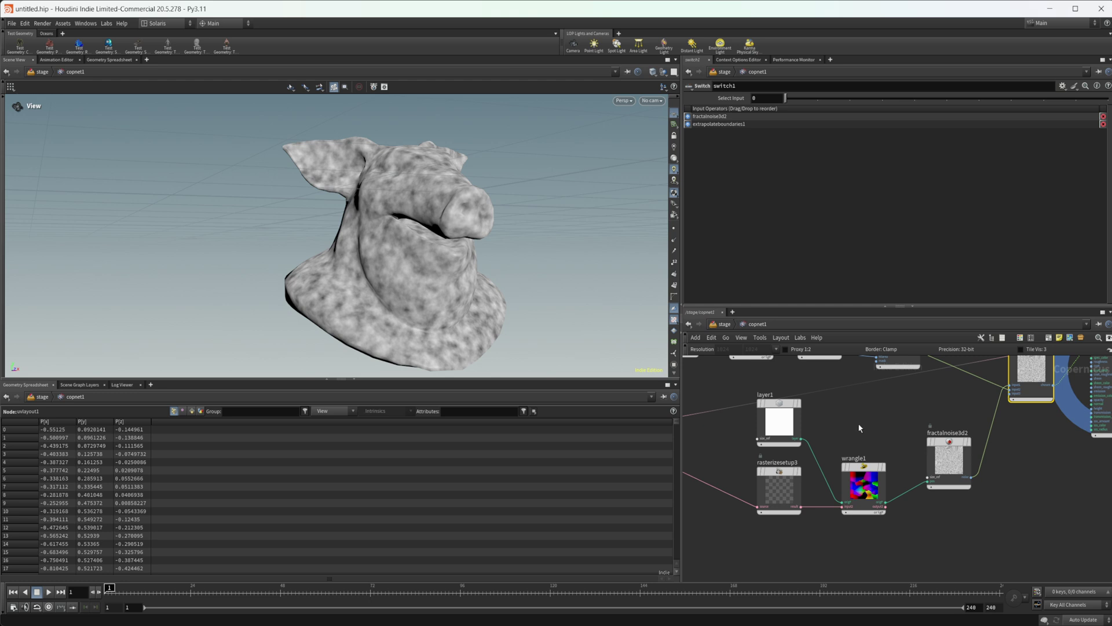
middle_drag(850, 428, 828, 439)
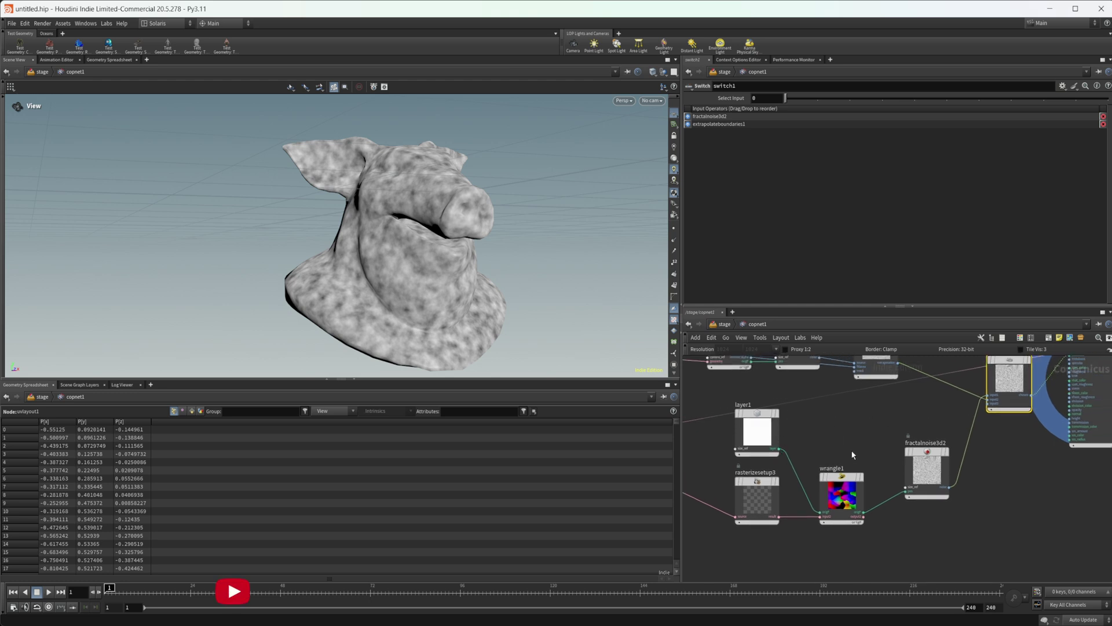
middle_drag(837, 435, 817, 450)
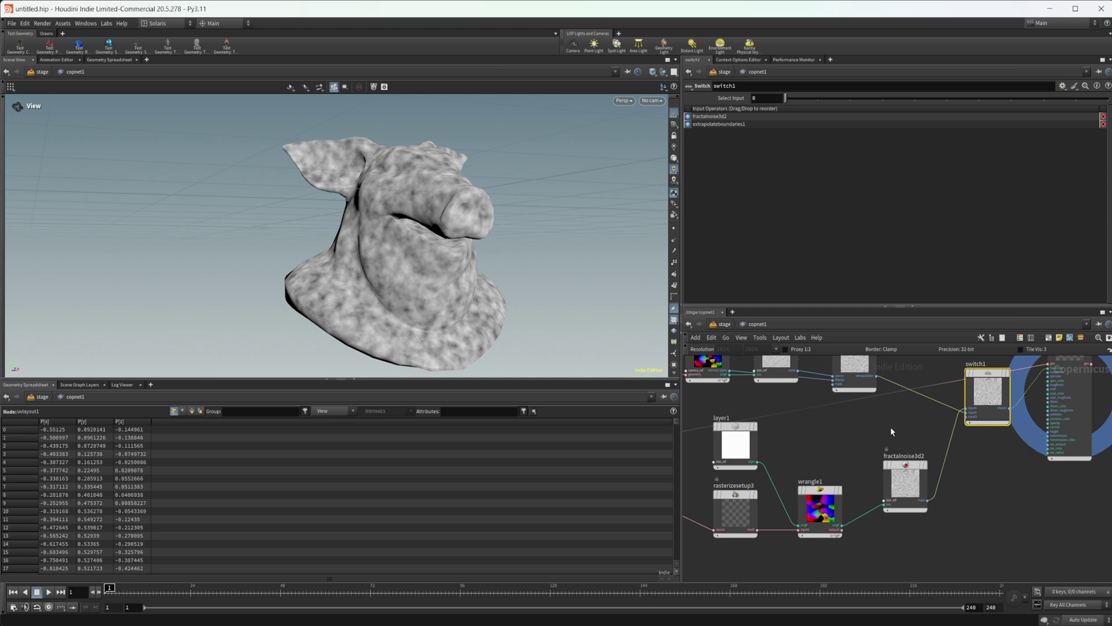
middle_drag(891, 426, 947, 516)
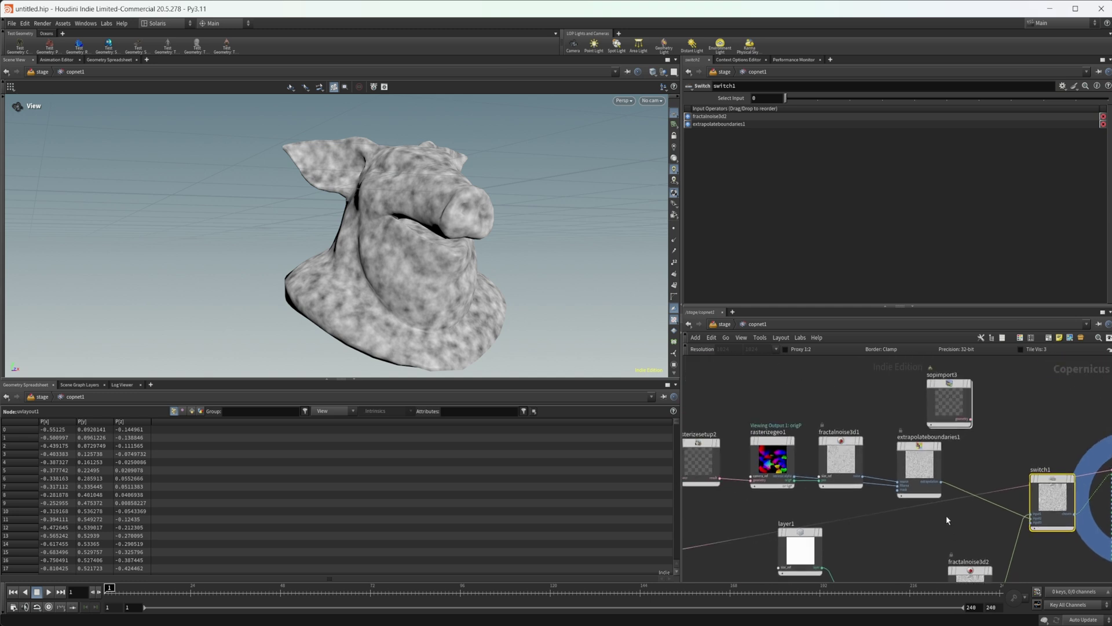